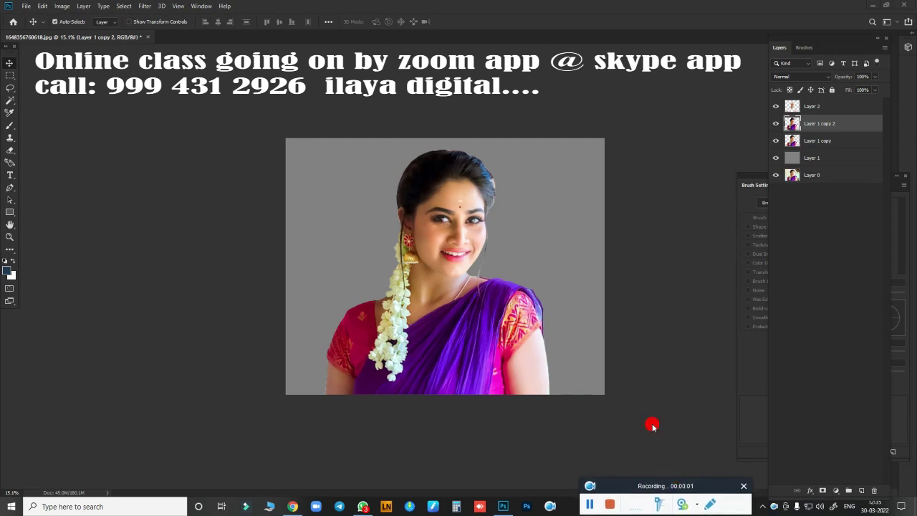
Hide and reshow the smoothed layers to compare the face with the original.
{"action": "left_click_drag", "start_coordinate": [565, 286], "coordinate": [628, 263]}
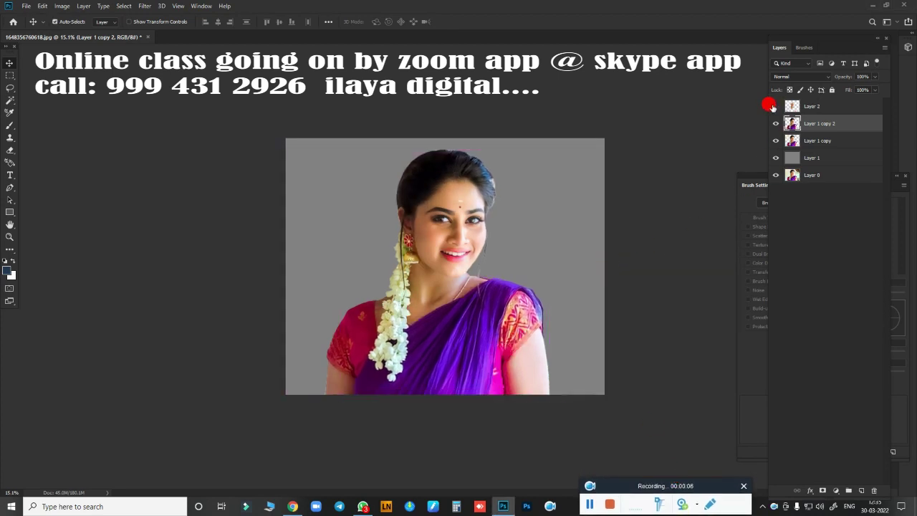
{"action": "left_click", "coordinate": [775, 123]}
{"action": "left_click", "coordinate": [775, 140]}
{"action": "left_click", "coordinate": [775, 157]}
{"action": "left_click", "coordinate": [775, 140]}
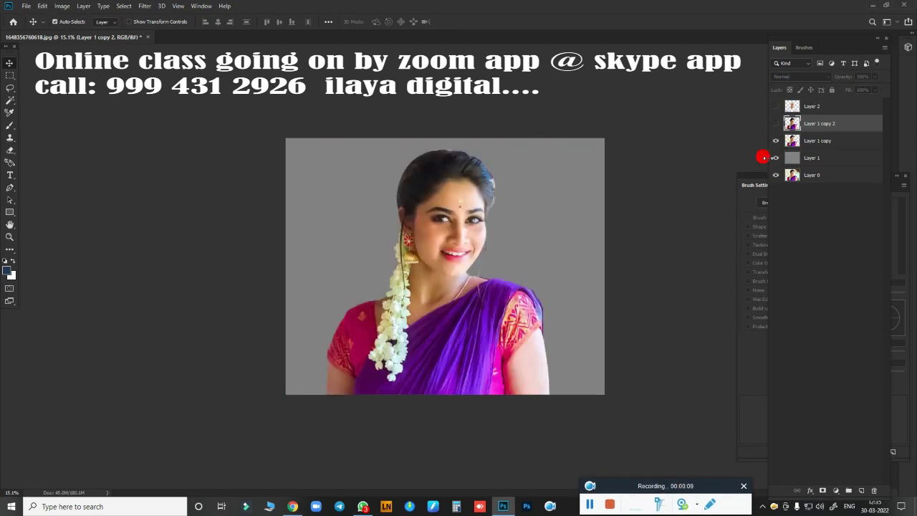
{"action": "mouse_move", "coordinate": [493, 223]}
{"action": "left_mouse_down"}
{"action": "mouse_move", "coordinate": [542, 232]}
{"action": "mouse_move", "coordinate": [513, 227]}
{"action": "mouse_move", "coordinate": [537, 232]}
{"action": "mouse_move", "coordinate": [561, 215]}
{"action": "left_mouse_up"}
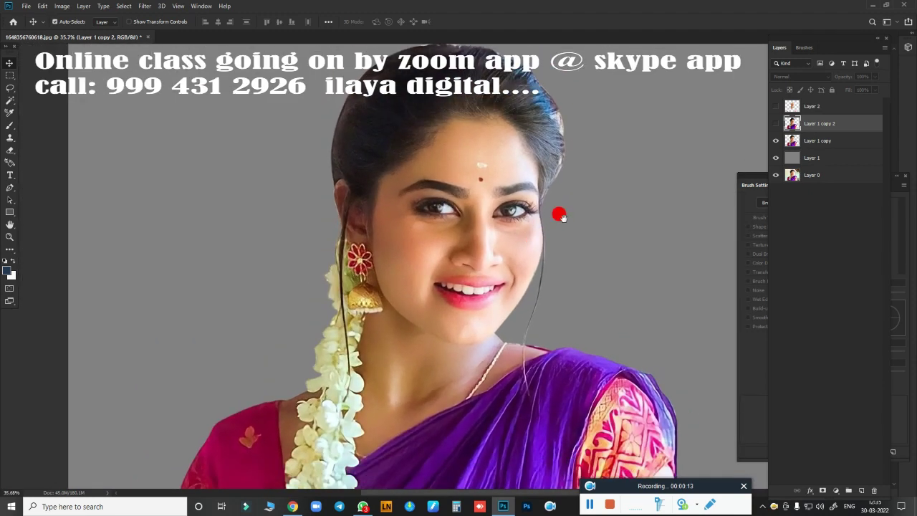
{"action": "left_click", "coordinate": [775, 123]}
{"action": "left_click", "coordinate": [775, 123]}
Show Layer 2 and make it the working layer.
{"action": "left_click", "coordinate": [778, 106]}
{"action": "left_click", "coordinate": [779, 117]}
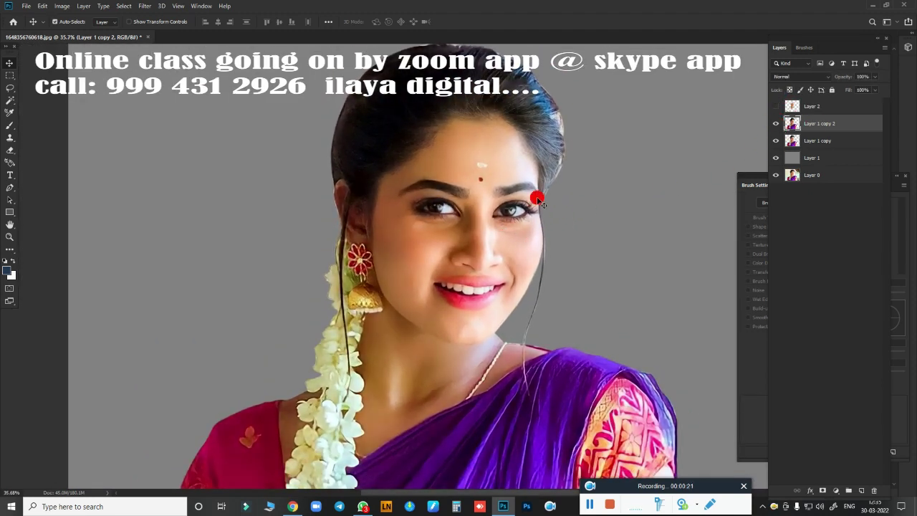
{"action": "left_click", "coordinate": [806, 106], "text": "shift"}
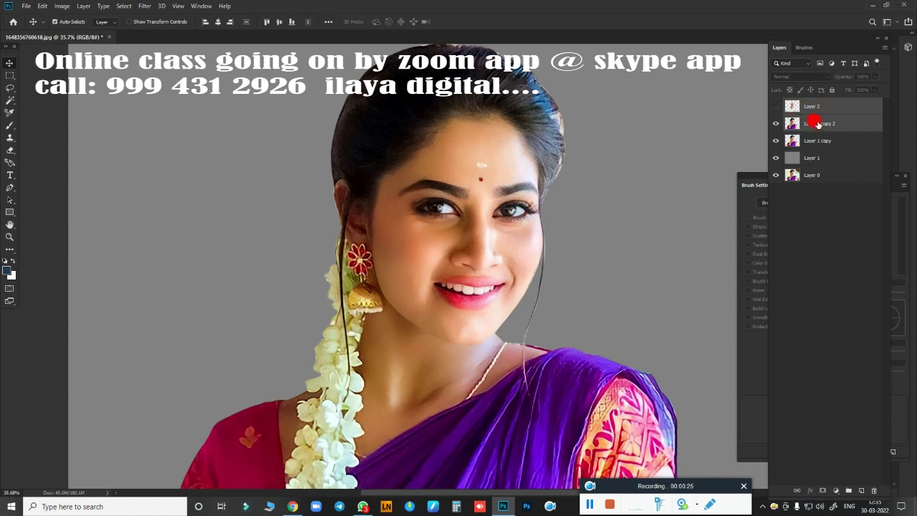
{"action": "scroll", "coordinate": [601, 175], "scroll_direction": "right", "scroll_amount": 5}
{"action": "left_click", "coordinate": [776, 106]}
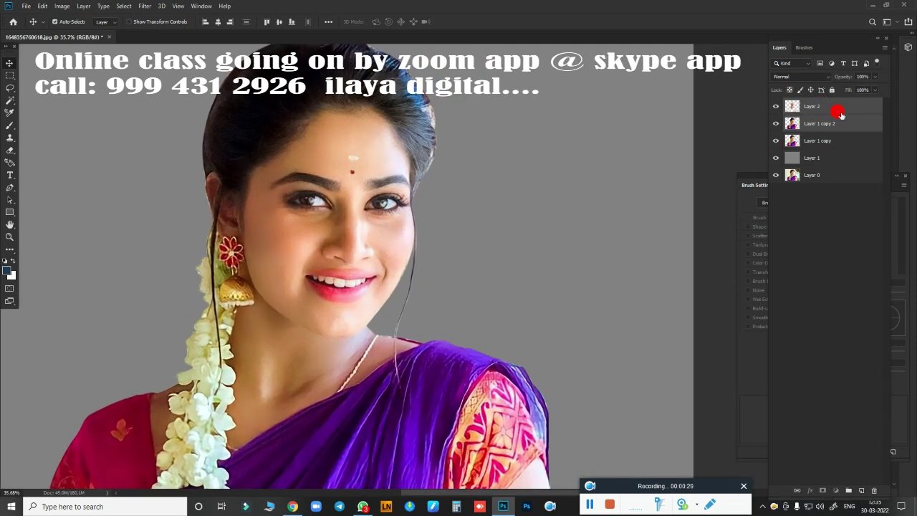
{"action": "left_click", "coordinate": [834, 107]}
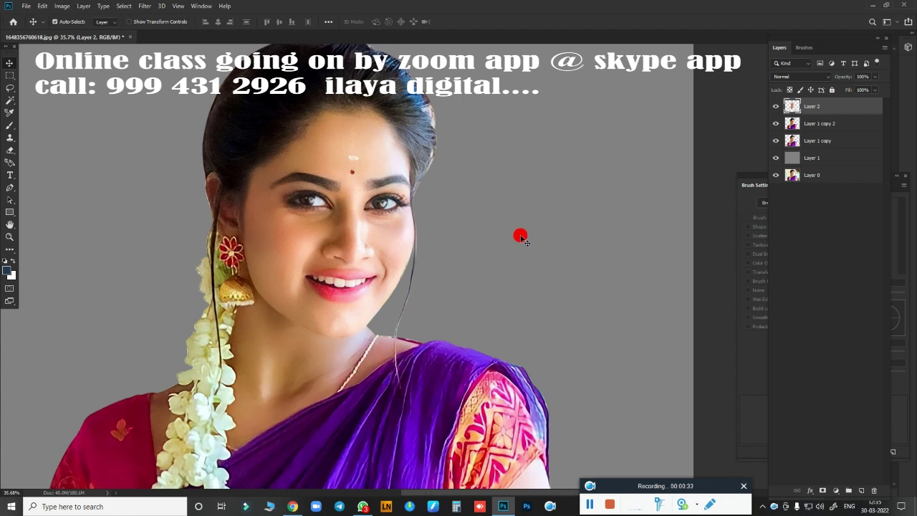
Give Layer 2 brightness -8 and contrast 32.
{"action": "key", "text": "alt+i"}
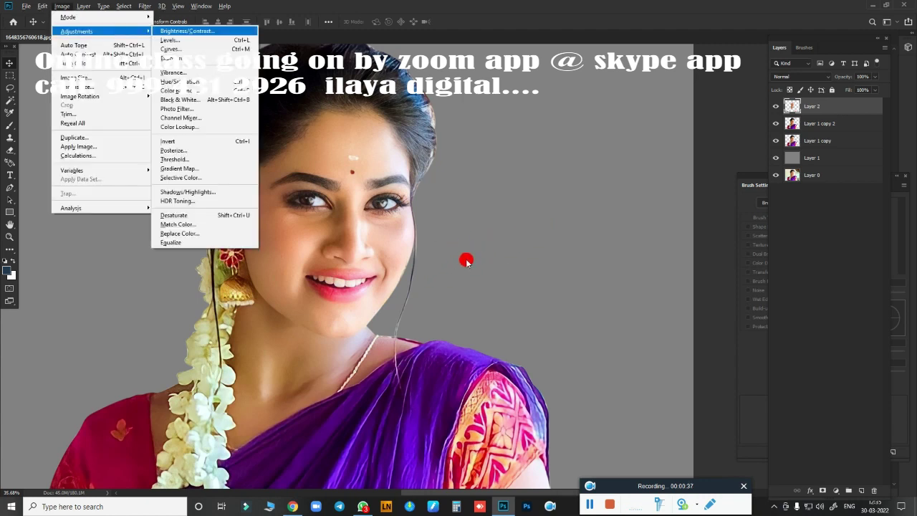
{"action": "key", "text": "j"}
{"action": "key", "text": "b"}
{"action": "scroll", "coordinate": [487, 258], "scroll_direction": "up", "scroll_amount": 2}
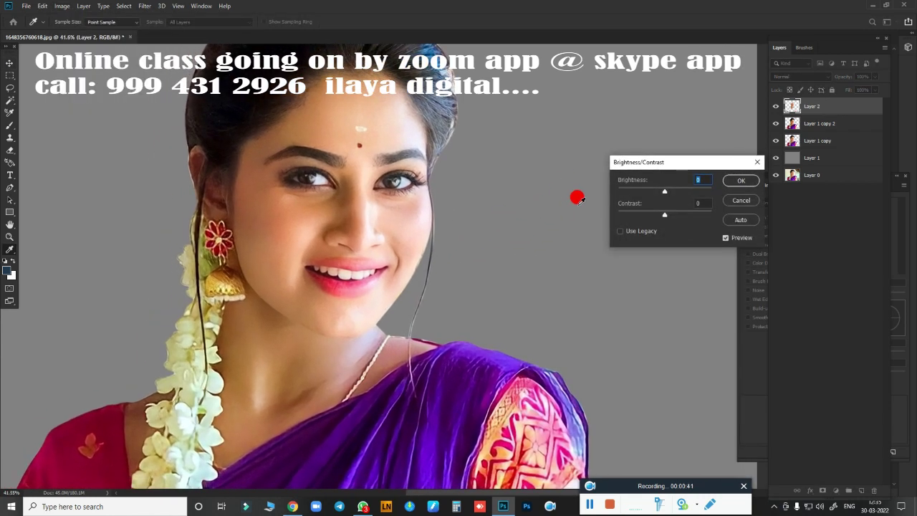
{"action": "mouse_move", "coordinate": [685, 172]}
{"action": "left_mouse_down"}
{"action": "mouse_move", "coordinate": [601, 188]}
{"action": "mouse_move", "coordinate": [579, 207]}
{"action": "left_mouse_up"}
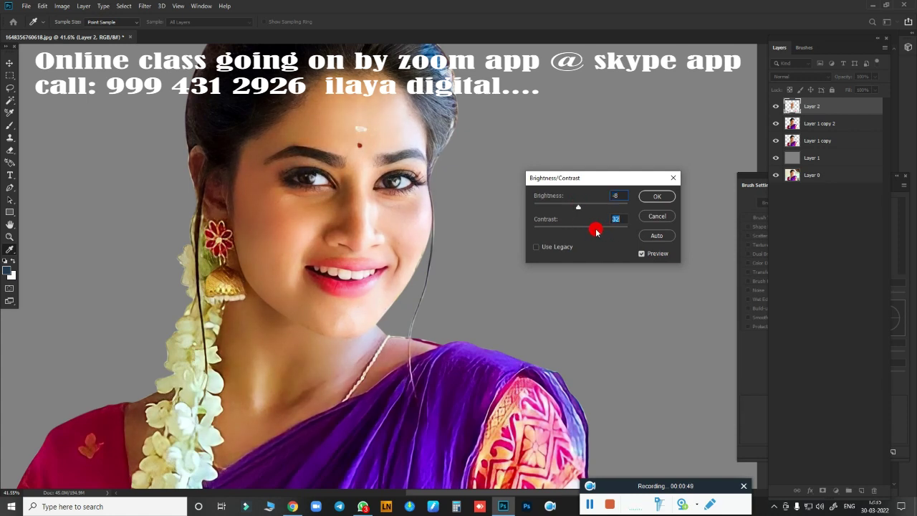
{"action": "left_click", "coordinate": [652, 200]}
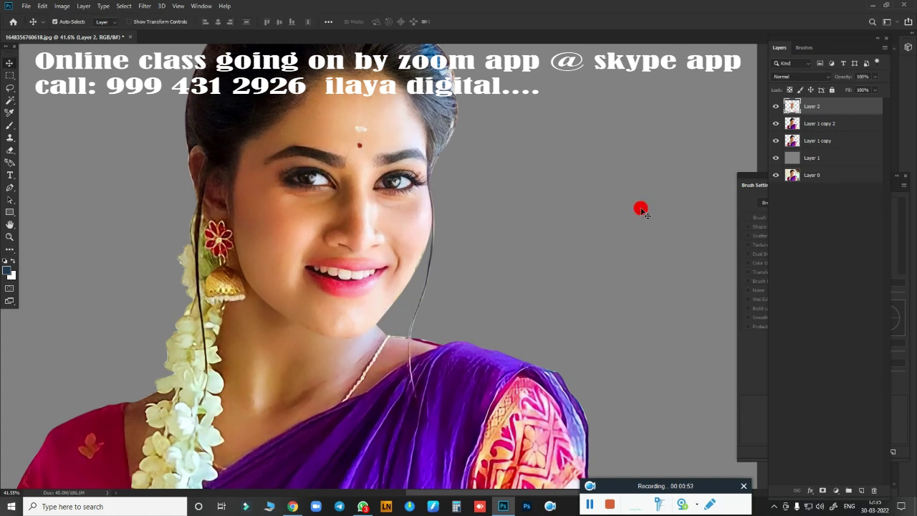
Apply vibrance +77 and saturation +9 to Layer 2.
{"action": "key", "text": "alt+i"}
{"action": "key", "text": "j"}
{"action": "key", "text": "v"}
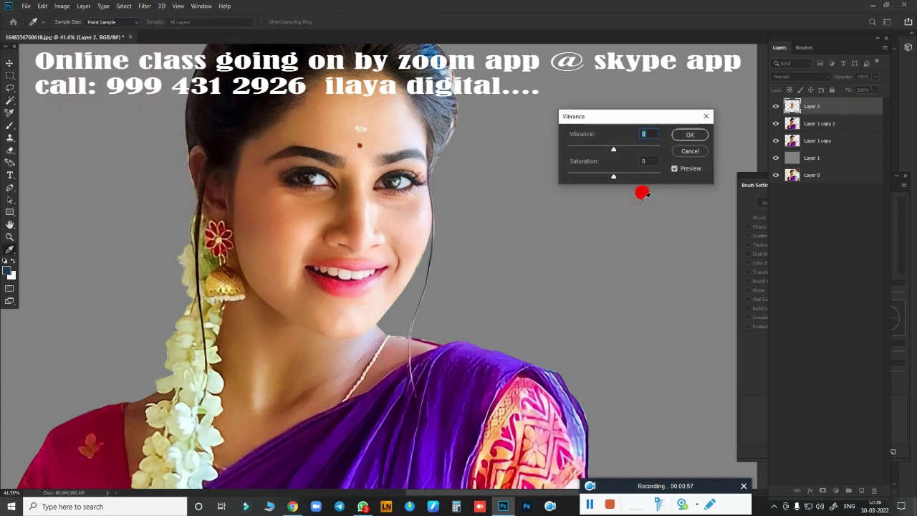
{"action": "left_click_drag", "start_coordinate": [613, 147], "coordinate": [661, 148]}
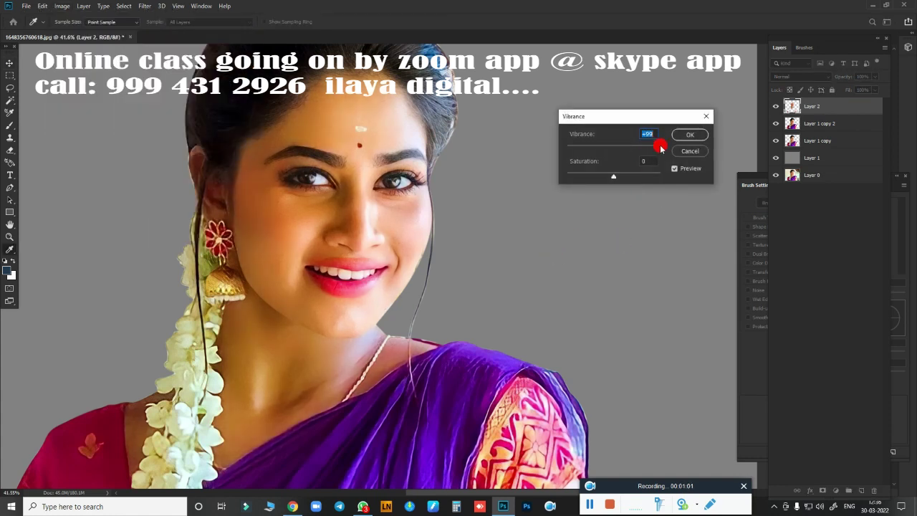
{"action": "left_click", "coordinate": [619, 177]}
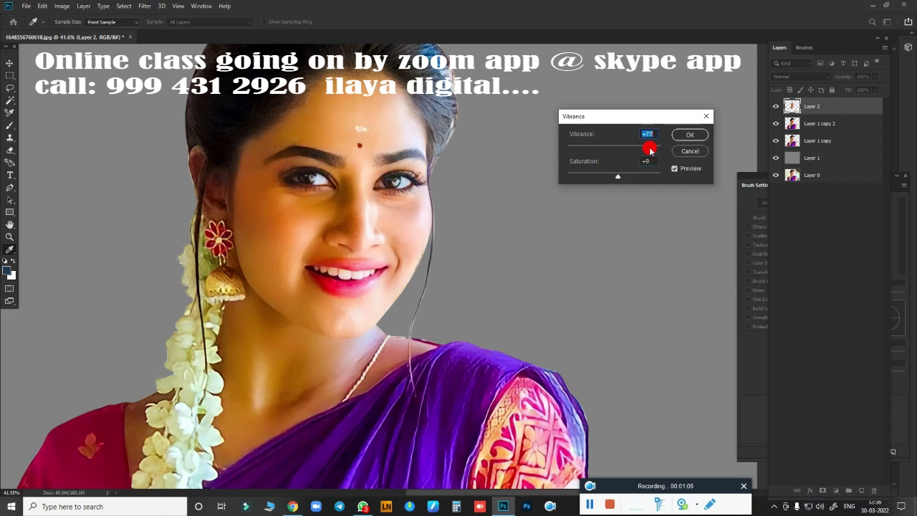
{"action": "left_click", "coordinate": [698, 135]}
Reduce yellow by 50 in the Yellows with Selective Color.
{"action": "key", "text": "l"}
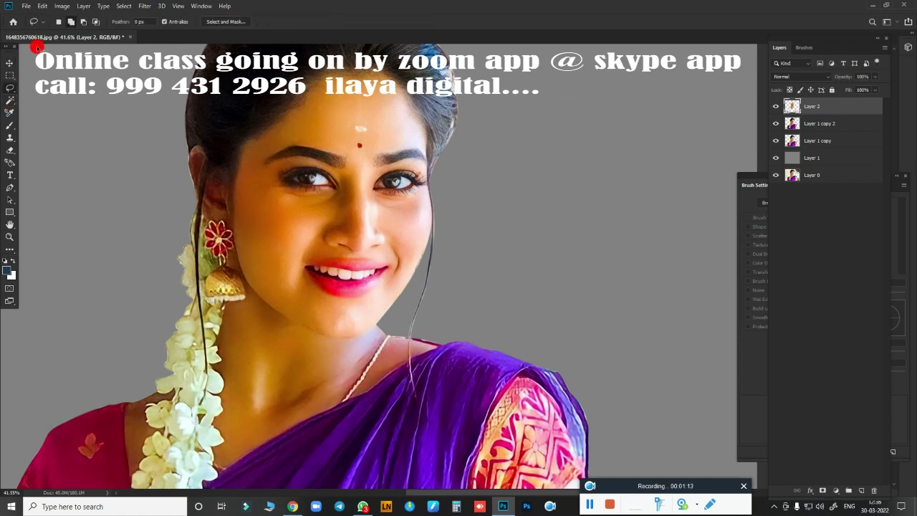
{"action": "left_click", "coordinate": [63, 6]}
{"action": "left_click", "coordinate": [207, 173]}
{"action": "left_click", "coordinate": [648, 153]}
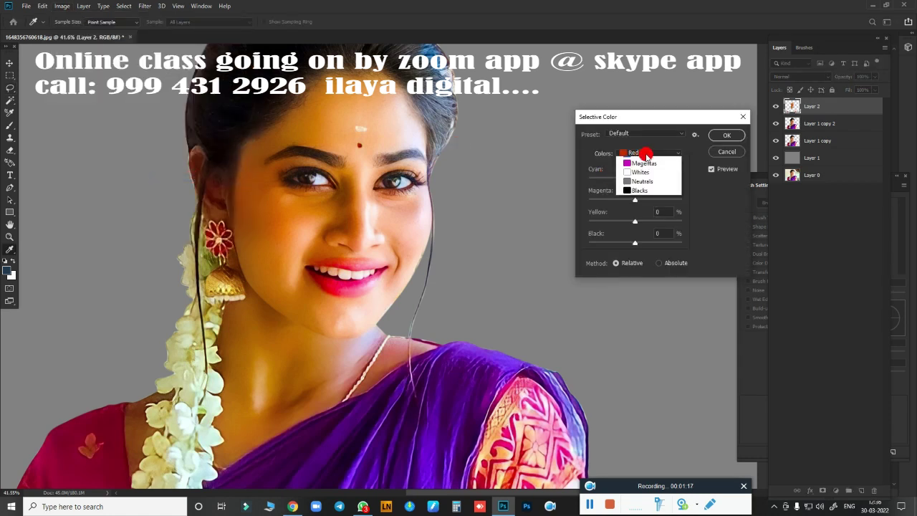
{"action": "left_click", "coordinate": [644, 170]}
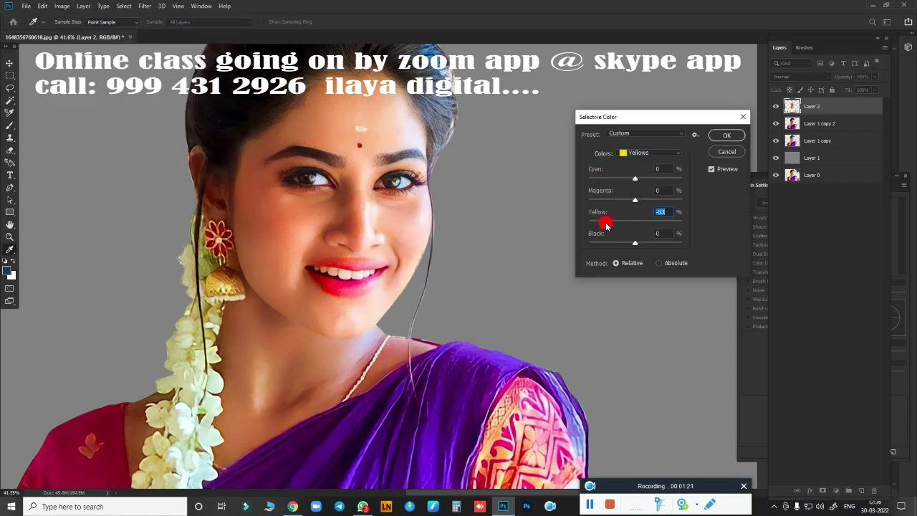
{"action": "left_click", "coordinate": [722, 136]}
Set Selective Color Reds to cyan +28, magenta +3, yellow +5, black +17.
{"action": "left_click", "coordinate": [62, 5]}
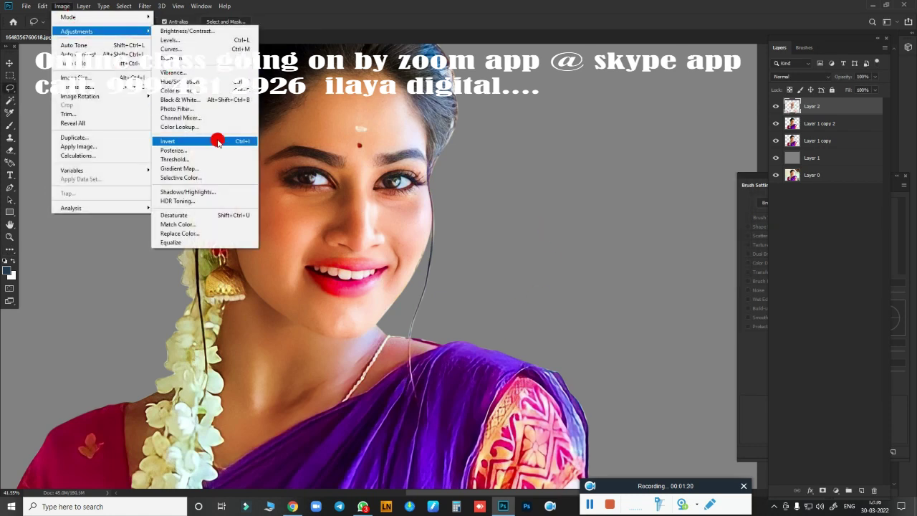
{"action": "left_click", "coordinate": [208, 174]}
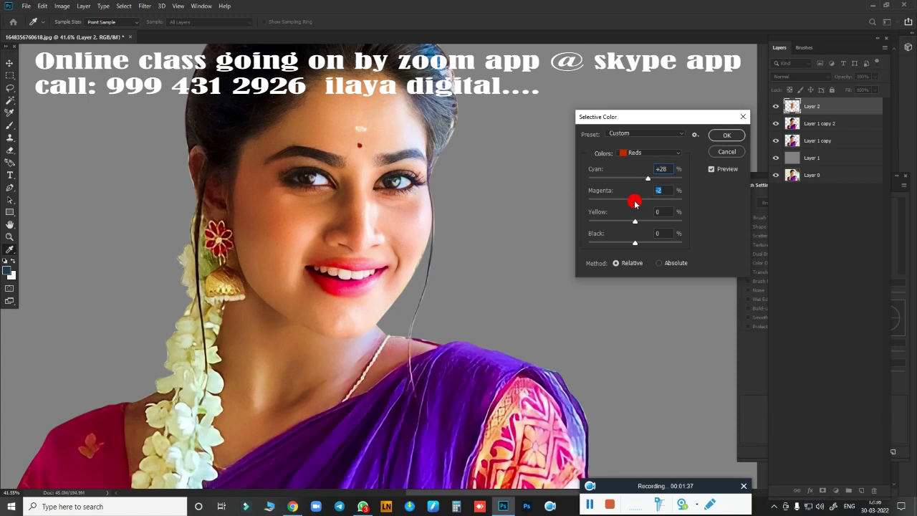
{"action": "left_click_drag", "start_coordinate": [635, 203], "coordinate": [641, 204]}
{"action": "left_click_drag", "start_coordinate": [635, 242], "coordinate": [642, 241]}
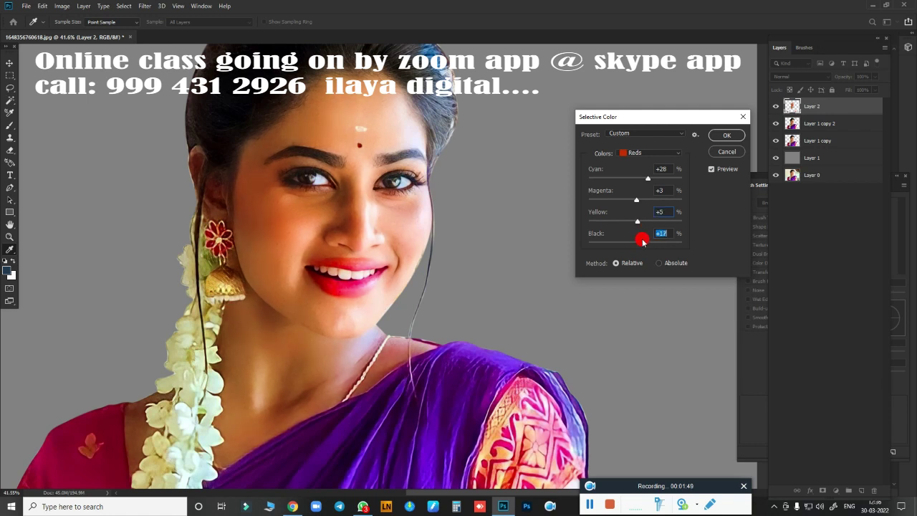
{"action": "left_click", "coordinate": [724, 143]}
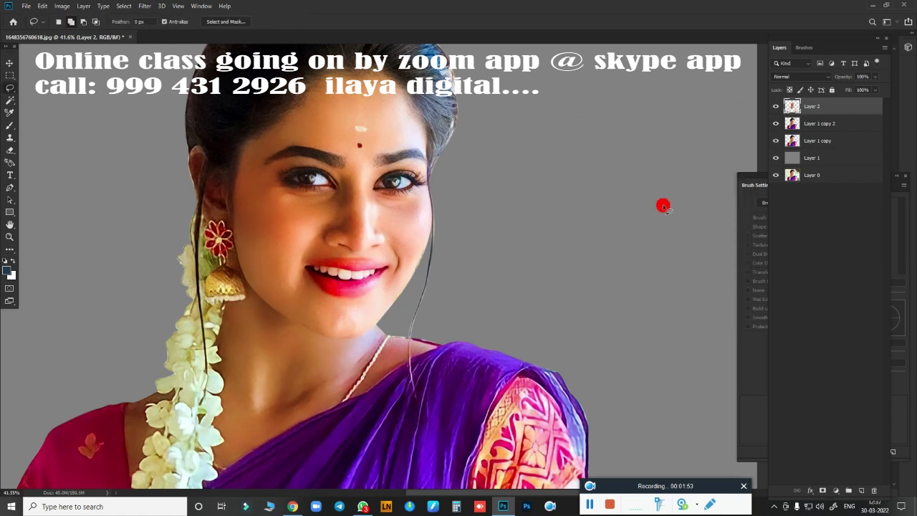
Raise Layer 2's brightness by 8.
{"action": "key", "text": "alt+i"}
{"action": "key", "text": "j"}
{"action": "key", "text": "c"}
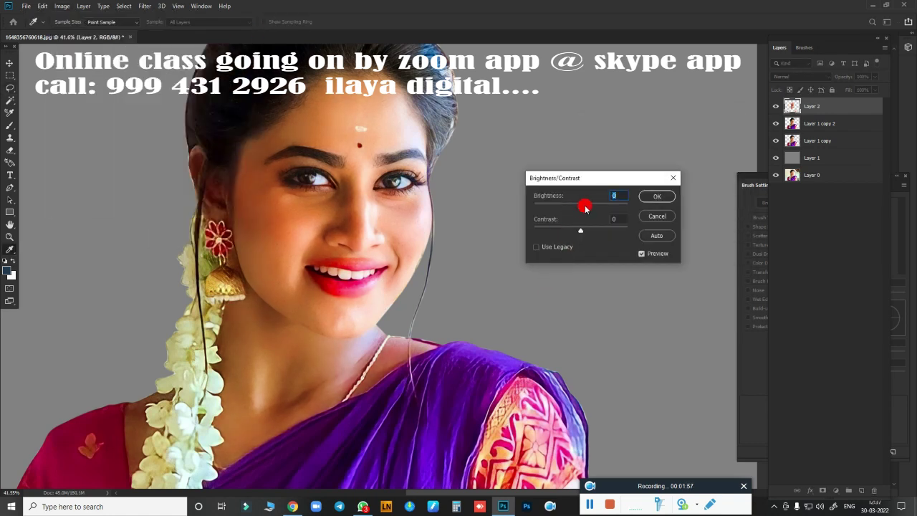
{"action": "left_click_drag", "start_coordinate": [583, 208], "coordinate": [586, 207]}
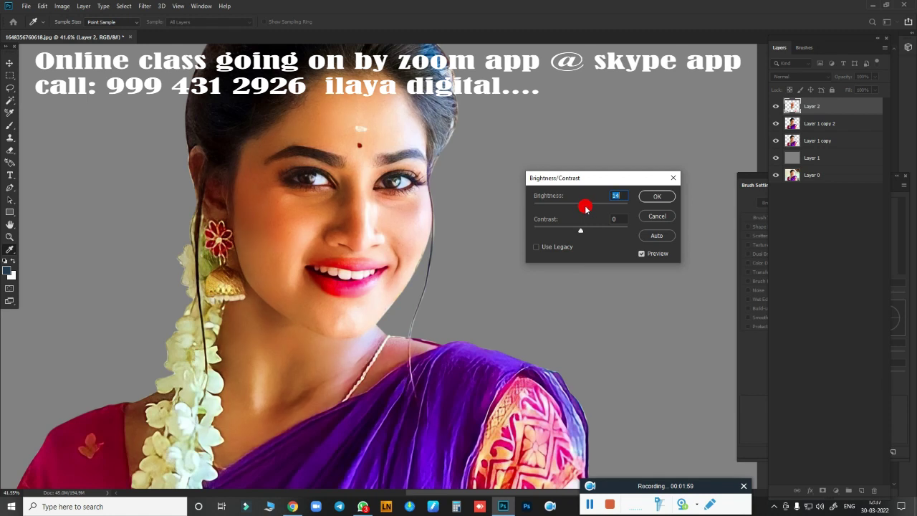
{"action": "left_click", "coordinate": [656, 196]}
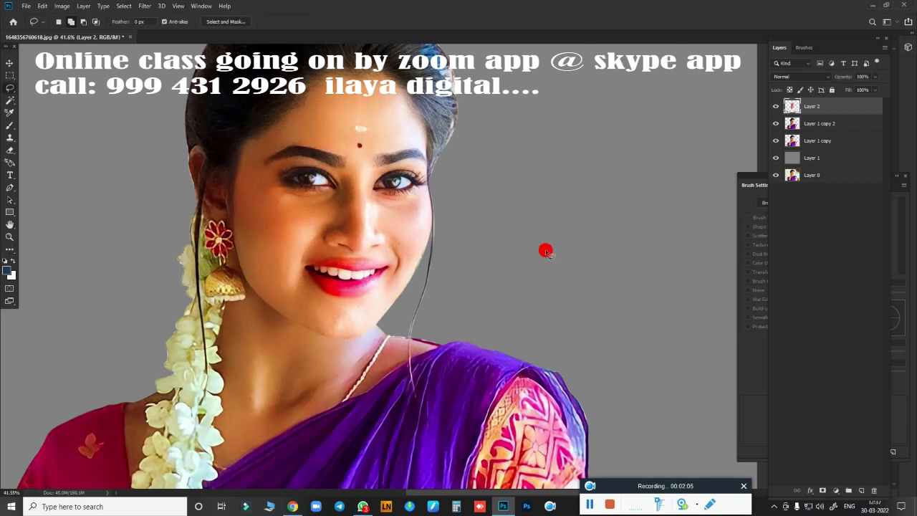
Add +5 saturation with Hue/Saturation, then toggle Layer 2 to compare.
{"action": "key", "text": "ctrl+u"}
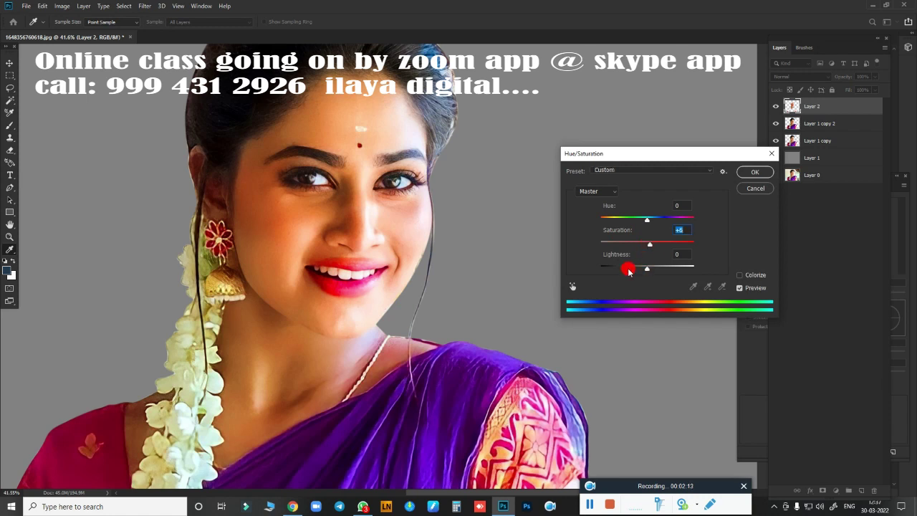
{"action": "left_click", "coordinate": [761, 173]}
{"action": "left_click", "coordinate": [776, 106]}
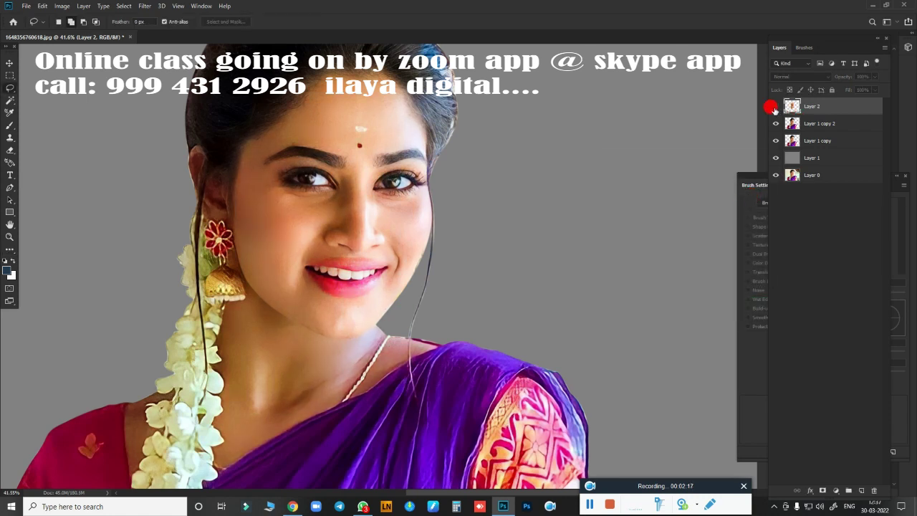
Merge Layer 2 with Layer 1 copy 2 and toggle it to compare.
{"action": "left_click", "coordinate": [775, 106]}
{"action": "left_click", "coordinate": [776, 106]}
{"action": "left_click", "coordinate": [775, 106]}
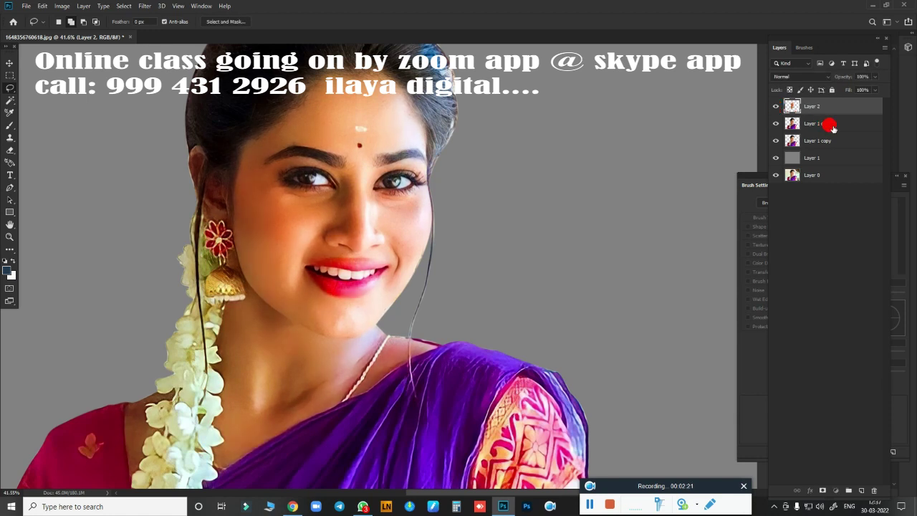
{"action": "left_click", "coordinate": [824, 124], "text": "ctrl"}
{"action": "key", "text": "ctrl+e"}
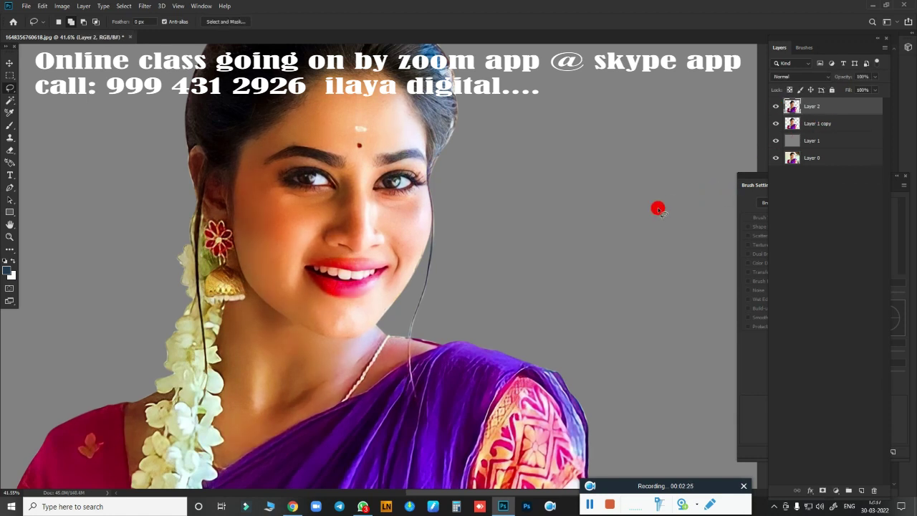
{"action": "scroll", "coordinate": [518, 225], "scroll_direction": "down", "scroll_amount": 3}
{"action": "scroll", "coordinate": [523, 229], "scroll_direction": "up", "scroll_amount": 2}
{"action": "scroll", "coordinate": [525, 230], "scroll_direction": "up", "scroll_amount": 1}
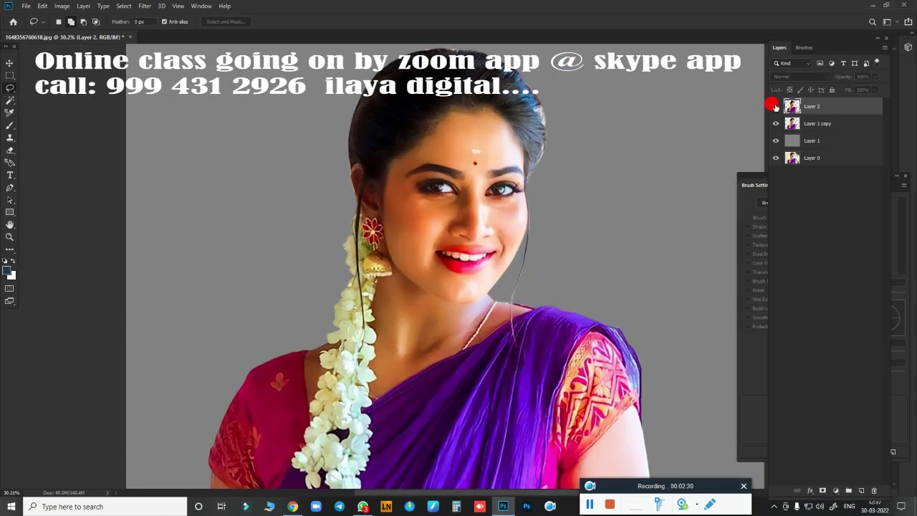
{"action": "left_click", "coordinate": [775, 106]}
{"action": "left_click", "coordinate": [775, 106]}
{"action": "left_click", "coordinate": [776, 107]}
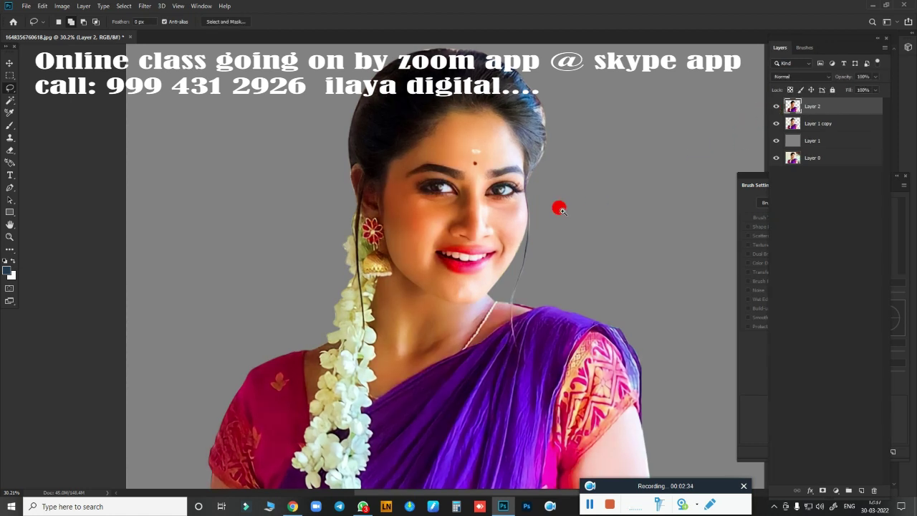
{"action": "scroll", "coordinate": [573, 207], "scroll_direction": "up", "scroll_amount": 2}
Set Selective Color Reds to cyan +35 and magenta -10.
{"action": "left_click", "coordinate": [54, 11]}
{"action": "left_click", "coordinate": [258, 173]}
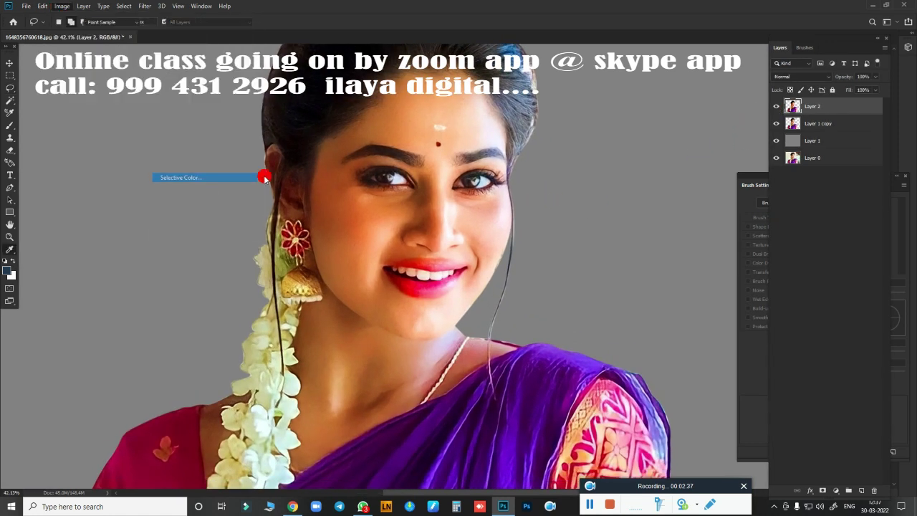
{"action": "left_click_drag", "start_coordinate": [623, 181], "coordinate": [637, 180]}
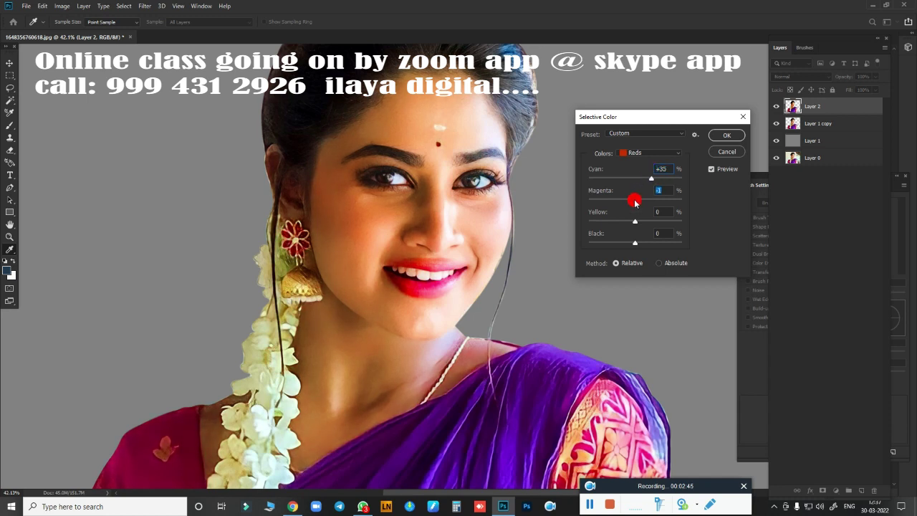
{"action": "left_click_drag", "start_coordinate": [635, 202], "coordinate": [631, 205]}
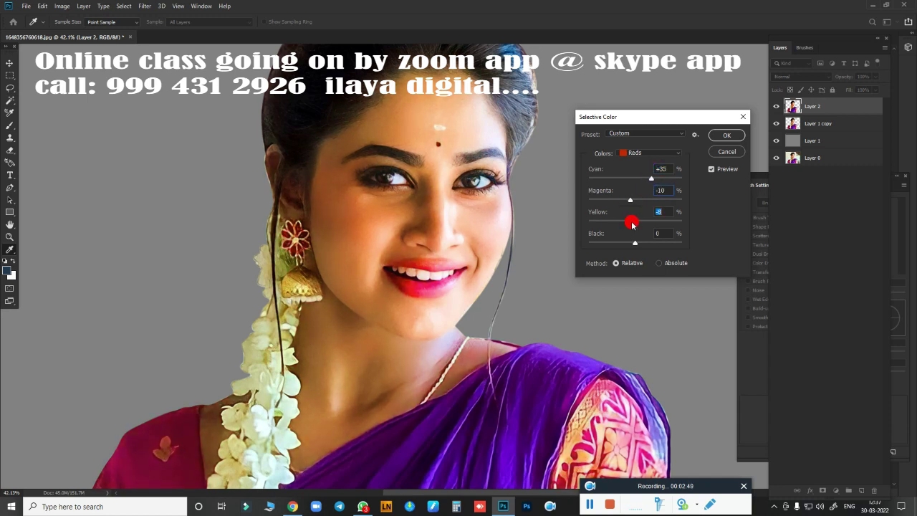
{"action": "left_click", "coordinate": [726, 135]}
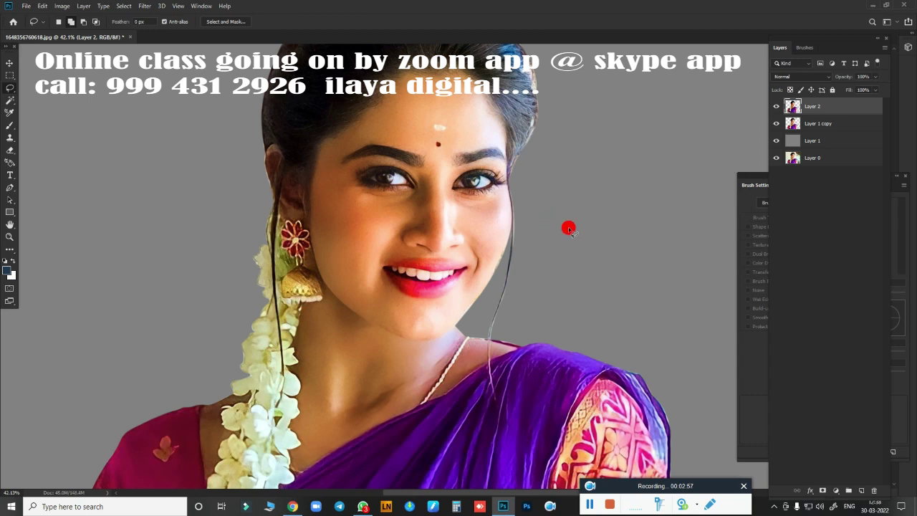
Apply a Curves adjustment raising the Blue channel's white point to input 243.
{"action": "key", "text": "ctrl+m"}
{"action": "left_click", "coordinate": [735, 399]}
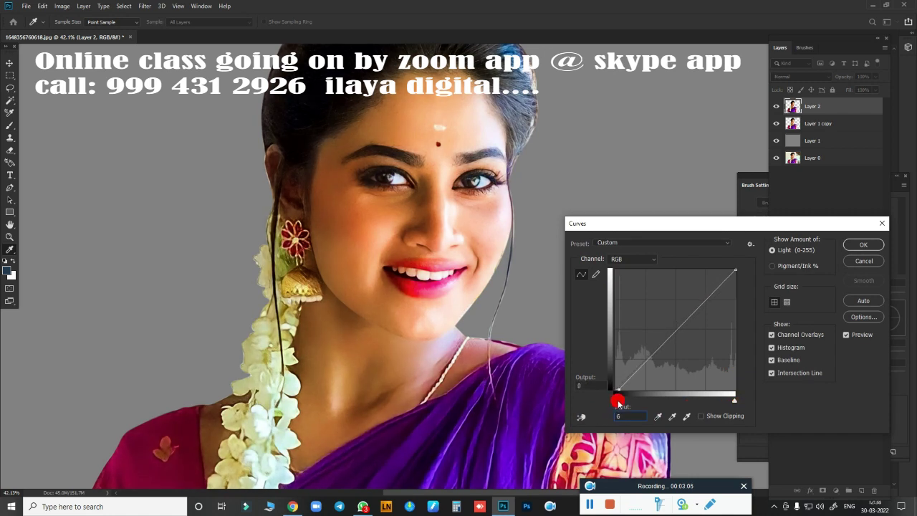
{"action": "left_click", "coordinate": [652, 262]}
{"action": "left_click", "coordinate": [667, 320]}
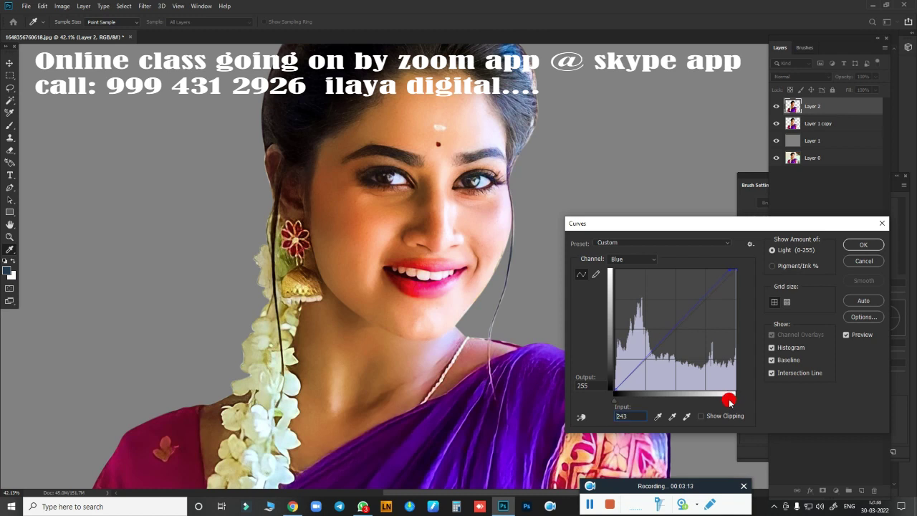
{"action": "left_click", "coordinate": [858, 240]}
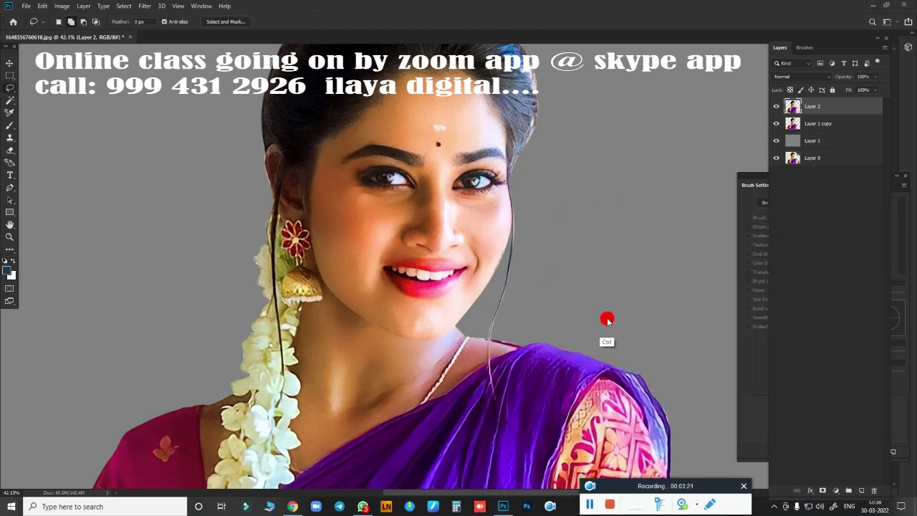
Zoom out and toggle Layer 2 to compare the portrait before and after.
{"action": "key", "text": "alt+bracketleft"}
{"action": "key", "text": "alt+bracketleft"}
{"action": "key", "text": "alt+bracketright"}
{"action": "key", "text": "alt+bracketright"}
{"action": "scroll", "coordinate": [581, 228], "scroll_direction": "down", "scroll_amount": 3}
{"action": "scroll", "coordinate": [615, 243], "scroll_direction": "up", "scroll_amount": 2}
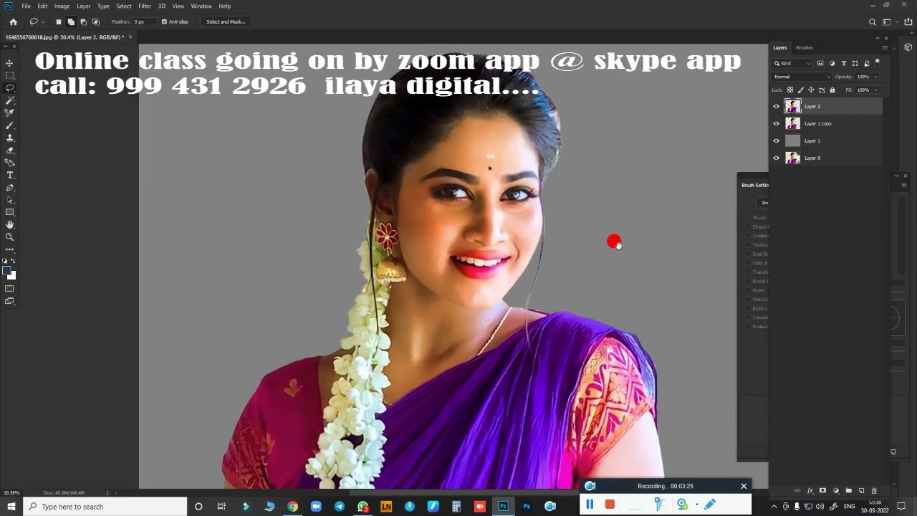
{"action": "left_click", "coordinate": [776, 106]}
{"action": "scroll", "coordinate": [485, 213], "scroll_direction": "up", "scroll_amount": 2}
{"action": "scroll", "coordinate": [516, 232], "scroll_direction": "up", "scroll_amount": 2}
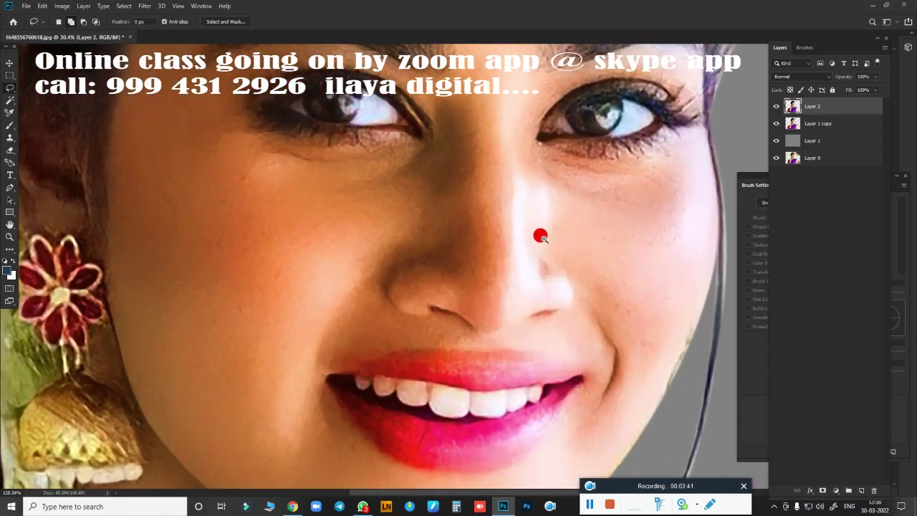
{"action": "scroll", "coordinate": [538, 231], "scroll_direction": "up", "scroll_amount": 2}
{"action": "scroll", "coordinate": [471, 210], "scroll_direction": "up", "scroll_amount": 2}
{"action": "scroll", "coordinate": [500, 231], "scroll_direction": "down", "scroll_amount": 2}
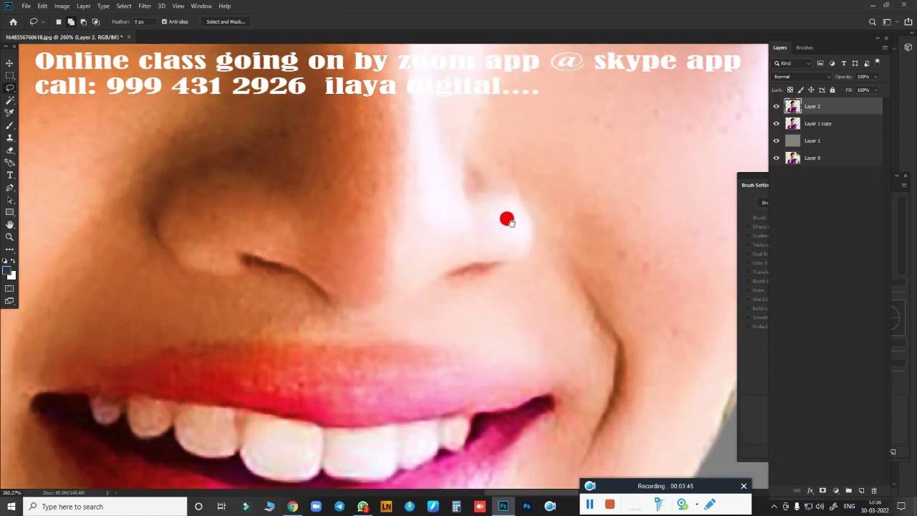
{"action": "scroll", "coordinate": [506, 217], "scroll_direction": "down", "scroll_amount": 2}
{"action": "scroll", "coordinate": [466, 232], "scroll_direction": "up", "scroll_amount": 1}
{"action": "scroll", "coordinate": [471, 235], "scroll_direction": "down", "scroll_amount": 2}
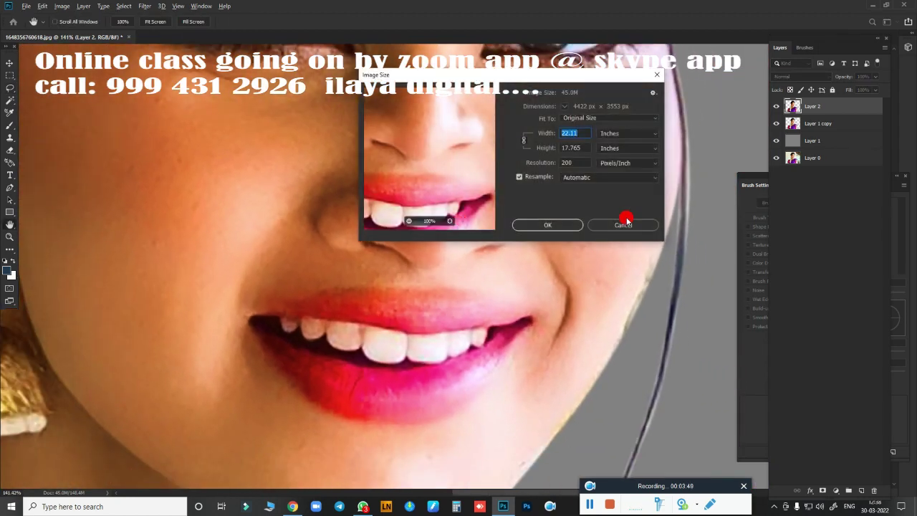
{"action": "scroll", "coordinate": [520, 246], "scroll_direction": "down", "scroll_amount": 2}
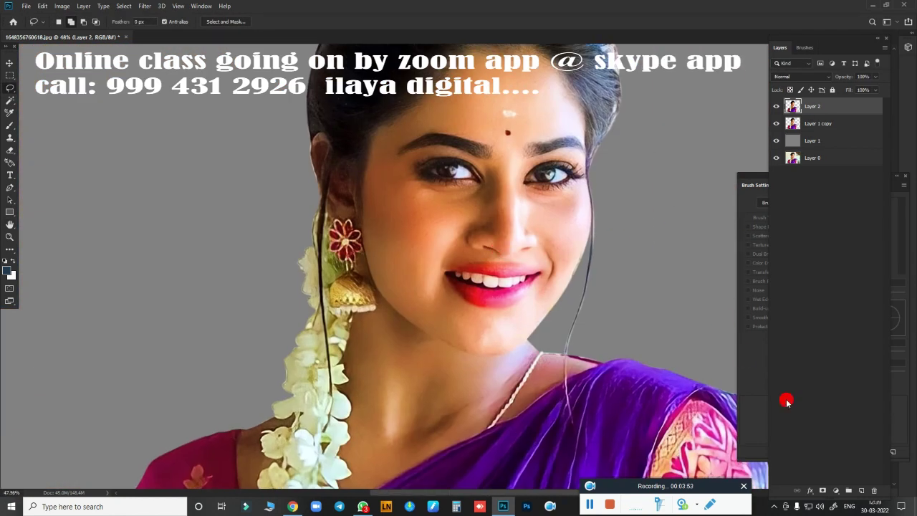
Duplicate Layer 2 as Layer 2 copy and add a new empty Layer 3.
{"action": "left_click", "coordinate": [862, 492]}
{"action": "left_click", "coordinate": [839, 123]}
{"action": "key", "text": "ctrl+j"}
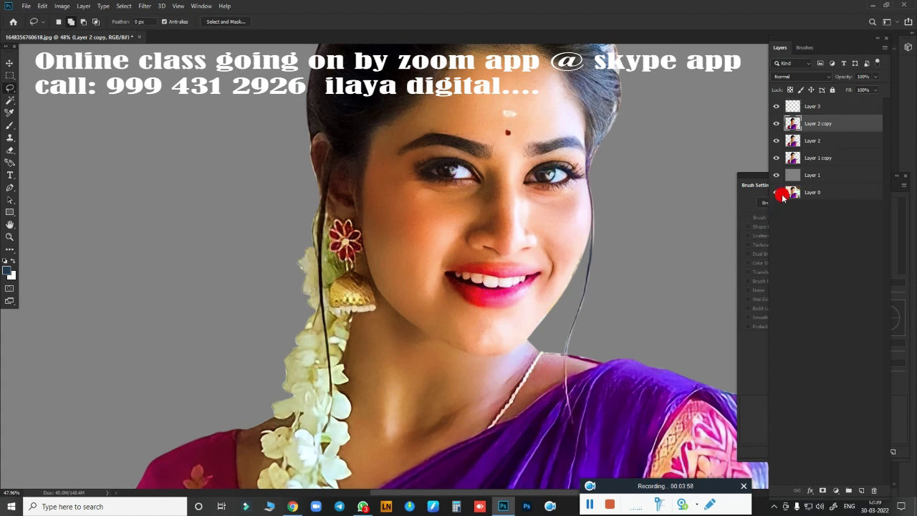
{"action": "scroll", "coordinate": [528, 219], "scroll_direction": "up", "scroll_amount": 1}
{"action": "scroll", "coordinate": [559, 237], "scroll_direction": "up", "scroll_amount": 1}
{"action": "scroll", "coordinate": [477, 234], "scroll_direction": "up", "scroll_amount": 1}
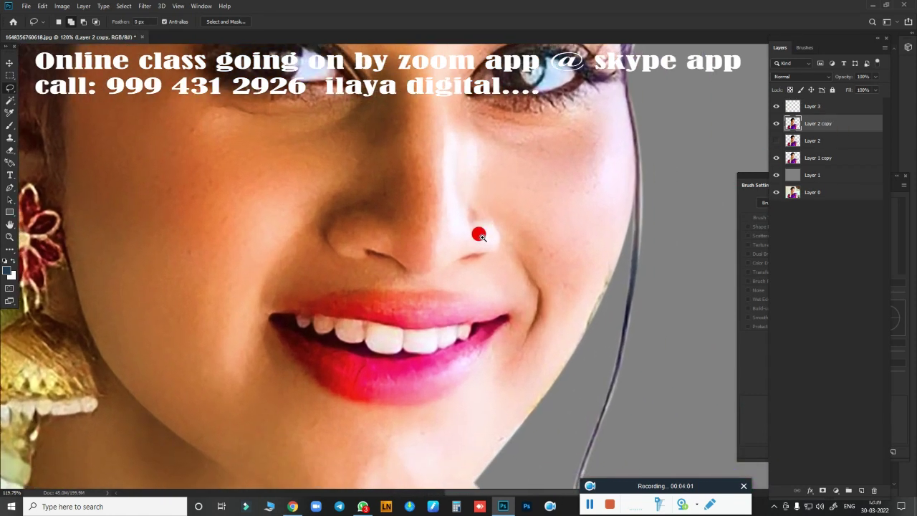
{"action": "scroll", "coordinate": [491, 253], "scroll_direction": "up", "scroll_amount": 1}
Look over the brush presets, view the whole face, and make Layer 3 active.
{"action": "key", "text": "b"}
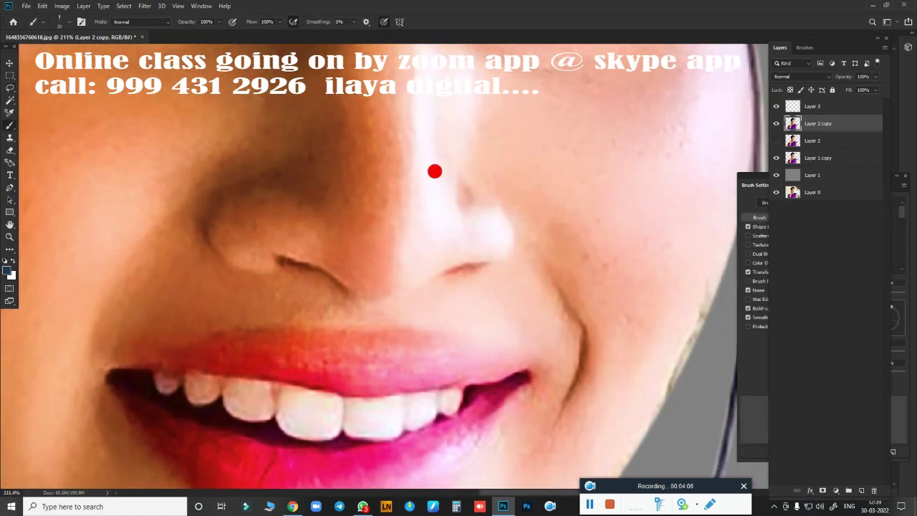
{"action": "right_click", "coordinate": [438, 179]}
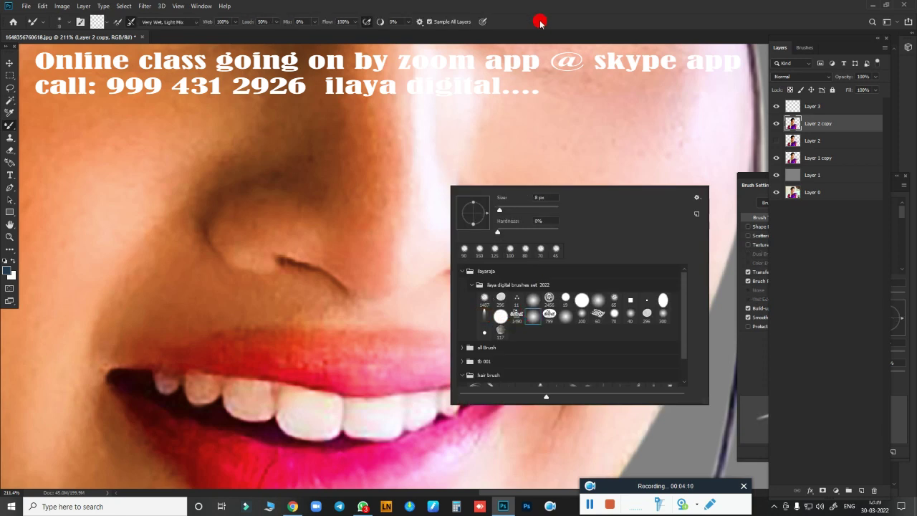
{"action": "key", "text": "Escape"}
{"action": "key", "text": "r"}
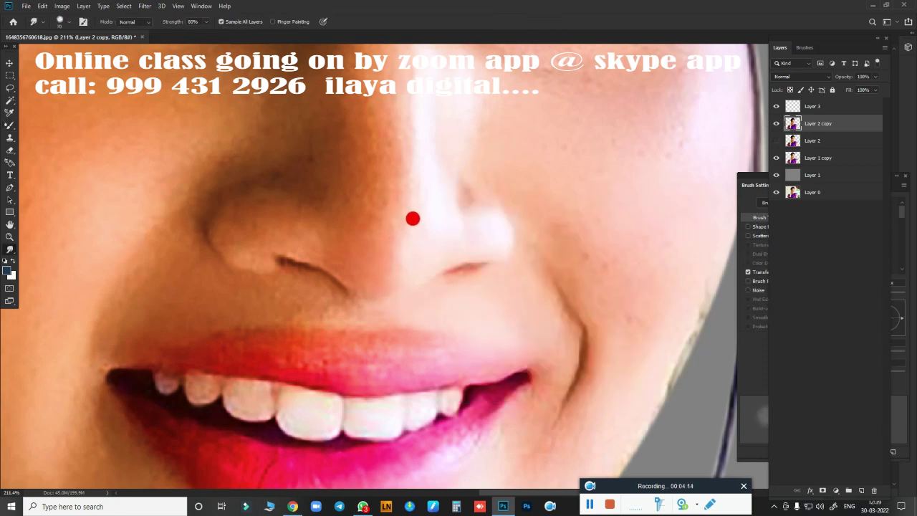
{"action": "left_click_drag", "start_coordinate": [391, 253], "coordinate": [502, 260]}
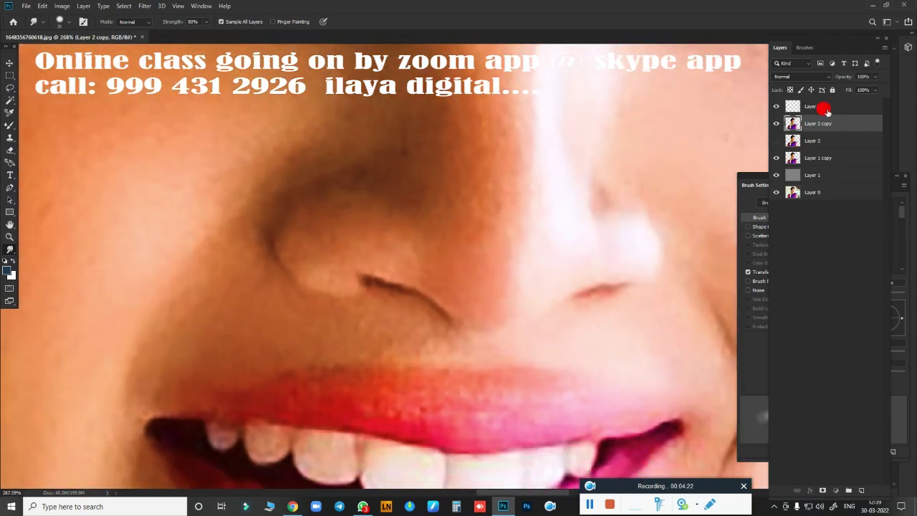
{"action": "left_click", "coordinate": [812, 106]}
Rotate and zoom the view to line up the nostril crease for painting.
{"action": "key", "text": "r"}
{"action": "mouse_move", "coordinate": [620, 199]}
{"action": "left_mouse_down"}
{"action": "mouse_move", "coordinate": [627, 175]}
{"action": "mouse_move", "coordinate": [495, 290]}
{"action": "mouse_move", "coordinate": [485, 289]}
{"action": "mouse_move", "coordinate": [527, 229]}
{"action": "left_mouse_up"}
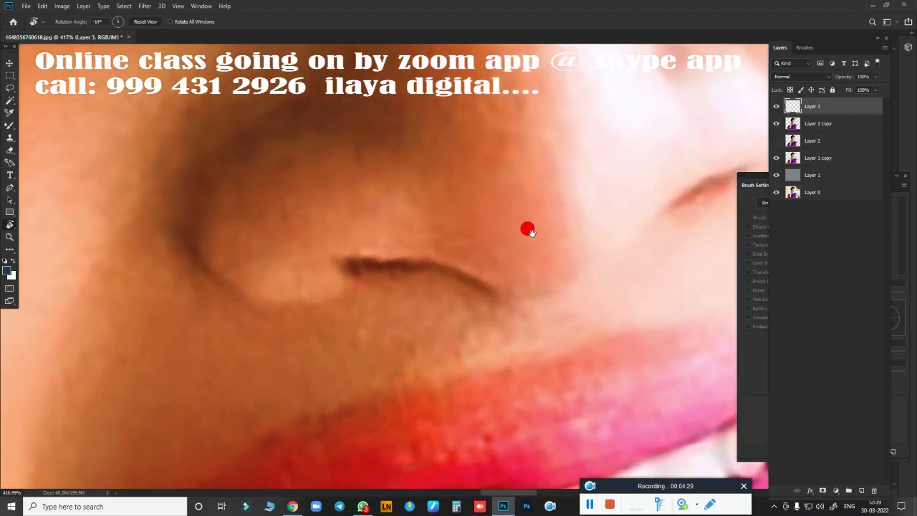
{"action": "mouse_move", "coordinate": [475, 293]}
{"action": "left_mouse_down"}
{"action": "mouse_move", "coordinate": [429, 301]}
{"action": "mouse_move", "coordinate": [446, 317]}
{"action": "left_mouse_up"}
{"action": "key", "text": "b"}
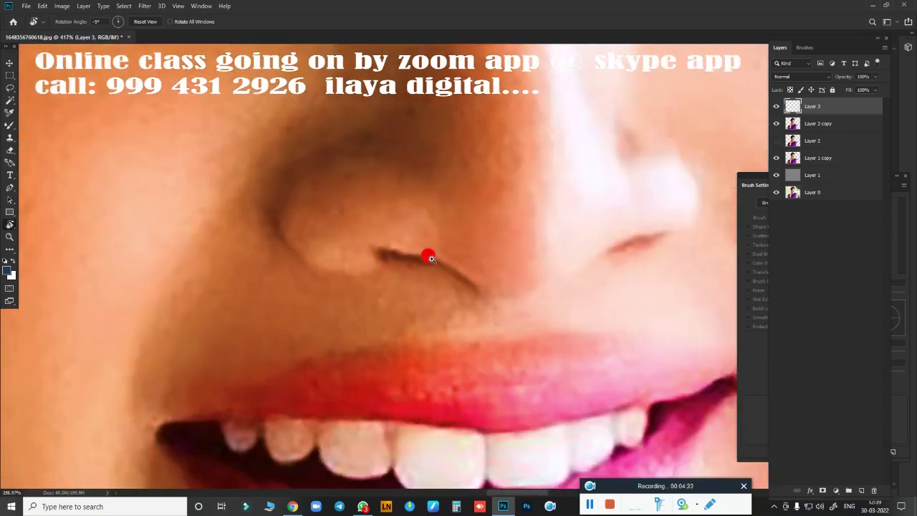
{"action": "scroll", "coordinate": [437, 280], "scroll_direction": "down", "scroll_amount": 3}
{"action": "scroll", "coordinate": [437, 281], "scroll_direction": "up", "scroll_amount": 3}
{"action": "scroll", "coordinate": [465, 285], "scroll_direction": "up", "scroll_amount": 2}
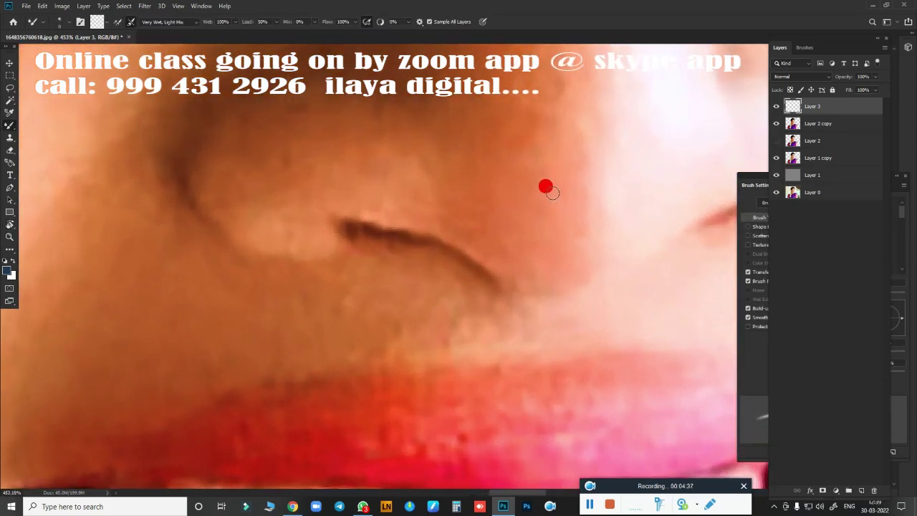
{"action": "key", "text": "r"}
{"action": "left_click_drag", "start_coordinate": [571, 255], "coordinate": [559, 191]}
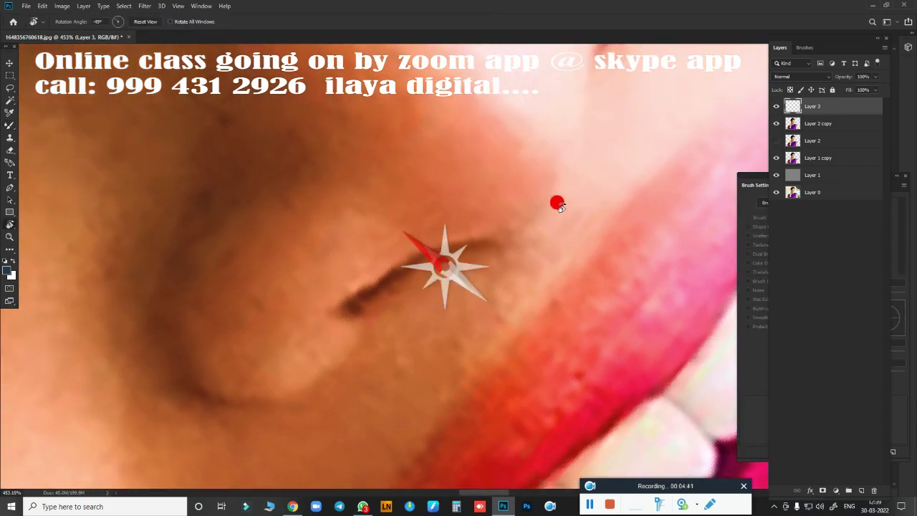
{"action": "scroll", "coordinate": [566, 246], "scroll_direction": "up", "scroll_amount": 3}
{"action": "scroll", "coordinate": [565, 244], "scroll_direction": "down", "scroll_amount": 2}
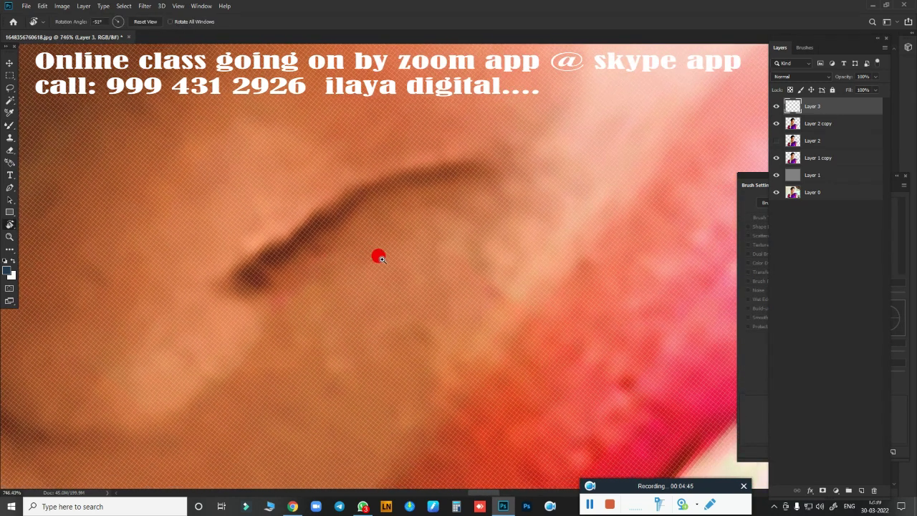
{"action": "scroll", "coordinate": [378, 256], "scroll_direction": "down", "scroll_amount": 1}
{"action": "scroll", "coordinate": [369, 261], "scroll_direction": "down", "scroll_amount": 1}
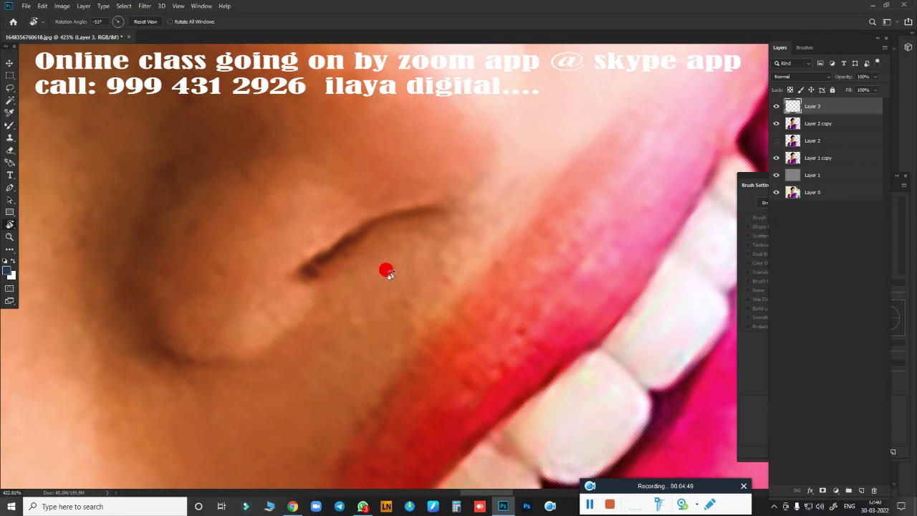
{"action": "key", "text": "b"}
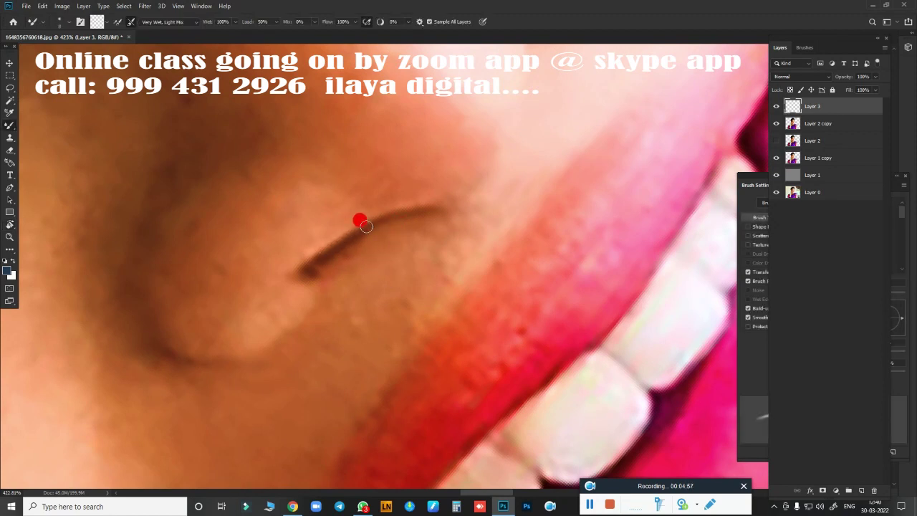
Blend wet Mixer Brush paint along the nose crease line.
{"action": "left_click_drag", "start_coordinate": [365, 227], "coordinate": [415, 215]}
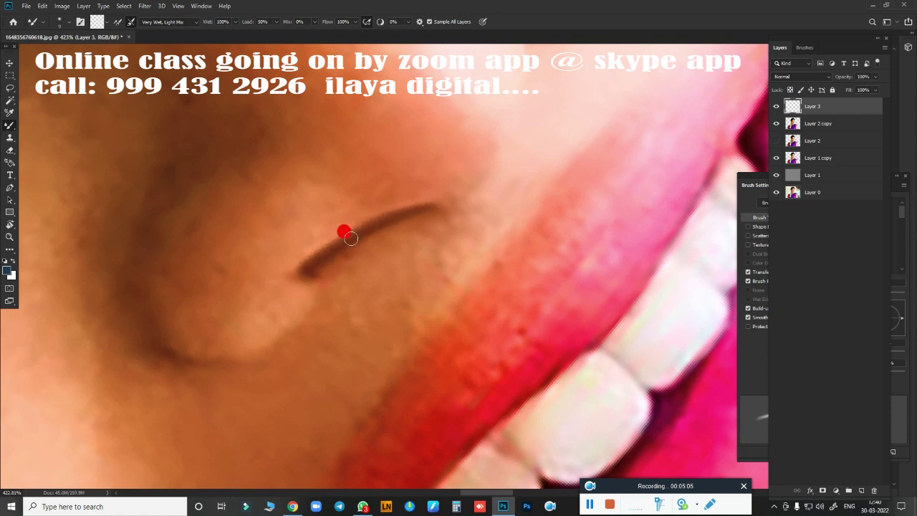
{"action": "left_click_drag", "start_coordinate": [350, 238], "coordinate": [424, 205]}
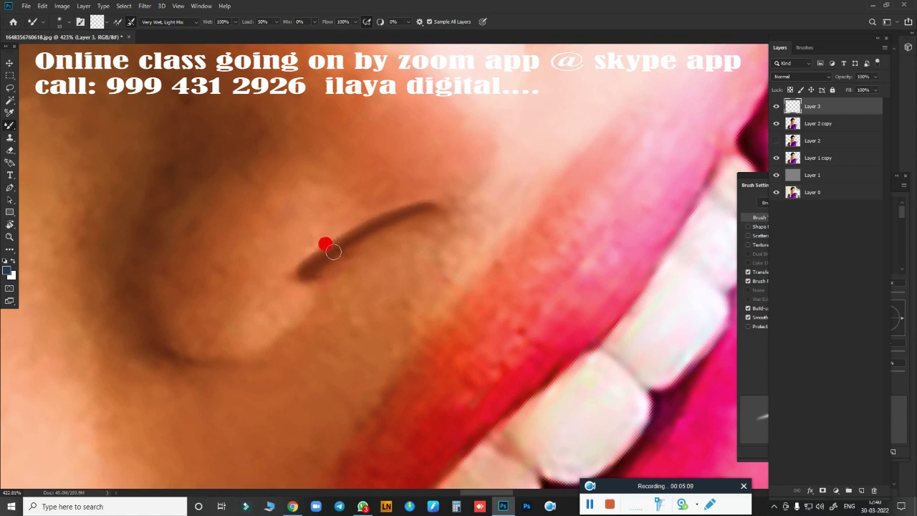
{"action": "mouse_move", "coordinate": [486, 247]}
{"action": "left_mouse_down"}
{"action": "mouse_move", "coordinate": [271, 368]}
{"action": "mouse_move", "coordinate": [238, 335]}
{"action": "left_mouse_up"}
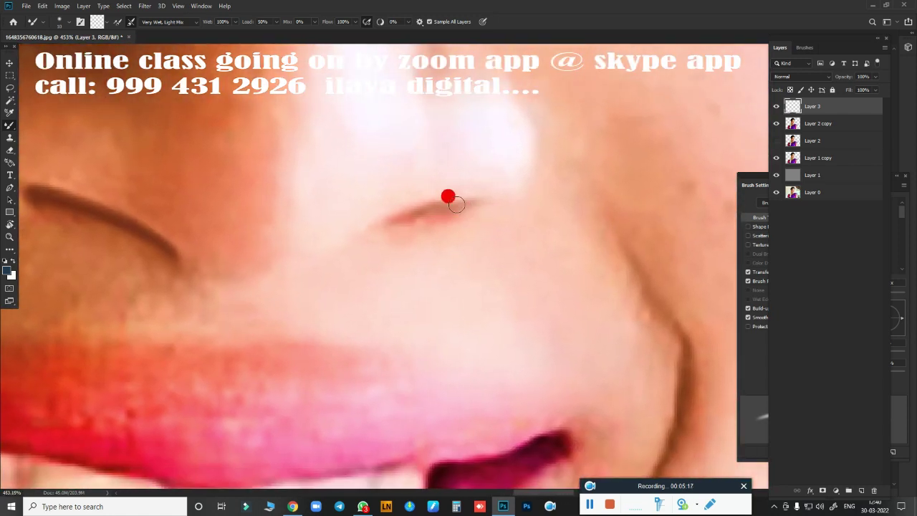
{"action": "mouse_move", "coordinate": [425, 205]}
{"action": "left_mouse_down"}
{"action": "mouse_move", "coordinate": [322, 245]}
{"action": "mouse_move", "coordinate": [263, 284]}
{"action": "mouse_move", "coordinate": [391, 215]}
{"action": "left_mouse_up"}
{"action": "left_click_drag", "start_coordinate": [449, 208], "coordinate": [399, 227]}
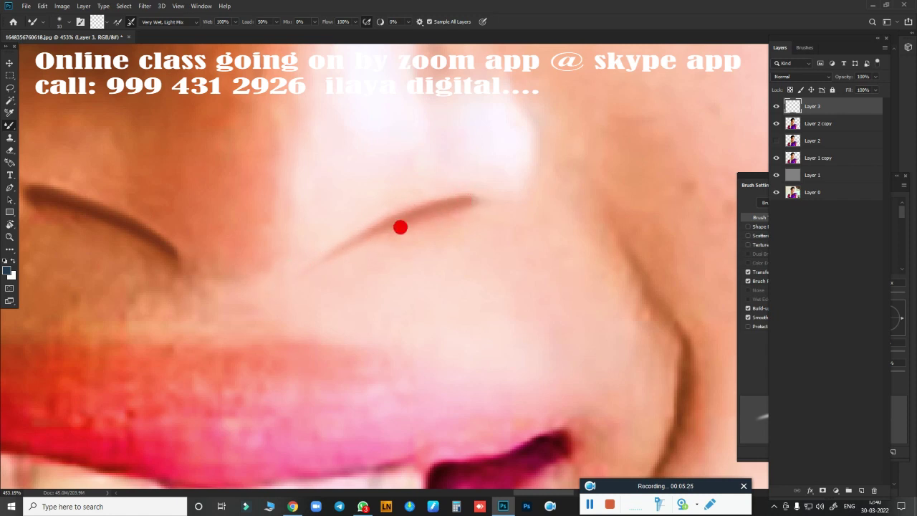
Soften the end of the crease stroke and zoom to inspect the result.
{"action": "scroll", "coordinate": [389, 272], "scroll_direction": "down", "scroll_amount": 5}
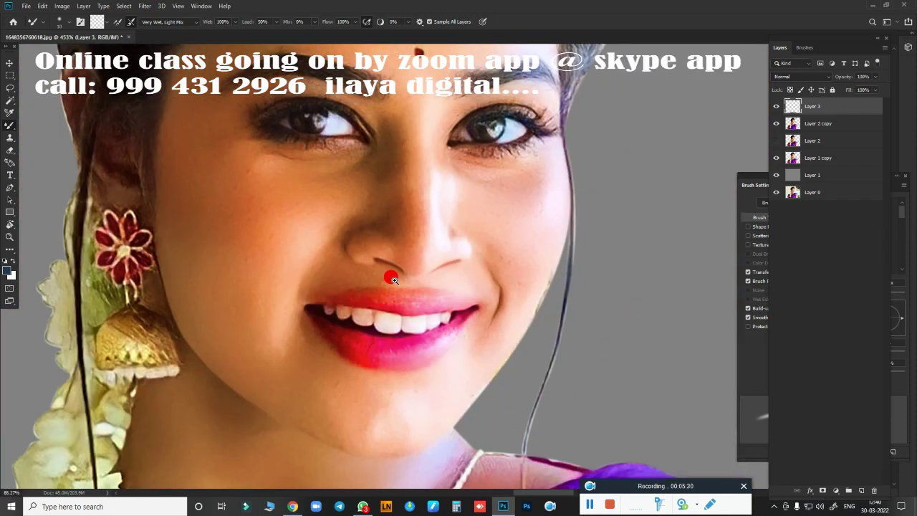
{"action": "scroll", "coordinate": [454, 295], "scroll_direction": "up", "scroll_amount": 4}
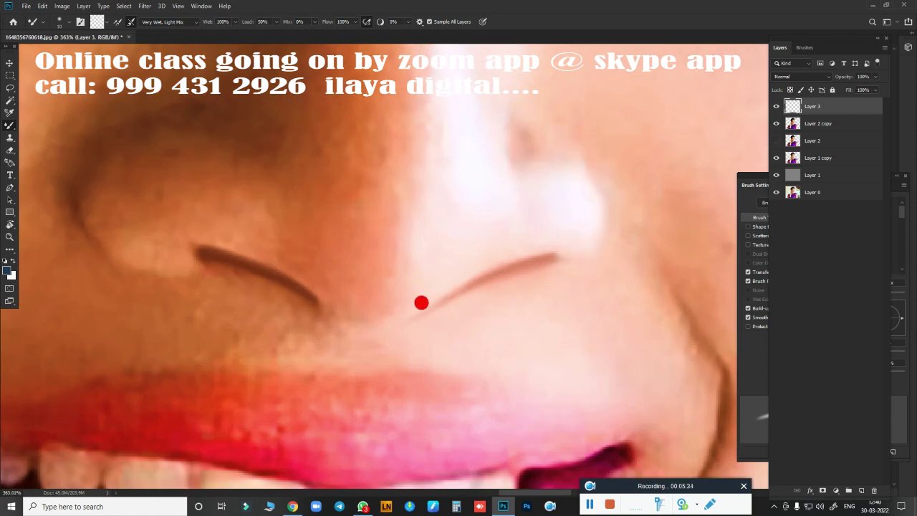
{"action": "left_click_drag", "start_coordinate": [304, 286], "coordinate": [370, 335]}
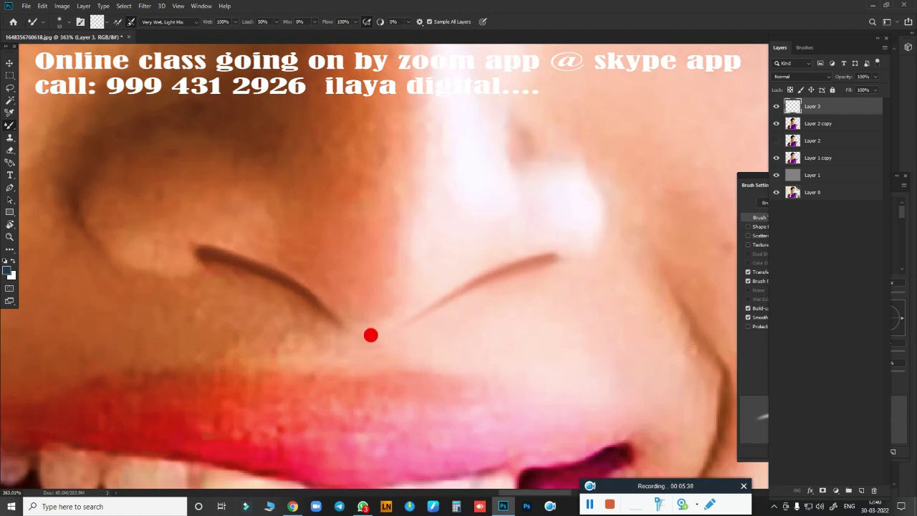
{"action": "scroll", "coordinate": [429, 315], "scroll_direction": "down", "scroll_amount": 3}
{"action": "scroll", "coordinate": [447, 311], "scroll_direction": "down", "scroll_amount": 2}
{"action": "scroll", "coordinate": [501, 315], "scroll_direction": "up", "scroll_amount": 5}
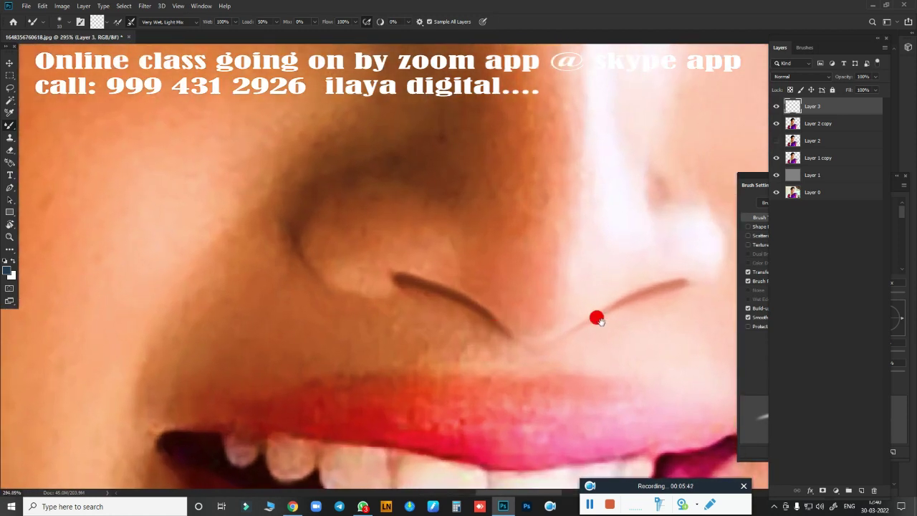
{"action": "scroll", "coordinate": [462, 275], "scroll_direction": "down", "scroll_amount": 3}
{"action": "scroll", "coordinate": [401, 213], "scroll_direction": "up", "scroll_amount": 2}
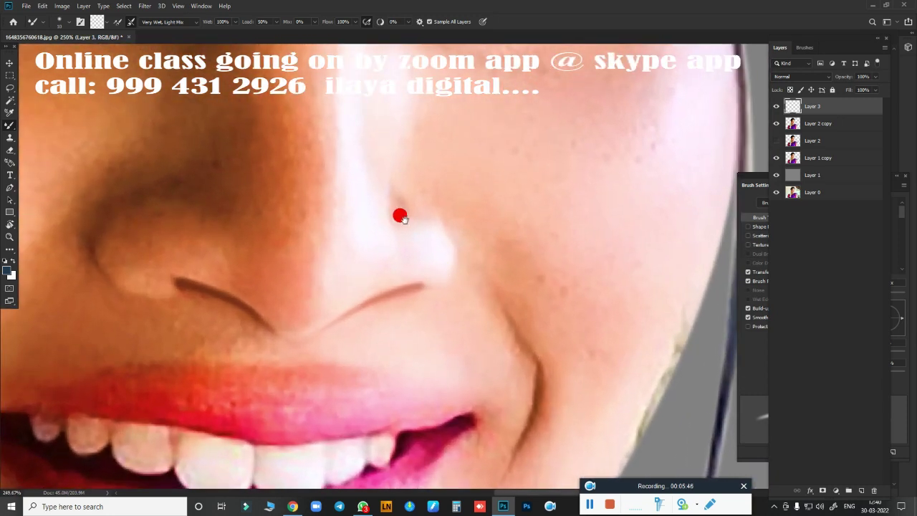
{"action": "scroll", "coordinate": [413, 267], "scroll_direction": "up", "scroll_amount": 1}
{"action": "scroll", "coordinate": [414, 267], "scroll_direction": "down", "scroll_amount": 2}
{"action": "scroll", "coordinate": [353, 288], "scroll_direction": "up", "scroll_amount": 2}
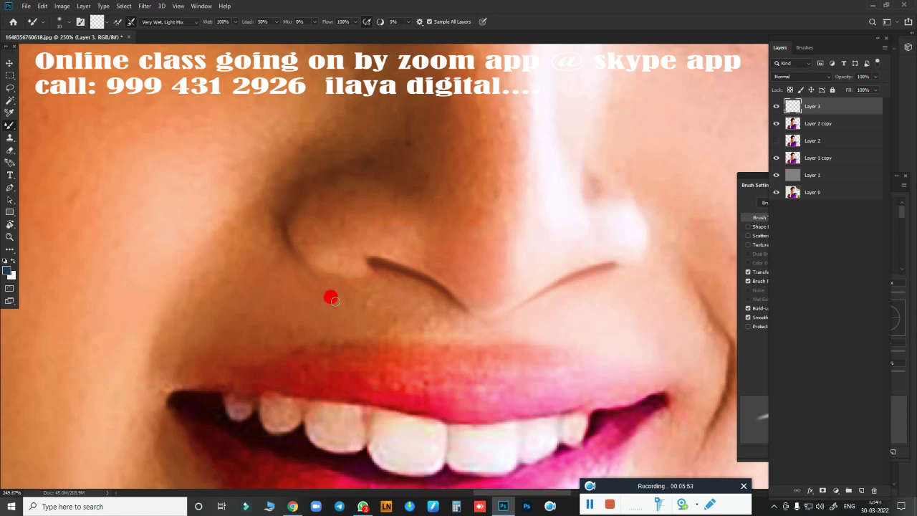
Tilt the view and blend the skin around the left nostril's curved rim.
{"action": "key", "text": "r"}
{"action": "left_click_drag", "start_coordinate": [389, 220], "coordinate": [317, 292]}
{"action": "scroll", "coordinate": [446, 186], "scroll_direction": "up", "scroll_amount": 3}
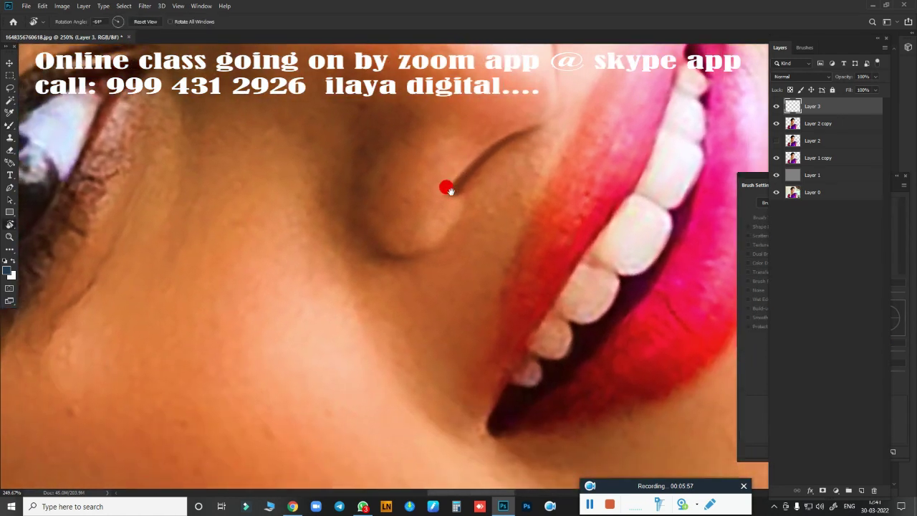
{"action": "scroll", "coordinate": [498, 267], "scroll_direction": "down", "scroll_amount": 2}
{"action": "scroll", "coordinate": [512, 344], "scroll_direction": "down", "scroll_amount": 1}
{"action": "key", "text": "b"}
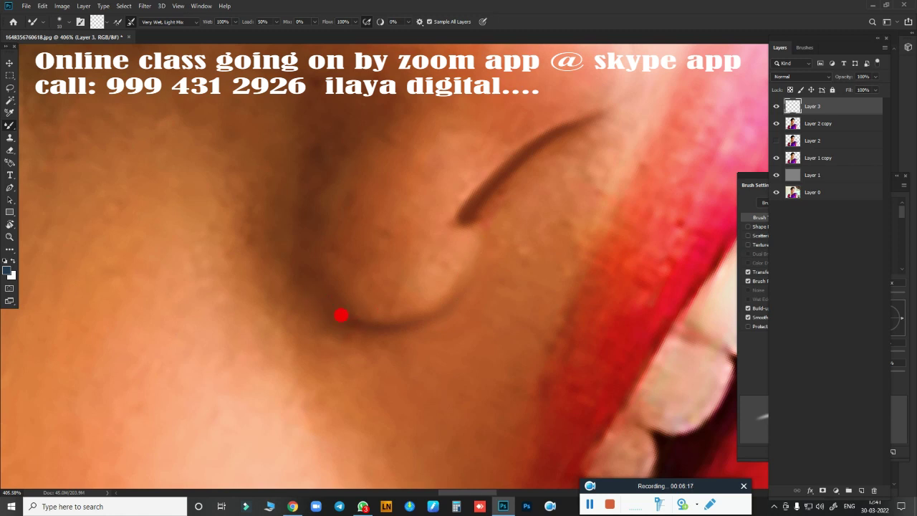
{"action": "left_click_drag", "start_coordinate": [304, 152], "coordinate": [377, 232]}
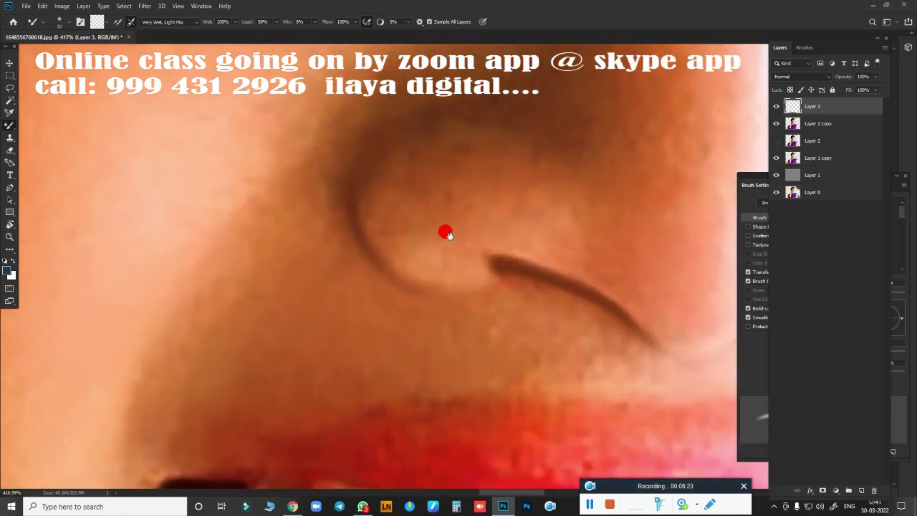
{"action": "left_click_drag", "start_coordinate": [446, 232], "coordinate": [292, 330]}
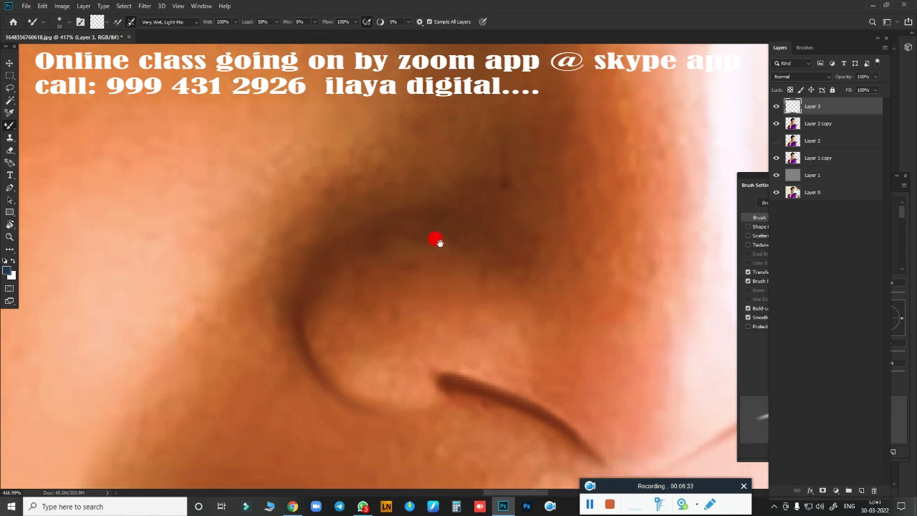
Zoom and toggle a layer's visibility to compare against the unretouched nostril.
{"action": "scroll", "coordinate": [435, 239], "scroll_direction": "down", "scroll_amount": 3}
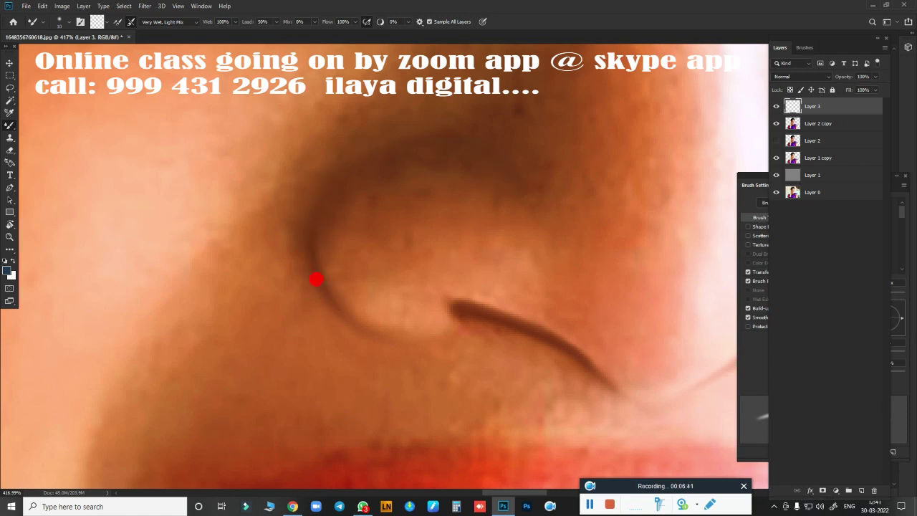
{"action": "scroll", "coordinate": [451, 326], "scroll_direction": "down", "scroll_amount": 3}
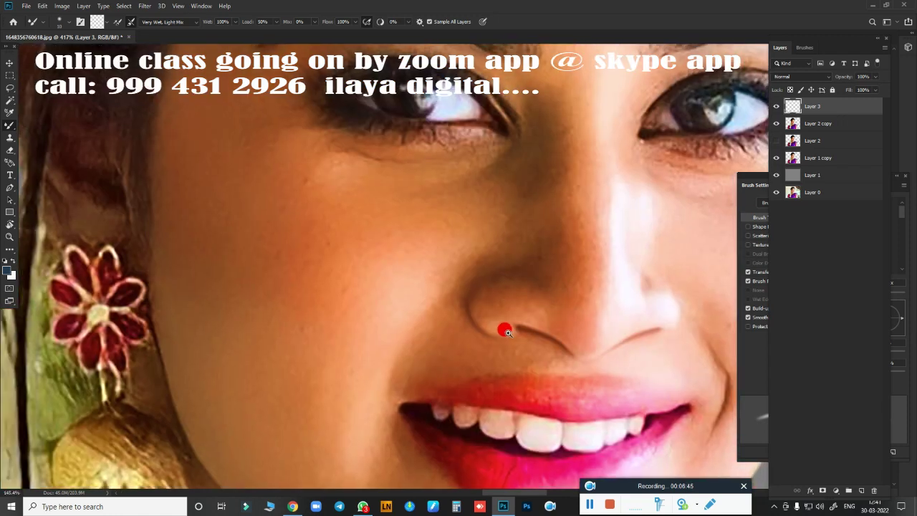
{"action": "scroll", "coordinate": [506, 327], "scroll_direction": "down", "scroll_amount": 2}
{"action": "scroll", "coordinate": [686, 352], "scroll_direction": "up", "scroll_amount": 1}
{"action": "scroll", "coordinate": [601, 293], "scroll_direction": "up", "scroll_amount": 4}
{"action": "scroll", "coordinate": [540, 300], "scroll_direction": "up", "scroll_amount": 1}
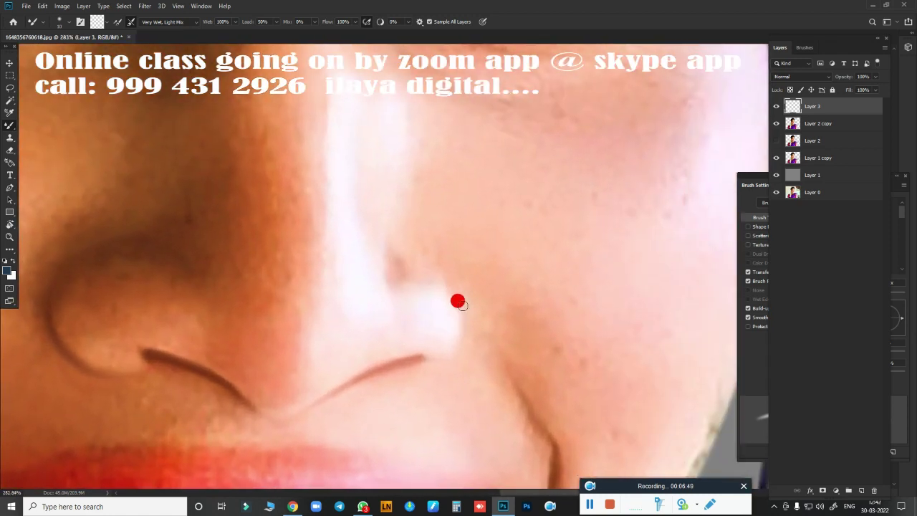
{"action": "left_click", "coordinate": [766, 126]}
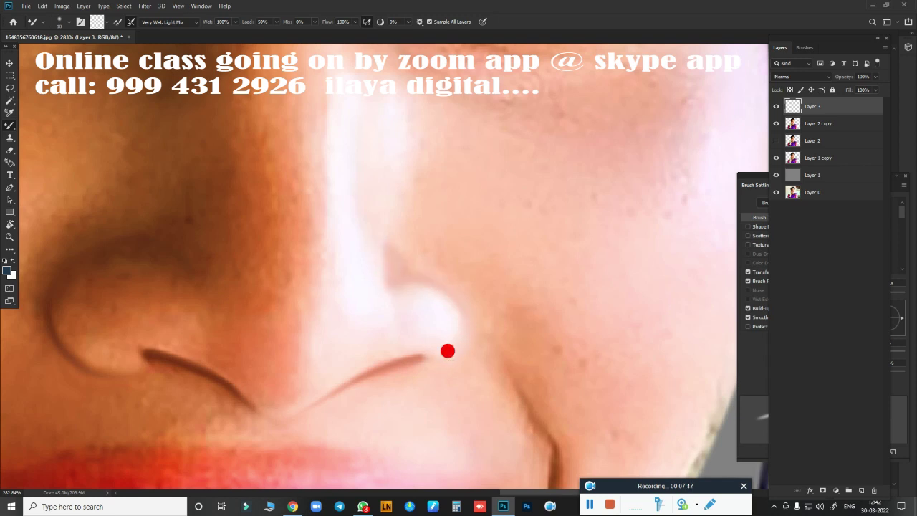
{"action": "scroll", "coordinate": [487, 363], "scroll_direction": "down", "scroll_amount": 10}
{"action": "scroll", "coordinate": [502, 364], "scroll_direction": "up", "scroll_amount": 3}
{"action": "scroll", "coordinate": [501, 308], "scroll_direction": "up", "scroll_amount": 5}
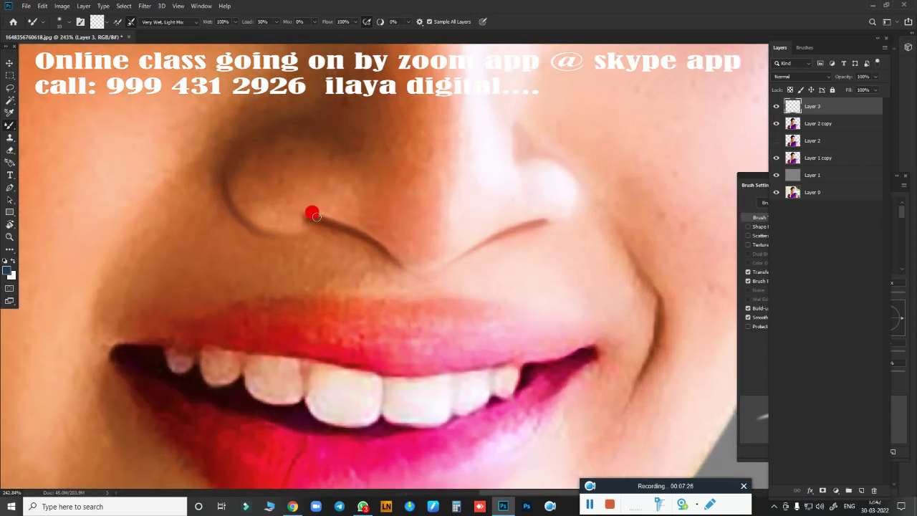
Smudge the left nostril rim and its dark shading into the surrounding skin at 80% strength.
{"action": "left_click_drag", "start_coordinate": [394, 279], "coordinate": [444, 348]}
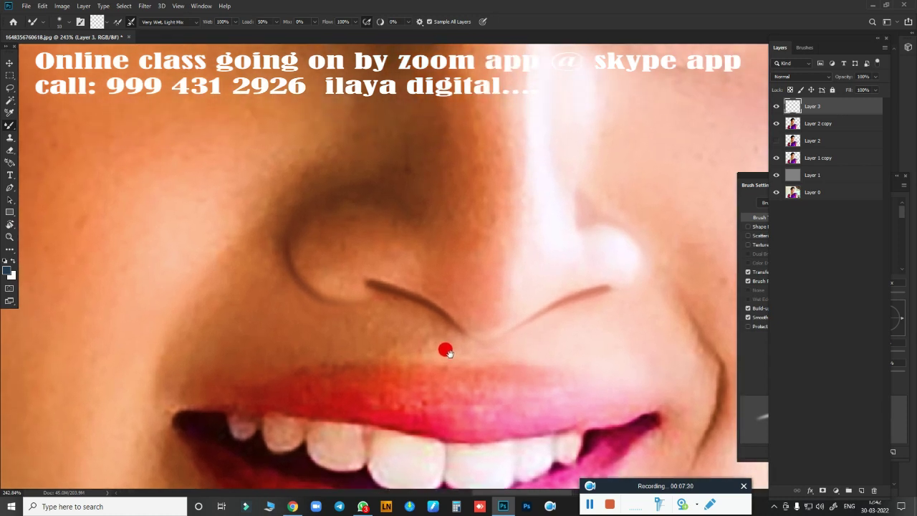
{"action": "key", "text": "r"}
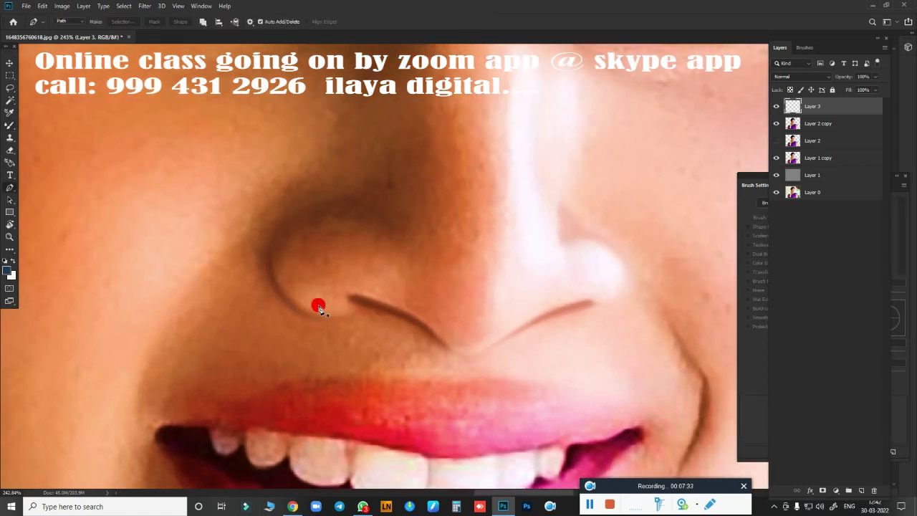
{"action": "mouse_move", "coordinate": [288, 288]}
{"action": "left_mouse_down"}
{"action": "mouse_move", "coordinate": [323, 296]}
{"action": "mouse_move", "coordinate": [317, 293]}
{"action": "left_mouse_up"}
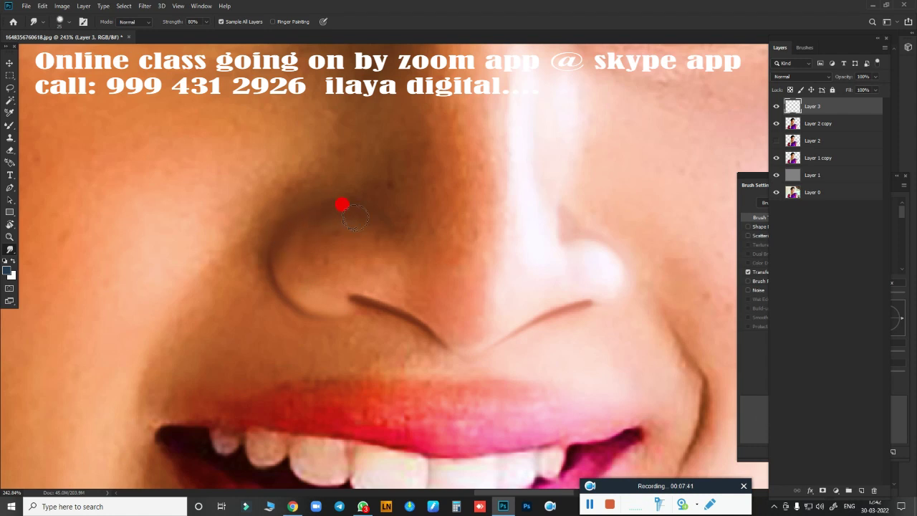
{"action": "mouse_move", "coordinate": [316, 234]}
{"action": "left_mouse_down"}
{"action": "mouse_move", "coordinate": [359, 222]}
{"action": "mouse_move", "coordinate": [313, 251]}
{"action": "mouse_move", "coordinate": [361, 219]}
{"action": "mouse_move", "coordinate": [340, 213]}
{"action": "mouse_move", "coordinate": [313, 294]}
{"action": "mouse_move", "coordinate": [373, 247]}
{"action": "mouse_move", "coordinate": [336, 221]}
{"action": "mouse_move", "coordinate": [298, 258]}
{"action": "mouse_move", "coordinate": [298, 232]}
{"action": "mouse_move", "coordinate": [309, 240]}
{"action": "mouse_move", "coordinate": [325, 307]}
{"action": "mouse_move", "coordinate": [365, 267]}
{"action": "left_mouse_up"}
{"action": "left_click_drag", "start_coordinate": [310, 285], "coordinate": [291, 275]}
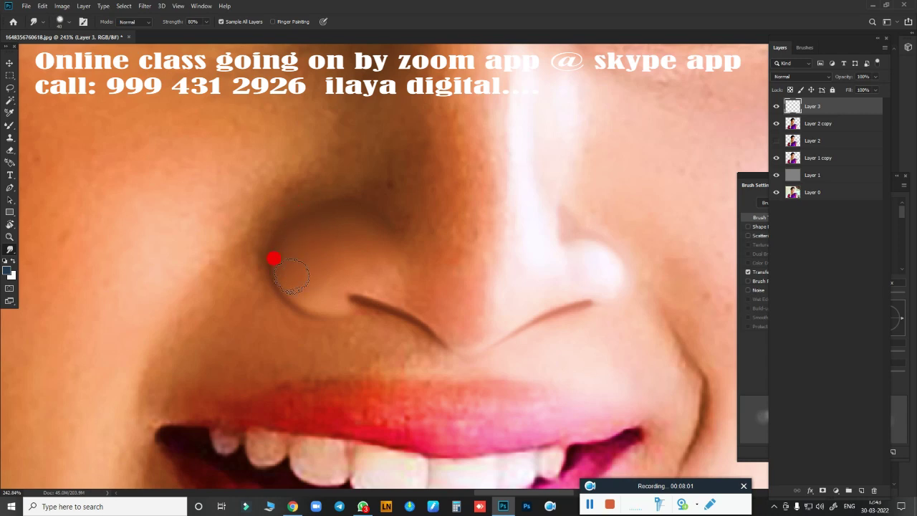
{"action": "mouse_move", "coordinate": [366, 246]}
{"action": "left_mouse_down"}
{"action": "mouse_move", "coordinate": [383, 272]}
{"action": "mouse_move", "coordinate": [352, 269]}
{"action": "left_mouse_up"}
{"action": "scroll", "coordinate": [447, 308], "scroll_direction": "up", "scroll_amount": 5}
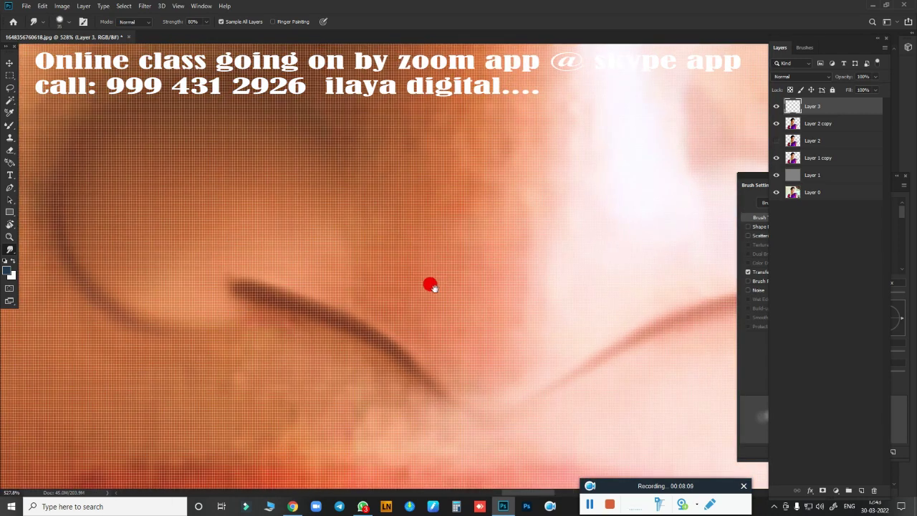
Resample the portrait to a larger document size and make the smudge brush smaller.
{"action": "key", "text": "ctrl+alt+i"}
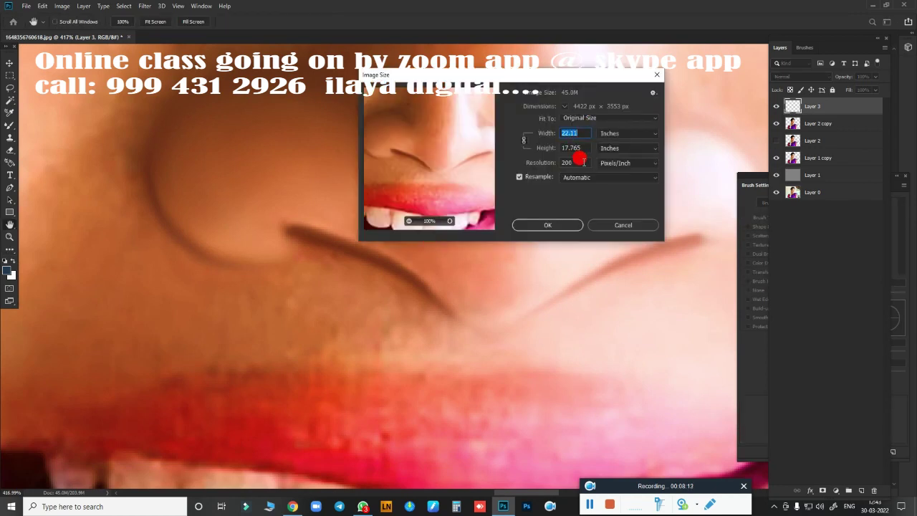
{"action": "left_click", "coordinate": [547, 225]}
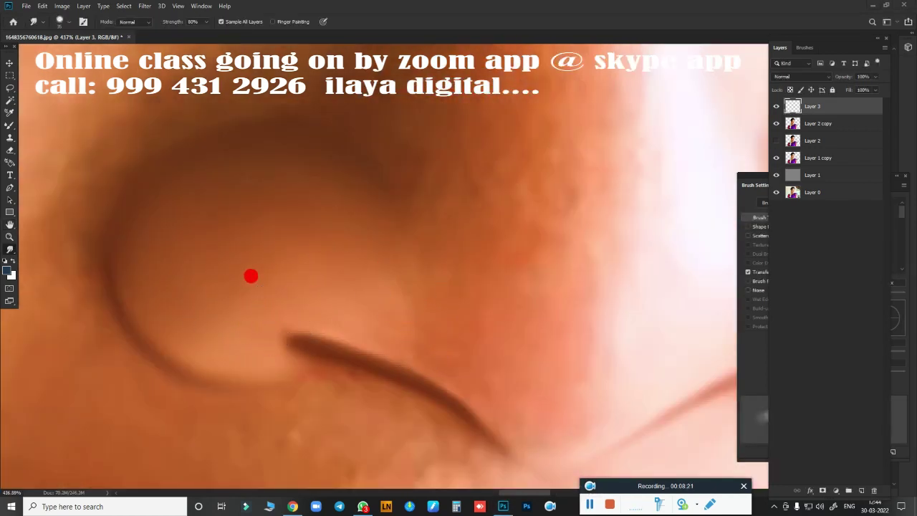
{"action": "key", "text": "bracketleft"}
{"action": "key", "text": "bracketleft"}
{"action": "key", "text": "bracketleft"}
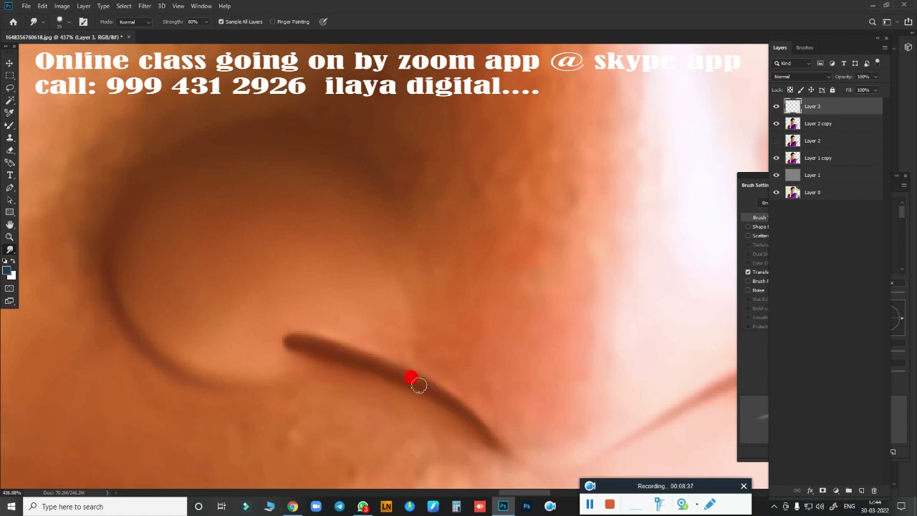
Smudge along the left nostril crease and the nose-tip skin to soften them.
{"action": "left_click_drag", "start_coordinate": [278, 357], "coordinate": [286, 334]}
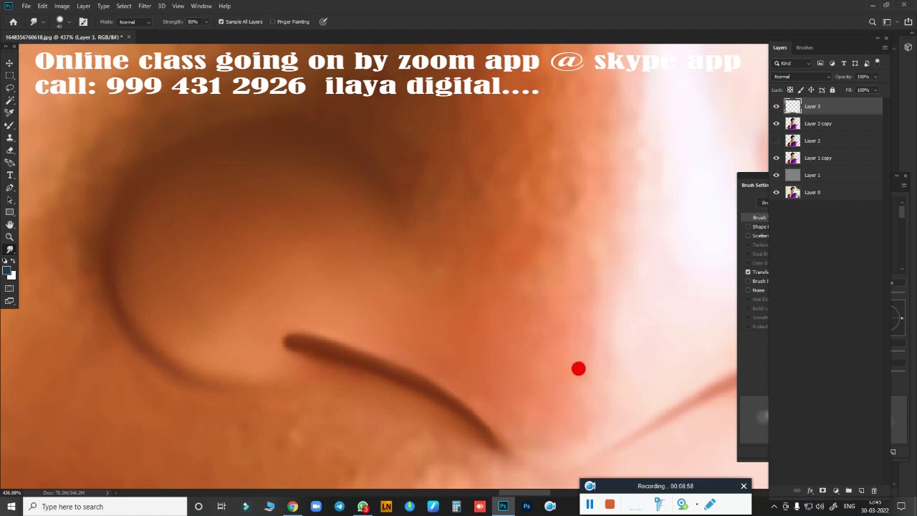
{"action": "left_click_drag", "start_coordinate": [578, 368], "coordinate": [348, 319]}
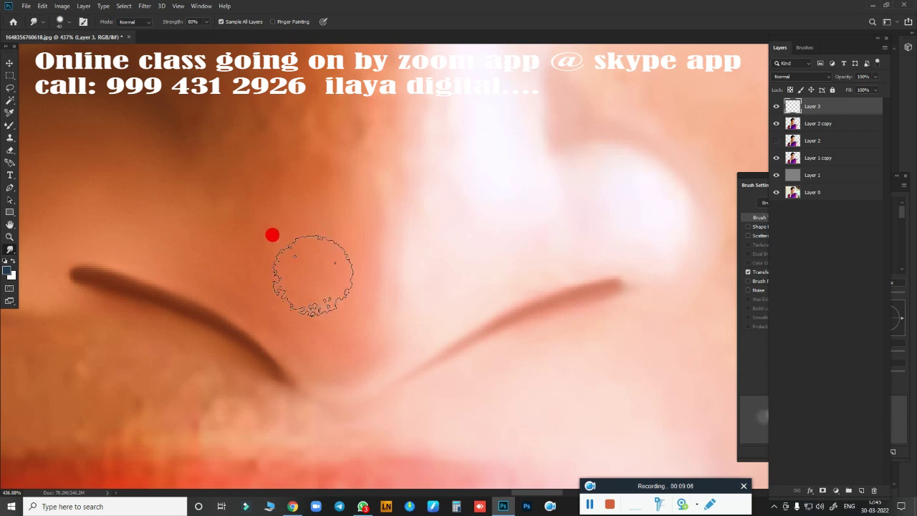
{"action": "key", "text": "bracketright"}
{"action": "key", "text": "bracketleft"}
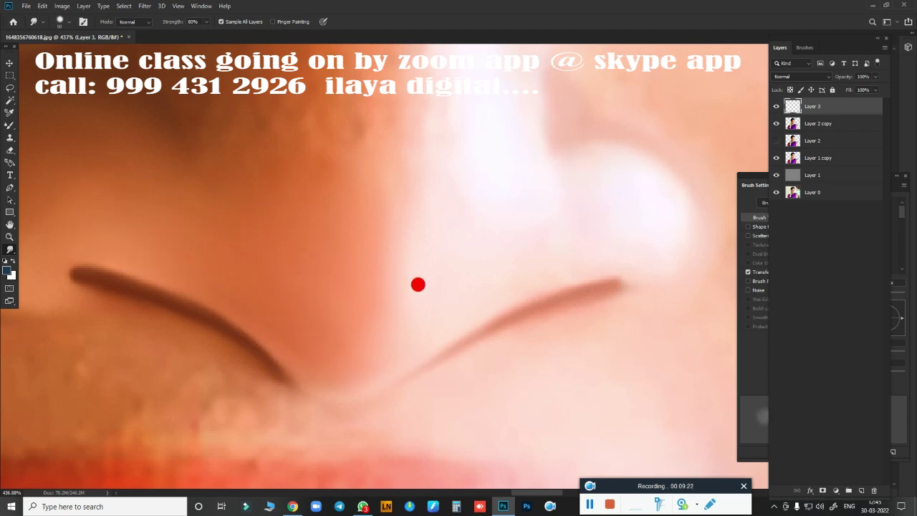
{"action": "scroll", "coordinate": [430, 338], "scroll_direction": "down", "scroll_amount": 5}
{"action": "scroll", "coordinate": [446, 338], "scroll_direction": "up", "scroll_amount": 3}
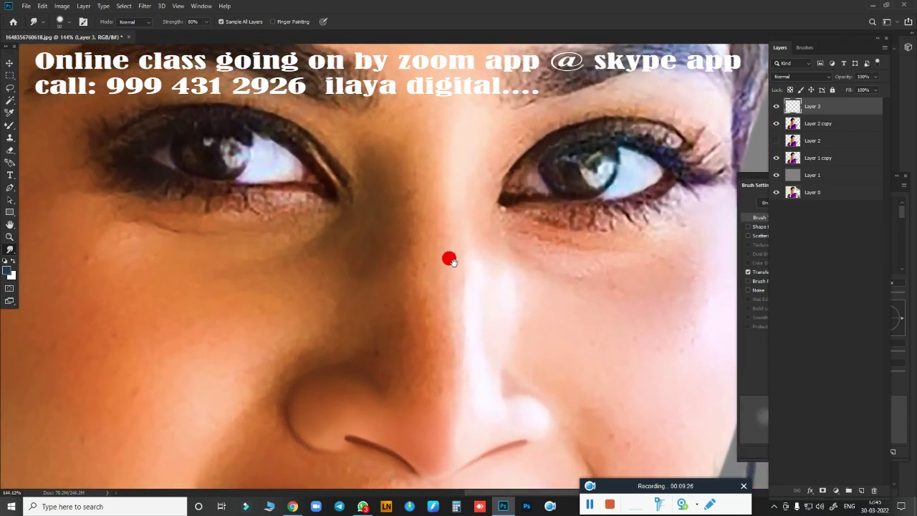
{"action": "scroll", "coordinate": [449, 255], "scroll_direction": "up", "scroll_amount": 2}
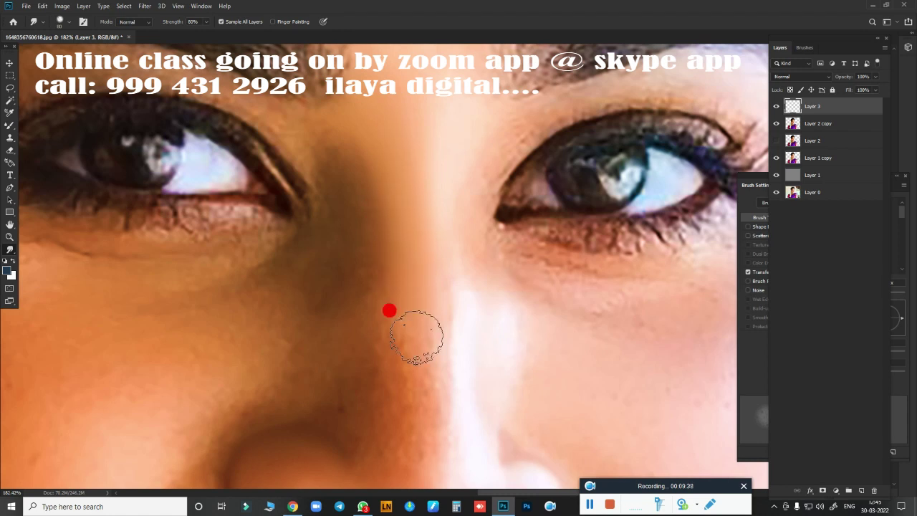
{"action": "scroll", "coordinate": [437, 301], "scroll_direction": "down", "scroll_amount": 5}
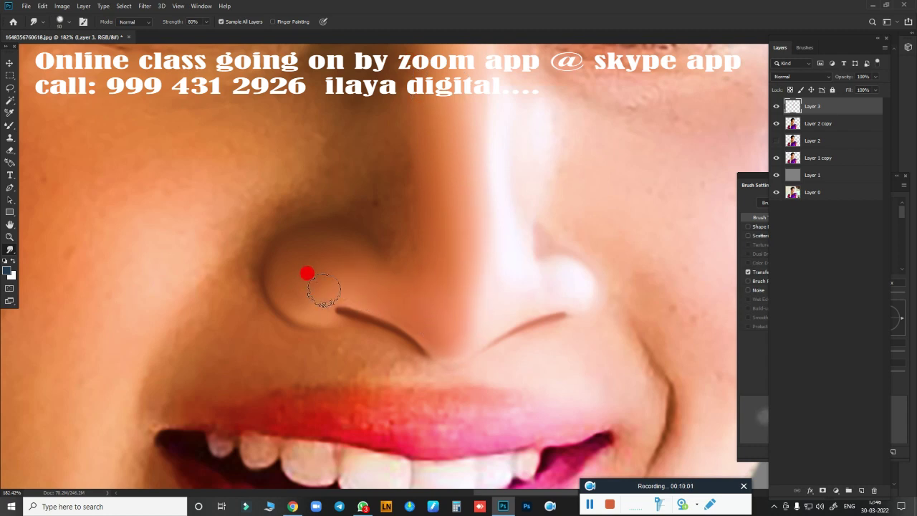
{"action": "scroll", "coordinate": [493, 331], "scroll_direction": "down", "scroll_amount": 5}
Smudge the nose bridge, the nose tip and the skin above and beside the nostril smooth.
{"action": "scroll", "coordinate": [471, 334], "scroll_direction": "up", "scroll_amount": 2}
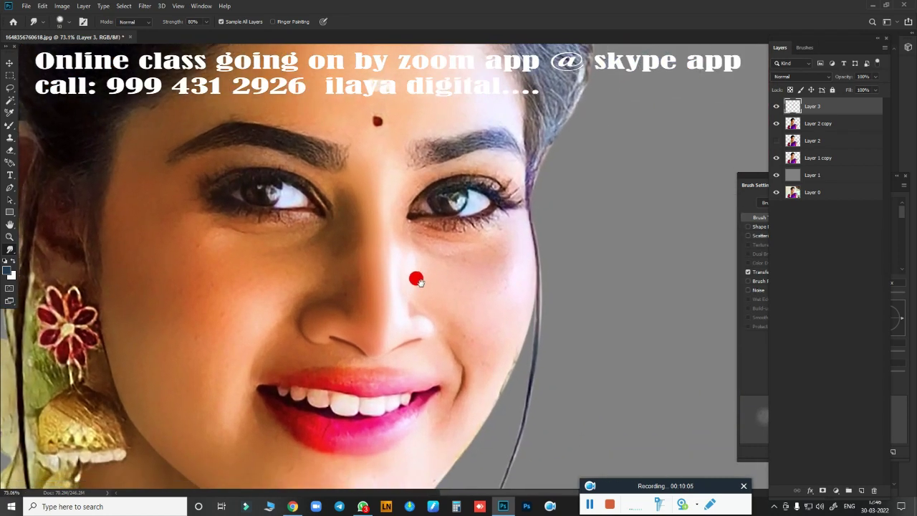
{"action": "scroll", "coordinate": [415, 274], "scroll_direction": "down", "scroll_amount": 4}
{"action": "scroll", "coordinate": [486, 298], "scroll_direction": "up", "scroll_amount": 5}
{"action": "scroll", "coordinate": [484, 298], "scroll_direction": "up", "scroll_amount": 3}
{"action": "scroll", "coordinate": [363, 258], "scroll_direction": "up", "scroll_amount": 3}
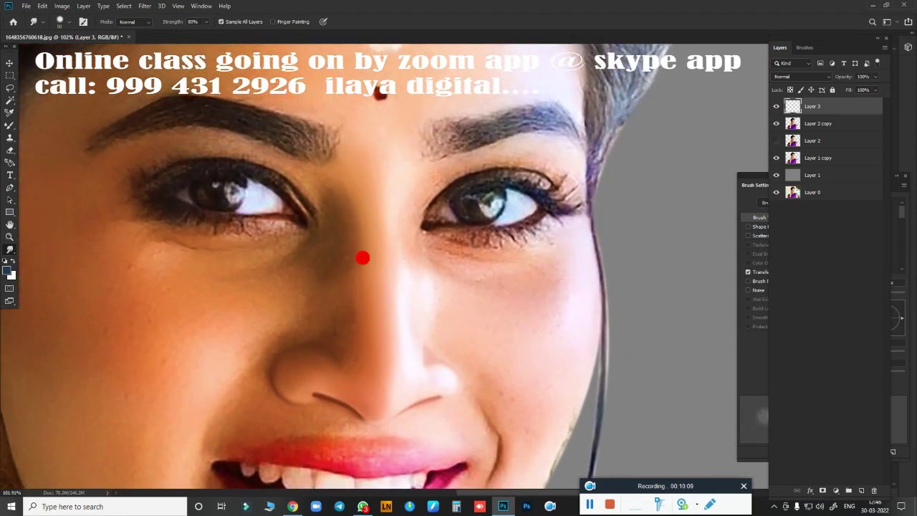
{"action": "mouse_move", "coordinate": [371, 289]}
{"action": "left_mouse_down"}
{"action": "mouse_move", "coordinate": [387, 327]}
{"action": "mouse_move", "coordinate": [433, 169]}
{"action": "mouse_move", "coordinate": [420, 164]}
{"action": "mouse_move", "coordinate": [399, 205]}
{"action": "mouse_move", "coordinate": [415, 255]}
{"action": "mouse_move", "coordinate": [403, 254]}
{"action": "mouse_move", "coordinate": [389, 362]}
{"action": "mouse_move", "coordinate": [418, 354]}
{"action": "mouse_move", "coordinate": [415, 342]}
{"action": "left_mouse_up"}
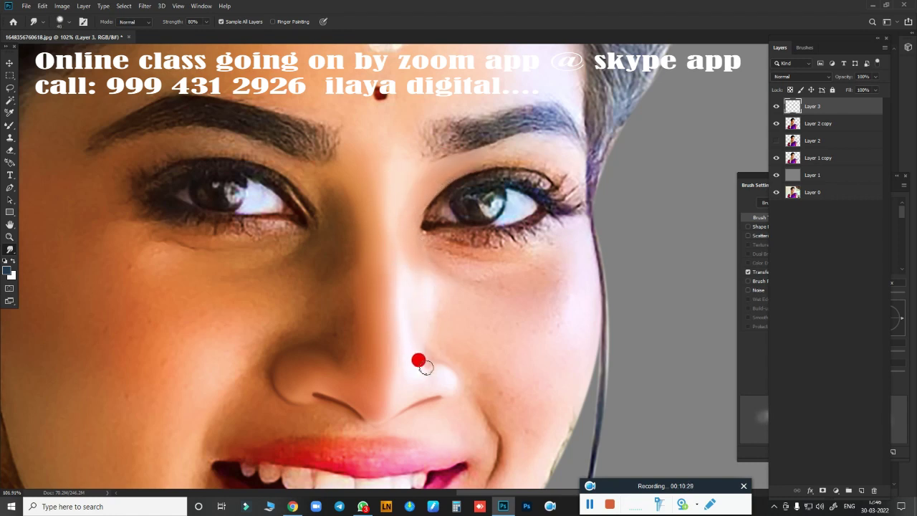
{"action": "scroll", "coordinate": [466, 347], "scroll_direction": "up", "scroll_amount": 5}
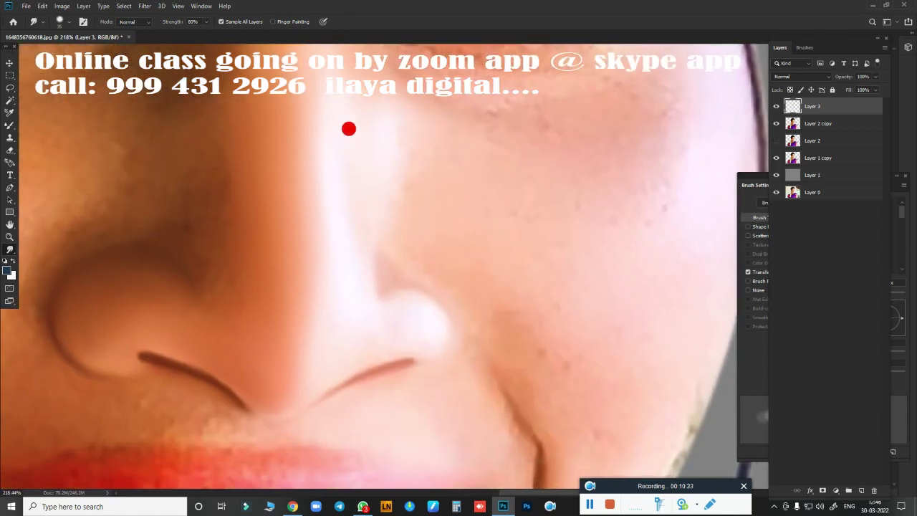
{"action": "mouse_move", "coordinate": [320, 212]}
{"action": "left_mouse_down"}
{"action": "mouse_move", "coordinate": [305, 309]}
{"action": "mouse_move", "coordinate": [412, 334]}
{"action": "mouse_move", "coordinate": [428, 319]}
{"action": "mouse_move", "coordinate": [383, 288]}
{"action": "mouse_move", "coordinate": [420, 332]}
{"action": "mouse_move", "coordinate": [375, 266]}
{"action": "mouse_move", "coordinate": [337, 352]}
{"action": "mouse_move", "coordinate": [285, 387]}
{"action": "mouse_move", "coordinate": [290, 302]}
{"action": "mouse_move", "coordinate": [328, 260]}
{"action": "mouse_move", "coordinate": [488, 314]}
{"action": "left_mouse_up"}
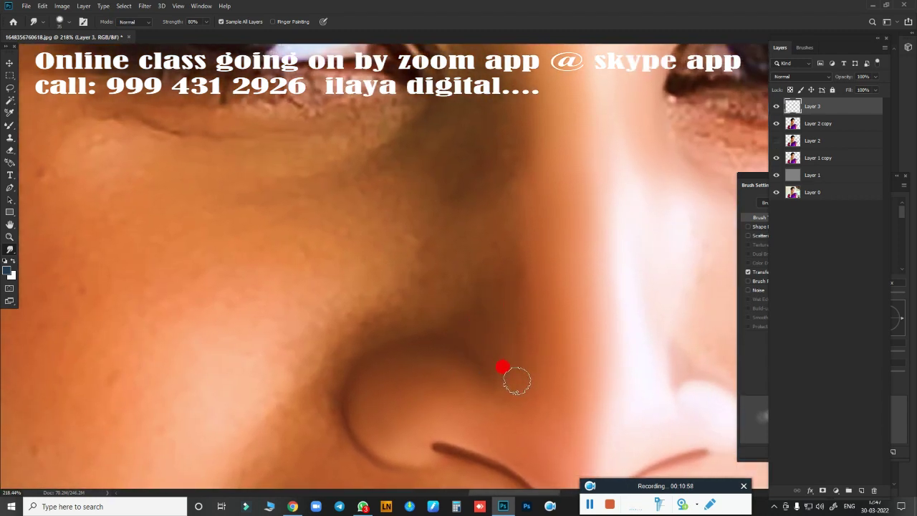
{"action": "mouse_move", "coordinate": [469, 280]}
{"action": "left_mouse_down"}
{"action": "mouse_move", "coordinate": [487, 232]}
{"action": "mouse_move", "coordinate": [495, 366]}
{"action": "left_mouse_up"}
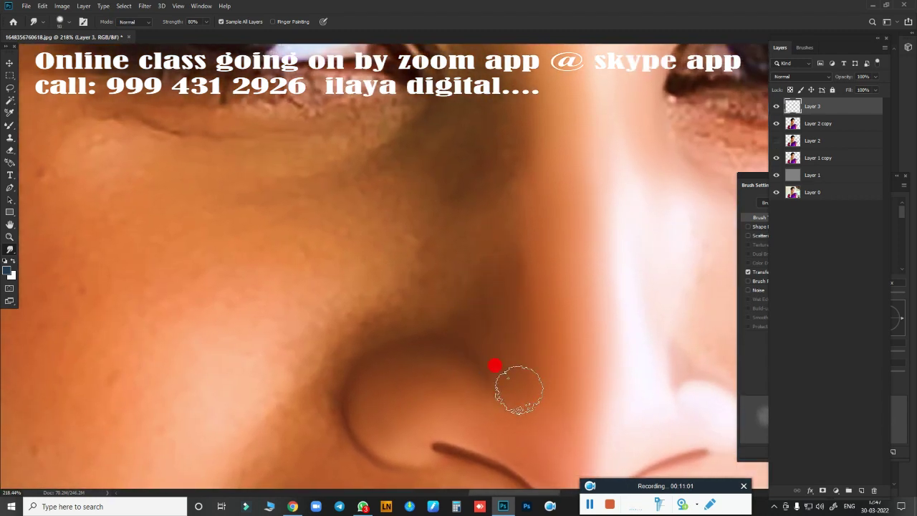
{"action": "mouse_move", "coordinate": [418, 359]}
{"action": "left_mouse_down"}
{"action": "mouse_move", "coordinate": [528, 332]}
{"action": "mouse_move", "coordinate": [524, 338]}
{"action": "left_mouse_up"}
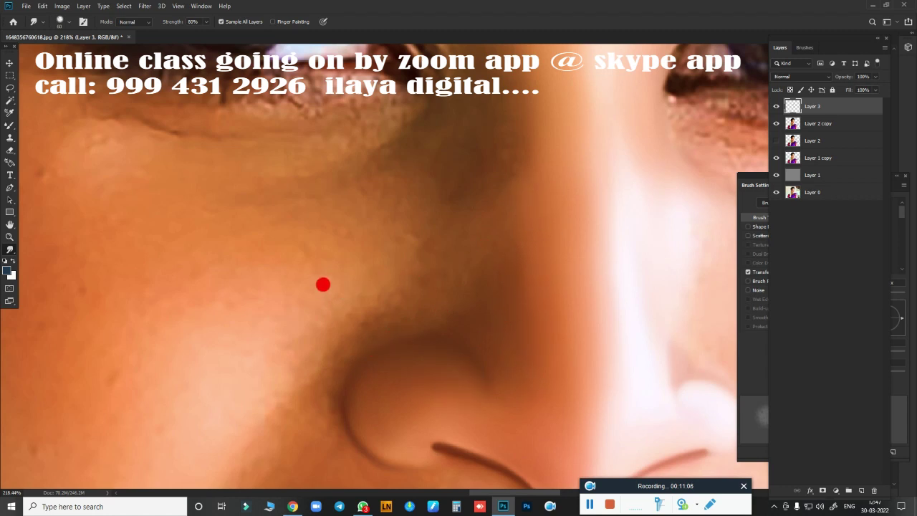
{"action": "mouse_move", "coordinate": [322, 285]}
{"action": "left_mouse_down"}
{"action": "mouse_move", "coordinate": [462, 319]}
{"action": "mouse_move", "coordinate": [419, 265]}
{"action": "mouse_move", "coordinate": [491, 306]}
{"action": "mouse_move", "coordinate": [503, 334]}
{"action": "mouse_move", "coordinate": [516, 318]}
{"action": "mouse_move", "coordinate": [505, 319]}
{"action": "mouse_move", "coordinate": [534, 308]}
{"action": "left_mouse_up"}
Smooth the under-eye skin at the inner eye corner and the cheek just below it.
{"action": "scroll", "coordinate": [502, 275], "scroll_direction": "down", "scroll_amount": 5}
{"action": "scroll", "coordinate": [381, 279], "scroll_direction": "up", "scroll_amount": 3}
{"action": "scroll", "coordinate": [405, 303], "scroll_direction": "up", "scroll_amount": 3}
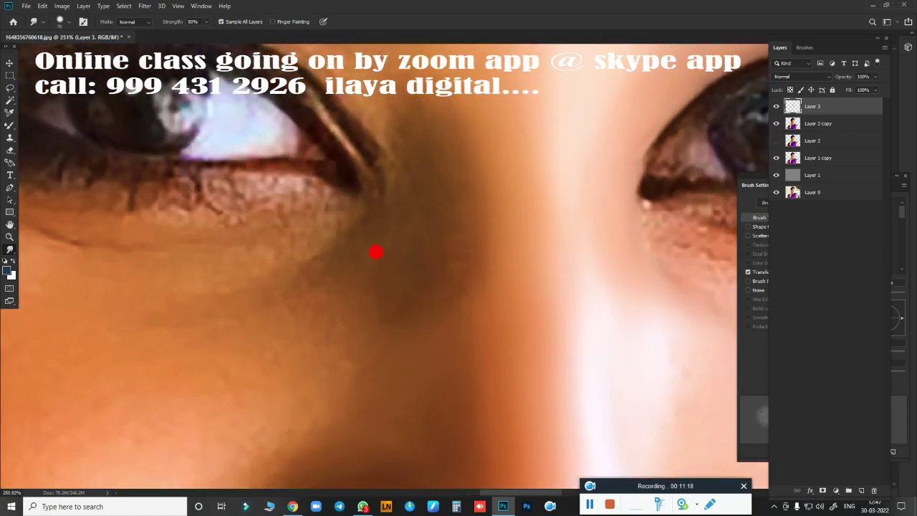
{"action": "mouse_move", "coordinate": [371, 222]}
{"action": "left_mouse_down"}
{"action": "mouse_move", "coordinate": [288, 280]}
{"action": "mouse_move", "coordinate": [186, 300]}
{"action": "mouse_move", "coordinate": [227, 308]}
{"action": "mouse_move", "coordinate": [205, 307]}
{"action": "mouse_move", "coordinate": [321, 256]}
{"action": "left_mouse_up"}
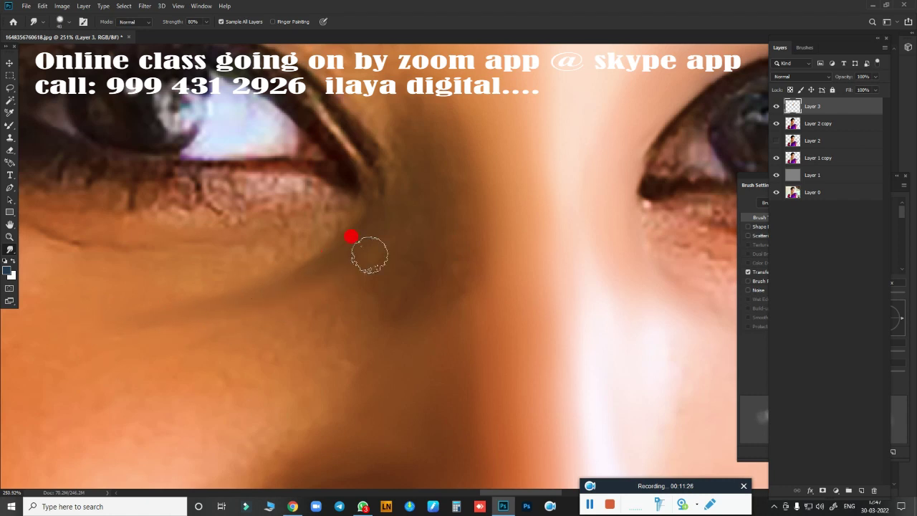
{"action": "mouse_move", "coordinate": [192, 346]}
{"action": "left_mouse_down"}
{"action": "mouse_move", "coordinate": [389, 217]}
{"action": "mouse_move", "coordinate": [387, 256]}
{"action": "mouse_move", "coordinate": [336, 287]}
{"action": "mouse_move", "coordinate": [391, 290]}
{"action": "mouse_move", "coordinate": [382, 68]}
{"action": "mouse_move", "coordinate": [472, 230]}
{"action": "mouse_move", "coordinate": [409, 150]}
{"action": "mouse_move", "coordinate": [436, 304]}
{"action": "left_mouse_up"}
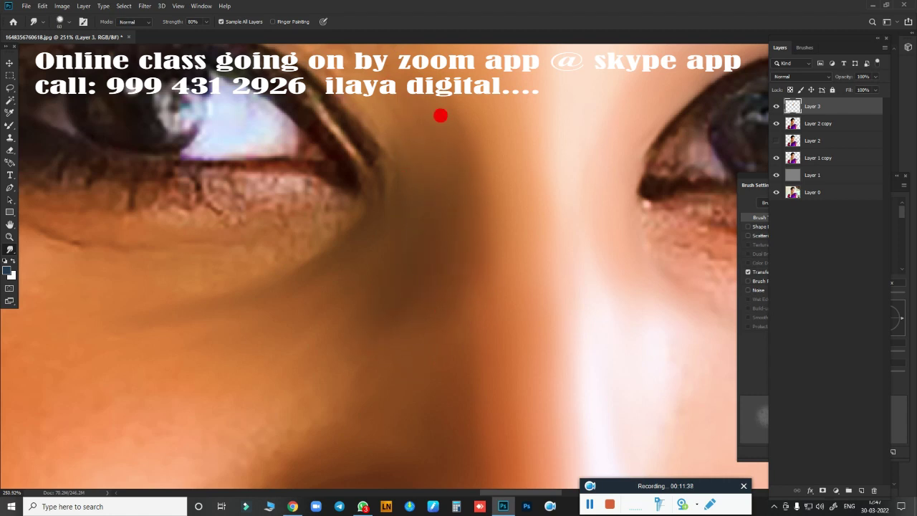
{"action": "scroll", "coordinate": [485, 352], "scroll_direction": "down", "scroll_amount": 2}
{"action": "scroll", "coordinate": [444, 221], "scroll_direction": "down", "scroll_amount": 3}
{"action": "scroll", "coordinate": [497, 240], "scroll_direction": "down", "scroll_amount": 2}
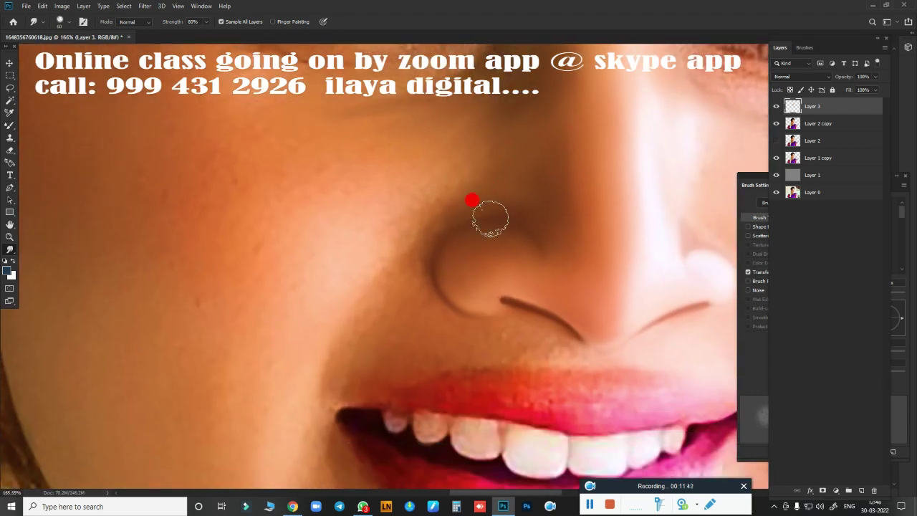
Trace a Pen path around the cheek between nose and upper lip and convert it to a selection.
{"action": "key", "text": "p"}
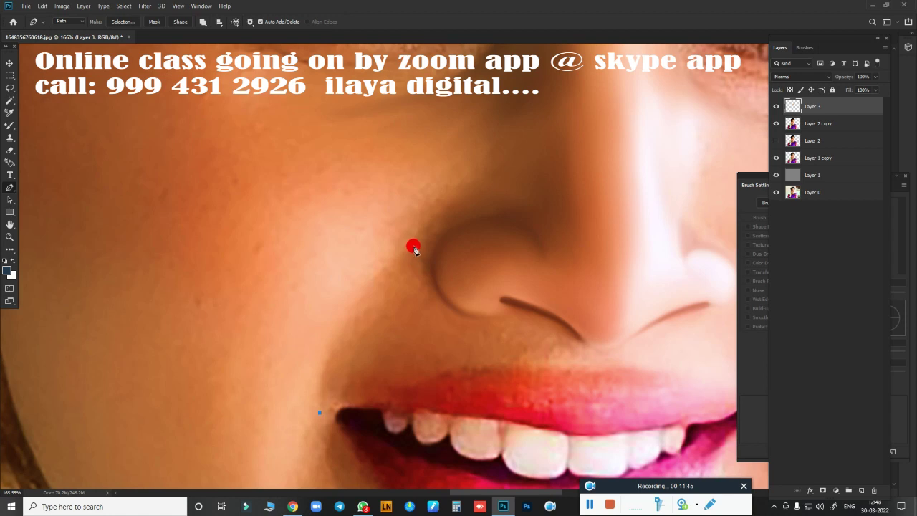
{"action": "key", "text": "ctrl+z"}
{"action": "scroll", "coordinate": [449, 267], "scroll_direction": "down", "scroll_amount": 3}
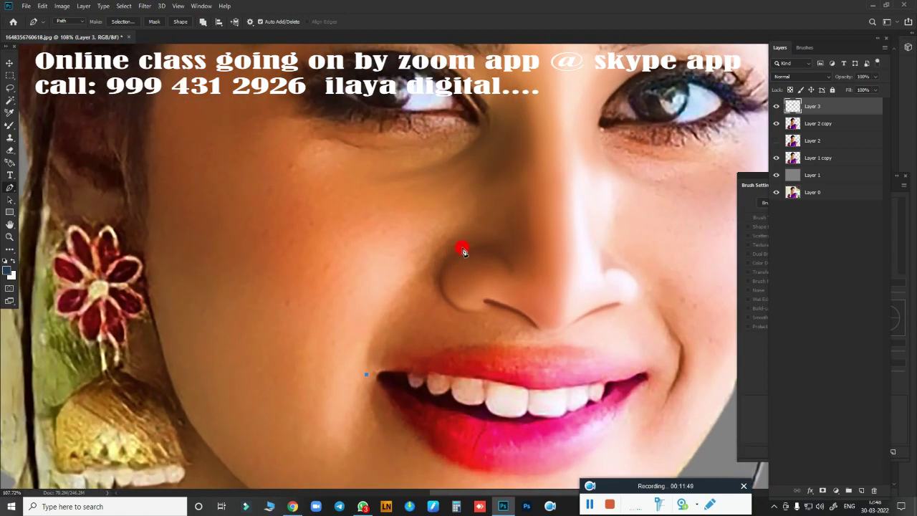
{"action": "left_click_drag", "start_coordinate": [424, 265], "coordinate": [491, 208]}
{"action": "key", "text": "ctrl+z"}
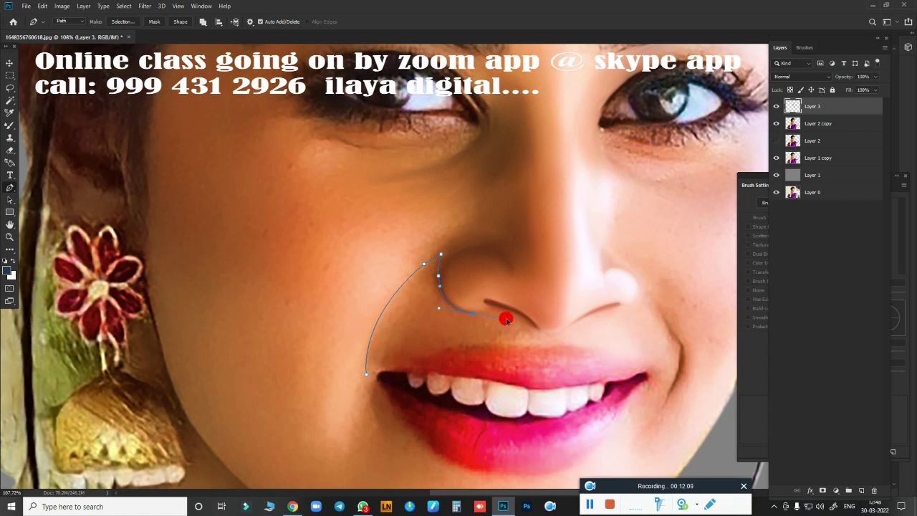
{"action": "left_click", "coordinate": [413, 420]}
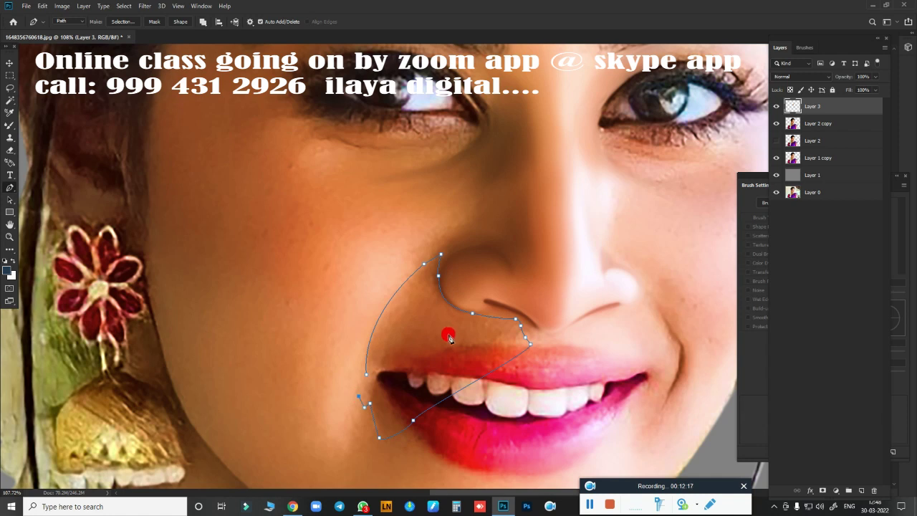
{"action": "key", "text": "ctrl+Return"}
{"action": "scroll", "coordinate": [430, 297], "scroll_direction": "up", "scroll_amount": 3}
{"action": "scroll", "coordinate": [470, 327], "scroll_direction": "up", "scroll_amount": 3}
Feather the selection by 75 pixels and smudge the skin near the nostril and the cheek edge beside the lips.
{"action": "key", "text": "shift+F6"}
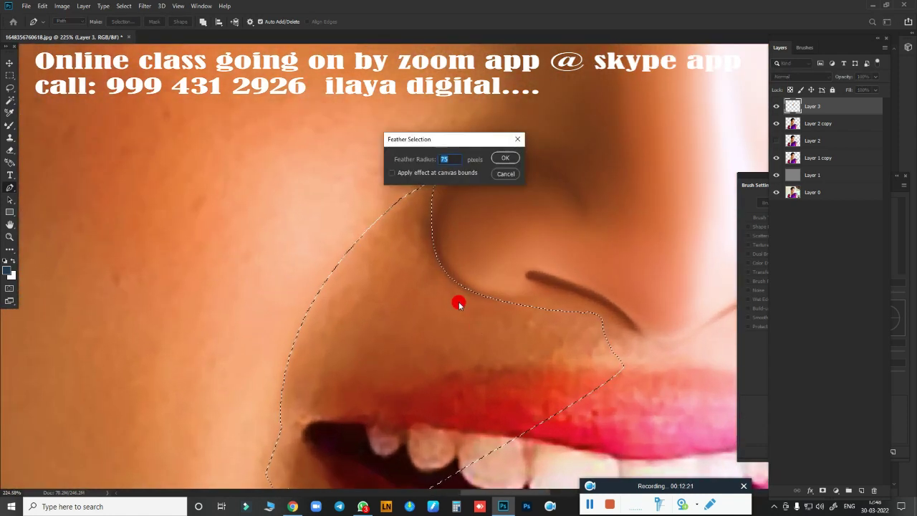
{"action": "key", "text": "Return"}
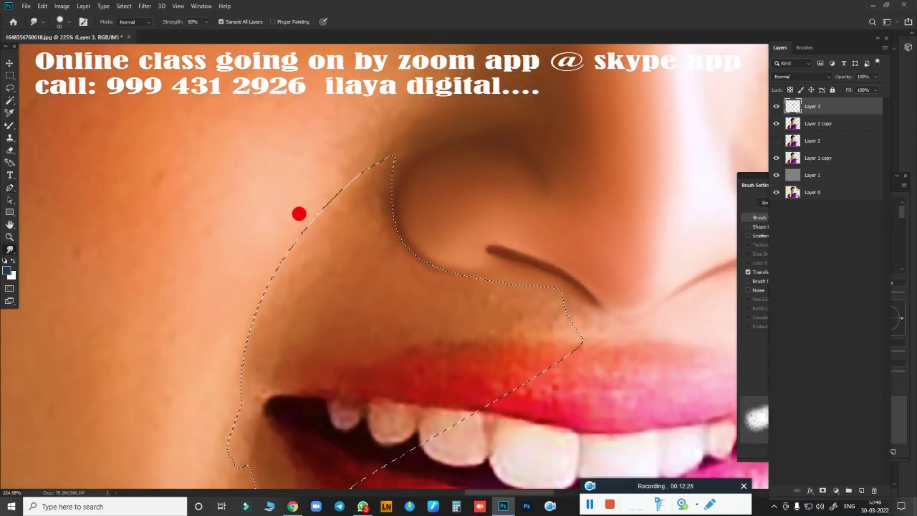
{"action": "mouse_move", "coordinate": [299, 213]}
{"action": "left_mouse_down"}
{"action": "mouse_move", "coordinate": [330, 196]}
{"action": "mouse_move", "coordinate": [346, 258]}
{"action": "mouse_move", "coordinate": [317, 231]}
{"action": "mouse_move", "coordinate": [292, 231]}
{"action": "mouse_move", "coordinate": [258, 266]}
{"action": "mouse_move", "coordinate": [331, 164]}
{"action": "mouse_move", "coordinate": [233, 333]}
{"action": "mouse_move", "coordinate": [330, 168]}
{"action": "mouse_move", "coordinate": [341, 232]}
{"action": "left_mouse_up"}
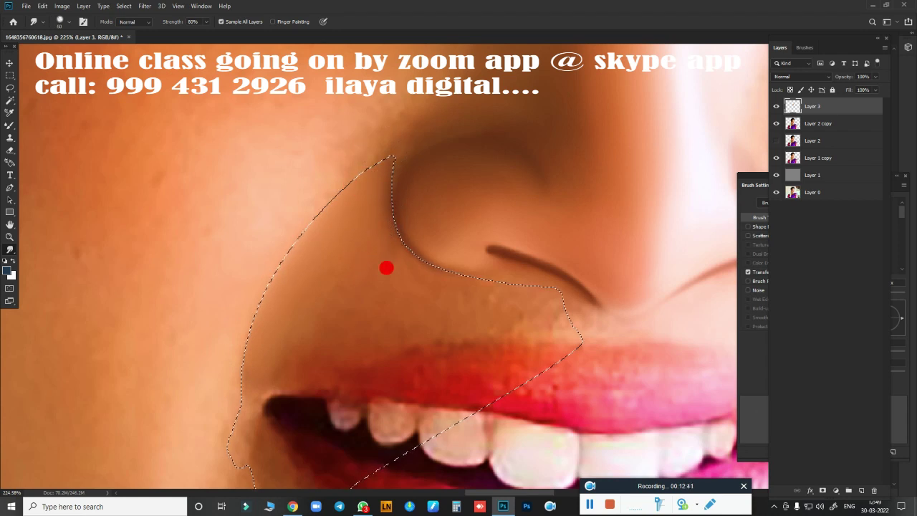
{"action": "left_click_drag", "start_coordinate": [393, 259], "coordinate": [408, 276]}
{"action": "mouse_move", "coordinate": [372, 244]}
{"action": "left_mouse_down"}
{"action": "mouse_move", "coordinate": [530, 309]}
{"action": "mouse_move", "coordinate": [348, 331]}
{"action": "mouse_move", "coordinate": [421, 321]}
{"action": "mouse_move", "coordinate": [323, 346]}
{"action": "mouse_move", "coordinate": [262, 377]}
{"action": "mouse_move", "coordinate": [296, 372]}
{"action": "mouse_move", "coordinate": [358, 315]}
{"action": "mouse_move", "coordinate": [238, 416]}
{"action": "mouse_move", "coordinate": [260, 369]}
{"action": "mouse_move", "coordinate": [354, 348]}
{"action": "mouse_move", "coordinate": [301, 228]}
{"action": "mouse_move", "coordinate": [406, 254]}
{"action": "mouse_move", "coordinate": [389, 184]}
{"action": "mouse_move", "coordinate": [403, 166]}
{"action": "left_mouse_up"}
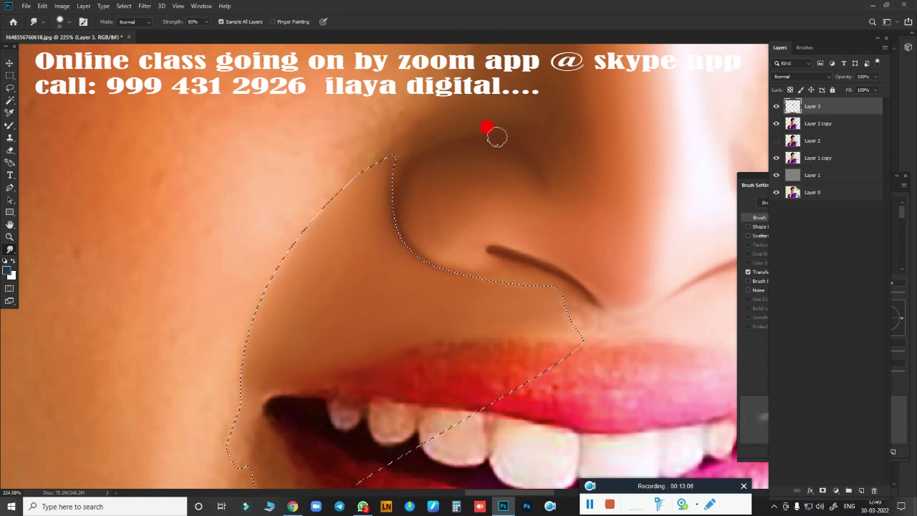
{"action": "mouse_move", "coordinate": [357, 174]}
{"action": "left_mouse_down"}
{"action": "mouse_move", "coordinate": [250, 318]}
{"action": "mouse_move", "coordinate": [231, 373]}
{"action": "mouse_move", "coordinate": [295, 207]}
{"action": "mouse_move", "coordinate": [373, 144]}
{"action": "left_mouse_up"}
{"action": "left_click_drag", "start_coordinate": [252, 279], "coordinate": [309, 172]}
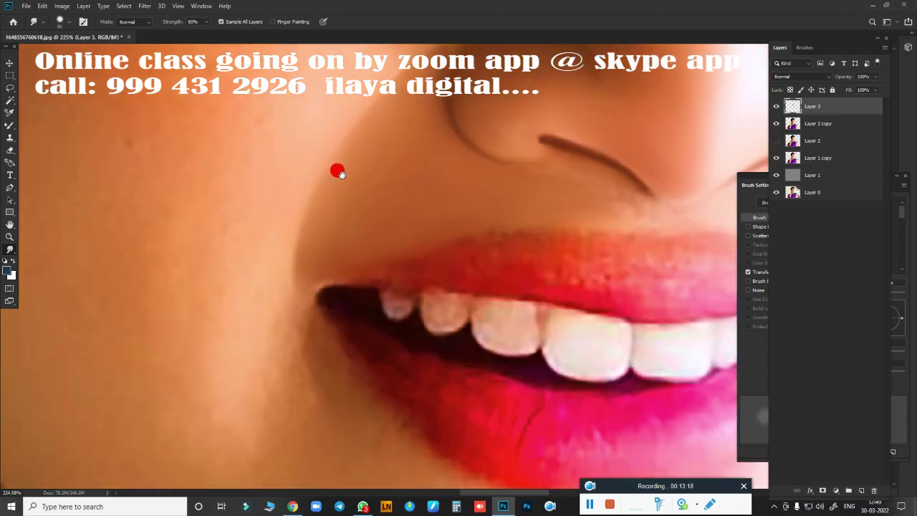
{"action": "mouse_move", "coordinate": [289, 336]}
{"action": "left_mouse_down"}
{"action": "mouse_move", "coordinate": [235, 415]}
{"action": "mouse_move", "coordinate": [454, 346]}
{"action": "mouse_move", "coordinate": [491, 318]}
{"action": "mouse_move", "coordinate": [471, 343]}
{"action": "mouse_move", "coordinate": [483, 309]}
{"action": "mouse_move", "coordinate": [460, 316]}
{"action": "mouse_move", "coordinate": [435, 303]}
{"action": "mouse_move", "coordinate": [485, 311]}
{"action": "mouse_move", "coordinate": [446, 211]}
{"action": "mouse_move", "coordinate": [485, 256]}
{"action": "mouse_move", "coordinate": [448, 277]}
{"action": "mouse_move", "coordinate": [473, 282]}
{"action": "mouse_move", "coordinate": [549, 367]}
{"action": "mouse_move", "coordinate": [548, 272]}
{"action": "mouse_move", "coordinate": [565, 231]}
{"action": "mouse_move", "coordinate": [444, 248]}
{"action": "mouse_move", "coordinate": [563, 307]}
{"action": "mouse_move", "coordinate": [625, 179]}
{"action": "left_mouse_up"}
Start a Pen path along the eyebrow, past its outer end, and down around the eye and cheek.
{"action": "key", "text": "ctrl+0"}
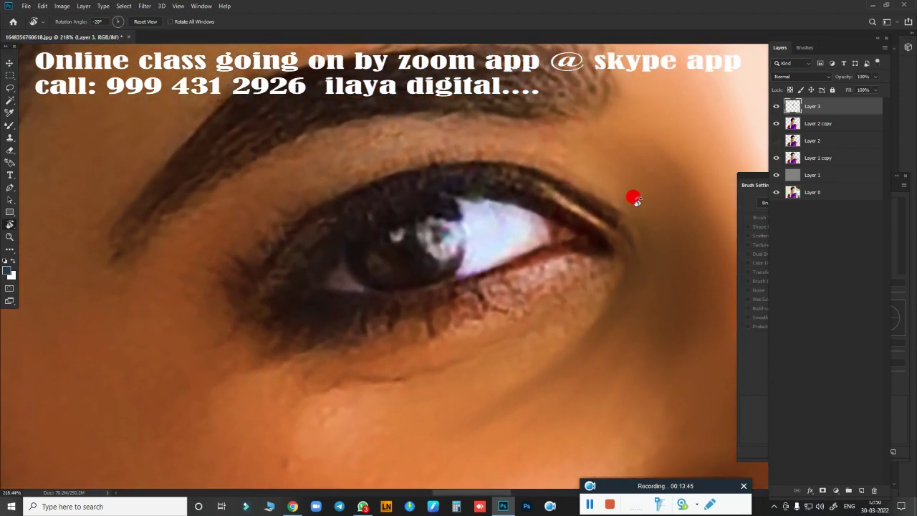
{"action": "key", "text": "p"}
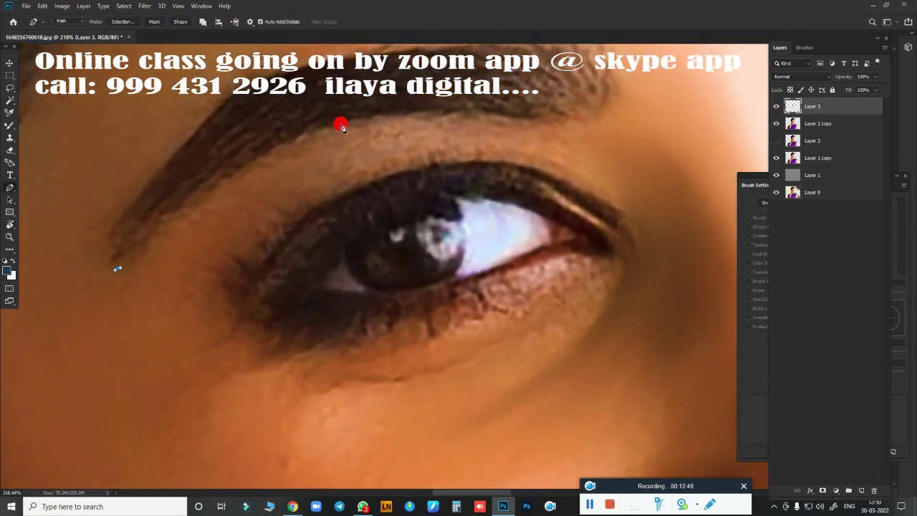
{"action": "left_click_drag", "start_coordinate": [407, 108], "coordinate": [485, 97]}
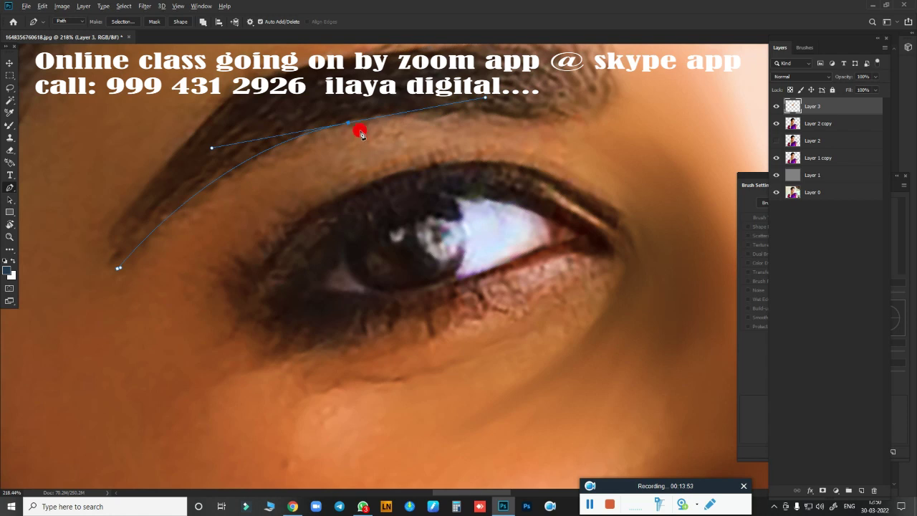
{"action": "left_click_drag", "start_coordinate": [582, 127], "coordinate": [710, 151]}
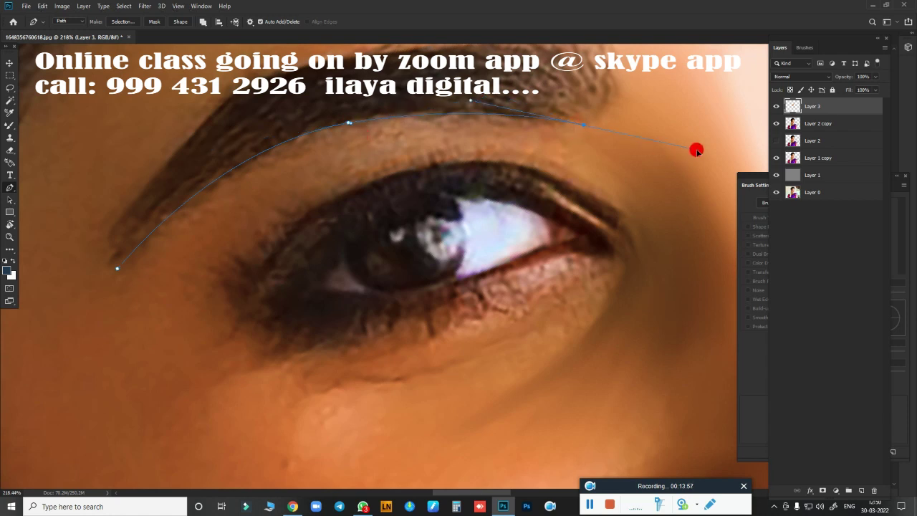
{"action": "scroll", "coordinate": [621, 205], "scroll_direction": "right", "scroll_amount": 3}
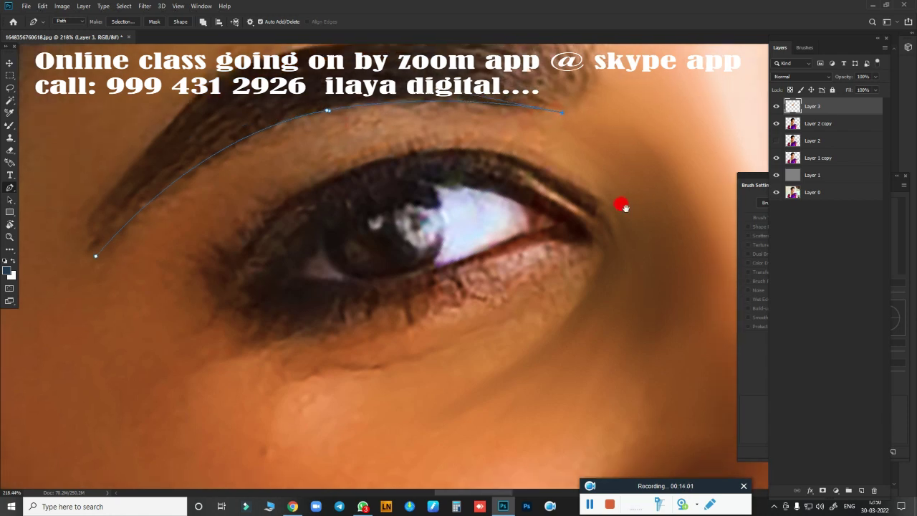
{"action": "scroll", "coordinate": [601, 274], "scroll_direction": "down", "scroll_amount": 2}
{"action": "scroll", "coordinate": [578, 296], "scroll_direction": "down", "scroll_amount": 2}
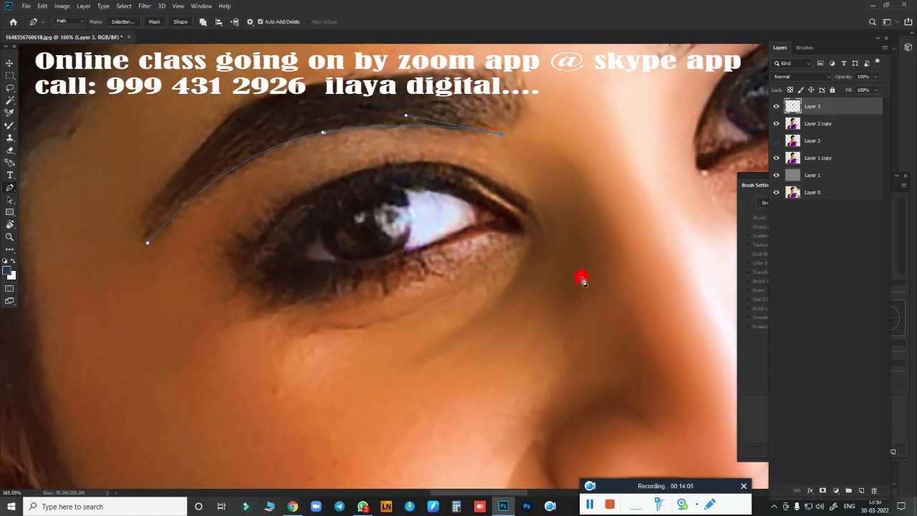
{"action": "mouse_move", "coordinate": [565, 358]}
{"action": "left_mouse_down"}
{"action": "mouse_move", "coordinate": [537, 432]}
{"action": "mouse_move", "coordinate": [544, 446]}
{"action": "left_mouse_up"}
{"action": "left_click_drag", "start_coordinate": [444, 437], "coordinate": [353, 445]}
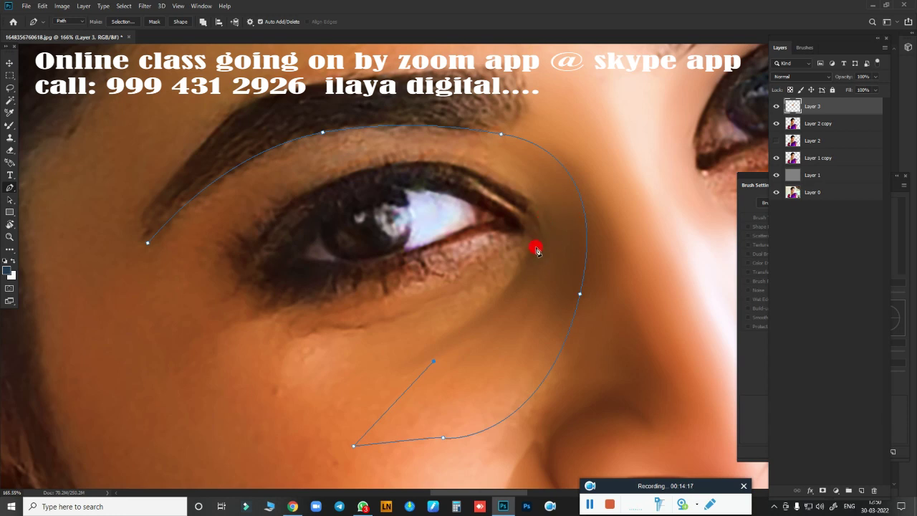
Zoom in on the eye and add path points along the upper eyelid, outer corner and under-eye.
{"action": "key", "text": "z"}
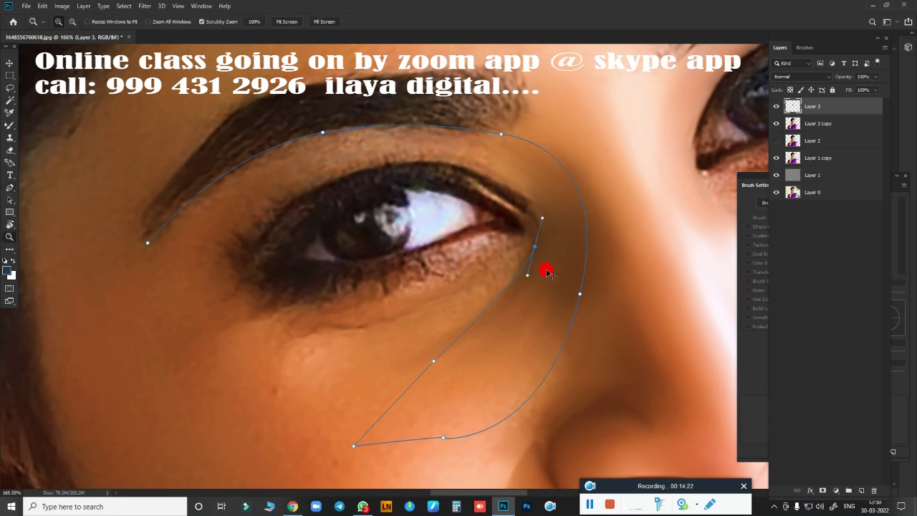
{"action": "left_click", "coordinate": [545, 263]}
{"action": "key", "text": "p"}
{"action": "left_click_drag", "start_coordinate": [549, 276], "coordinate": [551, 230]}
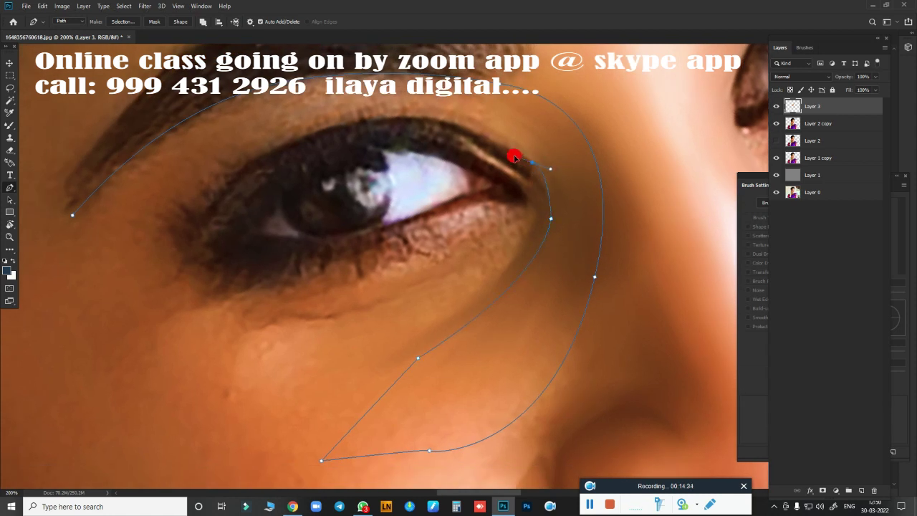
{"action": "left_click", "coordinate": [265, 155]}
{"action": "left_click_drag", "start_coordinate": [202, 216], "coordinate": [193, 247]}
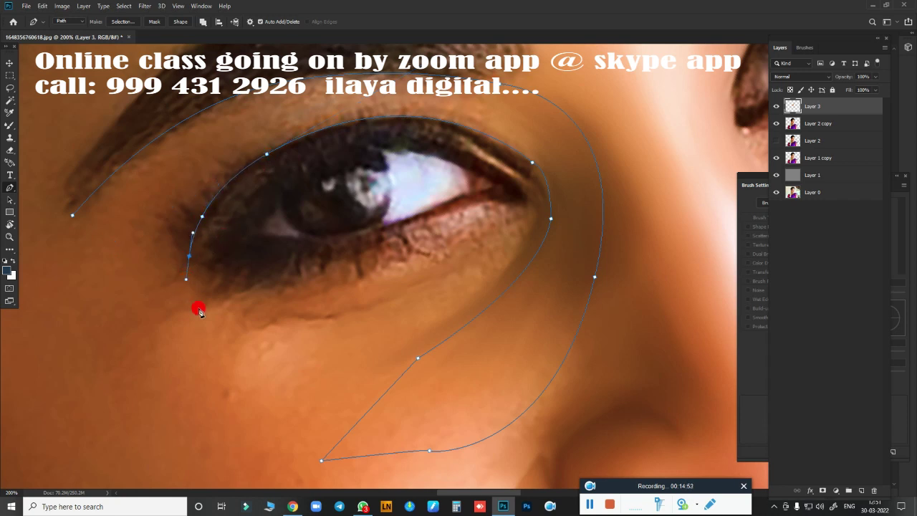
{"action": "left_click_drag", "start_coordinate": [229, 274], "coordinate": [244, 279]}
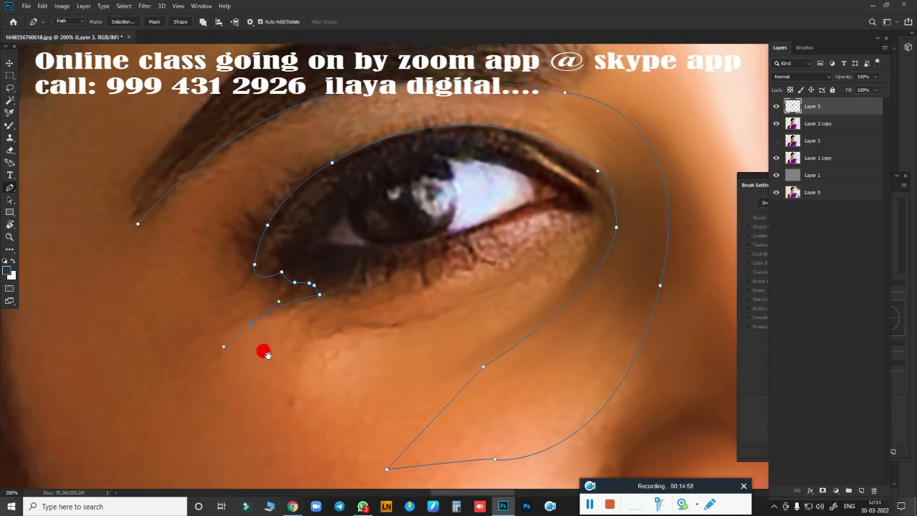
{"action": "left_click_drag", "start_coordinate": [229, 376], "coordinate": [234, 400]}
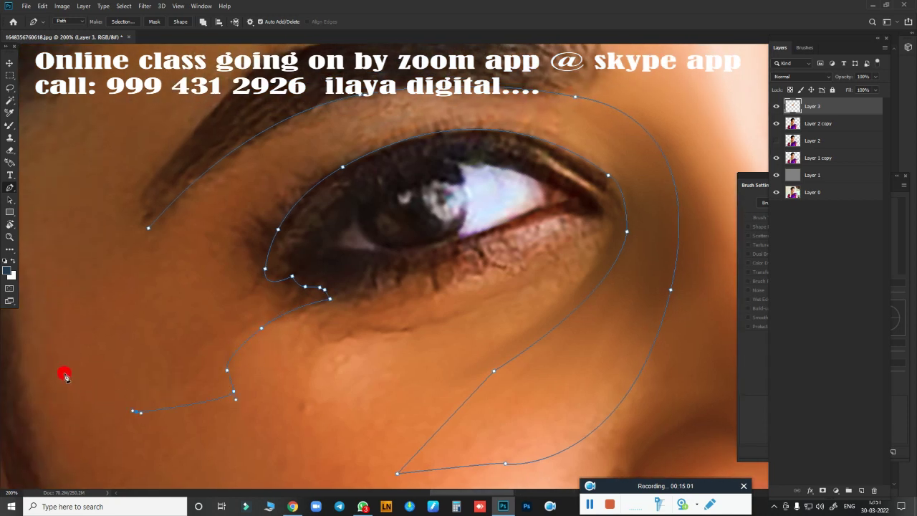
{"action": "left_click_drag", "start_coordinate": [103, 396], "coordinate": [121, 394]}
{"action": "left_click_drag", "start_coordinate": [150, 339], "coordinate": [312, 324]}
{"action": "scroll", "coordinate": [378, 344], "scroll_direction": "down", "scroll_amount": 5}
{"action": "scroll", "coordinate": [368, 338], "scroll_direction": "up", "scroll_amount": 1}
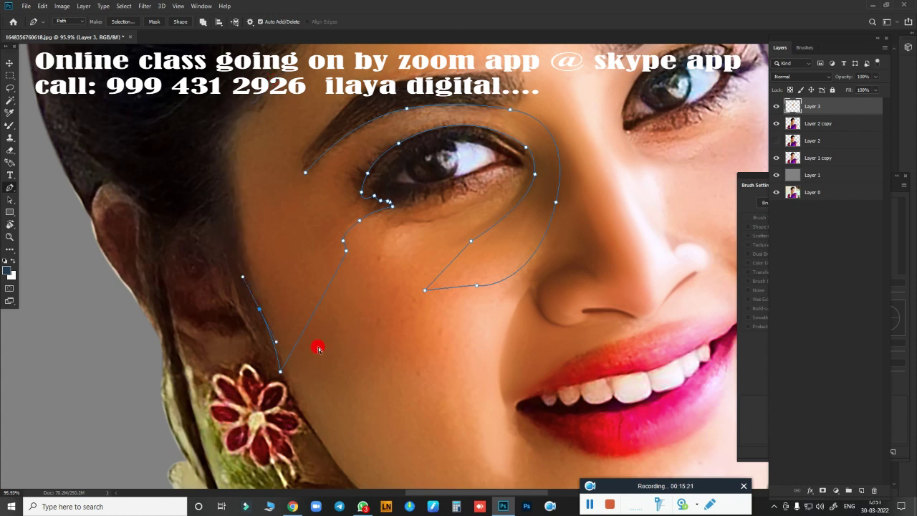
Close the outline through the ear, temple, forehead and brow top, and load it as a selection.
{"action": "left_click_drag", "start_coordinate": [212, 99], "coordinate": [262, 144]}
{"action": "scroll", "coordinate": [262, 143], "scroll_direction": "up", "scroll_amount": 2}
{"action": "scroll", "coordinate": [381, 348], "scroll_direction": "up", "scroll_amount": 2}
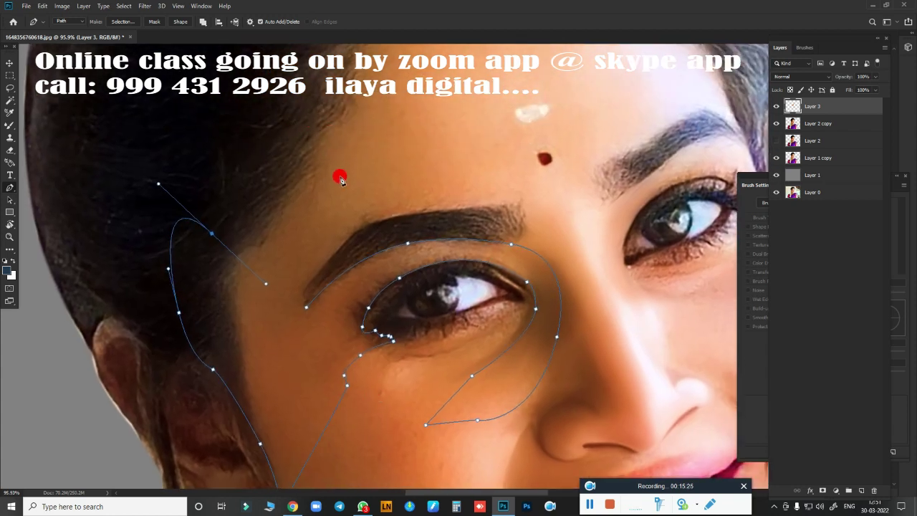
{"action": "left_click_drag", "start_coordinate": [260, 179], "coordinate": [322, 96]}
{"action": "left_click_drag", "start_coordinate": [477, 138], "coordinate": [495, 153]}
{"action": "left_click", "coordinate": [521, 206]}
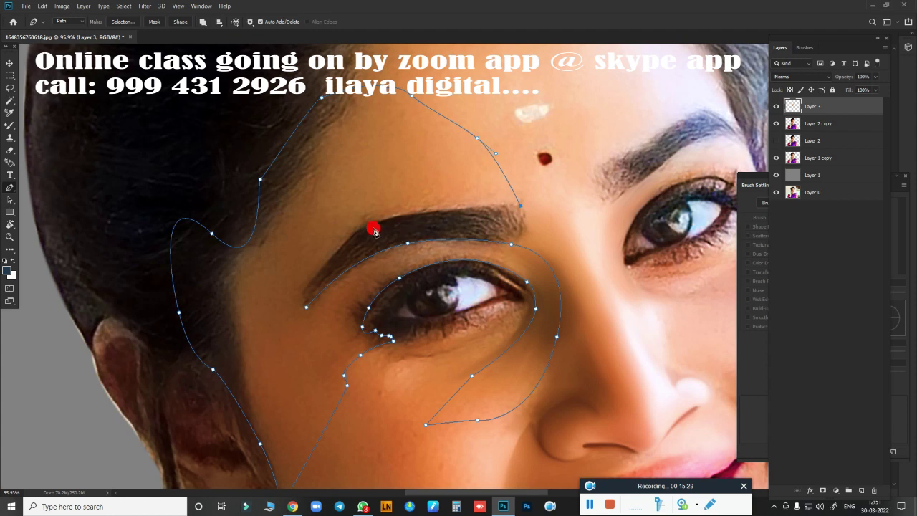
{"action": "left_click_drag", "start_coordinate": [340, 247], "coordinate": [324, 261]}
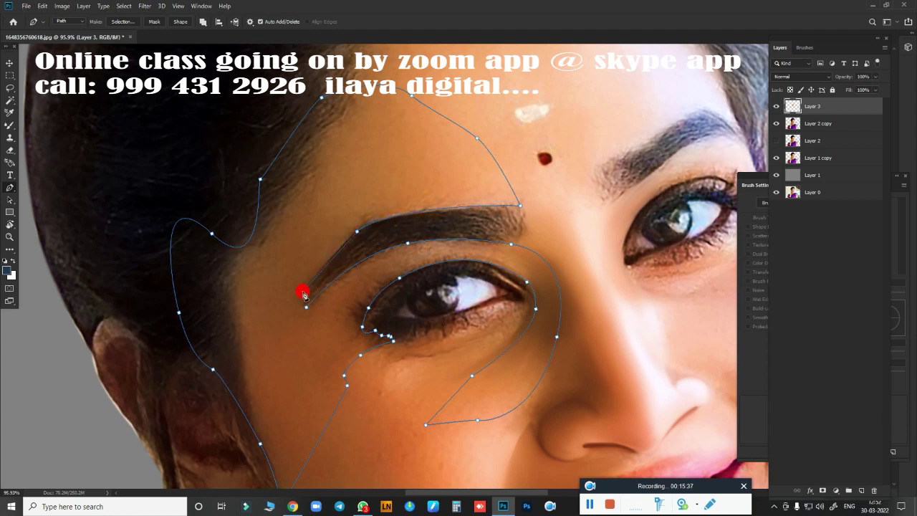
{"action": "key", "text": "ctrl+Return"}
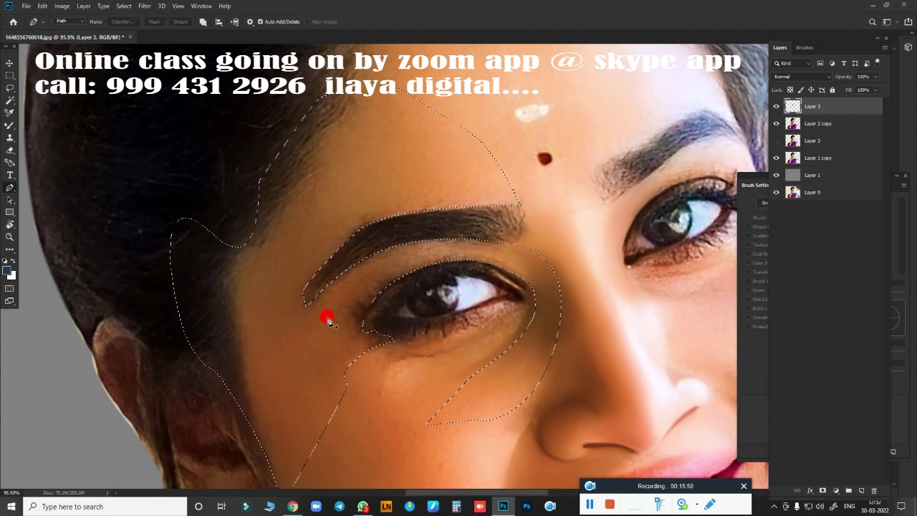
Pick the Smudge tool and feather the eye-area selection.
{"action": "key", "text": "r"}
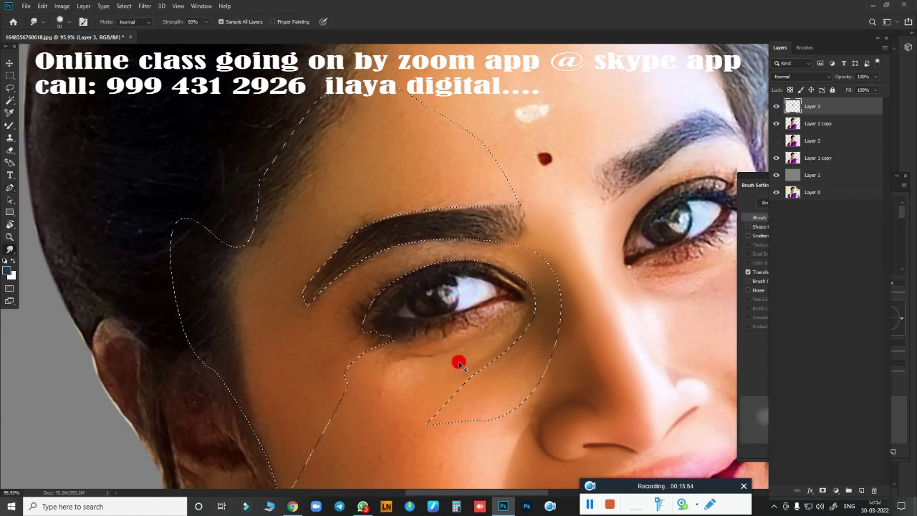
{"action": "key", "text": "shift+F6"}
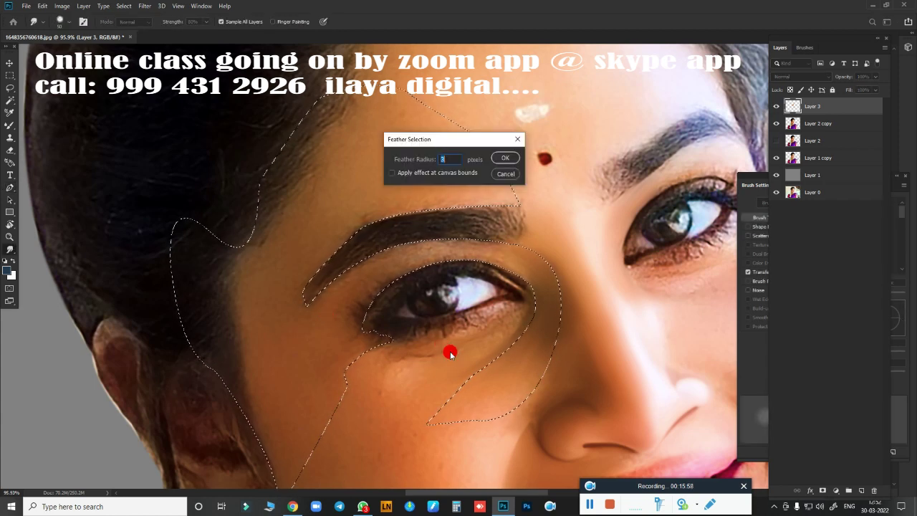
{"action": "key", "text": "Return"}
{"action": "scroll", "coordinate": [450, 301], "scroll_direction": "up", "scroll_amount": 2}
{"action": "scroll", "coordinate": [313, 278], "scroll_direction": "up", "scroll_amount": 3}
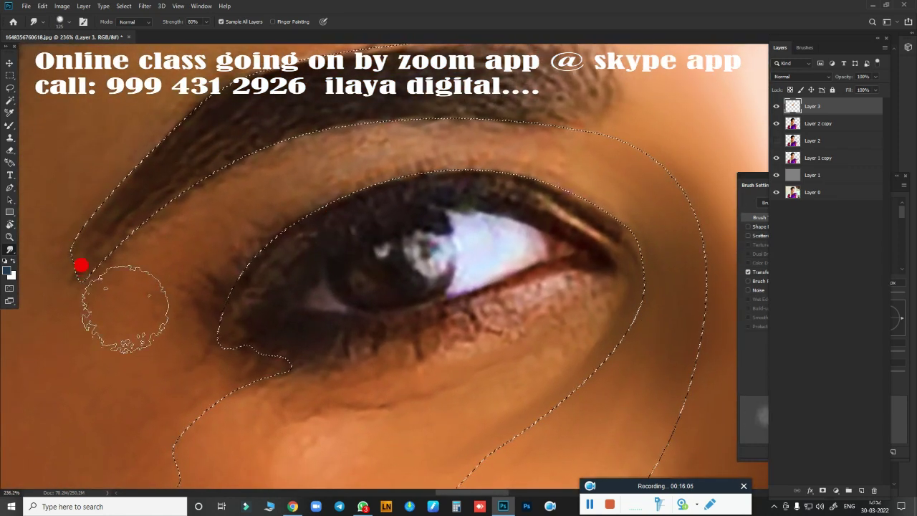
Smudge the eyebrow tail, the cheek, the lower eyebrow edge and the skin toward the outer eye corner.
{"action": "left_click_drag", "start_coordinate": [80, 263], "coordinate": [115, 239]}
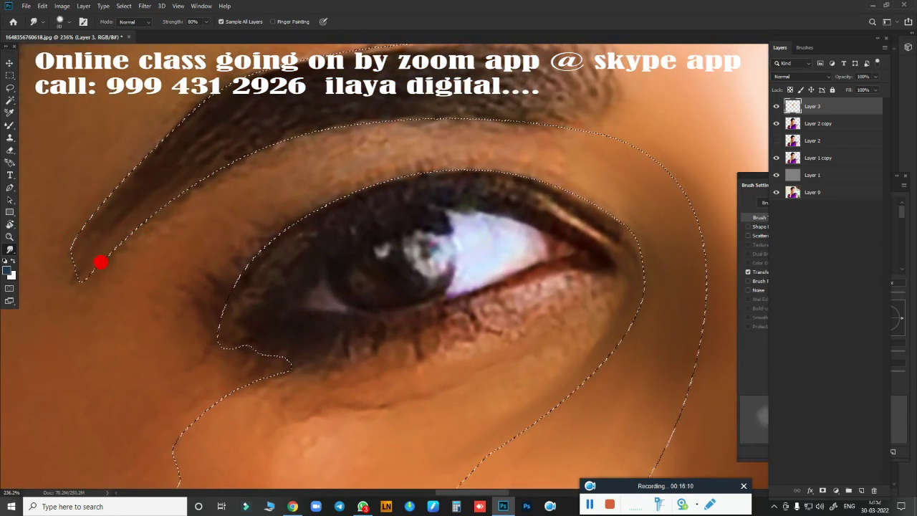
{"action": "scroll", "coordinate": [251, 229], "scroll_direction": "down", "scroll_amount": 5}
{"action": "mouse_move", "coordinate": [259, 275]}
{"action": "left_mouse_down"}
{"action": "mouse_move", "coordinate": [272, 300]}
{"action": "mouse_move", "coordinate": [319, 331]}
{"action": "mouse_move", "coordinate": [328, 375]}
{"action": "mouse_move", "coordinate": [318, 375]}
{"action": "mouse_move", "coordinate": [315, 321]}
{"action": "left_mouse_up"}
{"action": "scroll", "coordinate": [314, 319], "scroll_direction": "up", "scroll_amount": 2}
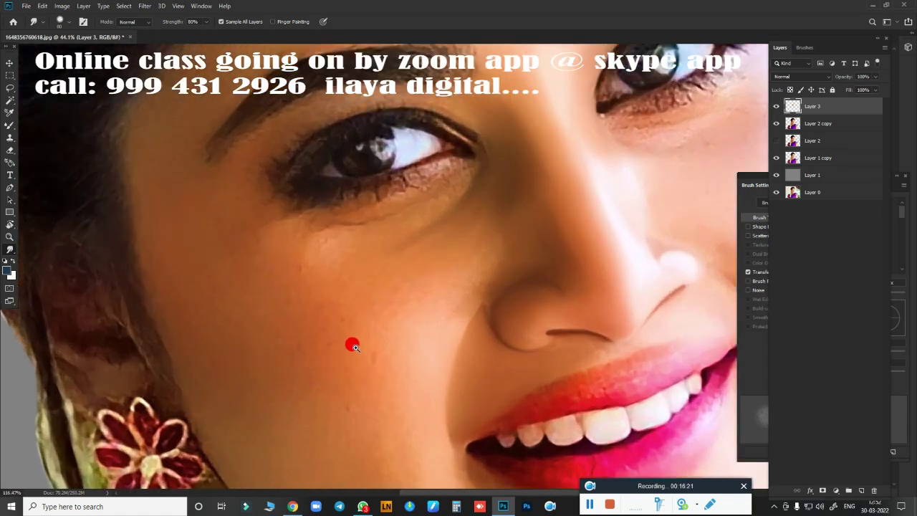
{"action": "scroll", "coordinate": [352, 344], "scroll_direction": "up", "scroll_amount": 2}
{"action": "scroll", "coordinate": [425, 394], "scroll_direction": "up", "scroll_amount": 2}
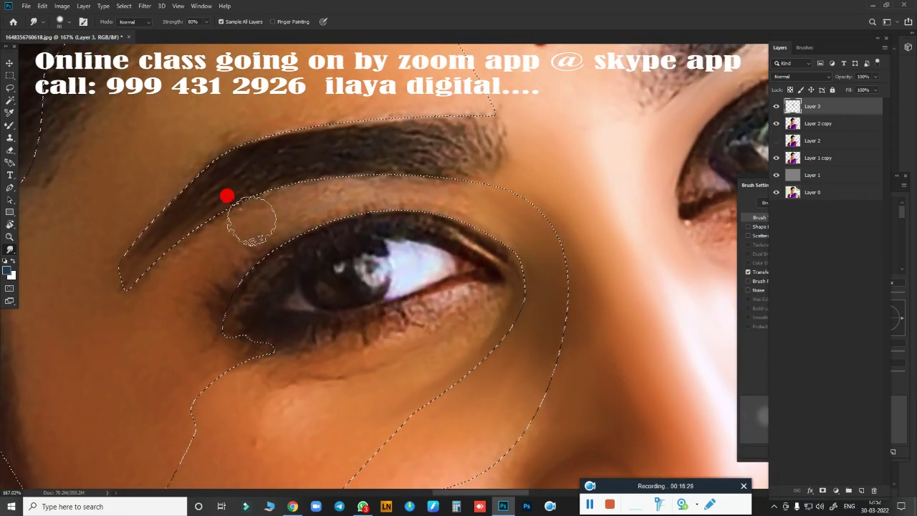
{"action": "left_click_drag", "start_coordinate": [304, 195], "coordinate": [397, 192]}
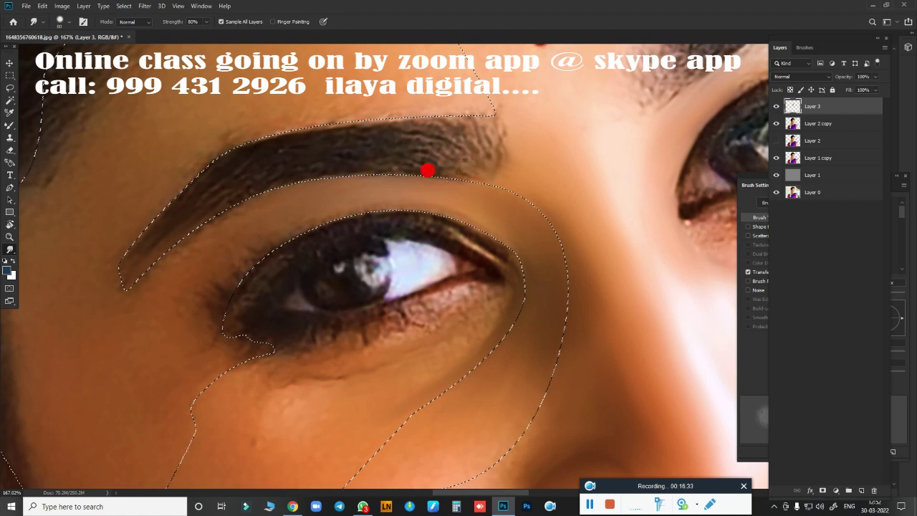
{"action": "left_click_drag", "start_coordinate": [146, 290], "coordinate": [182, 290]}
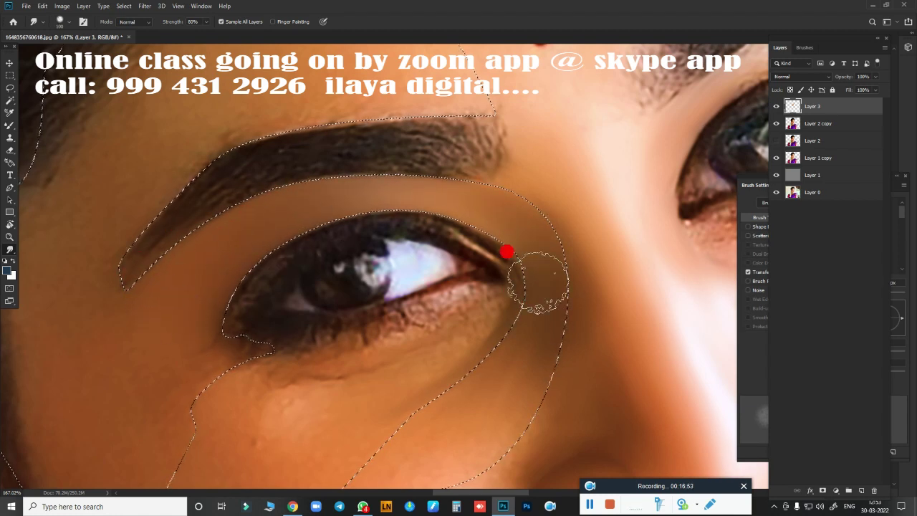
{"action": "mouse_move", "coordinate": [403, 349]}
{"action": "left_mouse_down"}
{"action": "mouse_move", "coordinate": [420, 229]}
{"action": "mouse_move", "coordinate": [432, 290]}
{"action": "left_mouse_up"}
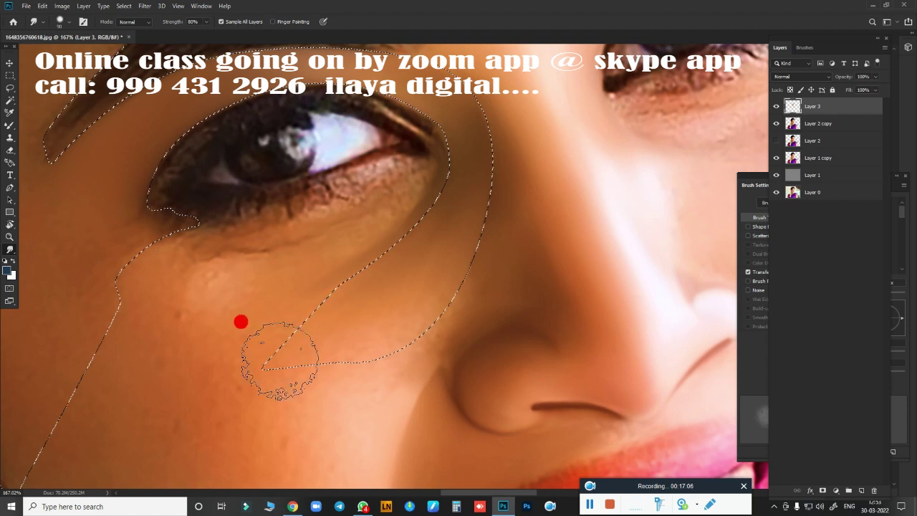
Smudge the hair edge beside the face, the brow area and the forehead skin smooth.
{"action": "scroll", "coordinate": [179, 256], "scroll_direction": "left", "scroll_amount": 5}
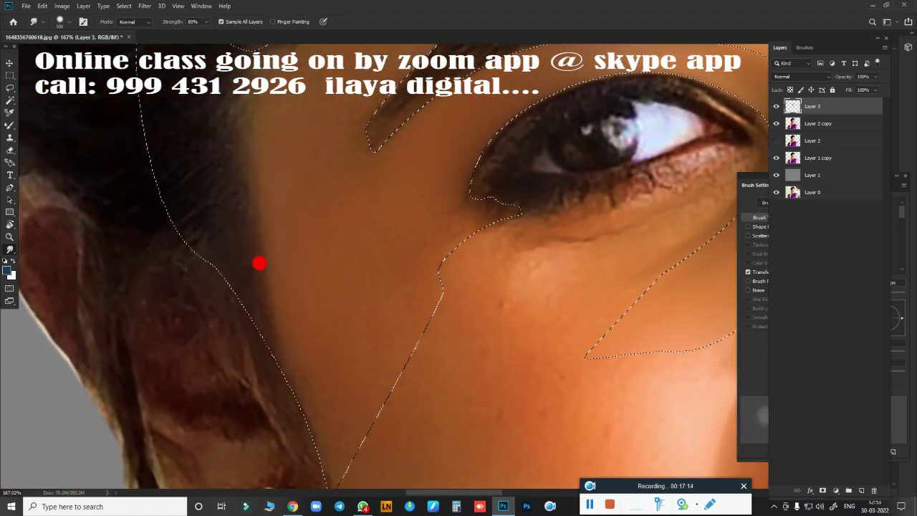
{"action": "left_click_drag", "start_coordinate": [242, 137], "coordinate": [260, 231]}
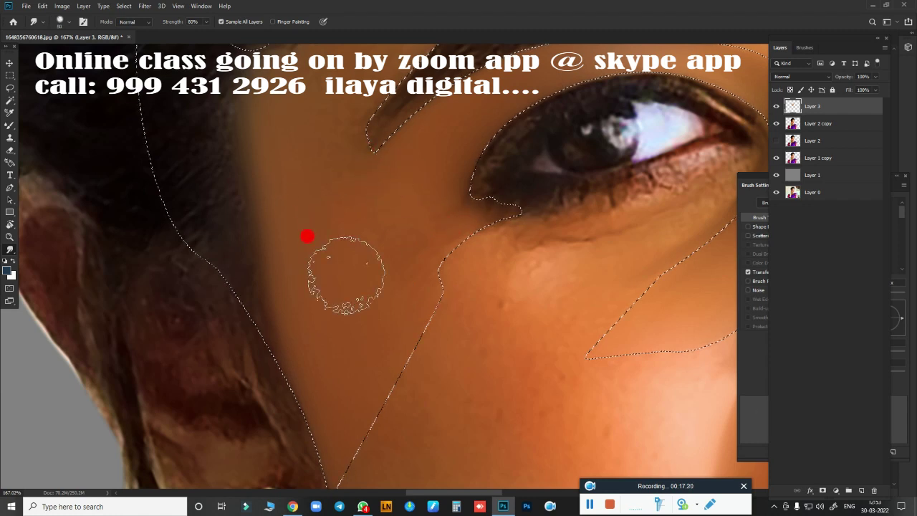
{"action": "left_click_drag", "start_coordinate": [351, 241], "coordinate": [297, 442]}
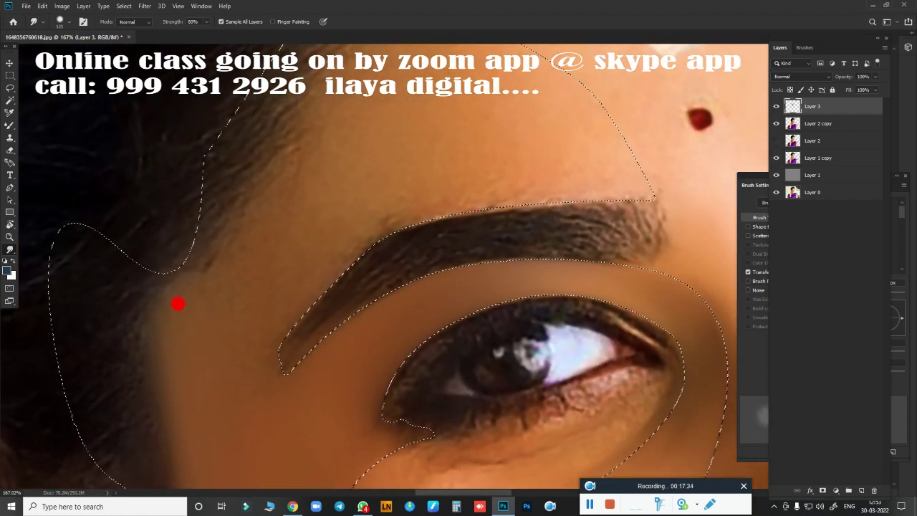
{"action": "left_click_drag", "start_coordinate": [240, 269], "coordinate": [327, 247]}
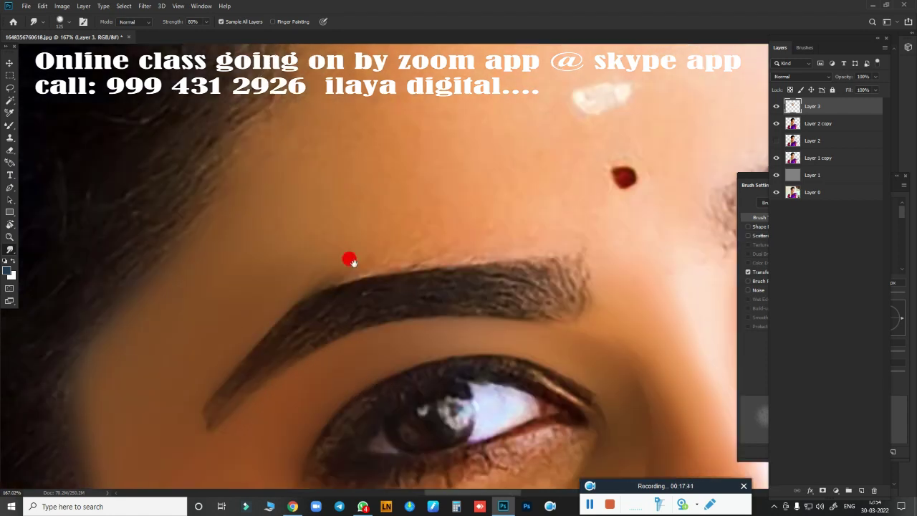
{"action": "mouse_move", "coordinate": [448, 149]}
{"action": "left_mouse_down"}
{"action": "mouse_move", "coordinate": [332, 251]}
{"action": "mouse_move", "coordinate": [301, 106]}
{"action": "mouse_move", "coordinate": [207, 260]}
{"action": "mouse_move", "coordinate": [116, 291]}
{"action": "mouse_move", "coordinate": [316, 283]}
{"action": "mouse_move", "coordinate": [397, 229]}
{"action": "mouse_move", "coordinate": [465, 255]}
{"action": "mouse_move", "coordinate": [444, 258]}
{"action": "left_mouse_up"}
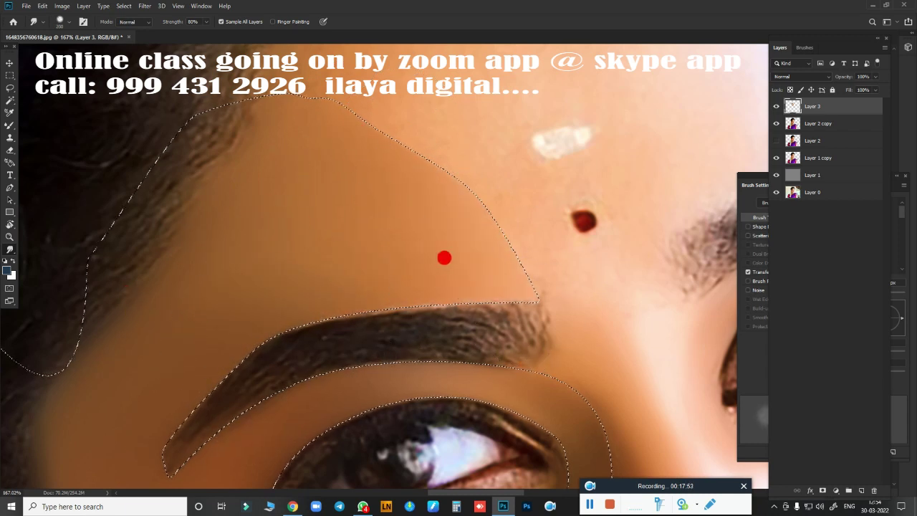
{"action": "mouse_move", "coordinate": [613, 341]}
{"action": "left_mouse_down"}
{"action": "mouse_move", "coordinate": [627, 140]}
{"action": "mouse_move", "coordinate": [592, 112]}
{"action": "left_mouse_up"}
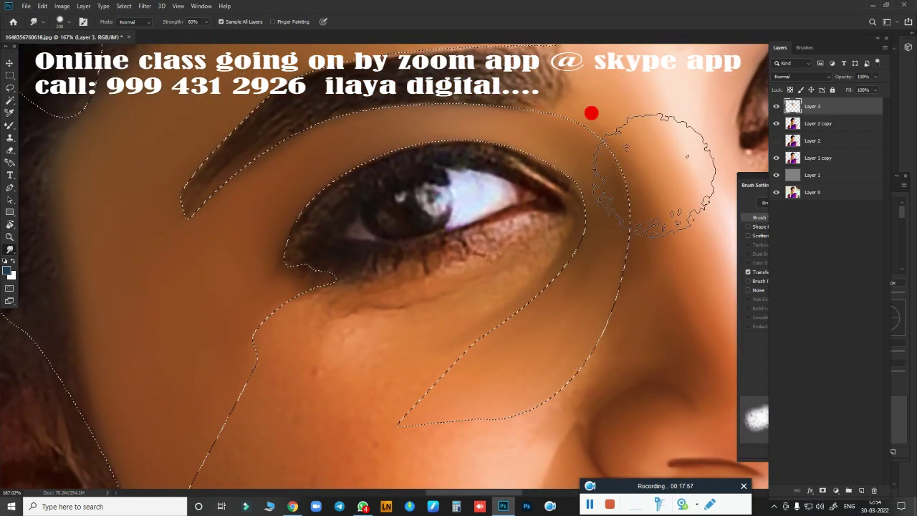
Enlarge the brush and smudge the eyebrow along its length, blending its tail into the skin.
{"action": "key", "text": "bracketright"}
{"action": "key", "text": "bracketright"}
{"action": "key", "text": "bracketright"}
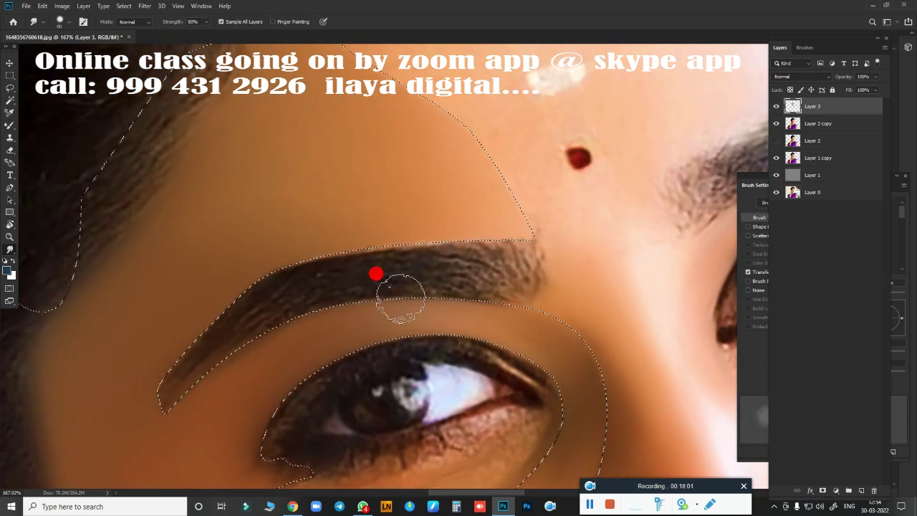
{"action": "mouse_move", "coordinate": [178, 344]}
{"action": "left_mouse_down"}
{"action": "mouse_move", "coordinate": [378, 191]}
{"action": "mouse_move", "coordinate": [471, 237]}
{"action": "mouse_move", "coordinate": [285, 203]}
{"action": "left_mouse_up"}
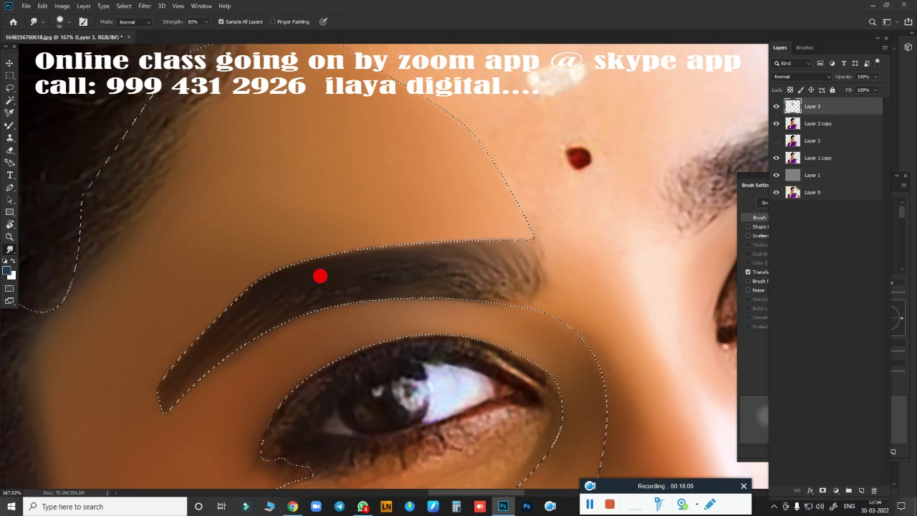
{"action": "left_click_drag", "start_coordinate": [184, 349], "coordinate": [458, 247]}
{"action": "mouse_move", "coordinate": [530, 267]}
{"action": "left_mouse_down"}
{"action": "mouse_move", "coordinate": [473, 292]}
{"action": "mouse_move", "coordinate": [427, 261]}
{"action": "mouse_move", "coordinate": [503, 264]}
{"action": "mouse_move", "coordinate": [463, 287]}
{"action": "mouse_move", "coordinate": [575, 130]}
{"action": "left_mouse_up"}
Smooth the cheek below and beside the eye and the skin next to the nostril.
{"action": "key", "text": "ctrl+d"}
{"action": "left_click_drag", "start_coordinate": [487, 313], "coordinate": [412, 363]}
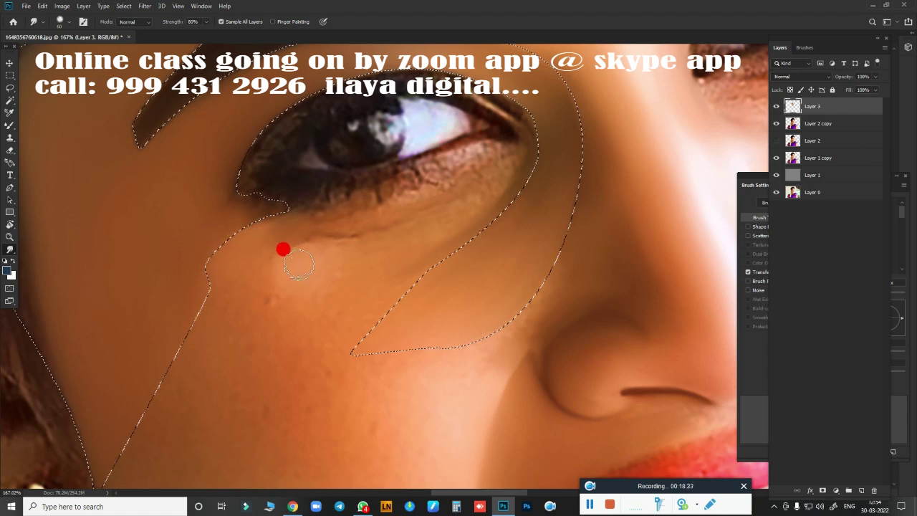
{"action": "left_click_drag", "start_coordinate": [299, 265], "coordinate": [333, 247]}
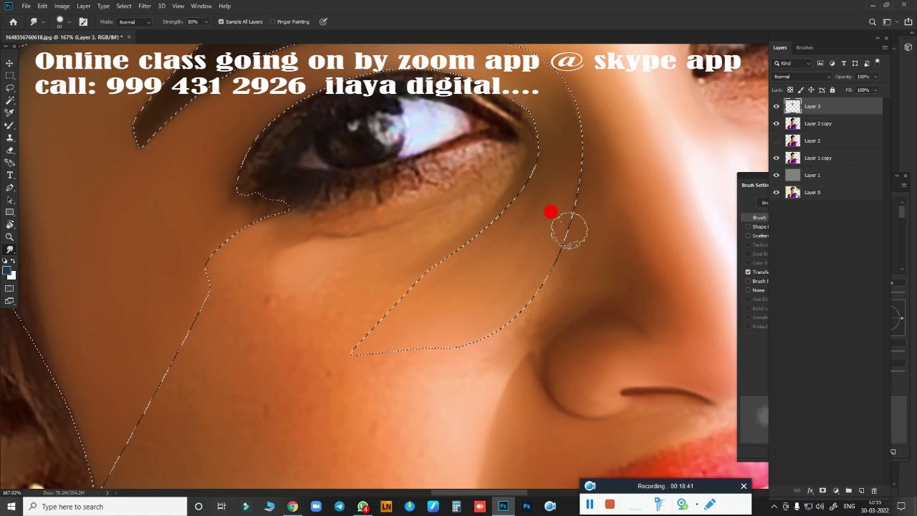
{"action": "left_click_drag", "start_coordinate": [553, 86], "coordinate": [569, 156]}
{"action": "mouse_move", "coordinate": [532, 282]}
{"action": "left_mouse_down"}
{"action": "mouse_move", "coordinate": [559, 254]}
{"action": "mouse_move", "coordinate": [486, 326]}
{"action": "mouse_move", "coordinate": [529, 365]}
{"action": "left_mouse_up"}
{"action": "left_click_drag", "start_coordinate": [704, 370], "coordinate": [527, 346]}
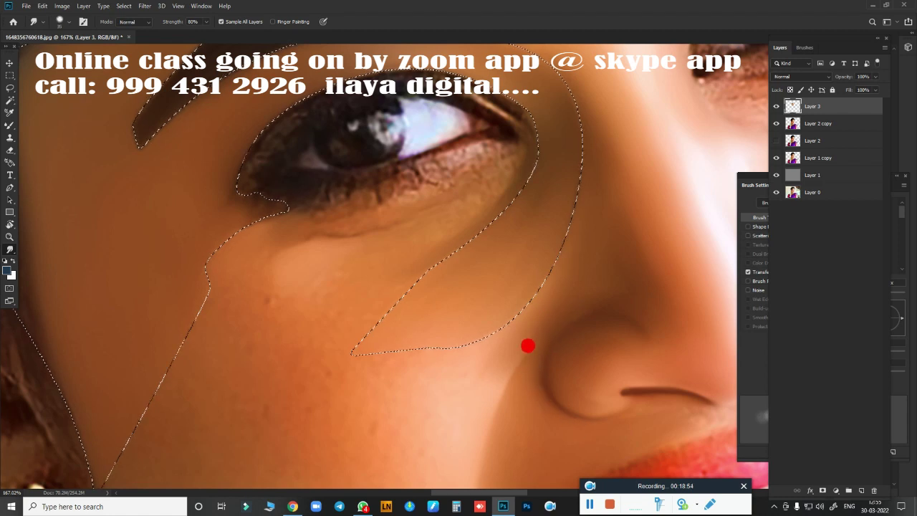
{"action": "mouse_move", "coordinate": [478, 375]}
{"action": "left_mouse_down"}
{"action": "mouse_move", "coordinate": [604, 256]}
{"action": "mouse_move", "coordinate": [537, 180]}
{"action": "mouse_move", "coordinate": [440, 227]}
{"action": "left_mouse_up"}
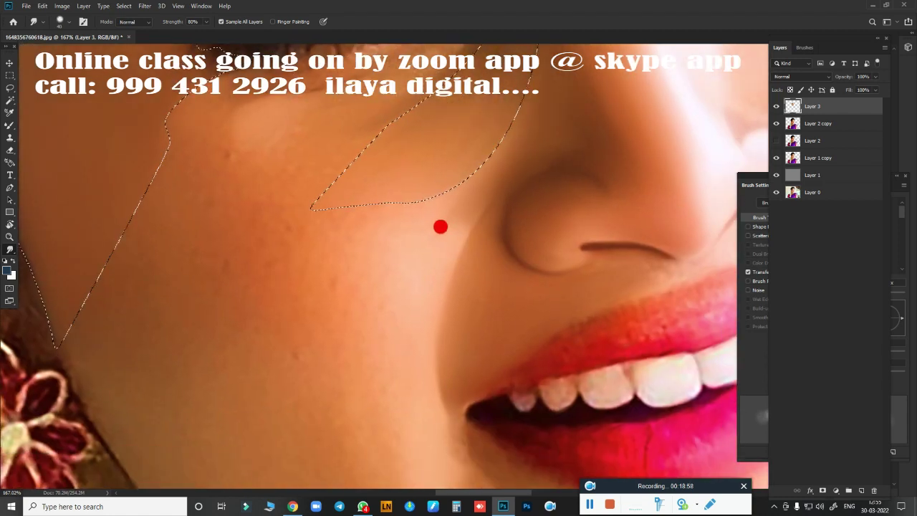
{"action": "mouse_move", "coordinate": [476, 196]}
{"action": "left_mouse_down"}
{"action": "mouse_move", "coordinate": [491, 256]}
{"action": "mouse_move", "coordinate": [391, 343]}
{"action": "mouse_move", "coordinate": [366, 346]}
{"action": "mouse_move", "coordinate": [394, 308]}
{"action": "mouse_move", "coordinate": [393, 327]}
{"action": "mouse_move", "coordinate": [444, 308]}
{"action": "mouse_move", "coordinate": [431, 292]}
{"action": "mouse_move", "coordinate": [429, 308]}
{"action": "mouse_move", "coordinate": [373, 384]}
{"action": "mouse_move", "coordinate": [378, 262]}
{"action": "mouse_move", "coordinate": [303, 348]}
{"action": "mouse_move", "coordinate": [337, 322]}
{"action": "mouse_move", "coordinate": [417, 371]}
{"action": "mouse_move", "coordinate": [366, 252]}
{"action": "left_mouse_up"}
{"action": "scroll", "coordinate": [415, 293], "scroll_direction": "up", "scroll_amount": 3}
With the Mixer Brush active, deselect the eye area and zoom to about 95% to see the whole face.
{"action": "key", "text": "b"}
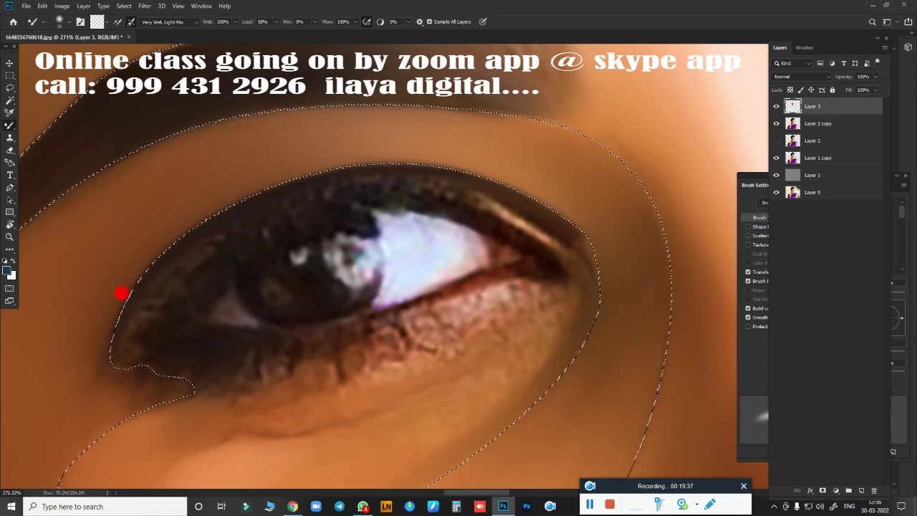
{"action": "scroll", "coordinate": [360, 313], "scroll_direction": "down", "scroll_amount": 3}
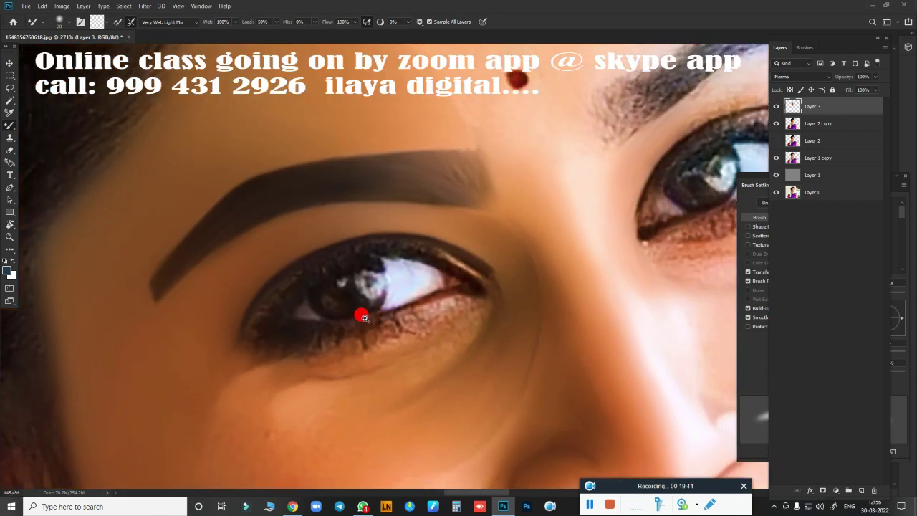
{"action": "scroll", "coordinate": [404, 322], "scroll_direction": "down", "scroll_amount": 2}
{"action": "key", "text": "ctrl+d"}
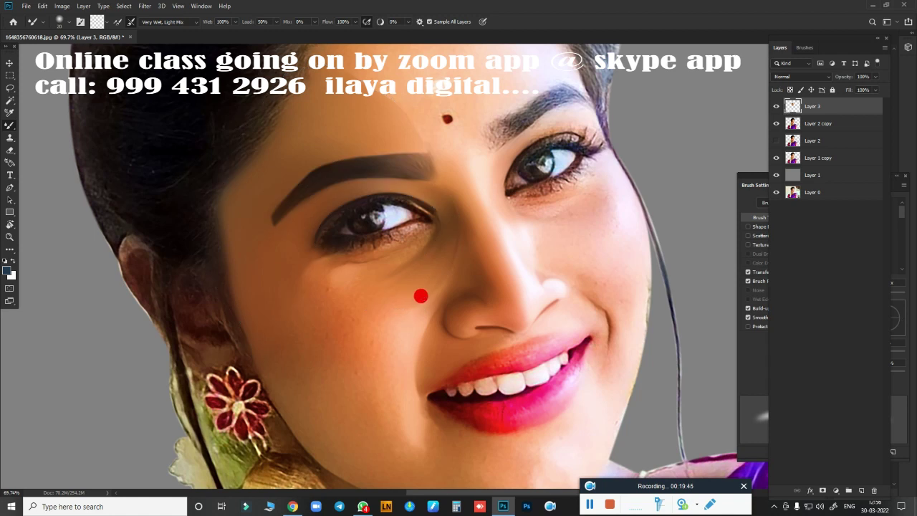
{"action": "scroll", "coordinate": [428, 358], "scroll_direction": "down", "scroll_amount": 2}
{"action": "scroll", "coordinate": [423, 287], "scroll_direction": "up", "scroll_amount": 3}
{"action": "scroll", "coordinate": [466, 280], "scroll_direction": "up", "scroll_amount": 1}
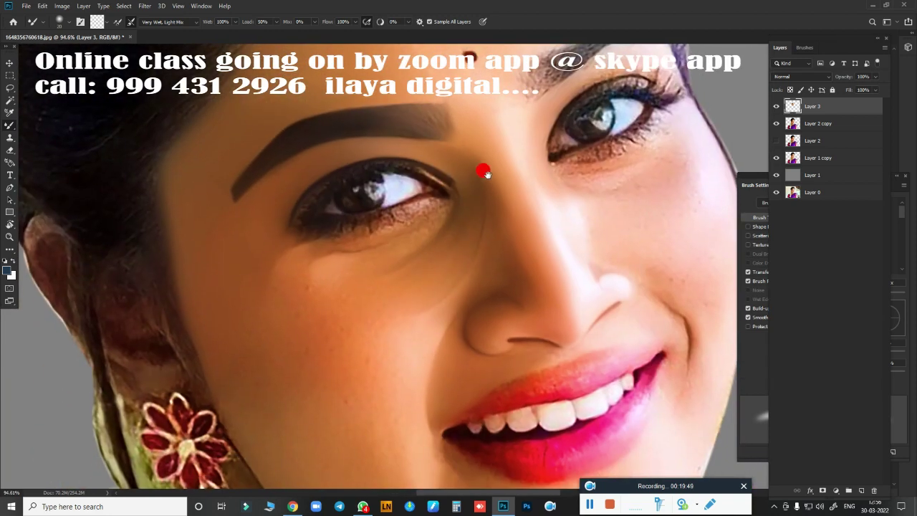
{"action": "scroll", "coordinate": [439, 318], "scroll_direction": "down", "scroll_amount": 3}
{"action": "scroll", "coordinate": [437, 311], "scroll_direction": "down", "scroll_amount": 2}
Start a Pen path curving along the jawline to the chin edge.
{"action": "key", "text": "p"}
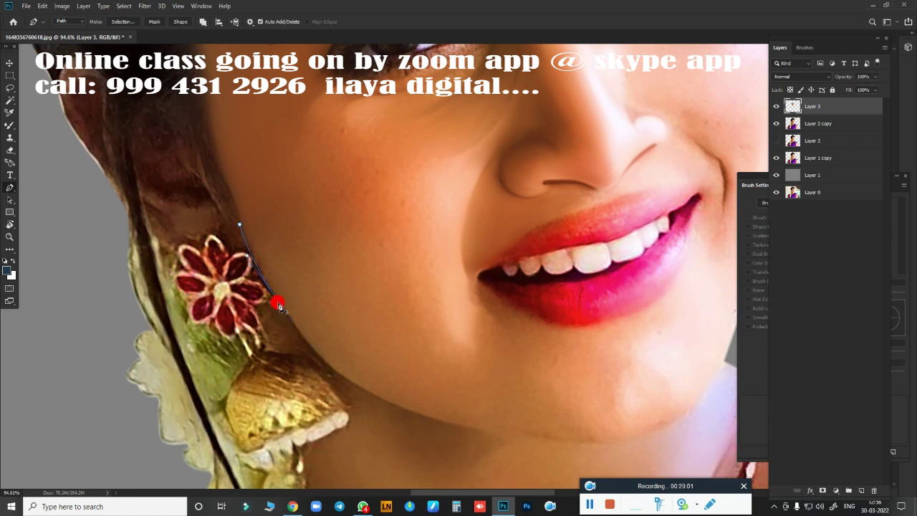
{"action": "left_click_drag", "start_coordinate": [524, 427], "coordinate": [473, 280]}
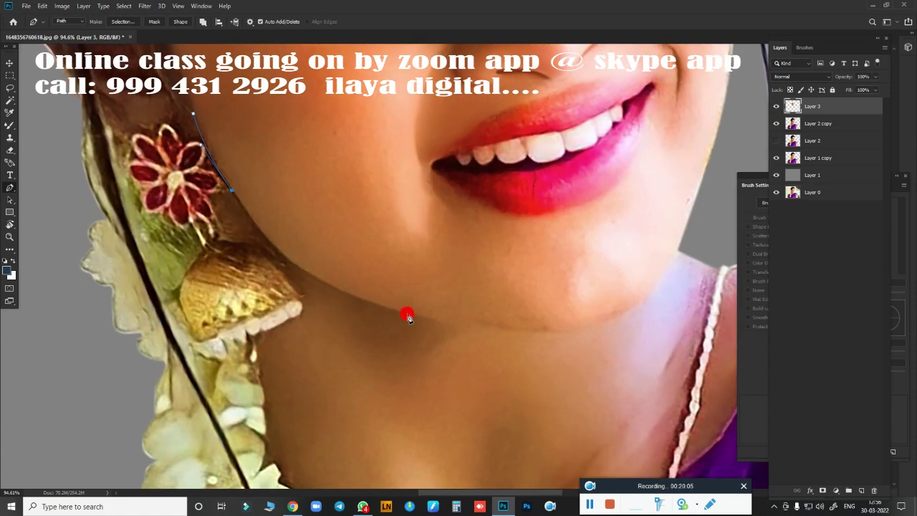
{"action": "left_click_drag", "start_coordinate": [549, 335], "coordinate": [594, 339]}
{"action": "mouse_move", "coordinate": [449, 328]}
{"action": "left_mouse_down"}
{"action": "mouse_move", "coordinate": [301, 235]}
{"action": "mouse_move", "coordinate": [354, 259]}
{"action": "mouse_move", "coordinate": [378, 256]}
{"action": "left_mouse_up"}
{"action": "mouse_move", "coordinate": [456, 202]}
{"action": "left_mouse_down"}
{"action": "mouse_move", "coordinate": [480, 282]}
{"action": "mouse_move", "coordinate": [490, 260]}
{"action": "left_mouse_up"}
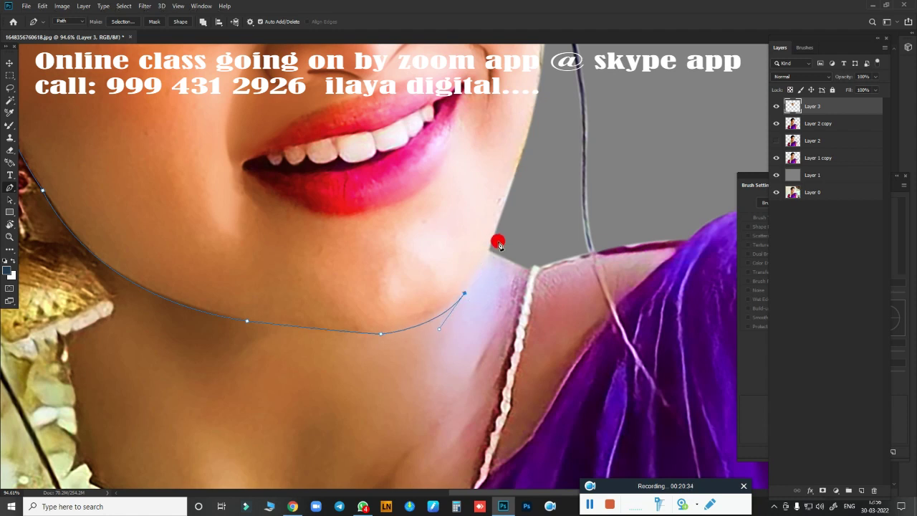
{"action": "left_click_drag", "start_coordinate": [495, 234], "coordinate": [501, 215]}
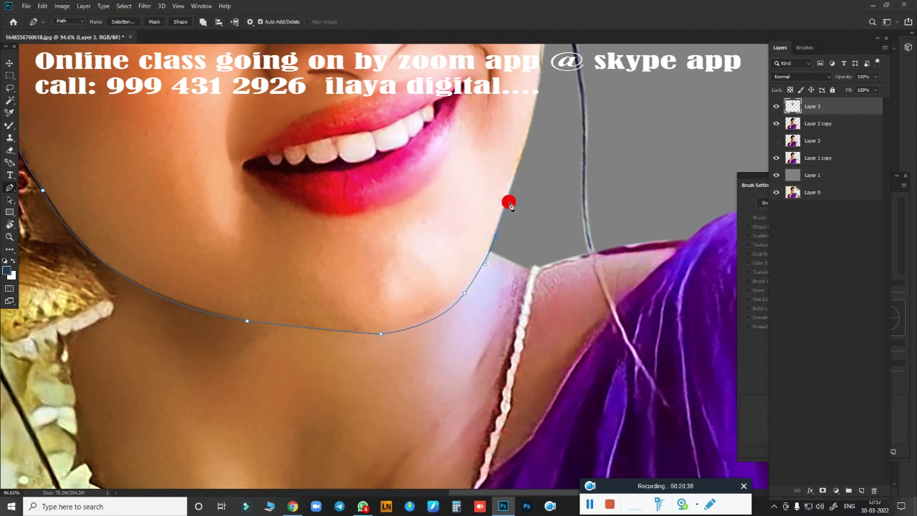
{"action": "scroll", "coordinate": [505, 214], "scroll_direction": "down", "scroll_amount": 5}
{"action": "scroll", "coordinate": [508, 244], "scroll_direction": "up", "scroll_amount": 5}
Extend the path under the lower lip and up the cheek beside the nose, then make it a selection.
{"action": "mouse_move", "coordinate": [353, 206]}
{"action": "left_mouse_down"}
{"action": "mouse_move", "coordinate": [293, 198]}
{"action": "mouse_move", "coordinate": [420, 298]}
{"action": "left_mouse_up"}
{"action": "left_click", "coordinate": [391, 289]}
{"action": "left_click", "coordinate": [386, 241]}
{"action": "left_click", "coordinate": [384, 210]}
{"action": "left_click", "coordinate": [399, 181]}
{"action": "left_click", "coordinate": [417, 153]}
{"action": "left_click", "coordinate": [450, 95]}
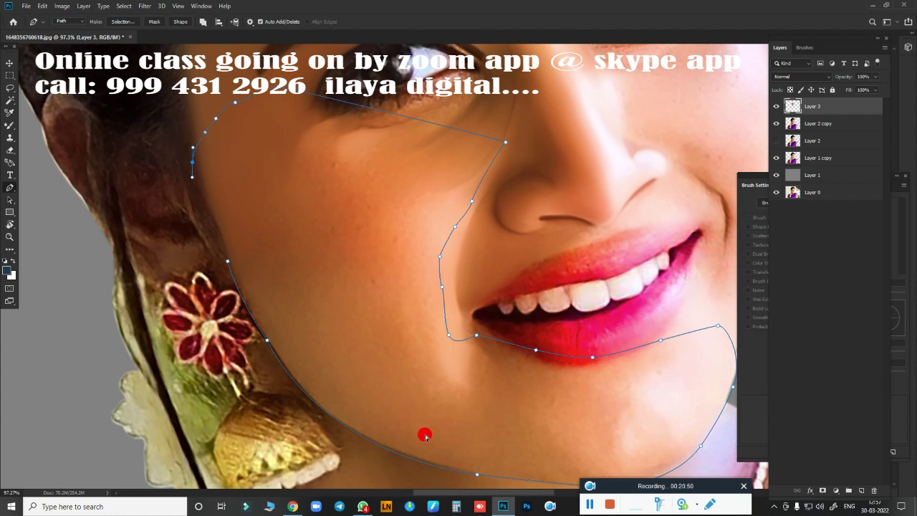
{"action": "right_click", "coordinate": [425, 435]}
{"action": "key", "text": "Return"}
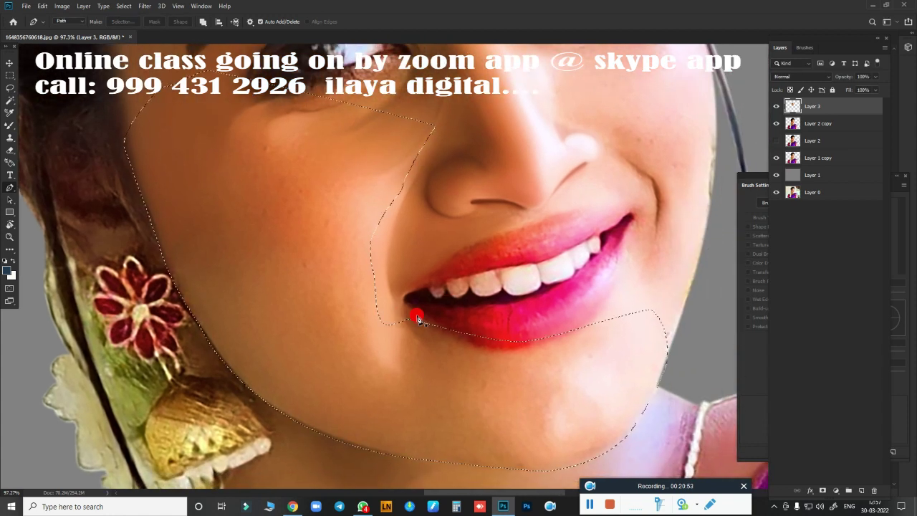
With a much larger Smudge brush, smooth the cheek near the jaw and the chin toward the lower lip.
{"action": "key", "text": "r"}
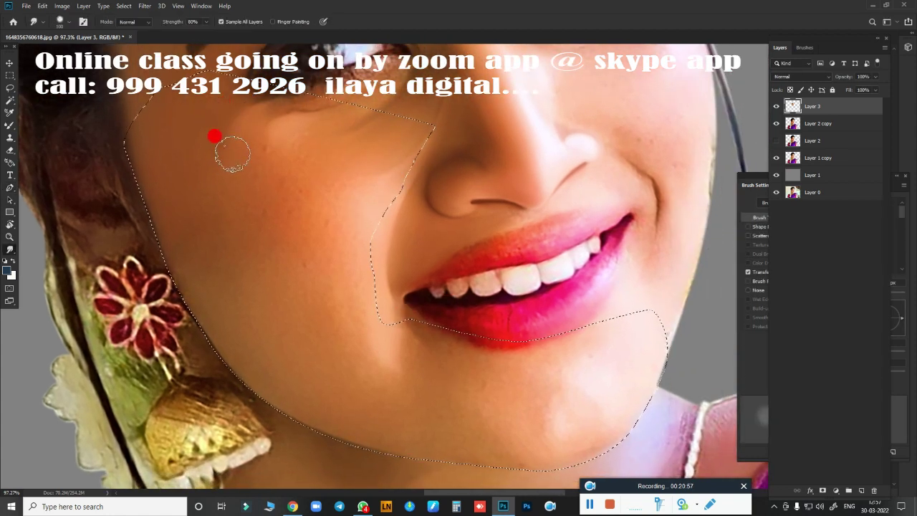
{"action": "key", "text": "bracketright"}
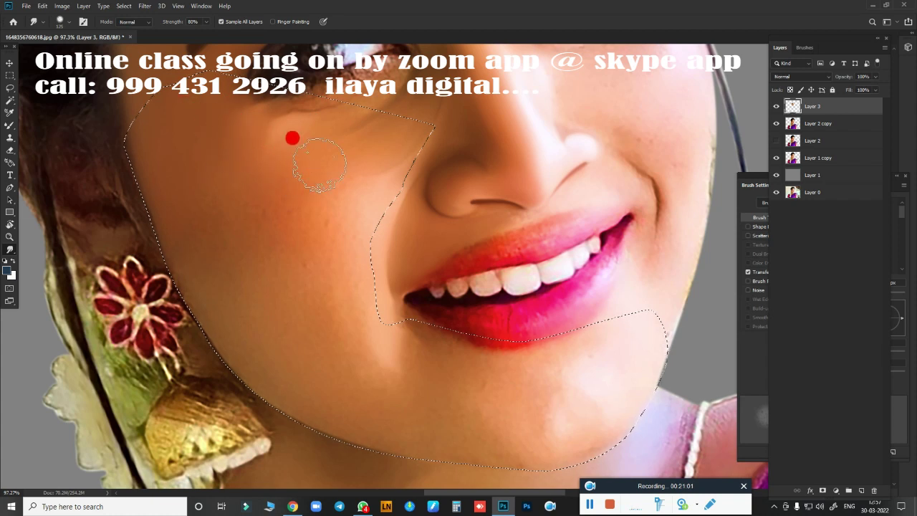
{"action": "key", "text": "bracketright"}
{"action": "key", "text": "bracketright"}
{"action": "key", "text": "bracketright"}
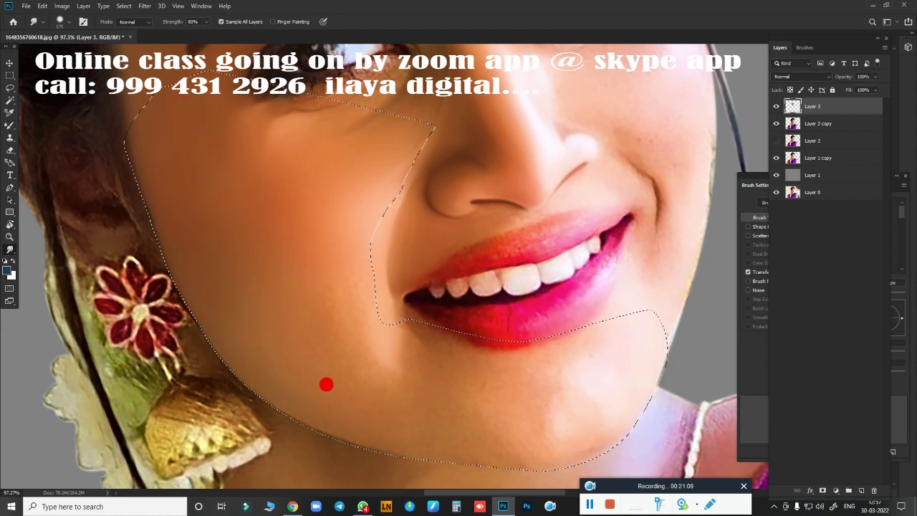
{"action": "left_click_drag", "start_coordinate": [326, 384], "coordinate": [266, 324]}
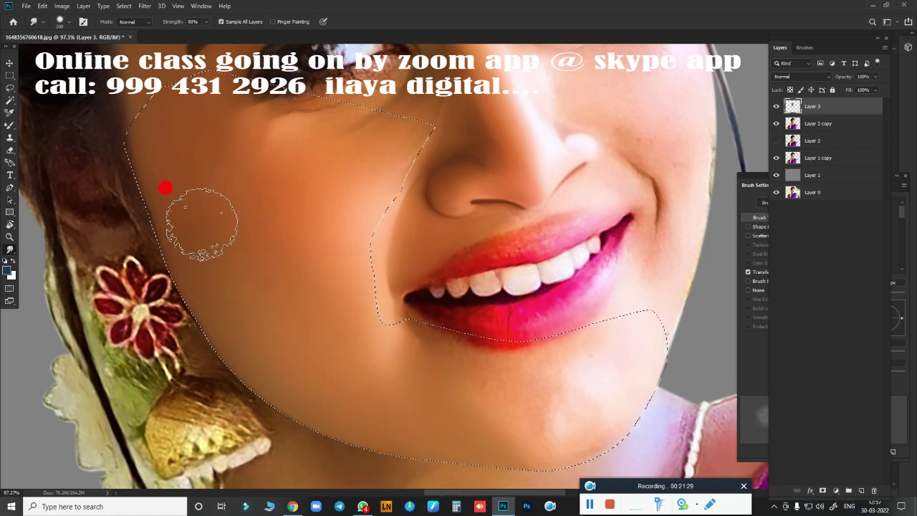
{"action": "left_click_drag", "start_coordinate": [392, 333], "coordinate": [318, 284]}
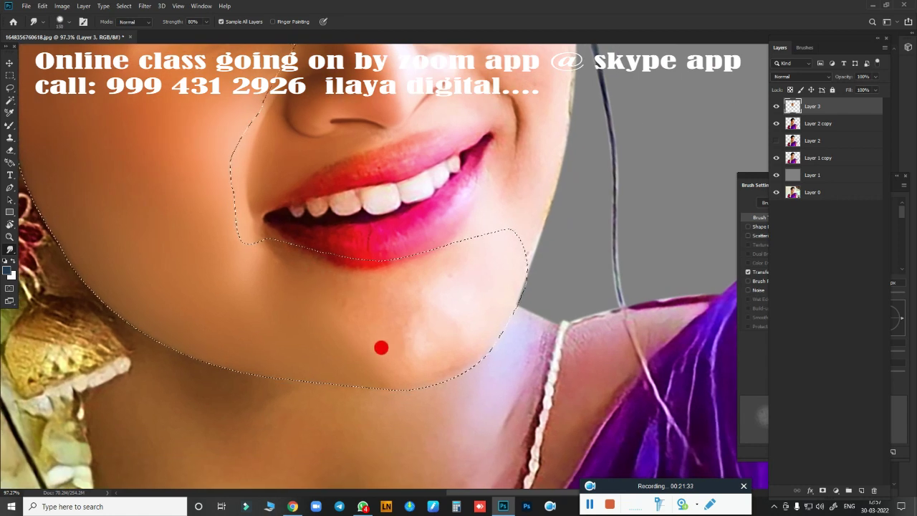
{"action": "left_click_drag", "start_coordinate": [378, 338], "coordinate": [388, 295]}
{"action": "left_click_drag", "start_coordinate": [378, 345], "coordinate": [453, 295]}
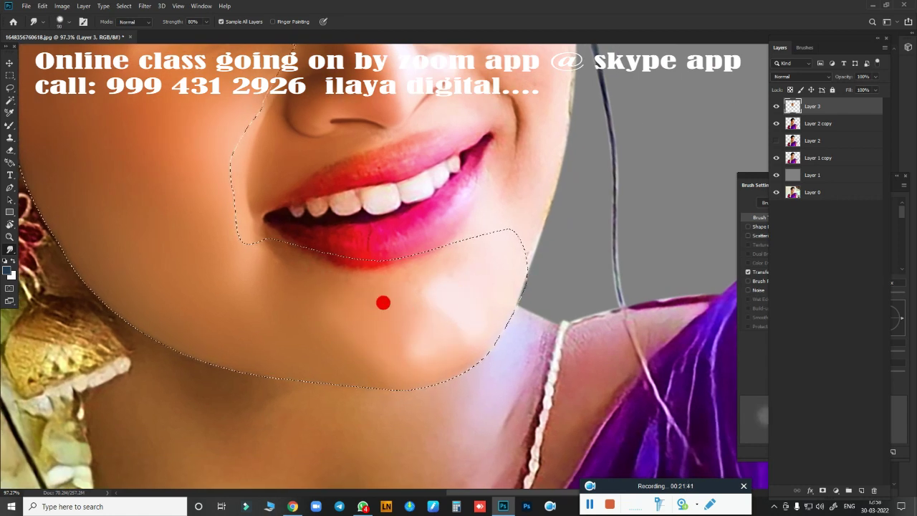
Smooth the skin across the chin and along the jawline edge, then deselect.
{"action": "mouse_move", "coordinate": [383, 302]}
{"action": "left_mouse_down"}
{"action": "mouse_move", "coordinate": [423, 342]}
{"action": "mouse_move", "coordinate": [311, 303]}
{"action": "mouse_move", "coordinate": [471, 315]}
{"action": "mouse_move", "coordinate": [485, 268]}
{"action": "mouse_move", "coordinate": [448, 368]}
{"action": "mouse_move", "coordinate": [468, 361]}
{"action": "mouse_move", "coordinate": [479, 387]}
{"action": "mouse_move", "coordinate": [459, 368]}
{"action": "left_mouse_up"}
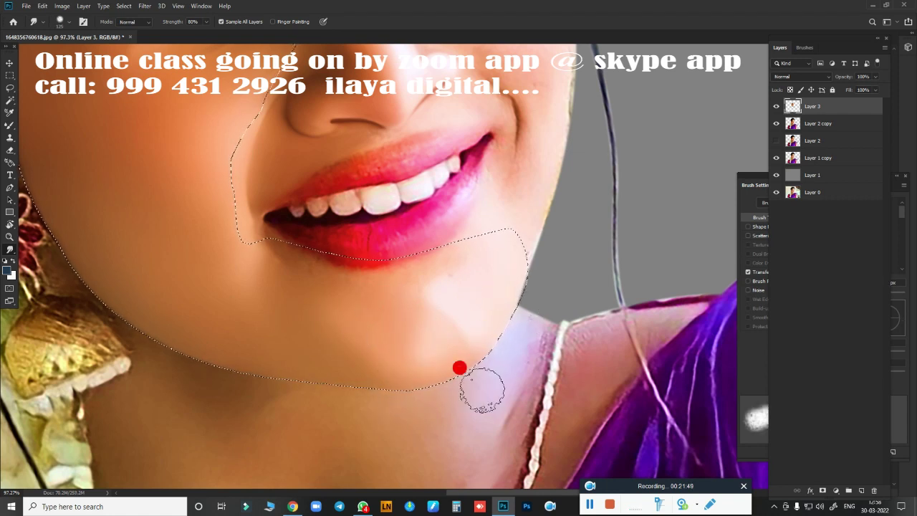
{"action": "scroll", "coordinate": [487, 344], "scroll_direction": "down", "scroll_amount": 3}
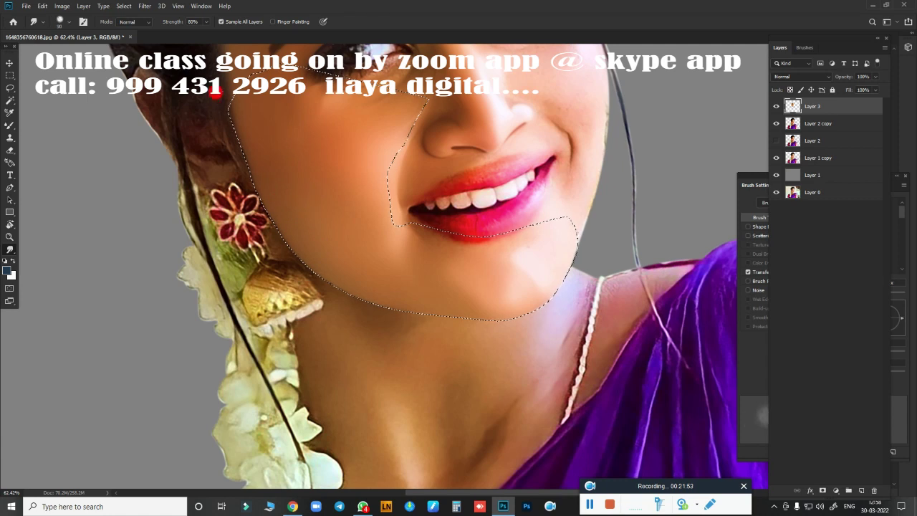
{"action": "left_click_drag", "start_coordinate": [215, 90], "coordinate": [249, 177]}
{"action": "mouse_move", "coordinate": [321, 282]}
{"action": "left_mouse_down"}
{"action": "mouse_move", "coordinate": [371, 318]}
{"action": "mouse_move", "coordinate": [419, 323]}
{"action": "mouse_move", "coordinate": [500, 326]}
{"action": "mouse_move", "coordinate": [563, 305]}
{"action": "mouse_move", "coordinate": [556, 289]}
{"action": "mouse_move", "coordinate": [549, 309]}
{"action": "mouse_move", "coordinate": [506, 334]}
{"action": "mouse_move", "coordinate": [424, 315]}
{"action": "left_mouse_up"}
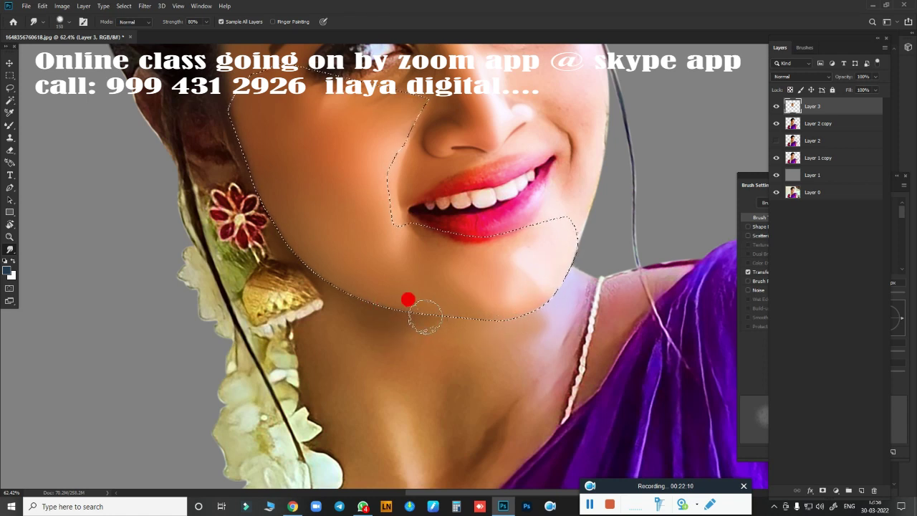
{"action": "key", "text": "ctrl+d"}
{"action": "scroll", "coordinate": [477, 332], "scroll_direction": "down", "scroll_amount": 3}
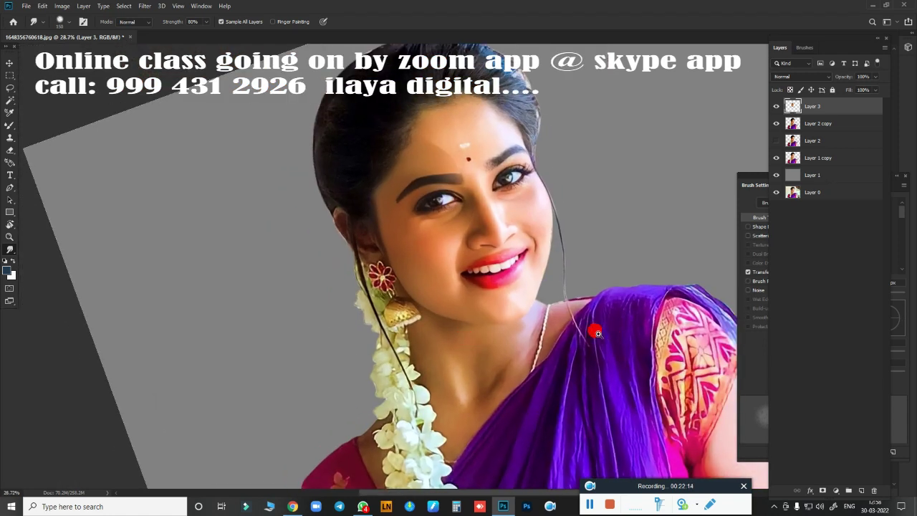
{"action": "scroll", "coordinate": [598, 333], "scroll_direction": "up", "scroll_amount": 5}
{"action": "mouse_move", "coordinate": [516, 265]}
{"action": "left_mouse_down"}
{"action": "mouse_move", "coordinate": [436, 434]}
{"action": "mouse_move", "coordinate": [508, 366]}
{"action": "left_mouse_up"}
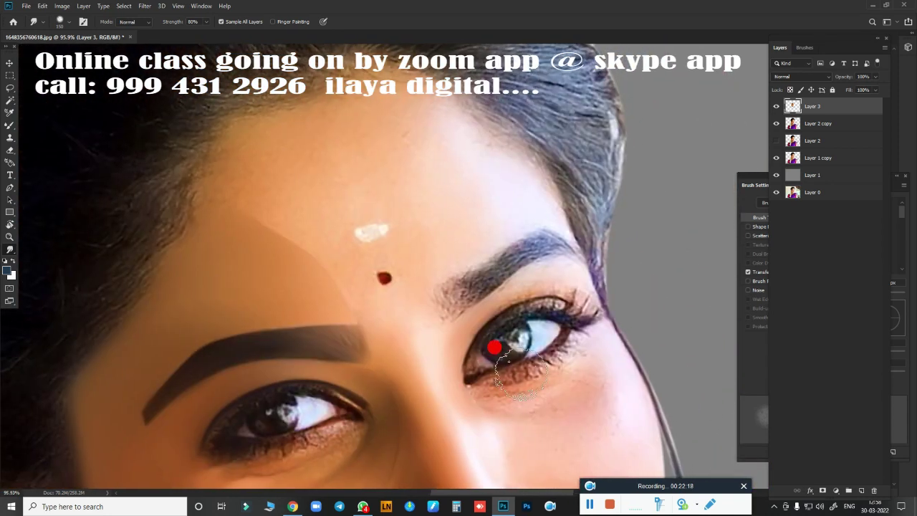
Trace a closed Pen path hugging the right eyebrow and convert it into a selection.
{"action": "key", "text": "p"}
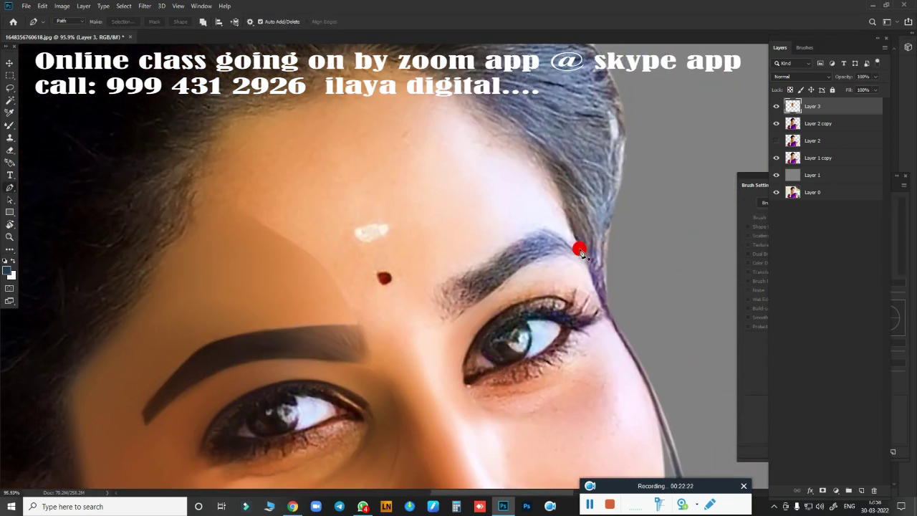
{"action": "left_click", "coordinate": [579, 249]}
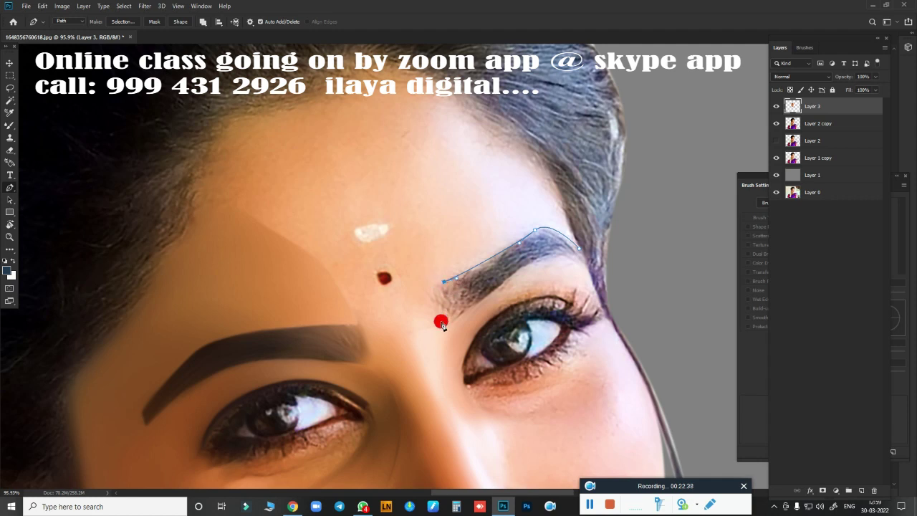
{"action": "left_click_drag", "start_coordinate": [448, 331], "coordinate": [462, 349]}
{"action": "left_click_drag", "start_coordinate": [582, 265], "coordinate": [600, 284]}
{"action": "key", "text": "ctrl+Return"}
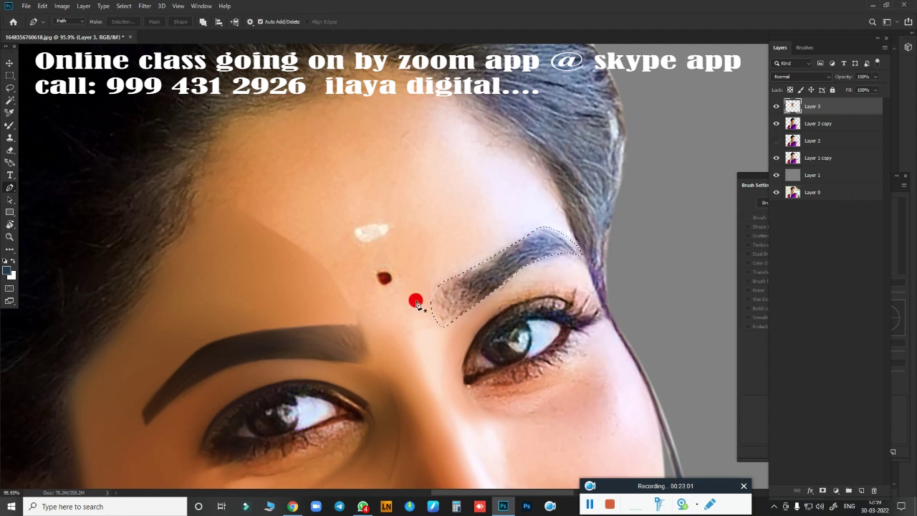
Soften the eyebrow's inner tip with a Smudge brush sized to 125.
{"action": "key", "text": "r"}
{"action": "left_click_drag", "start_coordinate": [261, 218], "coordinate": [277, 237]}
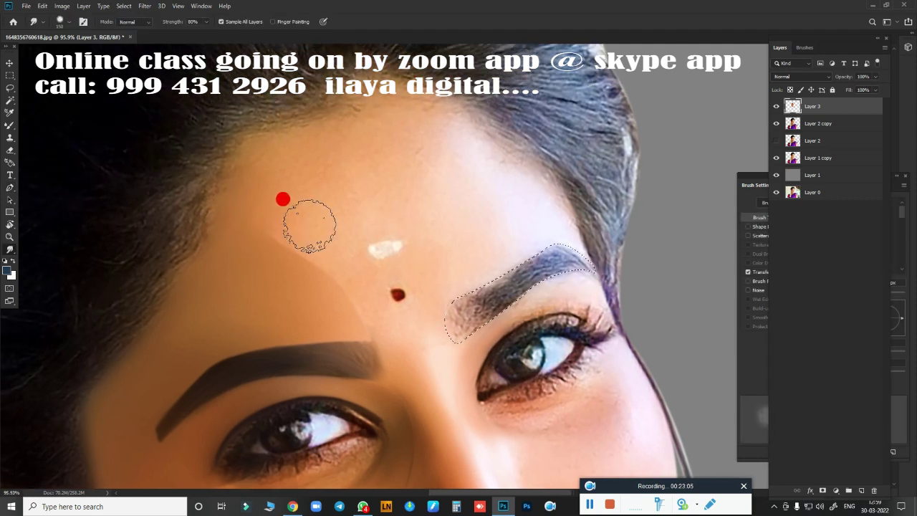
{"action": "key", "text": "bracketright"}
{"action": "key", "text": "bracketright"}
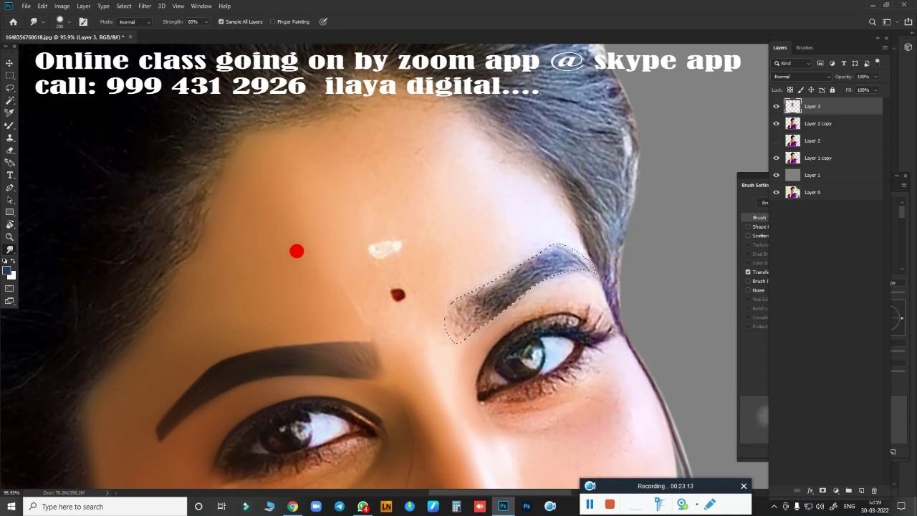
{"action": "key", "text": "bracketleft"}
{"action": "key", "text": "bracketleft"}
{"action": "key", "text": "bracketleft"}
{"action": "key", "text": "bracketleft"}
{"action": "key", "text": "bracketleft"}
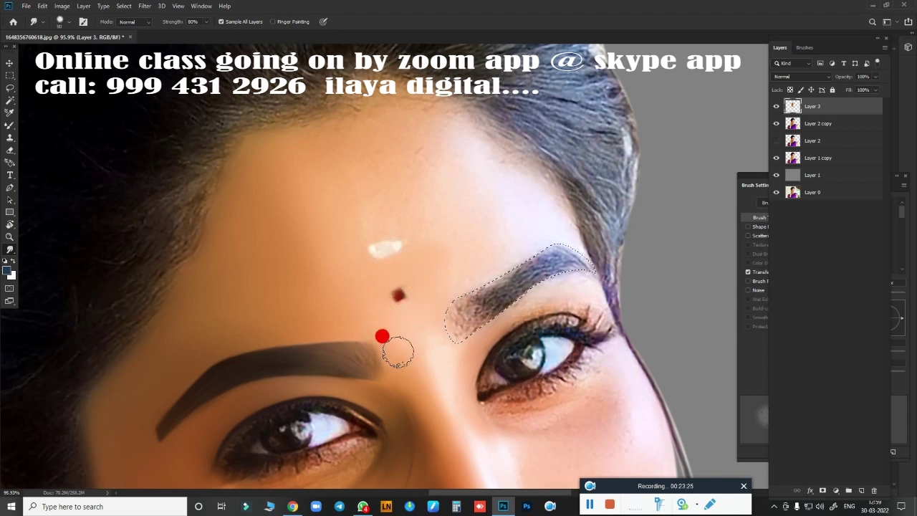
{"action": "left_click_drag", "start_coordinate": [368, 323], "coordinate": [385, 357]}
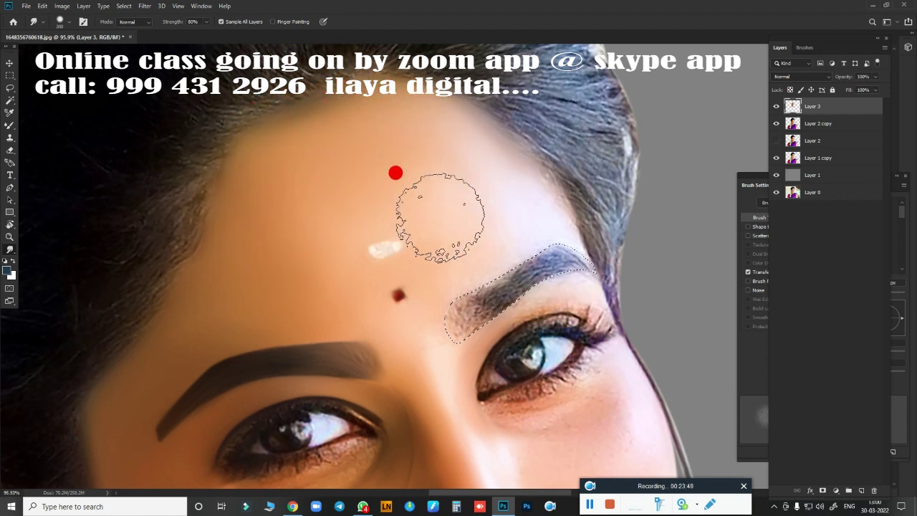
{"action": "key", "text": "ctrl+d"}
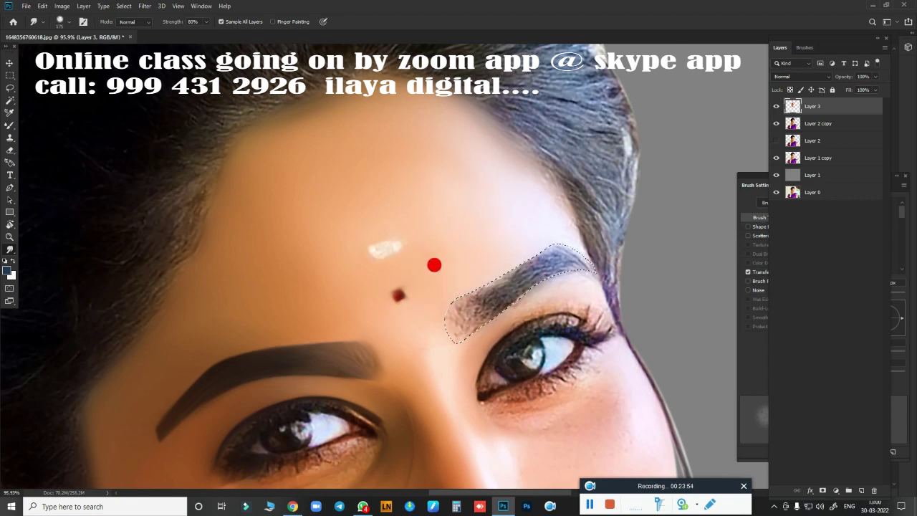
{"action": "left_click_drag", "start_coordinate": [509, 278], "coordinate": [494, 283]}
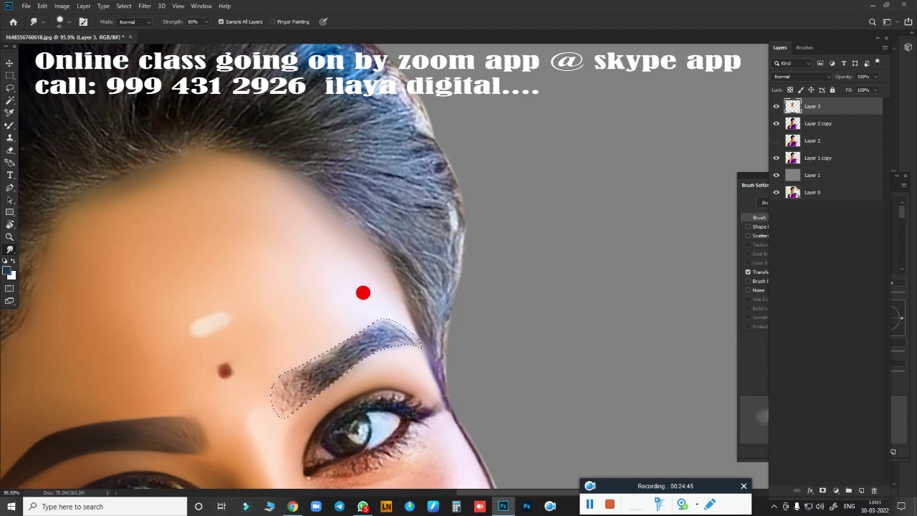
Zoom in and blend the eyebrow's tail into the skin.
{"action": "scroll", "coordinate": [450, 123], "scroll_direction": "down", "scroll_amount": 3}
{"action": "scroll", "coordinate": [394, 348], "scroll_direction": "up", "scroll_amount": 3}
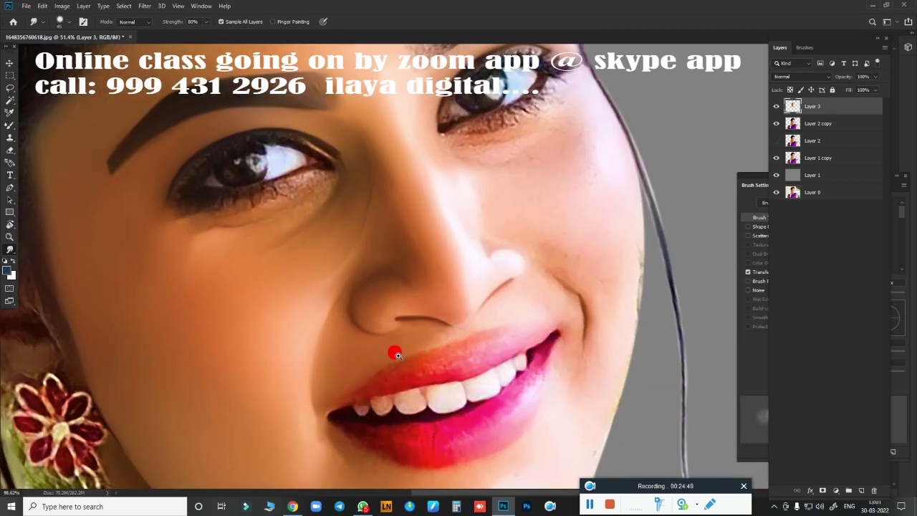
{"action": "scroll", "coordinate": [430, 222], "scroll_direction": "up", "scroll_amount": 2}
{"action": "scroll", "coordinate": [301, 426], "scroll_direction": "up", "scroll_amount": 3}
{"action": "scroll", "coordinate": [331, 253], "scroll_direction": "up", "scroll_amount": 2}
{"action": "mouse_move", "coordinate": [331, 253]}
{"action": "left_mouse_down"}
{"action": "mouse_move", "coordinate": [249, 310]}
{"action": "mouse_move", "coordinate": [268, 323]}
{"action": "mouse_move", "coordinate": [280, 266]}
{"action": "mouse_move", "coordinate": [321, 277]}
{"action": "mouse_move", "coordinate": [448, 221]}
{"action": "mouse_move", "coordinate": [350, 211]}
{"action": "mouse_move", "coordinate": [377, 240]}
{"action": "mouse_move", "coordinate": [288, 264]}
{"action": "left_mouse_up"}
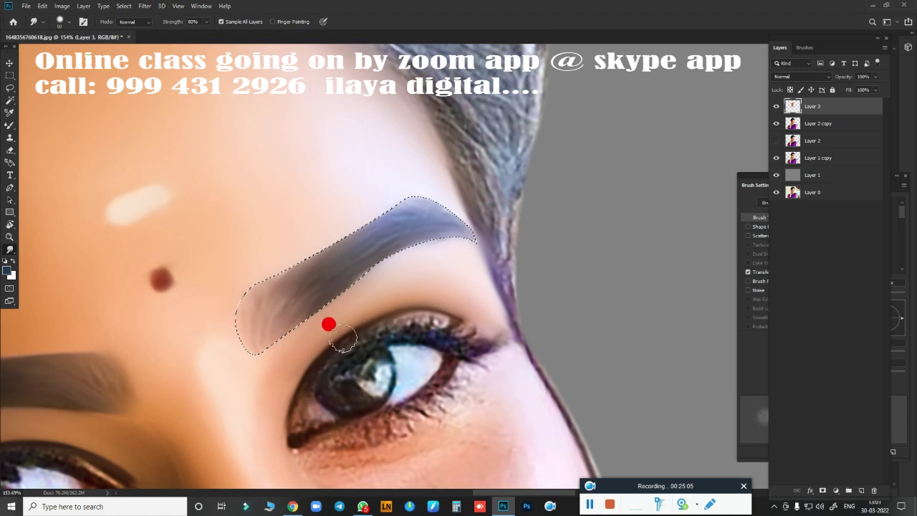
Open the Save As dialog and cancel it, twice.
{"action": "key", "text": "ctrl+shift+s"}
{"action": "left_click", "coordinate": [456, 390]}
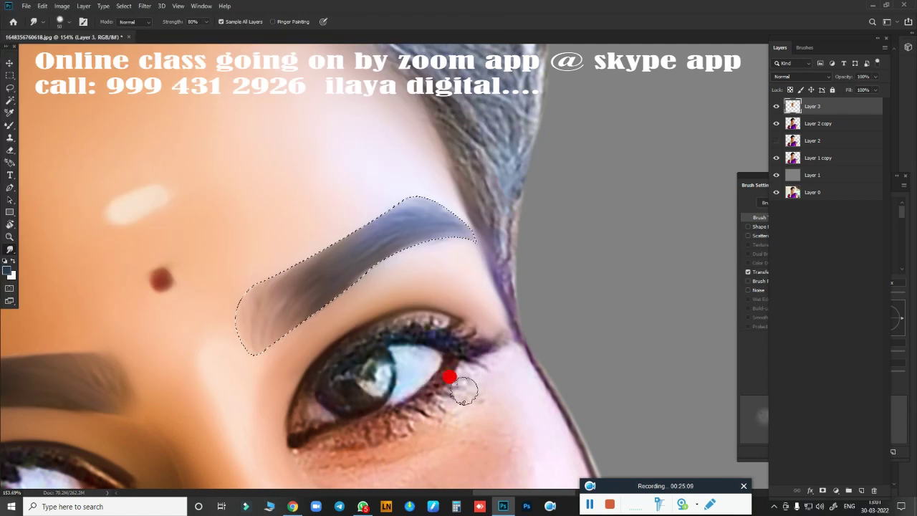
{"action": "key", "text": "ctrl+shift+s"}
{"action": "left_click", "coordinate": [454, 388]}
Smooth the inner-brow smear into the surrounding skin.
{"action": "scroll", "coordinate": [454, 389], "scroll_direction": "down", "scroll_amount": 3}
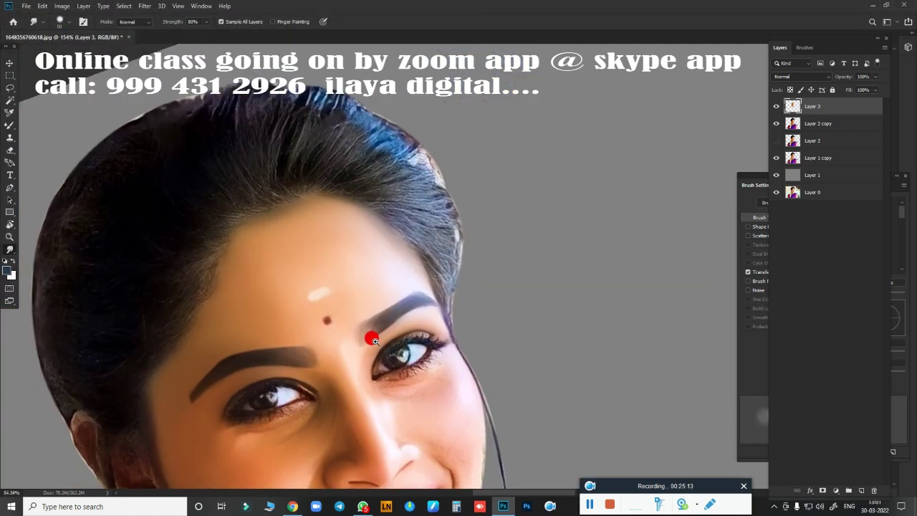
{"action": "scroll", "coordinate": [409, 202], "scroll_direction": "up", "scroll_amount": 1}
{"action": "scroll", "coordinate": [443, 288], "scroll_direction": "up", "scroll_amount": 1}
{"action": "scroll", "coordinate": [326, 150], "scroll_direction": "up", "scroll_amount": 5}
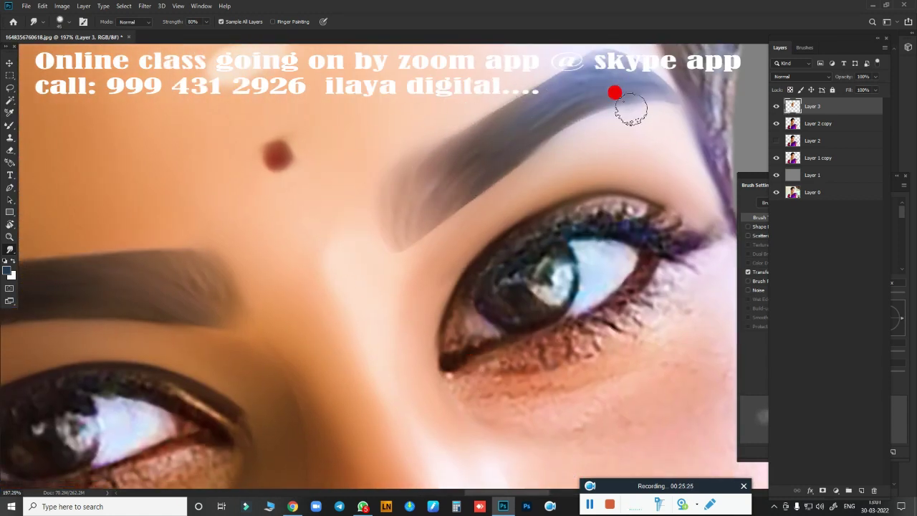
{"action": "mouse_move", "coordinate": [423, 207]}
{"action": "left_mouse_down"}
{"action": "mouse_move", "coordinate": [382, 258]}
{"action": "mouse_move", "coordinate": [358, 217]}
{"action": "mouse_move", "coordinate": [411, 199]}
{"action": "left_mouse_up"}
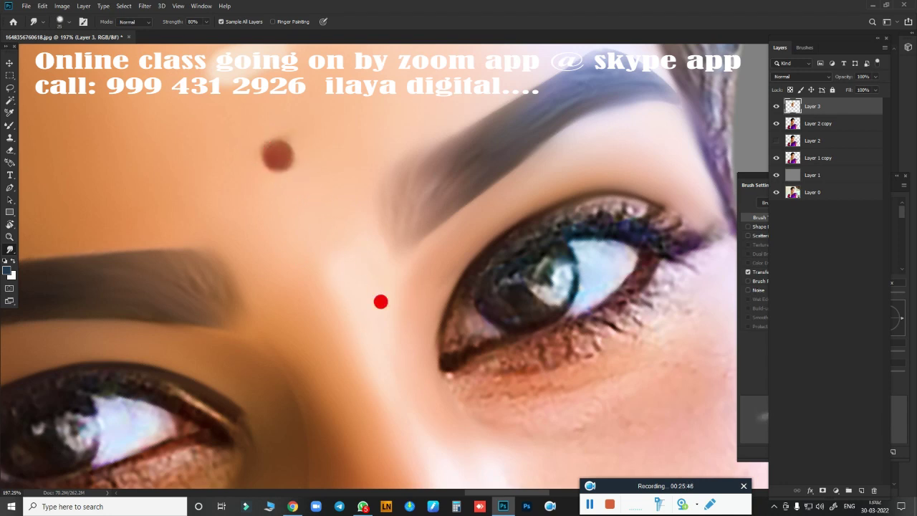
{"action": "scroll", "coordinate": [380, 301], "scroll_direction": "down", "scroll_amount": 5}
{"action": "scroll", "coordinate": [479, 268], "scroll_direction": "up", "scroll_amount": 2}
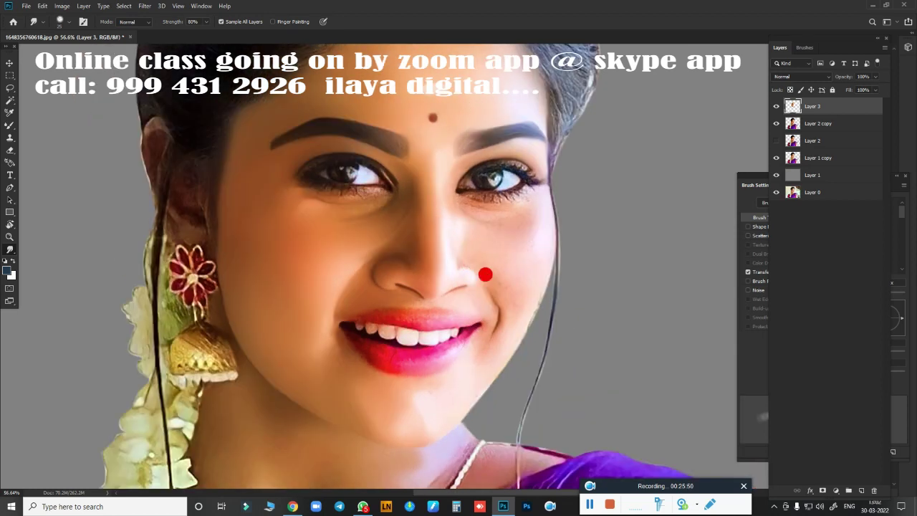
Zoom out to fit the whole face, then open and dismiss the Save As dialog.
{"action": "scroll", "coordinate": [494, 262], "scroll_direction": "up", "scroll_amount": 2}
{"action": "scroll", "coordinate": [525, 344], "scroll_direction": "up", "scroll_amount": 3}
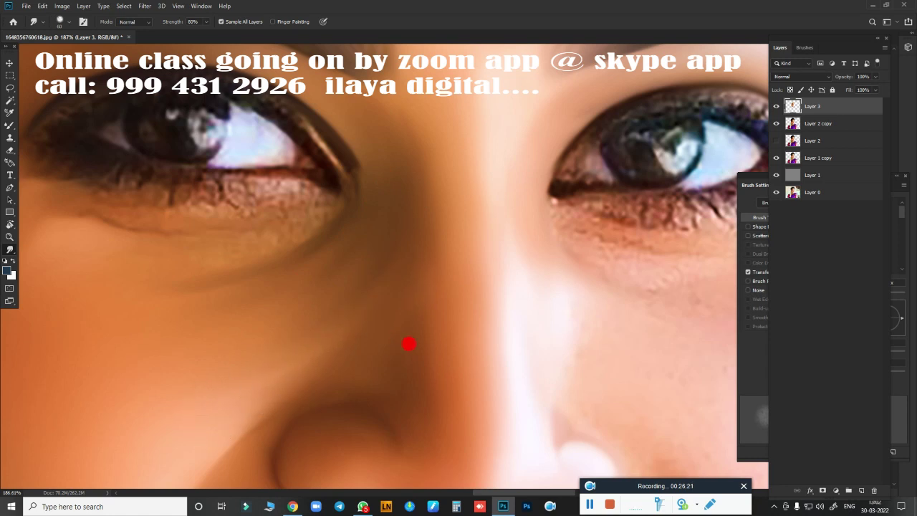
{"action": "key", "text": "ctrl+0"}
{"action": "scroll", "coordinate": [416, 308], "scroll_direction": "down", "scroll_amount": 3}
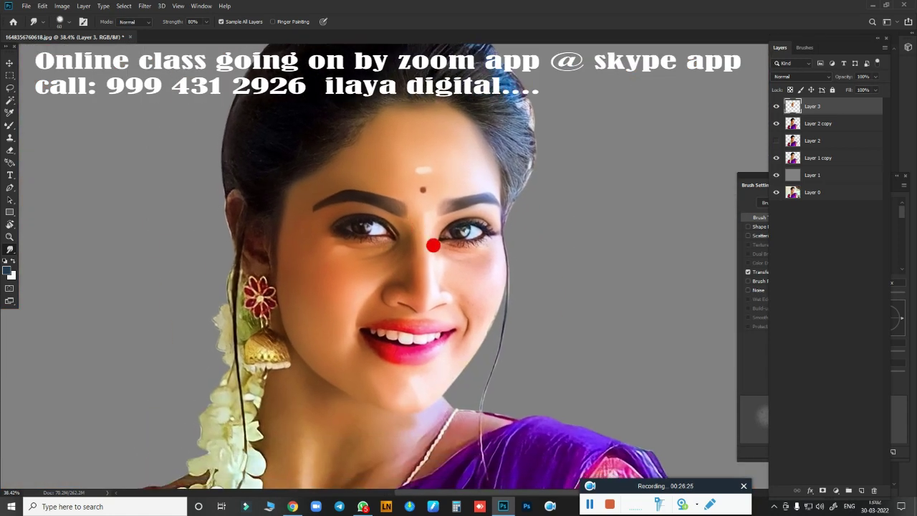
{"action": "key", "text": "ctrl+shift+s"}
{"action": "left_click", "coordinate": [456, 386]}
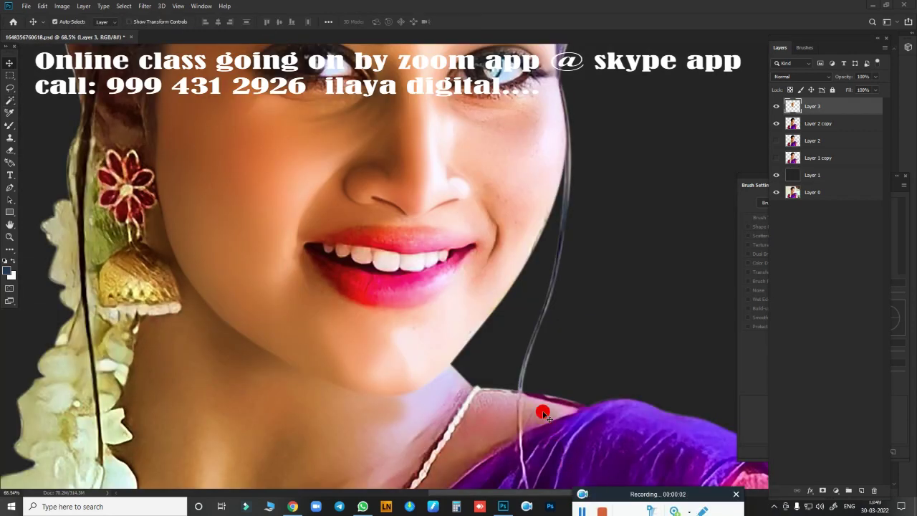
{"action": "left_click", "coordinate": [478, 327]}
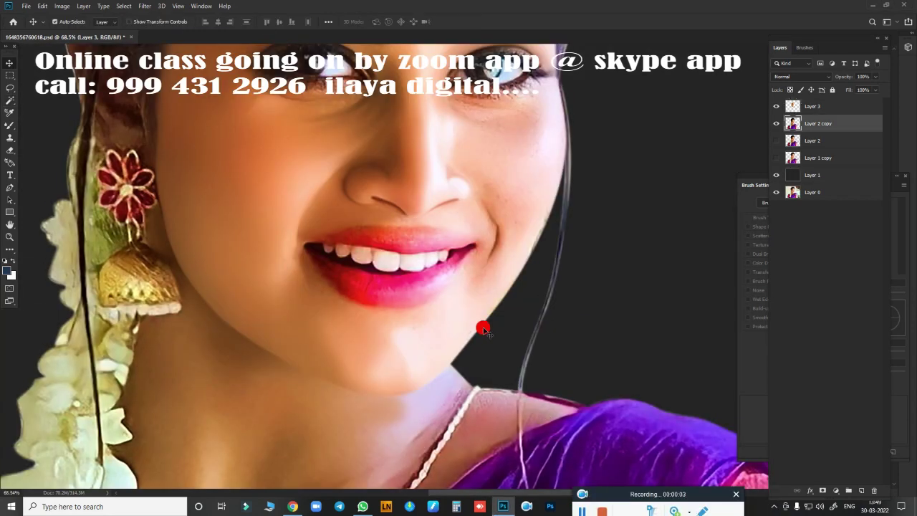
{"action": "key", "text": "r"}
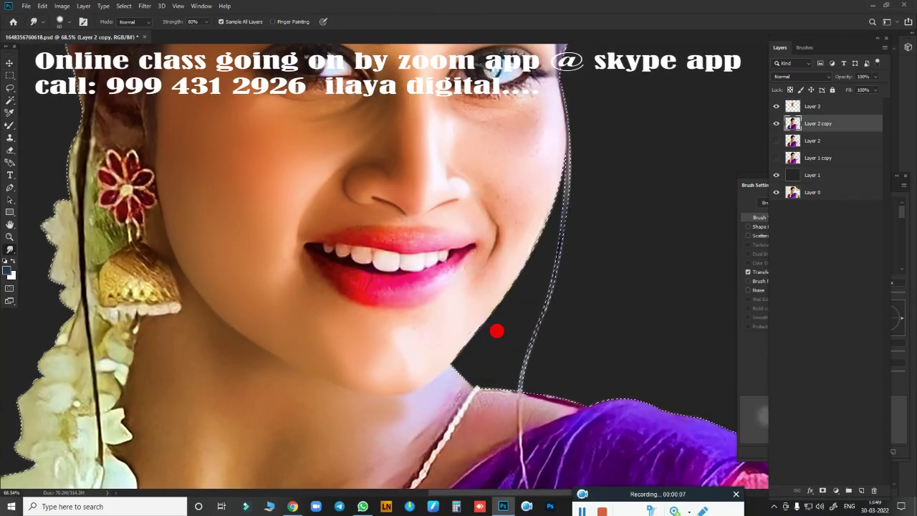
{"action": "scroll", "coordinate": [406, 297], "scroll_direction": "up", "scroll_amount": 3}
{"action": "scroll", "coordinate": [432, 329], "scroll_direction": "down", "scroll_amount": 2}
{"action": "scroll", "coordinate": [559, 198], "scroll_direction": "up", "scroll_amount": 4}
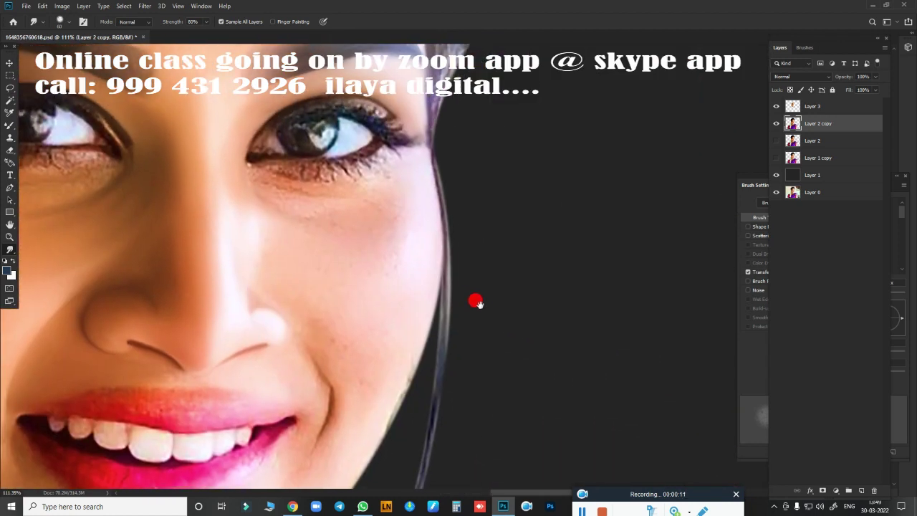
{"action": "left_click_drag", "start_coordinate": [475, 301], "coordinate": [587, 291]}
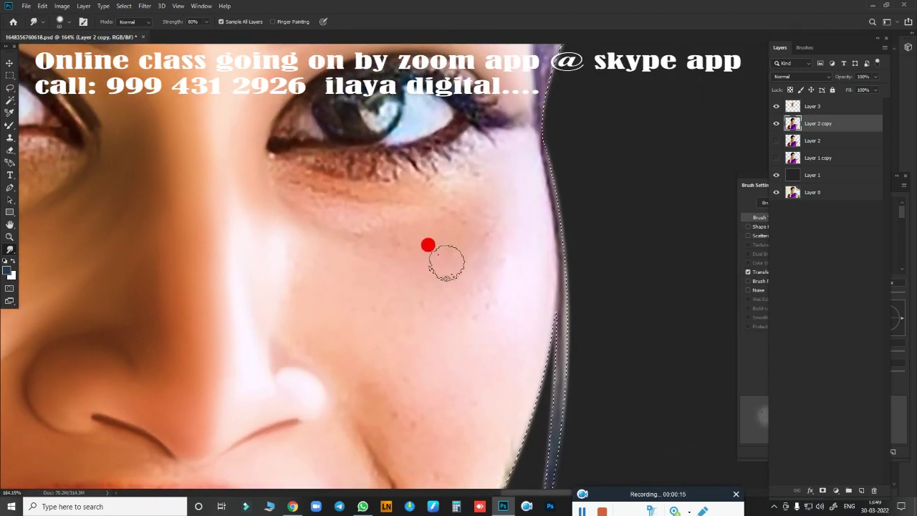
{"action": "key", "text": "b"}
{"action": "right_click", "coordinate": [421, 173]}
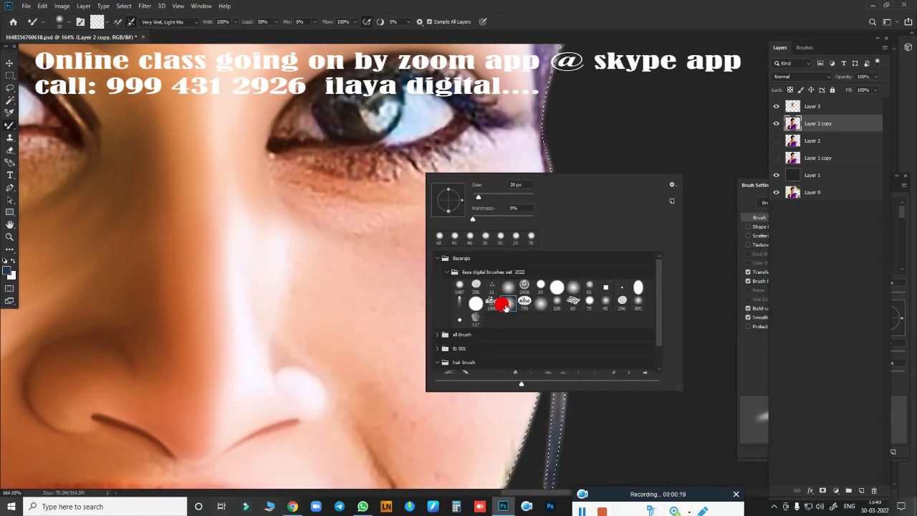
{"action": "key", "text": "Escape"}
{"action": "scroll", "coordinate": [437, 182], "scroll_direction": "down", "scroll_amount": 3}
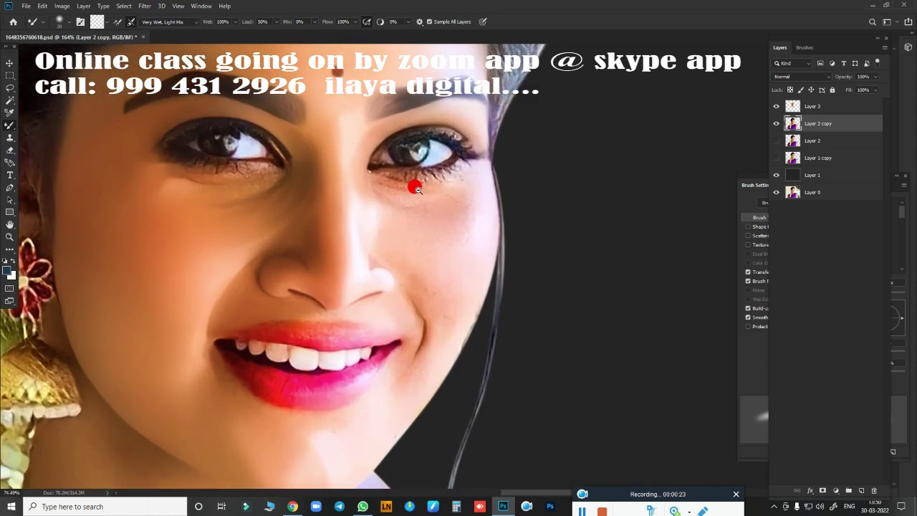
{"action": "scroll", "coordinate": [419, 184], "scroll_direction": "up", "scroll_amount": 2}
{"action": "key", "text": "e"}
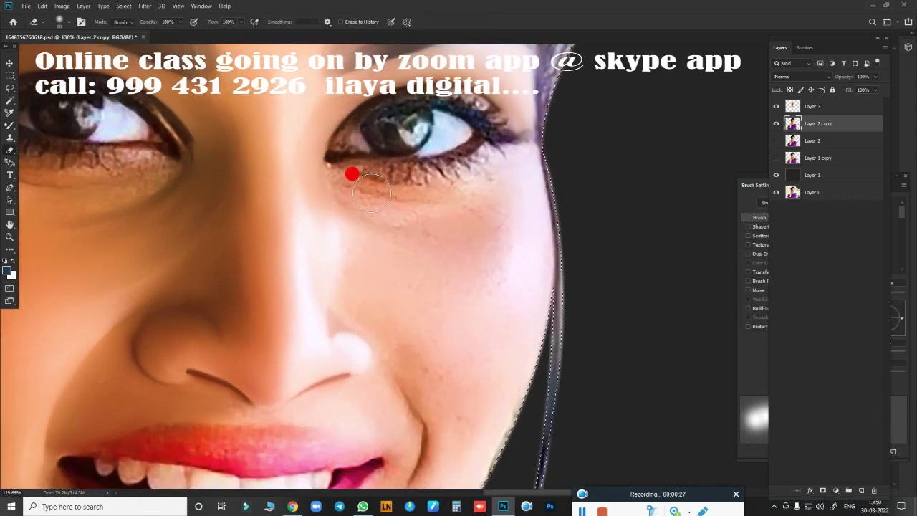
{"action": "scroll", "coordinate": [439, 237], "scroll_direction": "down", "scroll_amount": 1}
{"action": "scroll", "coordinate": [438, 251], "scroll_direction": "down", "scroll_amount": 1}
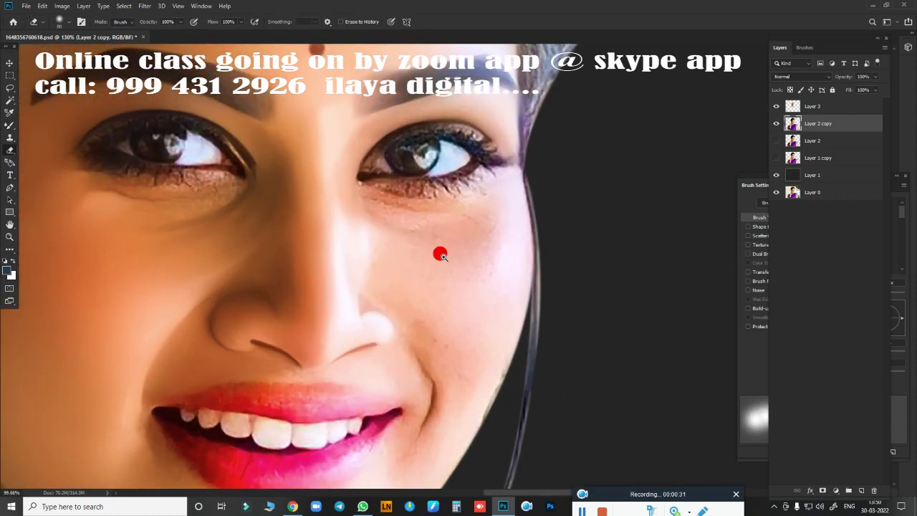
{"action": "key", "text": "bracketleft"}
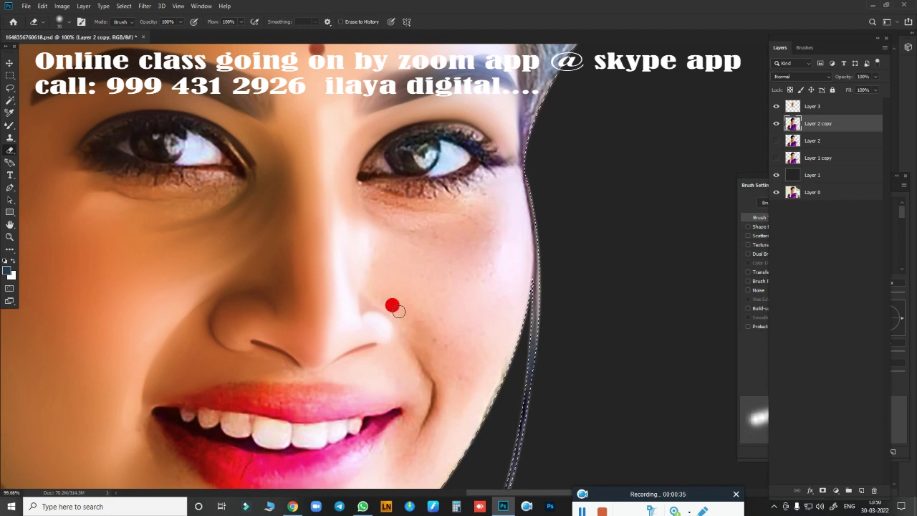
{"action": "scroll", "coordinate": [423, 273], "scroll_direction": "up", "scroll_amount": 2}
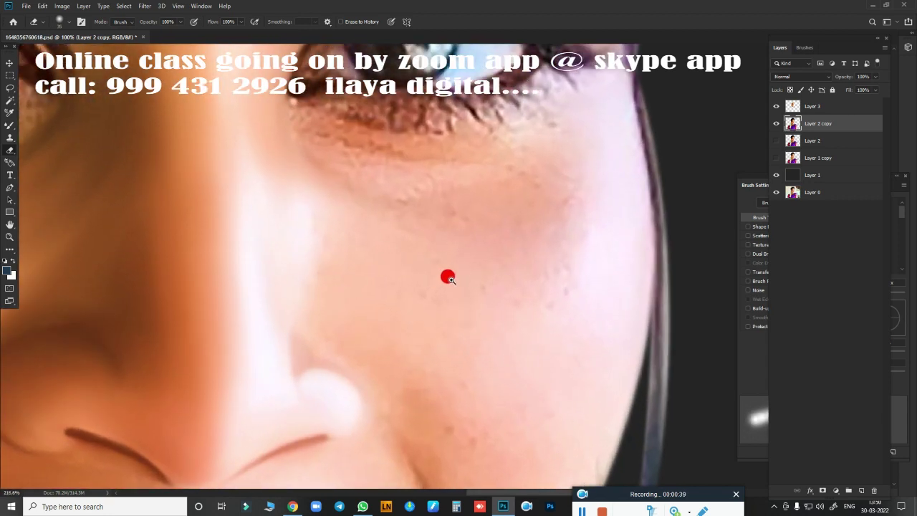
{"action": "scroll", "coordinate": [448, 278], "scroll_direction": "up", "scroll_amount": 2}
{"action": "key", "text": "b"}
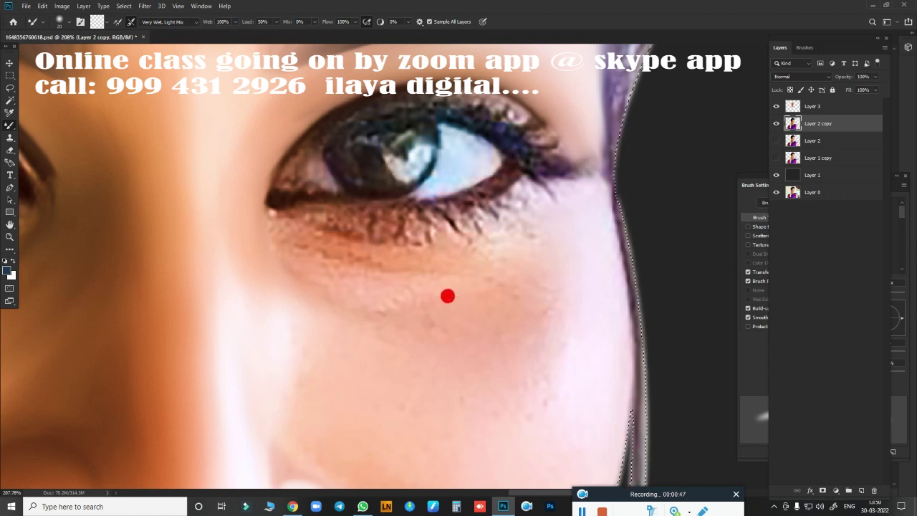
On Layer 3, blend the under-eye crease smoother with the wet Mixer Brush.
{"action": "key", "text": "r"}
{"action": "key", "text": "b"}
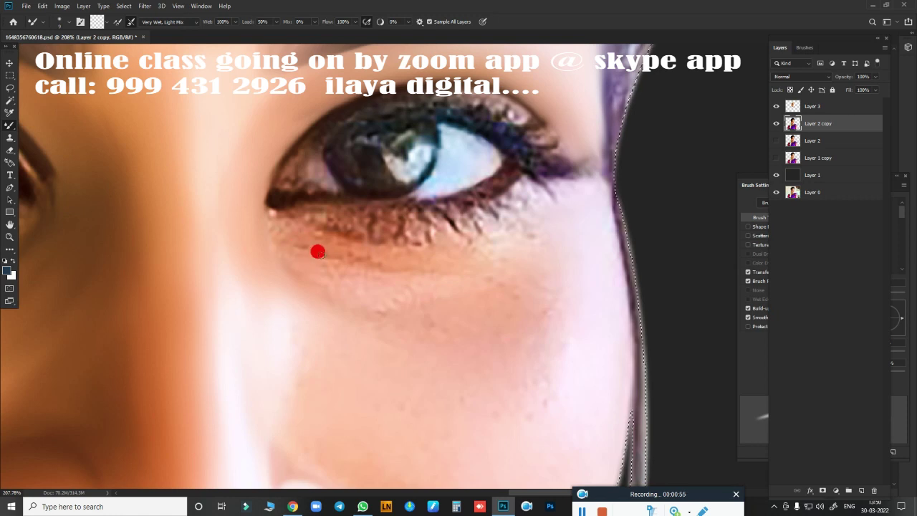
{"action": "left_click", "coordinate": [831, 107]}
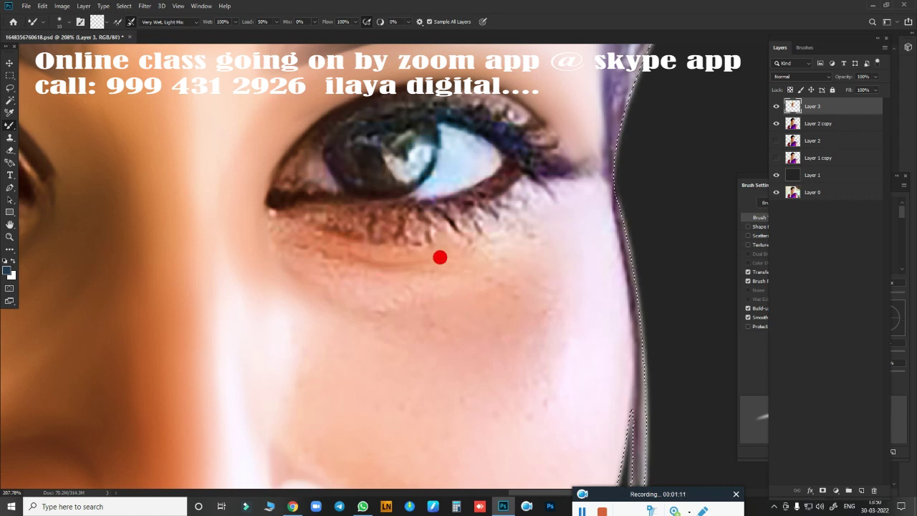
{"action": "left_click_drag", "start_coordinate": [440, 257], "coordinate": [415, 286]}
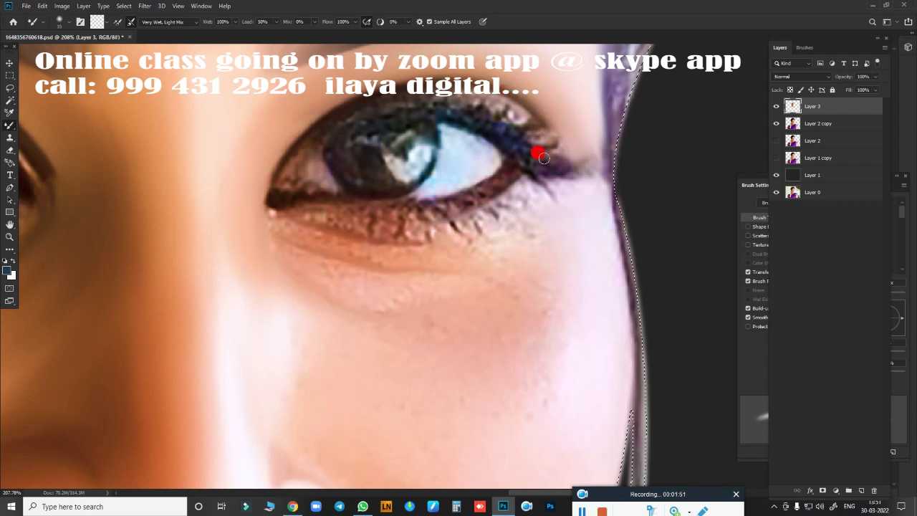
{"action": "scroll", "coordinate": [479, 239], "scroll_direction": "down", "scroll_amount": 2}
{"action": "scroll", "coordinate": [430, 262], "scroll_direction": "up", "scroll_amount": 1}
Smudge the under-eye and lower lid into a smooth band and clear small cheek blemishes.
{"action": "scroll", "coordinate": [445, 268], "scroll_direction": "up", "scroll_amount": 1}
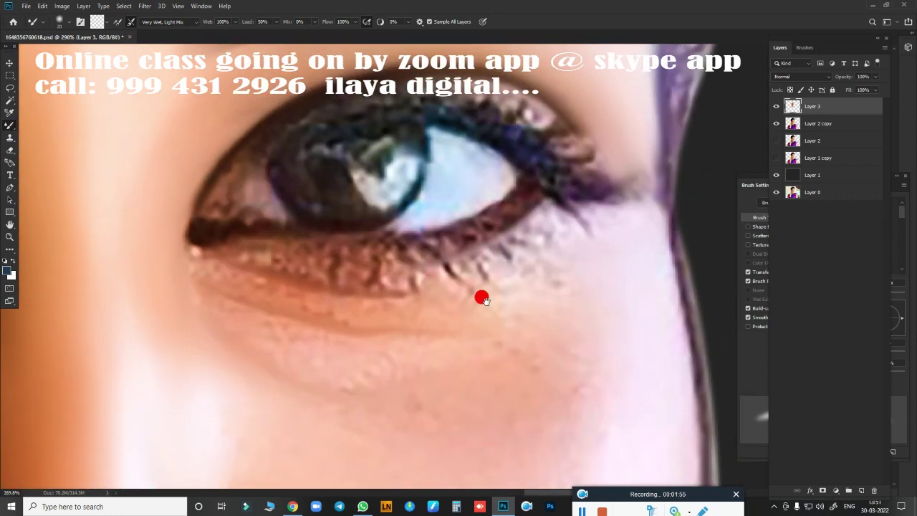
{"action": "scroll", "coordinate": [481, 296], "scroll_direction": "up", "scroll_amount": 1}
{"action": "key", "text": "r"}
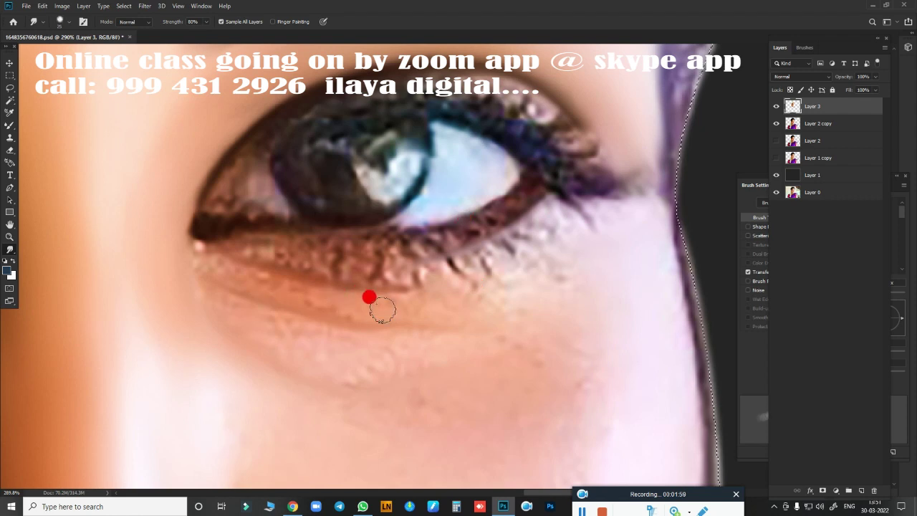
{"action": "mouse_move", "coordinate": [382, 309]}
{"action": "left_mouse_down"}
{"action": "mouse_move", "coordinate": [213, 267]}
{"action": "mouse_move", "coordinate": [291, 285]}
{"action": "left_mouse_up"}
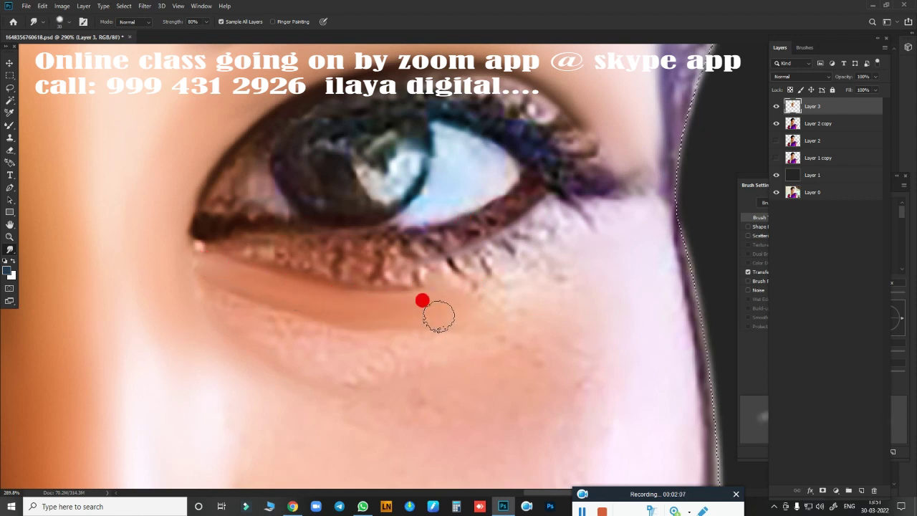
{"action": "mouse_move", "coordinate": [438, 316]}
{"action": "left_mouse_down"}
{"action": "mouse_move", "coordinate": [524, 293]}
{"action": "mouse_move", "coordinate": [511, 280]}
{"action": "mouse_move", "coordinate": [571, 245]}
{"action": "left_mouse_up"}
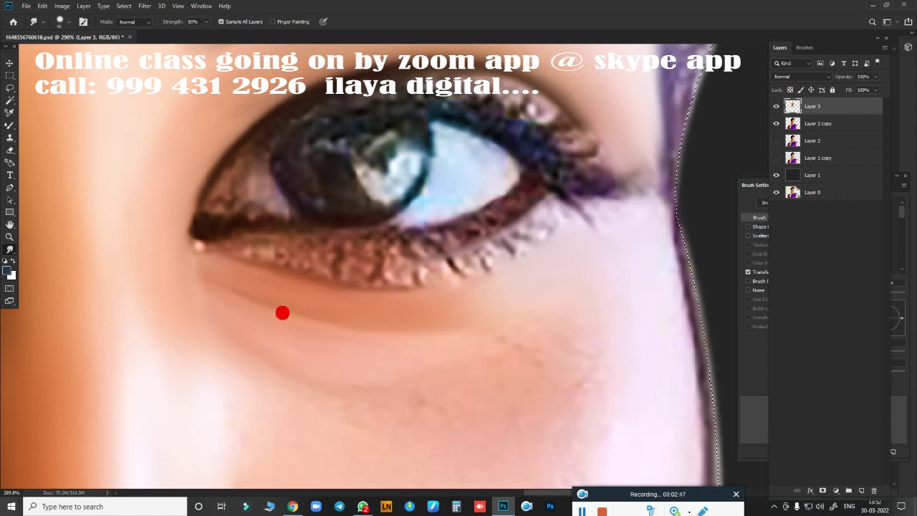
{"action": "scroll", "coordinate": [386, 381], "scroll_direction": "down", "scroll_amount": 5}
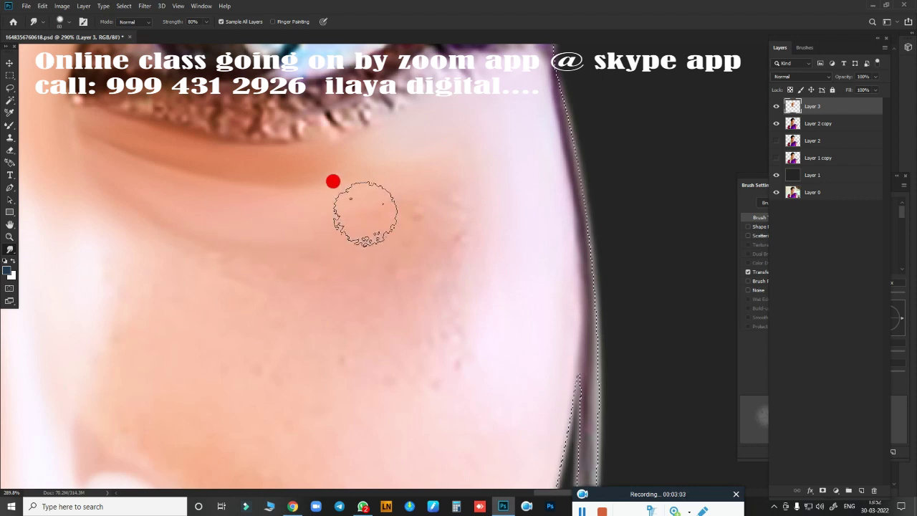
{"action": "left_click_drag", "start_coordinate": [421, 223], "coordinate": [417, 305]}
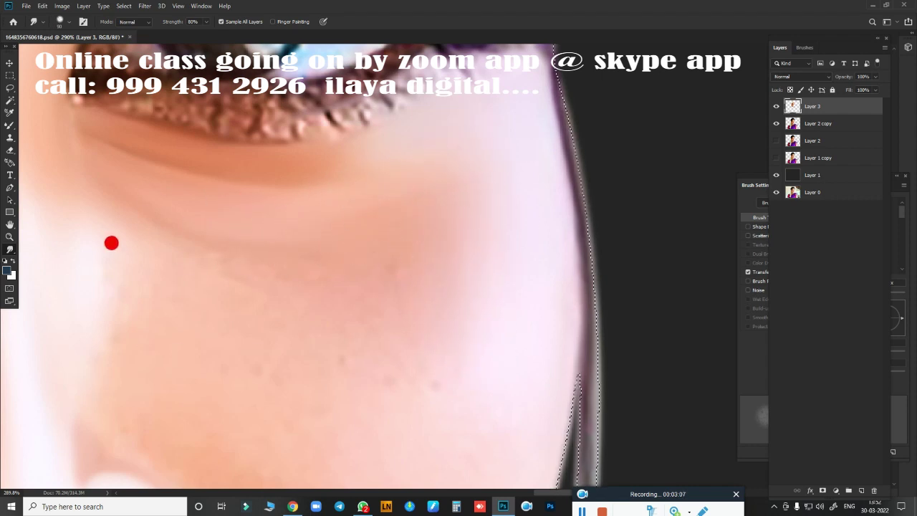
Smooth away cheek freckles, then with a smaller brush smudge from the nostril up the cheek.
{"action": "scroll", "coordinate": [437, 187], "scroll_direction": "down", "scroll_amount": 3}
{"action": "scroll", "coordinate": [448, 299], "scroll_direction": "down", "scroll_amount": 2}
{"action": "scroll", "coordinate": [448, 299], "scroll_direction": "left", "scroll_amount": 3}
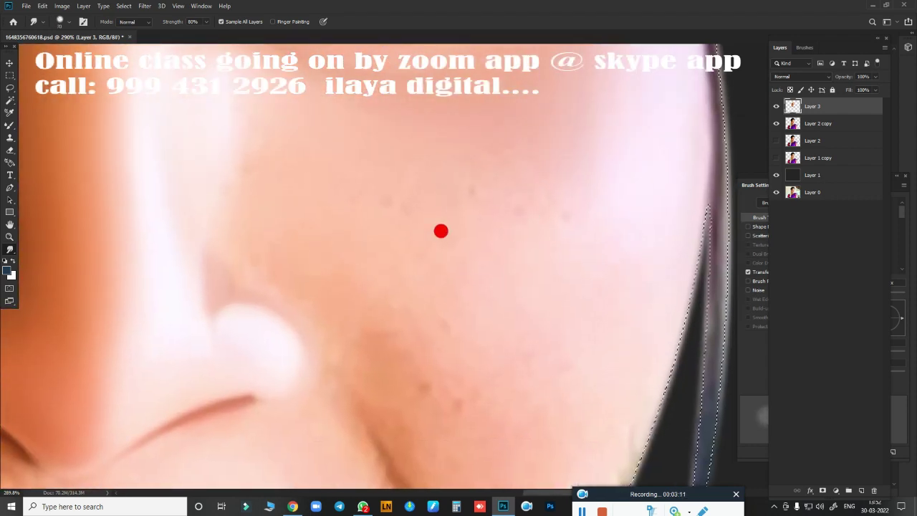
{"action": "scroll", "coordinate": [544, 276], "scroll_direction": "down", "scroll_amount": 3}
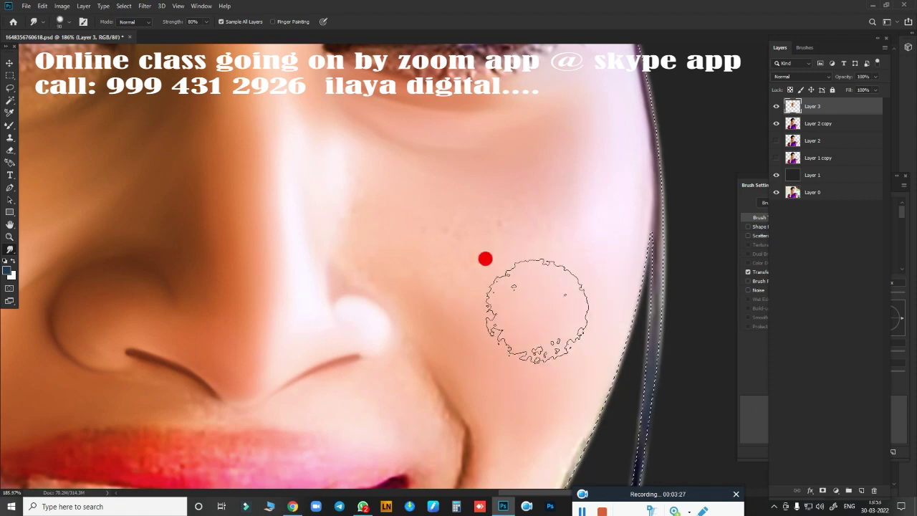
{"action": "left_click_drag", "start_coordinate": [483, 258], "coordinate": [459, 203]}
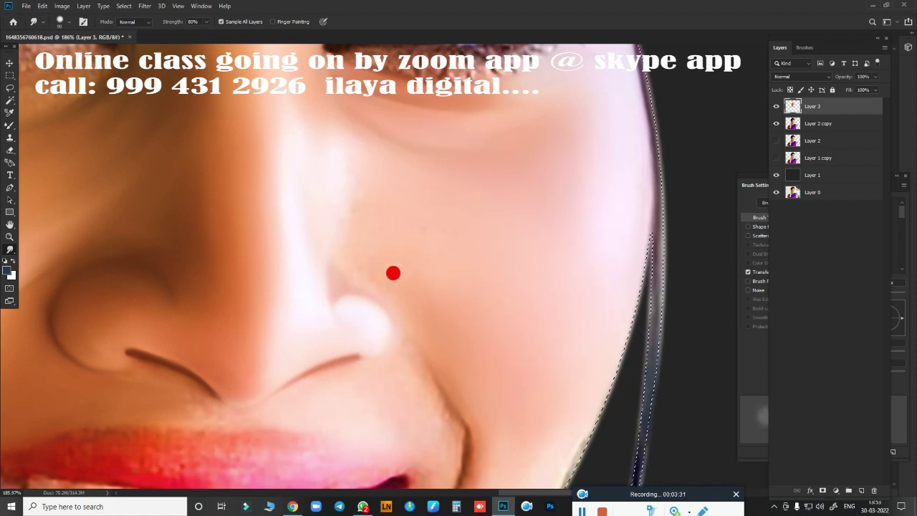
{"action": "key", "text": "bracketleft"}
{"action": "key", "text": "bracketleft"}
{"action": "scroll", "coordinate": [472, 255], "scroll_direction": "down", "scroll_amount": 2}
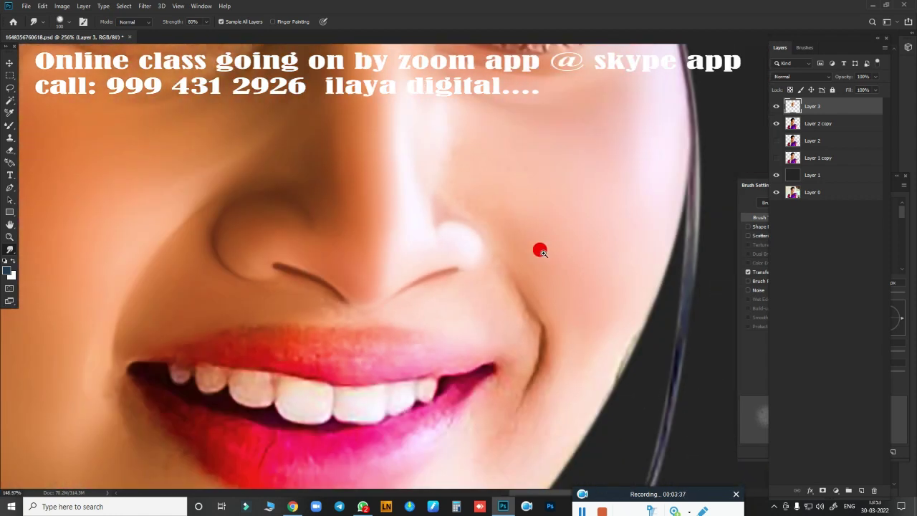
{"action": "mouse_move", "coordinate": [539, 250]}
{"action": "left_mouse_down"}
{"action": "mouse_move", "coordinate": [530, 251]}
{"action": "mouse_move", "coordinate": [565, 260]}
{"action": "mouse_move", "coordinate": [540, 237]}
{"action": "mouse_move", "coordinate": [559, 213]}
{"action": "mouse_move", "coordinate": [507, 229]}
{"action": "mouse_move", "coordinate": [563, 245]}
{"action": "mouse_move", "coordinate": [524, 248]}
{"action": "mouse_move", "coordinate": [513, 282]}
{"action": "mouse_move", "coordinate": [430, 165]}
{"action": "mouse_move", "coordinate": [422, 172]}
{"action": "mouse_move", "coordinate": [381, 130]}
{"action": "mouse_move", "coordinate": [573, 143]}
{"action": "mouse_move", "coordinate": [397, 184]}
{"action": "mouse_move", "coordinate": [486, 390]}
{"action": "left_mouse_up"}
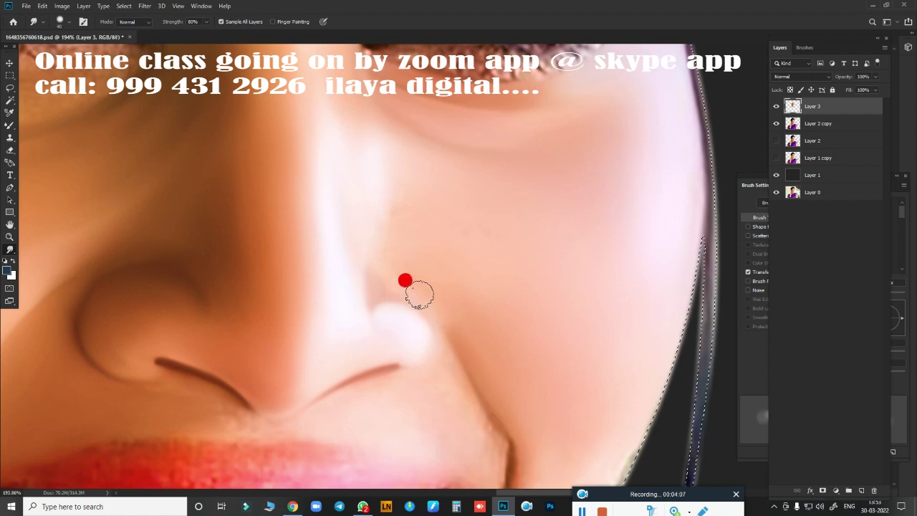
{"action": "mouse_move", "coordinate": [424, 279]}
{"action": "left_mouse_down"}
{"action": "mouse_move", "coordinate": [376, 246]}
{"action": "mouse_move", "coordinate": [374, 200]}
{"action": "mouse_move", "coordinate": [387, 167]}
{"action": "mouse_move", "coordinate": [432, 150]}
{"action": "mouse_move", "coordinate": [354, 201]}
{"action": "mouse_move", "coordinate": [573, 282]}
{"action": "mouse_move", "coordinate": [401, 157]}
{"action": "mouse_move", "coordinate": [569, 174]}
{"action": "left_mouse_up"}
Start a Pen path beside the nose, curving around the nostril to above the upper lip.
{"action": "scroll", "coordinate": [577, 385], "scroll_direction": "down", "scroll_amount": 5}
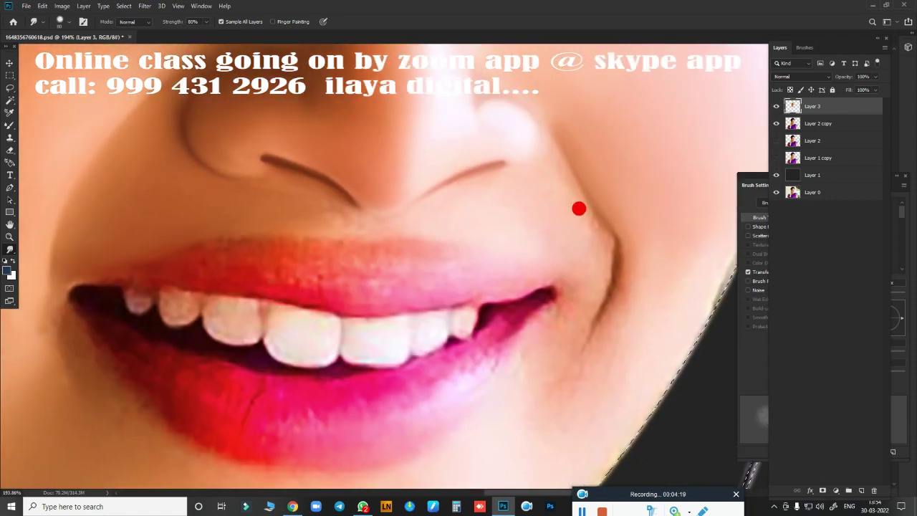
{"action": "key", "text": "p"}
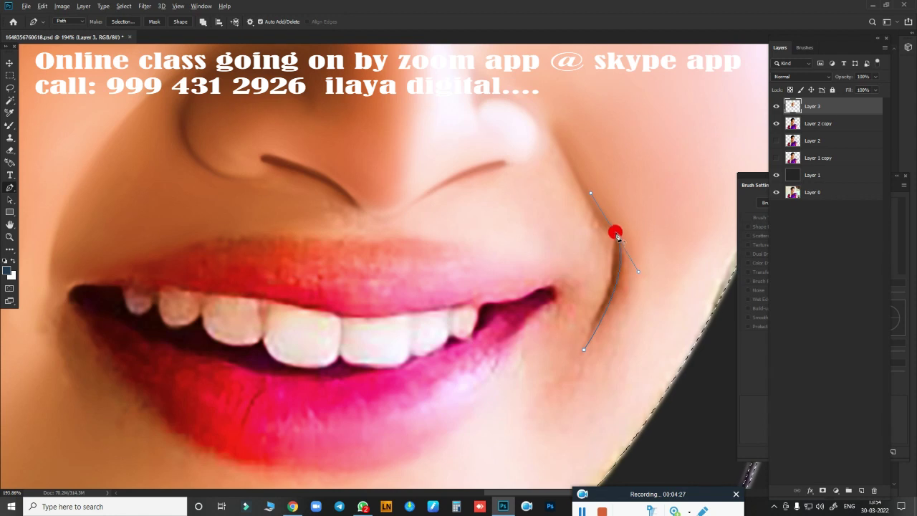
{"action": "left_click", "coordinate": [549, 122]}
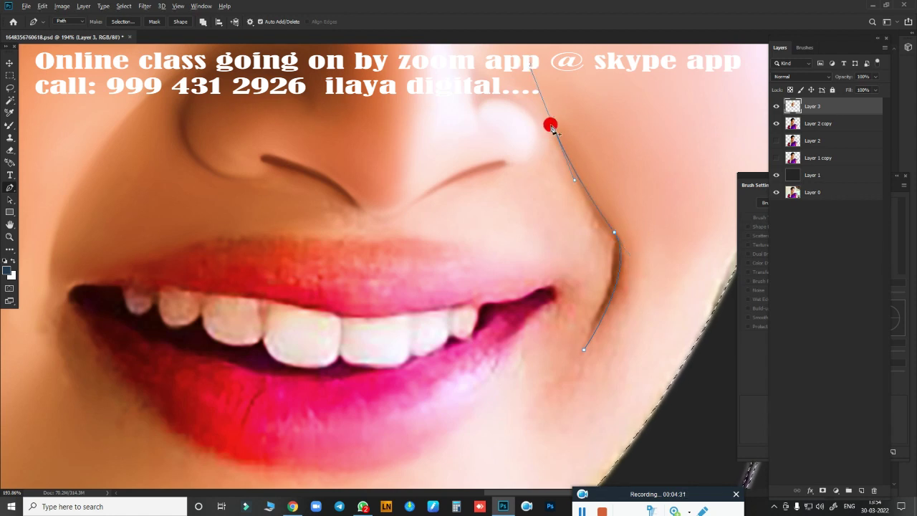
{"action": "mouse_move", "coordinate": [549, 122]}
{"action": "left_mouse_down"}
{"action": "mouse_move", "coordinate": [469, 215]}
{"action": "mouse_move", "coordinate": [461, 205]}
{"action": "left_mouse_up"}
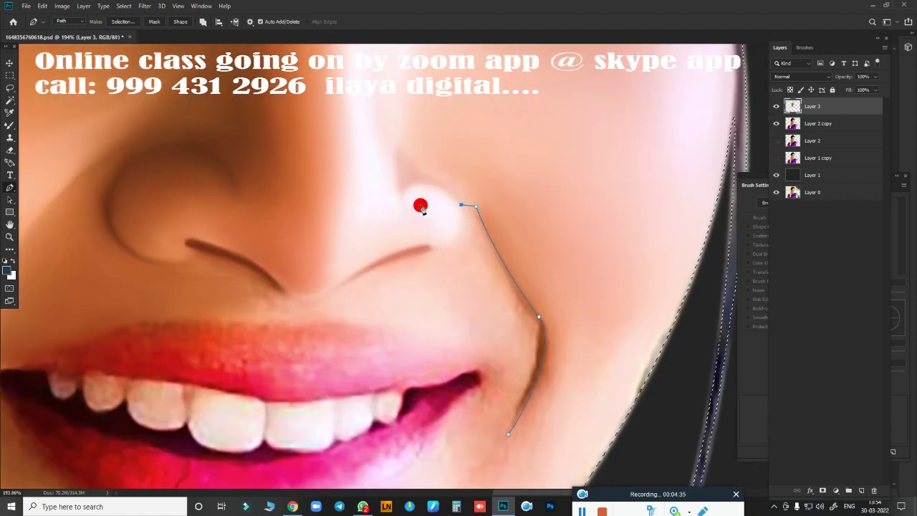
{"action": "left_click_drag", "start_coordinate": [384, 212], "coordinate": [370, 222]}
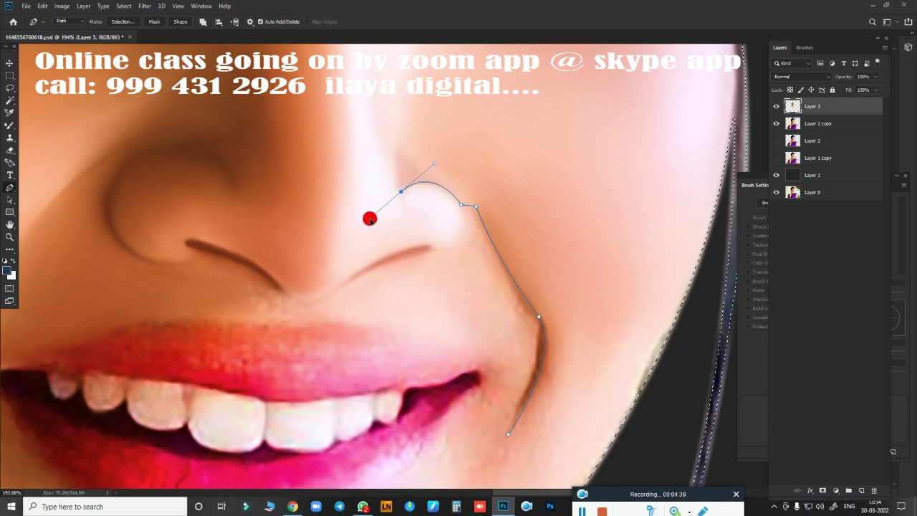
{"action": "left_click_drag", "start_coordinate": [306, 286], "coordinate": [321, 322]}
{"action": "scroll", "coordinate": [352, 330], "scroll_direction": "down", "scroll_amount": 5}
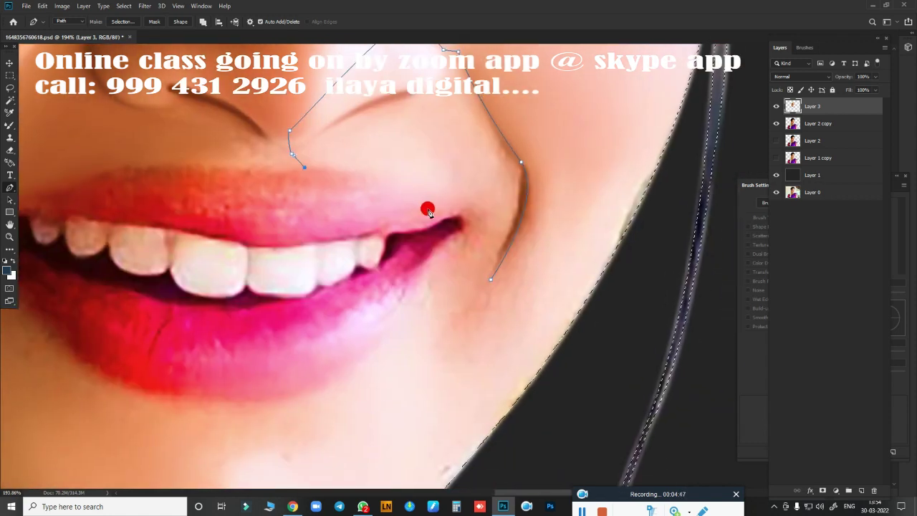
Continue the path round the lip corner to a point below the lower lip.
{"action": "mouse_move", "coordinate": [468, 223]}
{"action": "left_mouse_down"}
{"action": "mouse_move", "coordinate": [445, 268]}
{"action": "mouse_move", "coordinate": [451, 274]}
{"action": "left_mouse_up"}
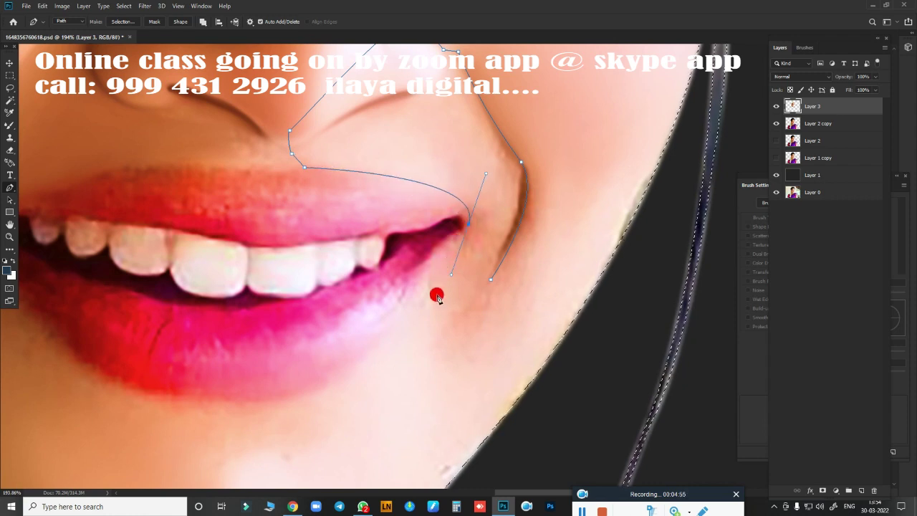
{"action": "left_click_drag", "start_coordinate": [390, 342], "coordinate": [473, 260]}
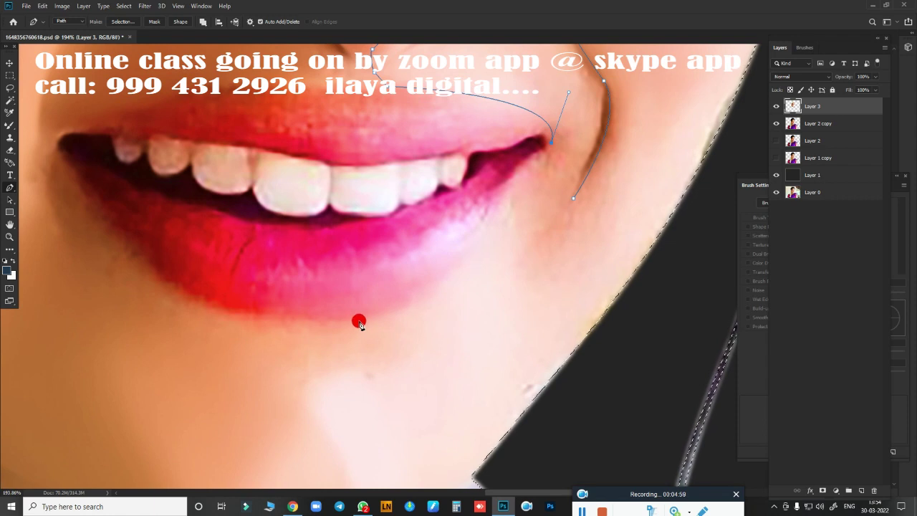
{"action": "left_click_drag", "start_coordinate": [360, 324], "coordinate": [236, 355]}
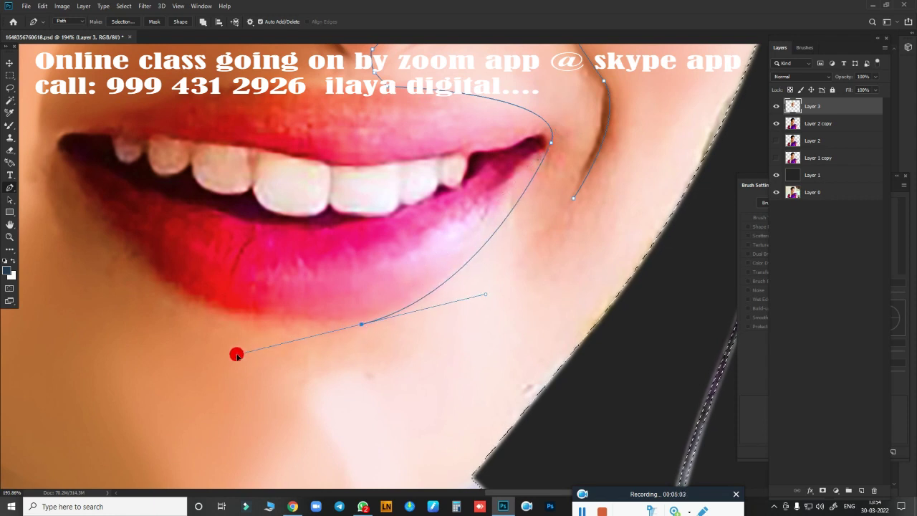
{"action": "key", "text": "ctrl+z"}
{"action": "left_click_drag", "start_coordinate": [344, 322], "coordinate": [234, 321]}
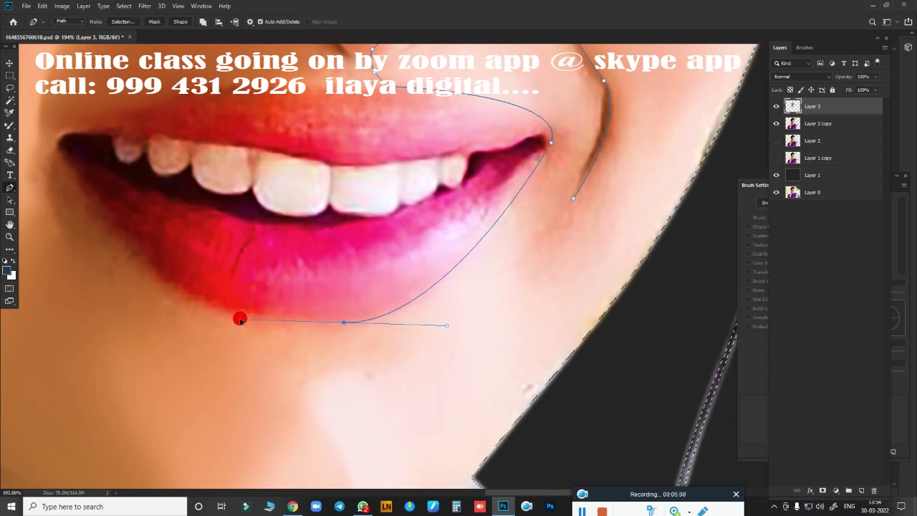
{"action": "left_click", "coordinate": [344, 326], "text": "alt"}
{"action": "scroll", "coordinate": [380, 352], "scroll_direction": "left", "scroll_amount": 5}
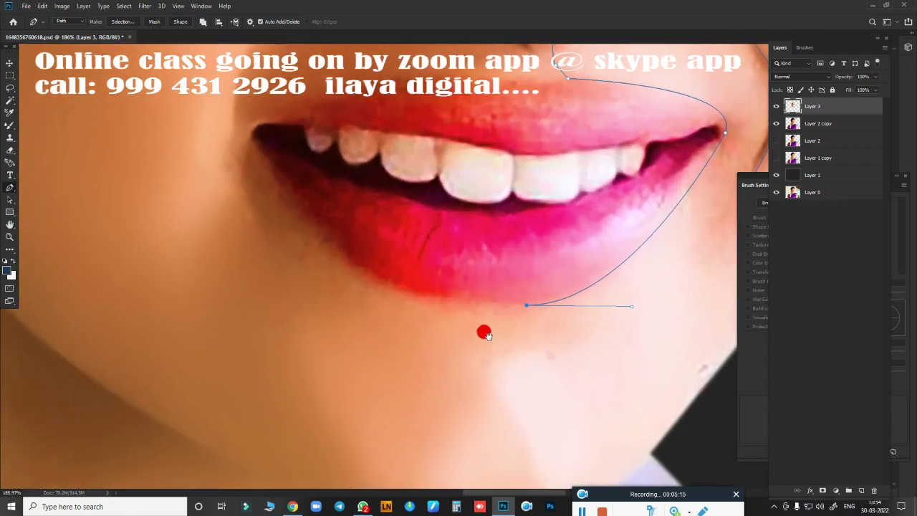
{"action": "scroll", "coordinate": [365, 259], "scroll_direction": "down", "scroll_amount": 1}
Trace the lower lip's left side to the left lip corner and onto the upper lip.
{"action": "mouse_move", "coordinate": [364, 261]}
{"action": "left_mouse_down"}
{"action": "mouse_move", "coordinate": [339, 228]}
{"action": "mouse_move", "coordinate": [300, 207]}
{"action": "left_mouse_up"}
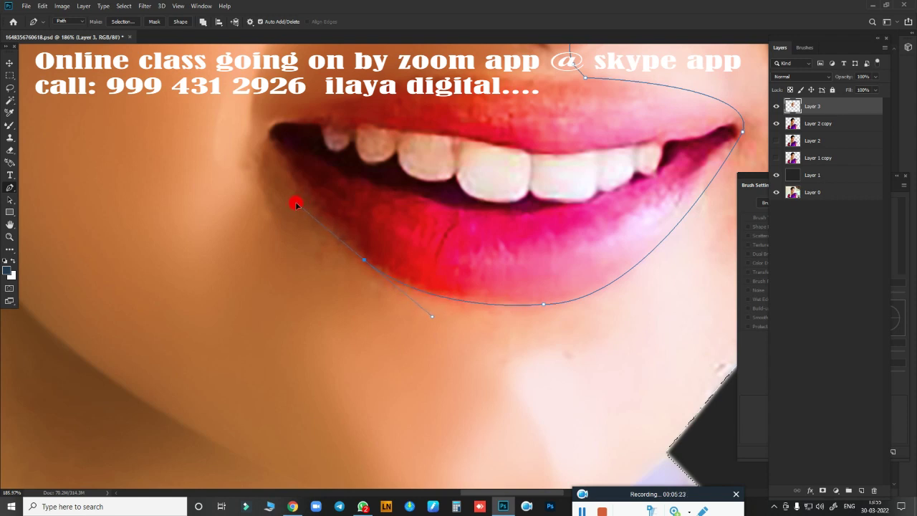
{"action": "left_click", "coordinate": [364, 260], "text": "alt"}
{"action": "left_click_drag", "start_coordinate": [271, 143], "coordinate": [262, 124]}
{"action": "left_click", "coordinate": [271, 144], "text": "alt"}
{"action": "scroll", "coordinate": [286, 180], "scroll_direction": "up", "scroll_amount": 3}
{"action": "scroll", "coordinate": [287, 179], "scroll_direction": "right", "scroll_amount": 3}
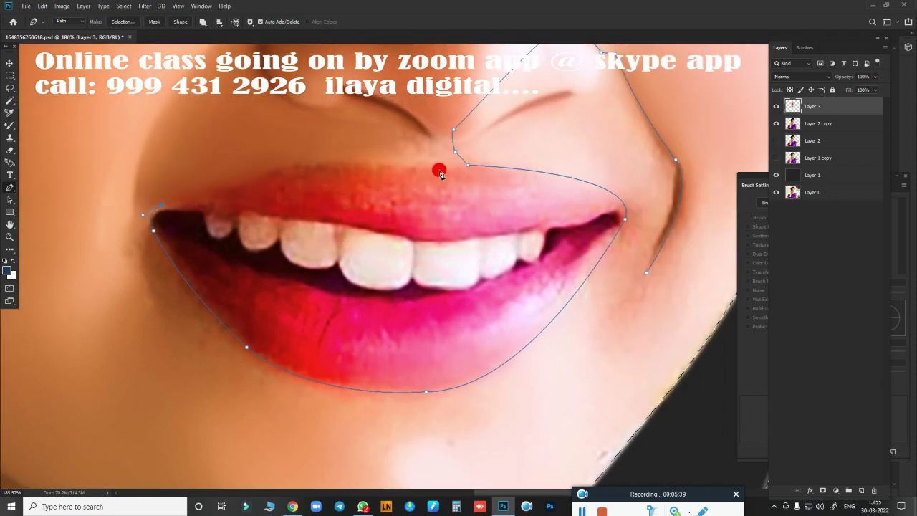
{"action": "left_click_drag", "start_coordinate": [437, 166], "coordinate": [600, 193]}
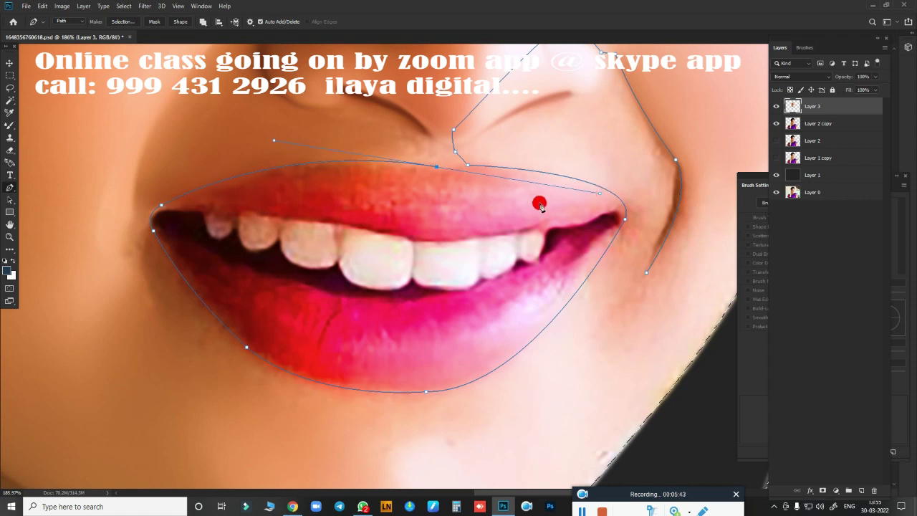
{"action": "key", "text": "ctrl+z"}
{"action": "mouse_move", "coordinate": [433, 170]}
{"action": "left_mouse_down"}
{"action": "mouse_move", "coordinate": [499, 196]}
{"action": "mouse_move", "coordinate": [550, 198]}
{"action": "left_mouse_up"}
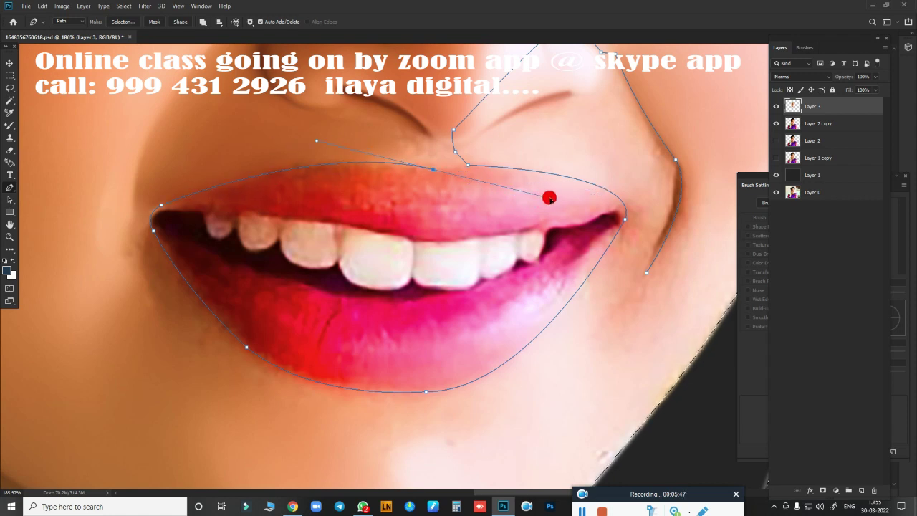
{"action": "left_click", "coordinate": [434, 170], "text": "alt"}
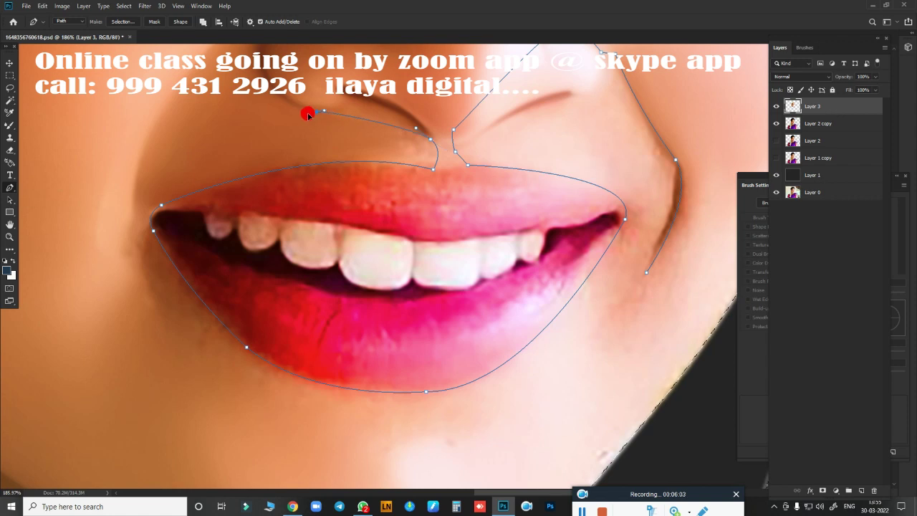
Extend the path across the left cheek and chin, close it, and convert it to a selection.
{"action": "left_click_drag", "start_coordinate": [307, 114], "coordinate": [257, 127]}
{"action": "left_click", "coordinate": [70, 124]}
{"action": "left_click", "coordinate": [67, 432]}
{"action": "left_click_drag", "start_coordinate": [127, 468], "coordinate": [154, 476]}
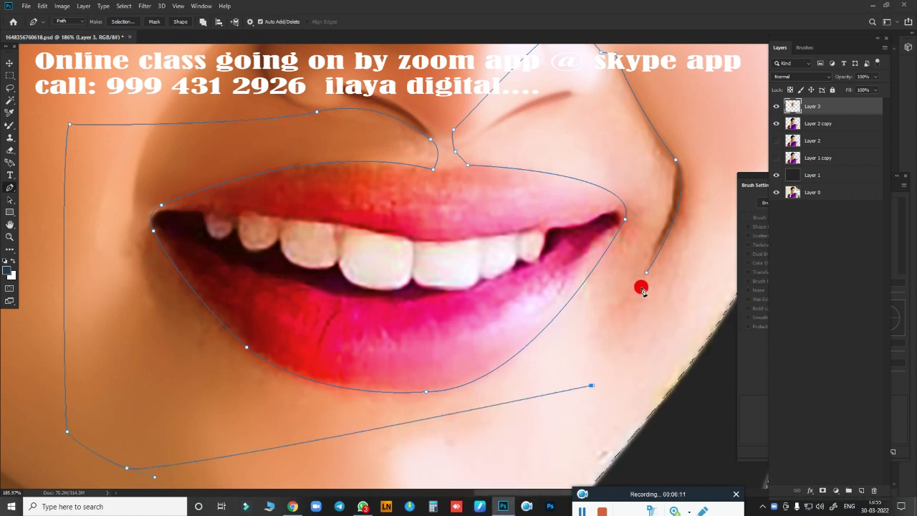
{"action": "left_click", "coordinate": [525, 471]}
{"action": "left_click_drag", "start_coordinate": [588, 395], "coordinate": [588, 404]}
{"action": "key", "text": "ctrl+Return"}
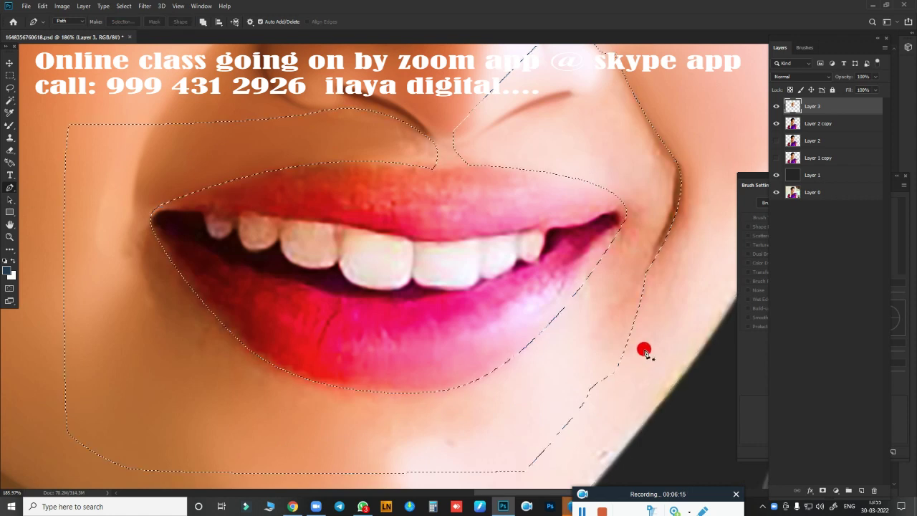
Feather the new lip-outline selection and confirm the feather setting.
{"action": "key", "text": "shift+F6"}
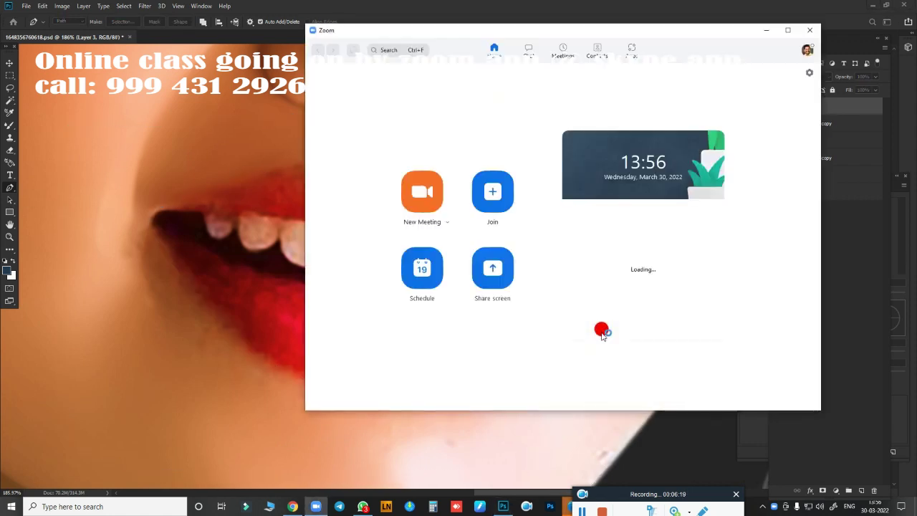
{"action": "left_click", "coordinate": [804, 28]}
{"action": "key", "text": "Return"}
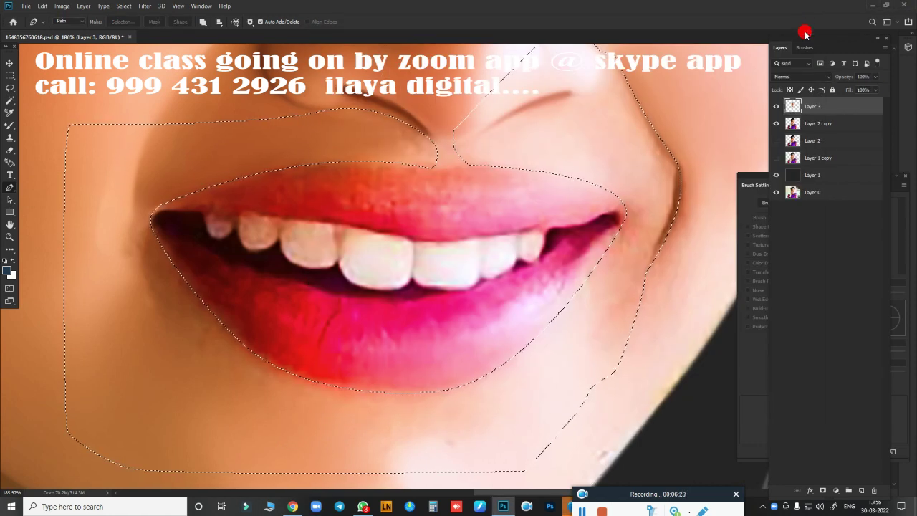
Smudge at 80% strength to blend both lower-lip edges and the right lip corner into the skin.
{"action": "key", "text": "r"}
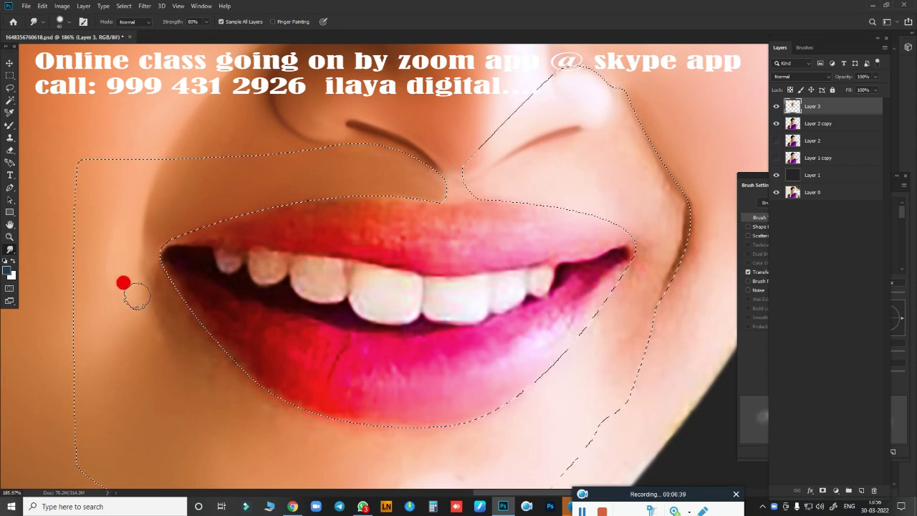
{"action": "scroll", "coordinate": [440, 260], "scroll_direction": "down", "scroll_amount": 3}
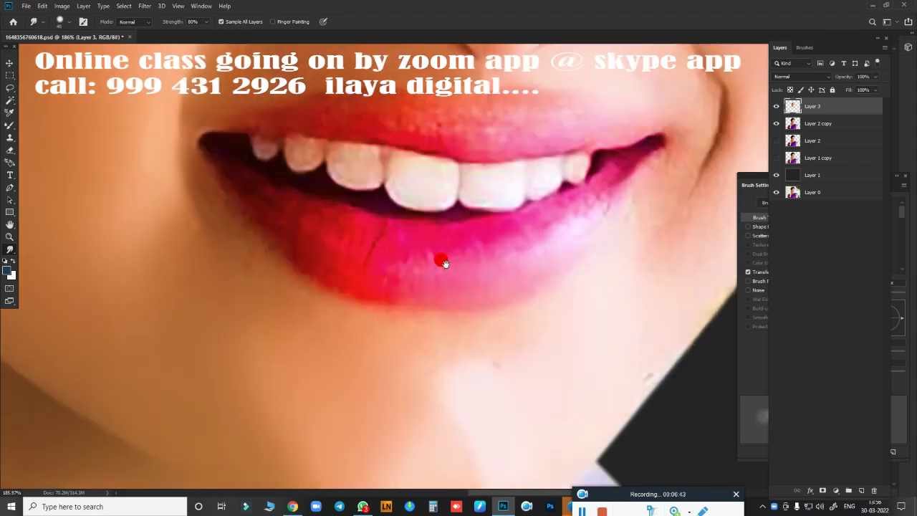
{"action": "scroll", "coordinate": [439, 322], "scroll_direction": "down", "scroll_amount": 2}
{"action": "left_click_drag", "start_coordinate": [412, 292], "coordinate": [344, 278]}
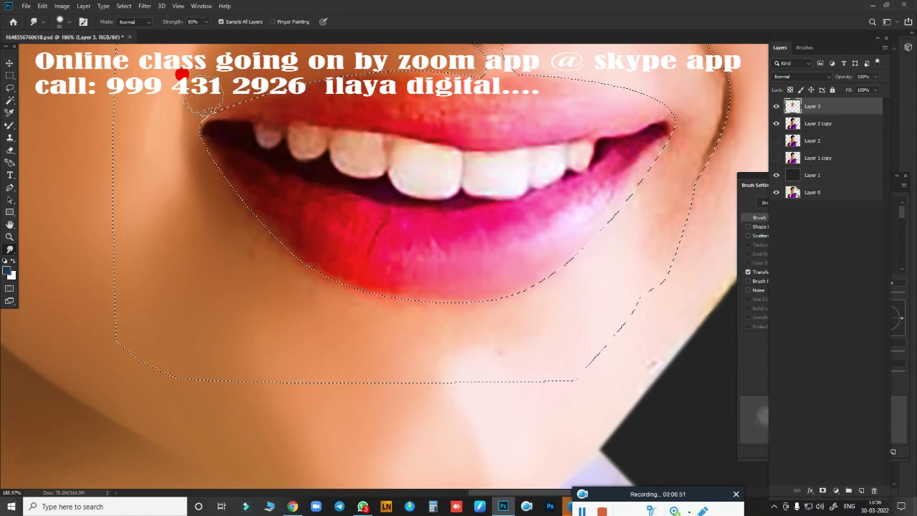
{"action": "mouse_move", "coordinate": [203, 100]}
{"action": "left_mouse_down"}
{"action": "mouse_move", "coordinate": [270, 238]}
{"action": "mouse_move", "coordinate": [205, 180]}
{"action": "mouse_move", "coordinate": [271, 245]}
{"action": "mouse_move", "coordinate": [266, 219]}
{"action": "mouse_move", "coordinate": [368, 291]}
{"action": "mouse_move", "coordinate": [207, 244]}
{"action": "mouse_move", "coordinate": [331, 275]}
{"action": "mouse_move", "coordinate": [409, 248]}
{"action": "left_mouse_up"}
{"action": "mouse_move", "coordinate": [416, 299]}
{"action": "left_mouse_down"}
{"action": "mouse_move", "coordinate": [481, 302]}
{"action": "mouse_move", "coordinate": [299, 263]}
{"action": "left_mouse_up"}
{"action": "mouse_move", "coordinate": [505, 252]}
{"action": "left_mouse_down"}
{"action": "mouse_move", "coordinate": [578, 223]}
{"action": "mouse_move", "coordinate": [473, 286]}
{"action": "mouse_move", "coordinate": [531, 285]}
{"action": "left_mouse_up"}
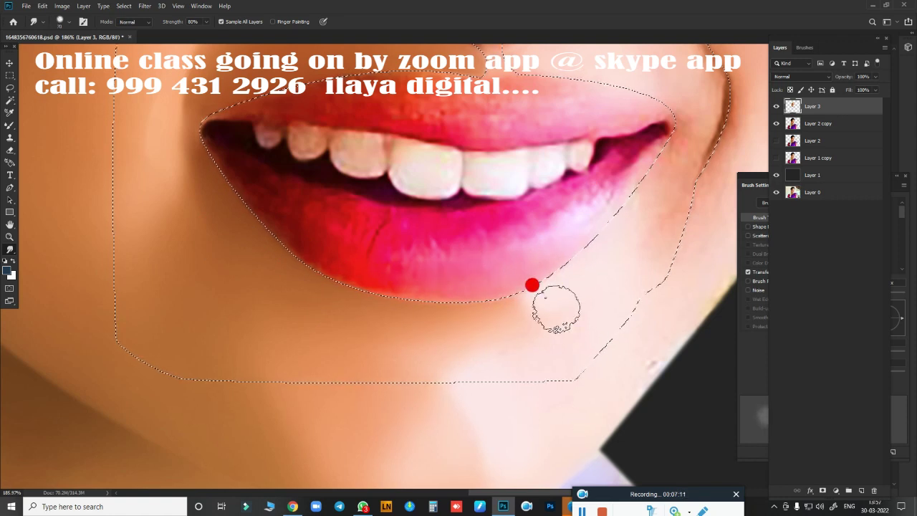
{"action": "left_click_drag", "start_coordinate": [596, 256], "coordinate": [679, 101]}
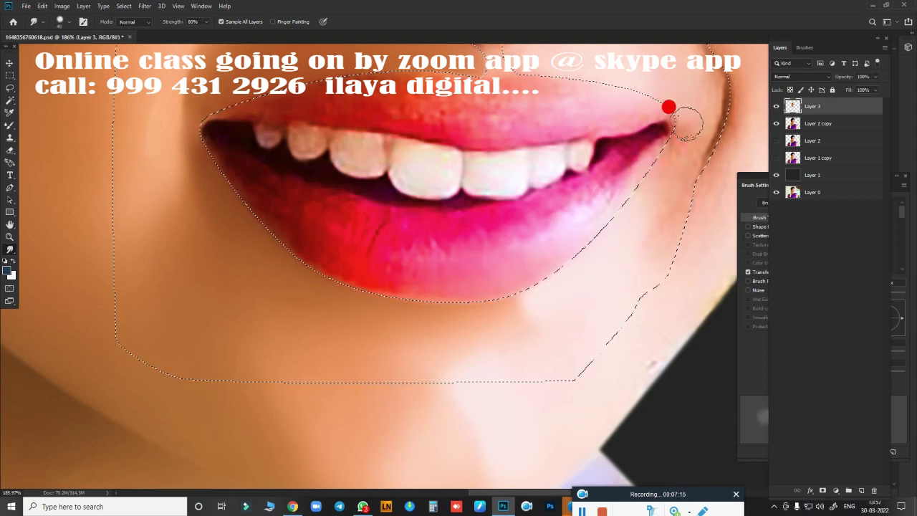
{"action": "mouse_move", "coordinate": [640, 209]}
{"action": "left_mouse_down"}
{"action": "mouse_move", "coordinate": [684, 126]}
{"action": "mouse_move", "coordinate": [618, 207]}
{"action": "mouse_move", "coordinate": [665, 120]}
{"action": "mouse_move", "coordinate": [559, 295]}
{"action": "mouse_move", "coordinate": [647, 266]}
{"action": "mouse_move", "coordinate": [688, 205]}
{"action": "mouse_move", "coordinate": [647, 277]}
{"action": "mouse_move", "coordinate": [515, 386]}
{"action": "mouse_move", "coordinate": [490, 378]}
{"action": "mouse_move", "coordinate": [513, 366]}
{"action": "mouse_move", "coordinate": [466, 358]}
{"action": "mouse_move", "coordinate": [286, 384]}
{"action": "mouse_move", "coordinate": [389, 495]}
{"action": "mouse_move", "coordinate": [519, 339]}
{"action": "mouse_move", "coordinate": [547, 340]}
{"action": "mouse_move", "coordinate": [418, 160]}
{"action": "mouse_move", "coordinate": [370, 176]}
{"action": "mouse_move", "coordinate": [428, 171]}
{"action": "mouse_move", "coordinate": [380, 191]}
{"action": "mouse_move", "coordinate": [497, 200]}
{"action": "mouse_move", "coordinate": [540, 166]}
{"action": "mouse_move", "coordinate": [561, 207]}
{"action": "mouse_move", "coordinate": [546, 284]}
{"action": "mouse_move", "coordinate": [503, 341]}
{"action": "mouse_move", "coordinate": [520, 246]}
{"action": "mouse_move", "coordinate": [520, 274]}
{"action": "mouse_move", "coordinate": [506, 262]}
{"action": "mouse_move", "coordinate": [517, 187]}
{"action": "mouse_move", "coordinate": [435, 291]}
{"action": "mouse_move", "coordinate": [466, 250]}
{"action": "mouse_move", "coordinate": [456, 220]}
{"action": "mouse_move", "coordinate": [508, 303]}
{"action": "mouse_move", "coordinate": [477, 268]}
{"action": "mouse_move", "coordinate": [504, 308]}
{"action": "mouse_move", "coordinate": [497, 360]}
{"action": "mouse_move", "coordinate": [399, 201]}
{"action": "mouse_move", "coordinate": [434, 207]}
{"action": "mouse_move", "coordinate": [397, 203]}
{"action": "mouse_move", "coordinate": [405, 219]}
{"action": "mouse_move", "coordinate": [394, 209]}
{"action": "mouse_move", "coordinate": [503, 299]}
{"action": "mouse_move", "coordinate": [493, 241]}
{"action": "mouse_move", "coordinate": [520, 309]}
{"action": "mouse_move", "coordinate": [451, 184]}
{"action": "mouse_move", "coordinate": [511, 365]}
{"action": "mouse_move", "coordinate": [530, 365]}
{"action": "mouse_move", "coordinate": [547, 334]}
{"action": "left_mouse_up"}
Check the blend, then smooth the lower lip's bottom edge and both lip corners.
{"action": "scroll", "coordinate": [547, 334], "scroll_direction": "down", "scroll_amount": 5}
{"action": "mouse_move", "coordinate": [547, 170]}
{"action": "left_mouse_down"}
{"action": "mouse_move", "coordinate": [524, 241]}
{"action": "mouse_move", "coordinate": [583, 122]}
{"action": "left_mouse_up"}
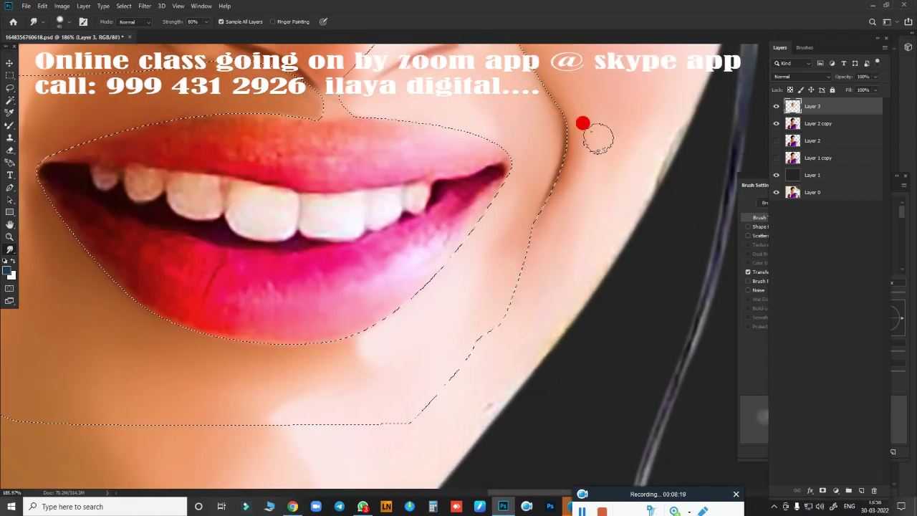
{"action": "scroll", "coordinate": [574, 209], "scroll_direction": "down", "scroll_amount": 5}
{"action": "mouse_move", "coordinate": [351, 339]}
{"action": "left_mouse_down"}
{"action": "mouse_move", "coordinate": [480, 403]}
{"action": "mouse_move", "coordinate": [466, 368]}
{"action": "mouse_move", "coordinate": [225, 188]}
{"action": "mouse_move", "coordinate": [254, 226]}
{"action": "mouse_move", "coordinate": [268, 217]}
{"action": "left_mouse_up"}
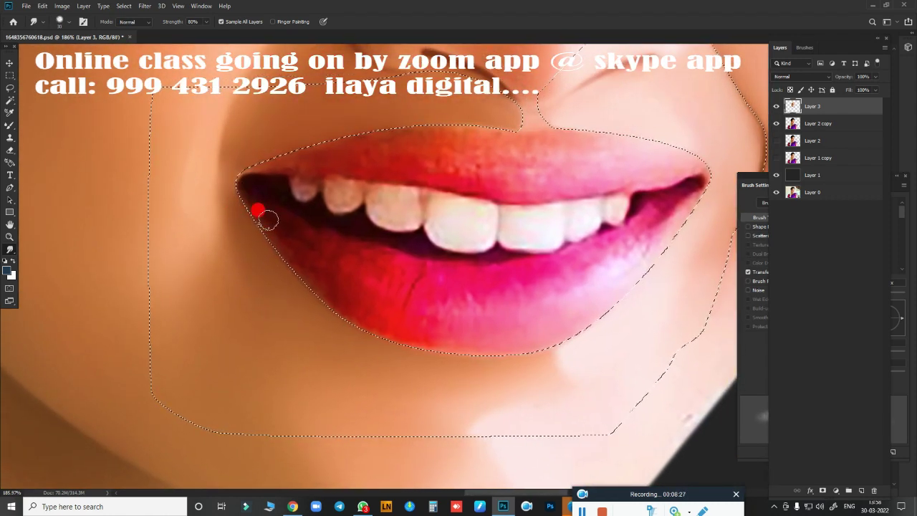
{"action": "key", "text": "ctrl+d"}
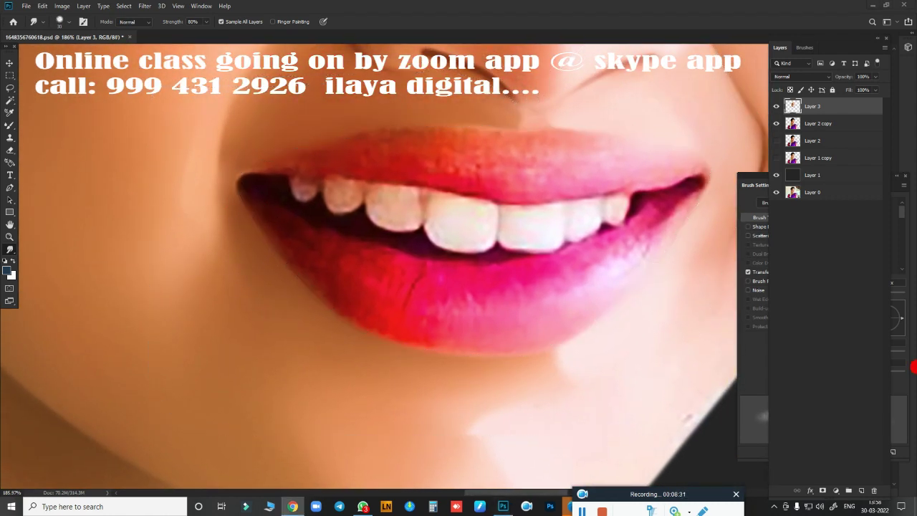
{"action": "key", "text": "ctrl+z"}
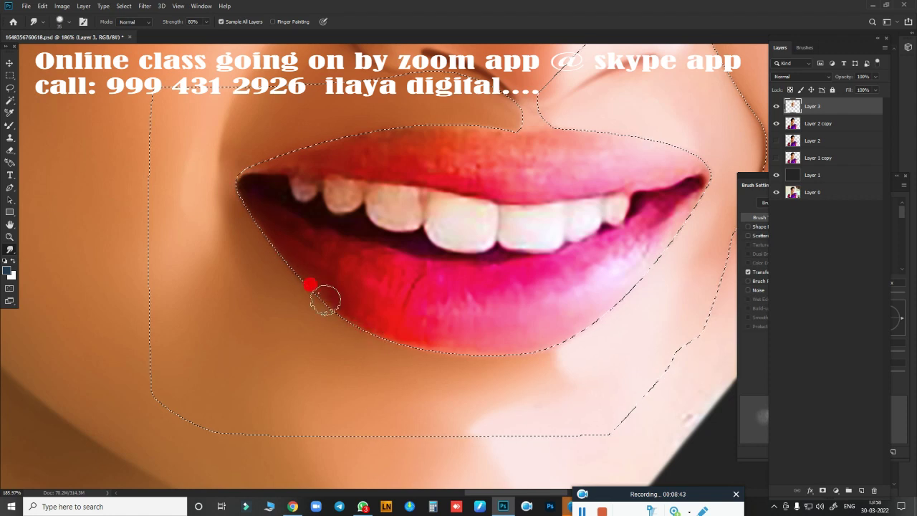
{"action": "left_click_drag", "start_coordinate": [444, 331], "coordinate": [478, 330]}
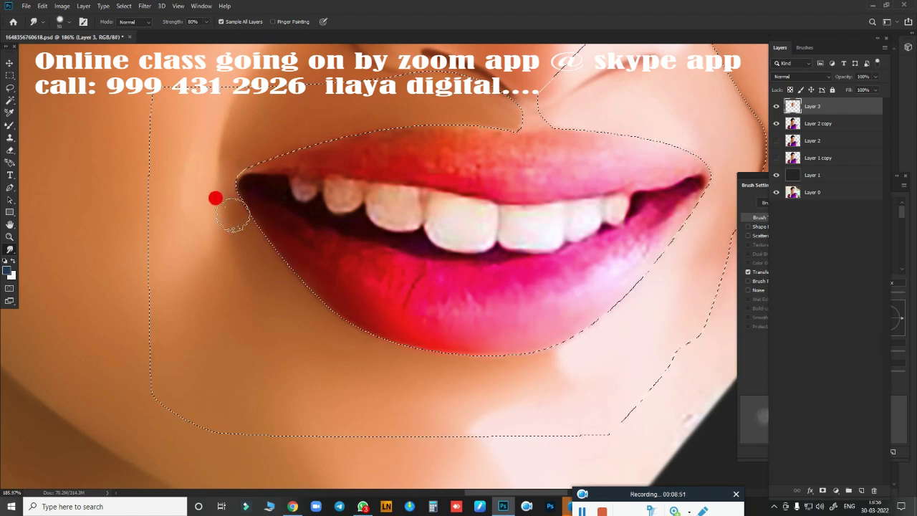
{"action": "left_click_drag", "start_coordinate": [234, 216], "coordinate": [260, 211]}
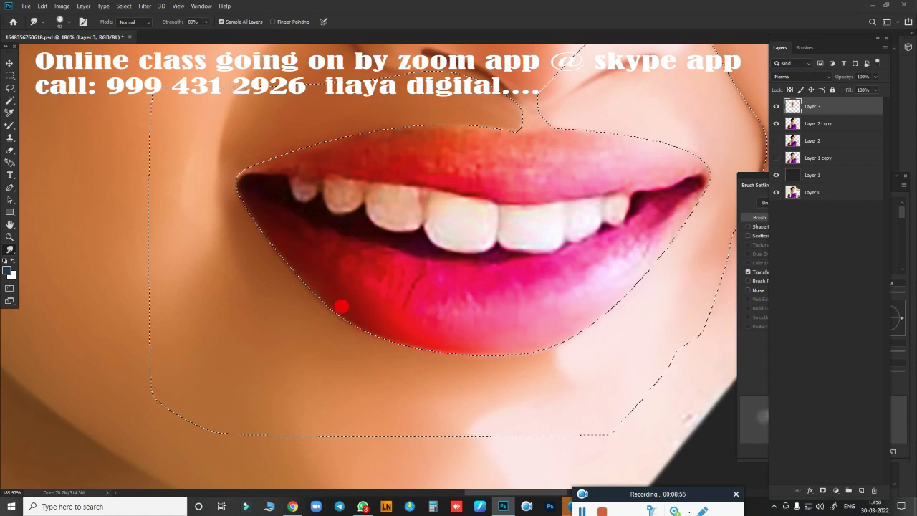
{"action": "mouse_move", "coordinate": [442, 345]}
{"action": "left_mouse_down"}
{"action": "mouse_move", "coordinate": [492, 334]}
{"action": "mouse_move", "coordinate": [467, 301]}
{"action": "mouse_move", "coordinate": [478, 323]}
{"action": "mouse_move", "coordinate": [540, 312]}
{"action": "mouse_move", "coordinate": [538, 296]}
{"action": "mouse_move", "coordinate": [687, 167]}
{"action": "left_mouse_up"}
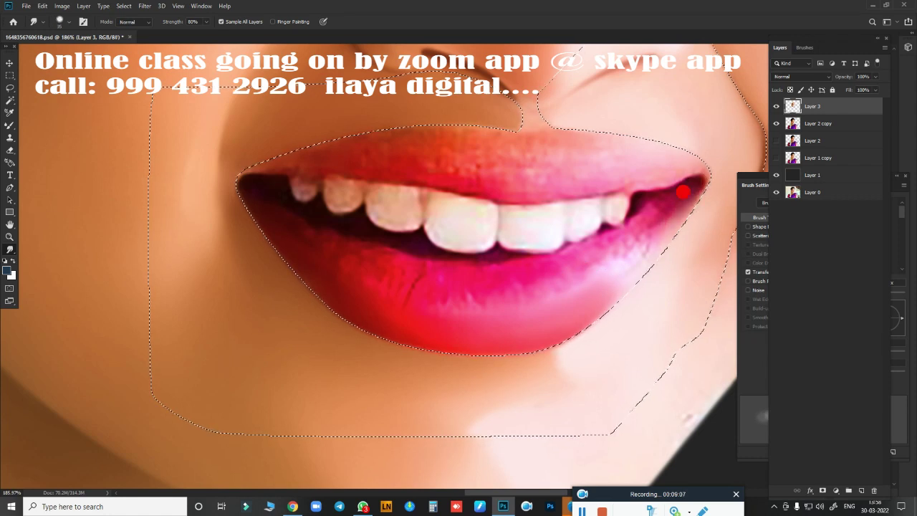
{"action": "mouse_move", "coordinate": [679, 176]}
{"action": "left_mouse_down"}
{"action": "mouse_move", "coordinate": [621, 266]}
{"action": "mouse_move", "coordinate": [651, 213]}
{"action": "mouse_move", "coordinate": [594, 284]}
{"action": "mouse_move", "coordinate": [653, 204]}
{"action": "mouse_move", "coordinate": [532, 317]}
{"action": "mouse_move", "coordinate": [598, 273]}
{"action": "left_mouse_up"}
Blend the lower lip with Very Wet, Light Mix Mixer Brush strokes, then smudge across it.
{"action": "key", "text": "b"}
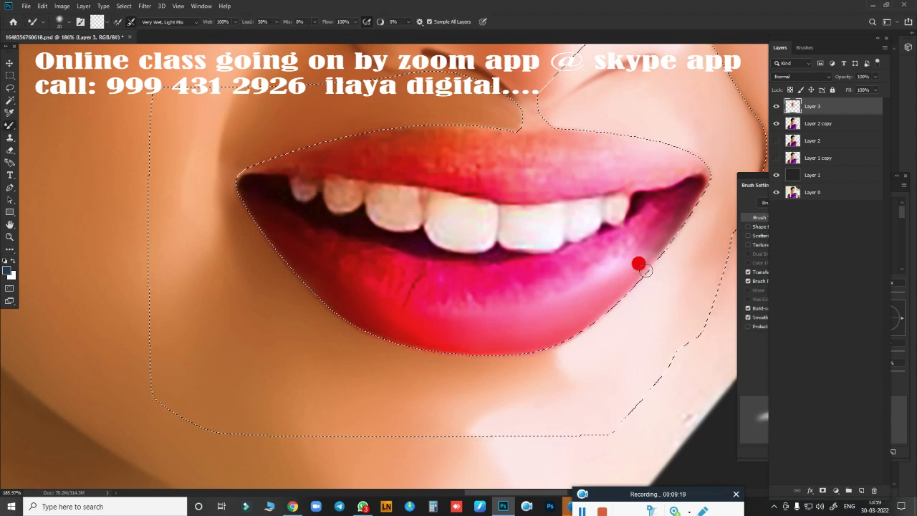
{"action": "mouse_move", "coordinate": [587, 317]}
{"action": "left_mouse_down"}
{"action": "mouse_move", "coordinate": [380, 308]}
{"action": "mouse_move", "coordinate": [463, 317]}
{"action": "mouse_move", "coordinate": [614, 260]}
{"action": "mouse_move", "coordinate": [674, 207]}
{"action": "left_mouse_up"}
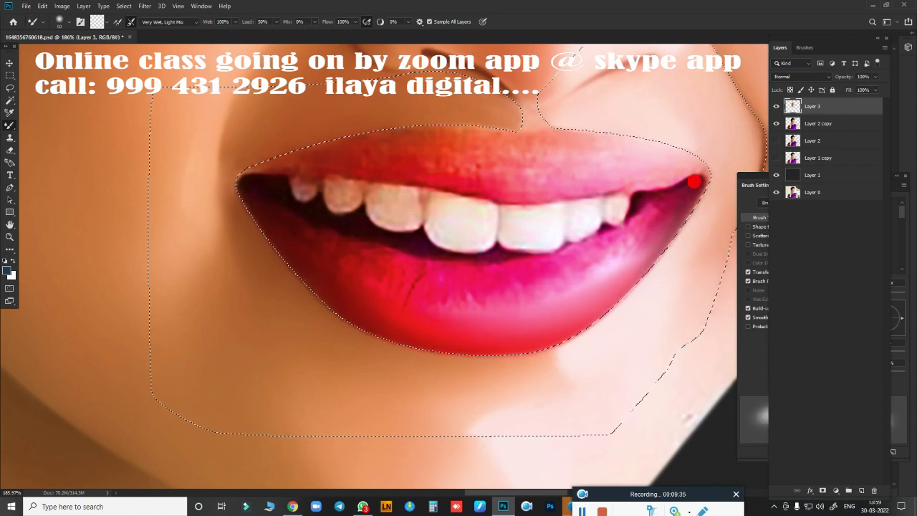
{"action": "key", "text": "r"}
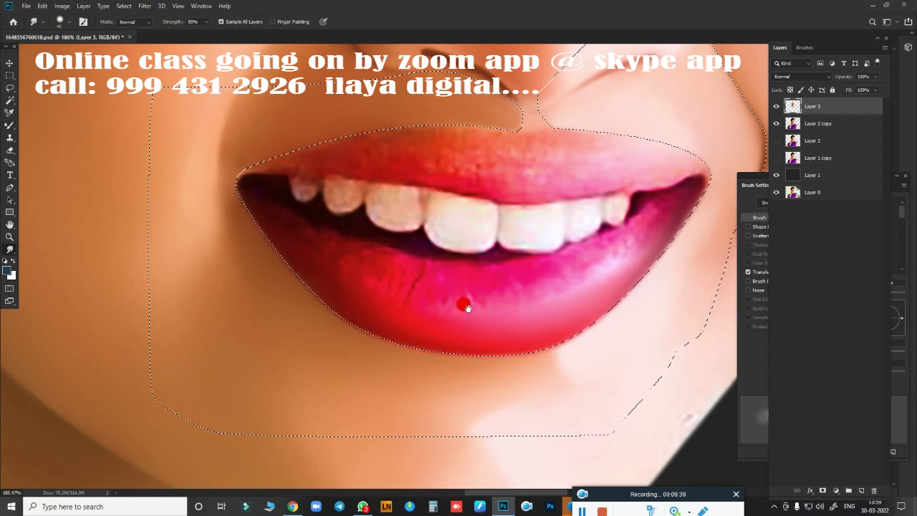
{"action": "scroll", "coordinate": [463, 303], "scroll_direction": "up", "scroll_amount": 2}
{"action": "left_click_drag", "start_coordinate": [375, 248], "coordinate": [405, 225]}
{"action": "key", "text": "b"}
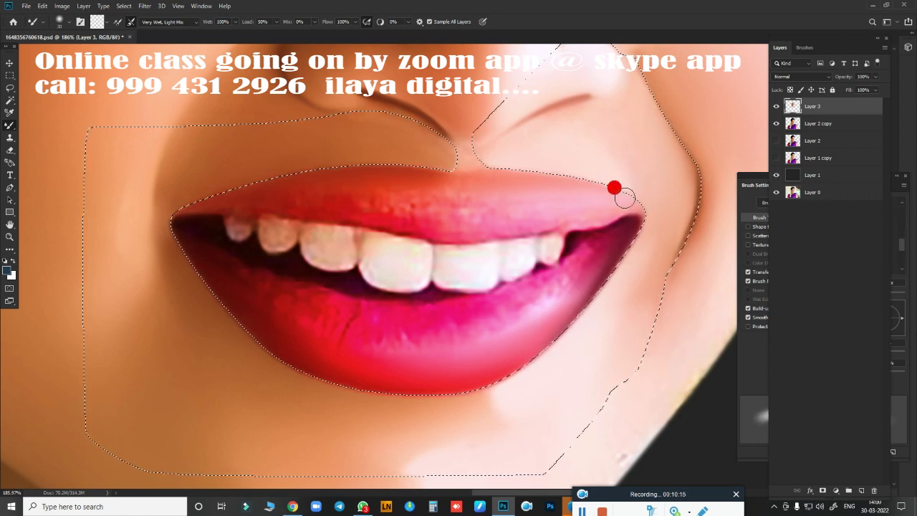
{"action": "key", "text": "r"}
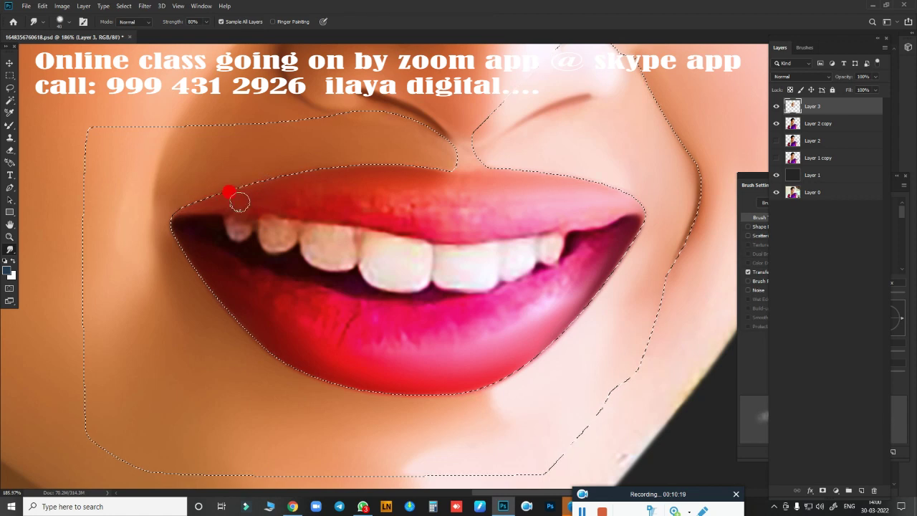
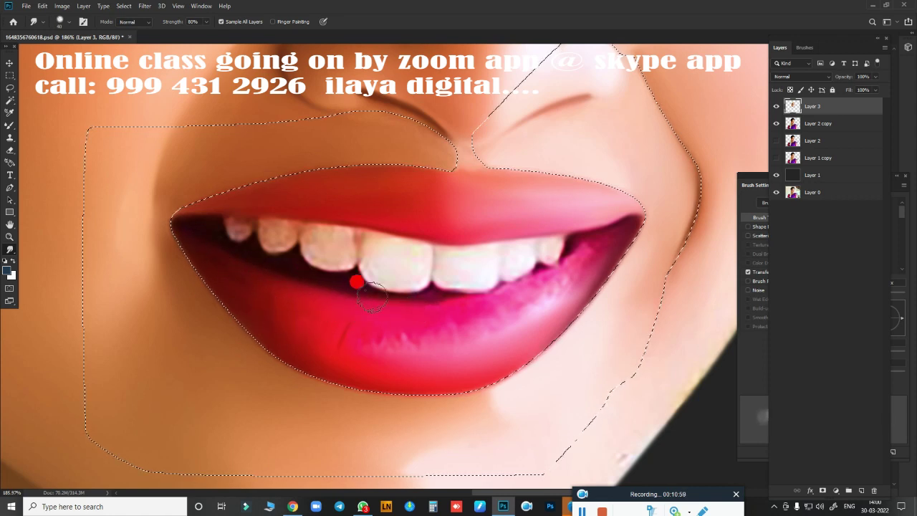
Smudge the pink lip colour off the right teeth and smooth the right side of the lower lip.
{"action": "mouse_move", "coordinate": [544, 254]}
{"action": "left_mouse_down"}
{"action": "mouse_move", "coordinate": [598, 228]}
{"action": "mouse_move", "coordinate": [557, 248]}
{"action": "mouse_move", "coordinate": [510, 309]}
{"action": "mouse_move", "coordinate": [545, 289]}
{"action": "mouse_move", "coordinate": [475, 317]}
{"action": "mouse_move", "coordinate": [409, 328]}
{"action": "mouse_move", "coordinate": [353, 312]}
{"action": "mouse_move", "coordinate": [427, 330]}
{"action": "left_mouse_up"}
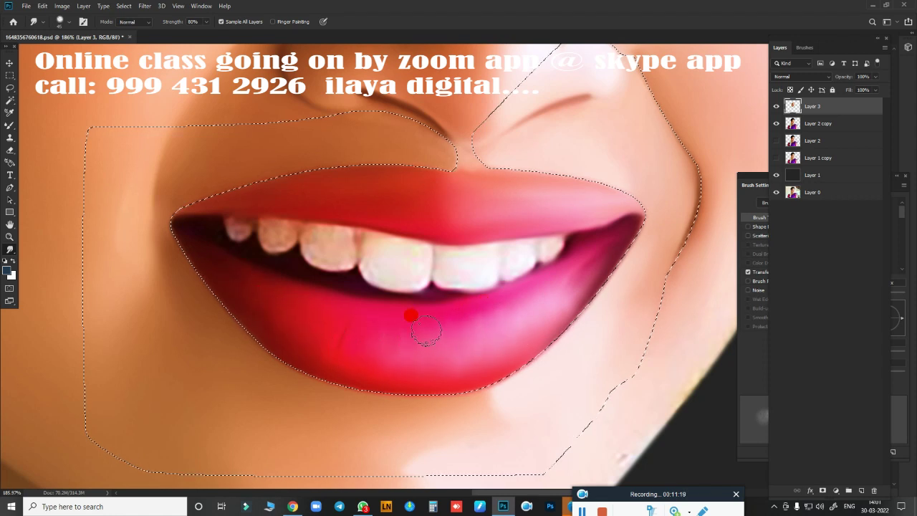
{"action": "mouse_move", "coordinate": [509, 252]}
{"action": "left_mouse_down"}
{"action": "mouse_move", "coordinate": [502, 299]}
{"action": "mouse_move", "coordinate": [489, 288]}
{"action": "mouse_move", "coordinate": [491, 317]}
{"action": "mouse_move", "coordinate": [419, 379]}
{"action": "mouse_move", "coordinate": [444, 395]}
{"action": "mouse_move", "coordinate": [438, 364]}
{"action": "mouse_move", "coordinate": [485, 382]}
{"action": "mouse_move", "coordinate": [440, 327]}
{"action": "mouse_move", "coordinate": [470, 252]}
{"action": "mouse_move", "coordinate": [500, 280]}
{"action": "mouse_move", "coordinate": [477, 266]}
{"action": "mouse_move", "coordinate": [475, 276]}
{"action": "mouse_move", "coordinate": [603, 297]}
{"action": "mouse_move", "coordinate": [646, 254]}
{"action": "mouse_move", "coordinate": [645, 242]}
{"action": "mouse_move", "coordinate": [475, 222]}
{"action": "mouse_move", "coordinate": [561, 215]}
{"action": "mouse_move", "coordinate": [549, 254]}
{"action": "mouse_move", "coordinate": [532, 242]}
{"action": "mouse_move", "coordinate": [575, 242]}
{"action": "mouse_move", "coordinate": [483, 237]}
{"action": "left_mouse_up"}
With a smaller Smudge brush, smooth each tooth's edges and speckles and the pink on the small tooth.
{"action": "key", "text": "r"}
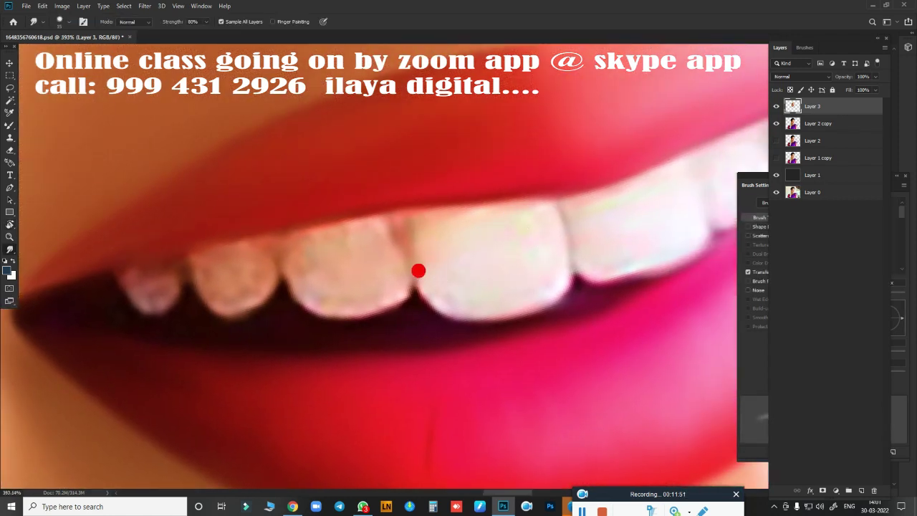
{"action": "mouse_move", "coordinate": [429, 275]}
{"action": "left_mouse_down"}
{"action": "mouse_move", "coordinate": [403, 219]}
{"action": "mouse_move", "coordinate": [486, 192]}
{"action": "mouse_move", "coordinate": [420, 217]}
{"action": "mouse_move", "coordinate": [423, 254]}
{"action": "mouse_move", "coordinate": [485, 262]}
{"action": "mouse_move", "coordinate": [474, 289]}
{"action": "mouse_move", "coordinate": [508, 275]}
{"action": "mouse_move", "coordinate": [534, 248]}
{"action": "mouse_move", "coordinate": [522, 205]}
{"action": "mouse_move", "coordinate": [470, 211]}
{"action": "mouse_move", "coordinate": [508, 196]}
{"action": "mouse_move", "coordinate": [528, 221]}
{"action": "mouse_move", "coordinate": [530, 258]}
{"action": "left_mouse_up"}
{"action": "key", "text": "["}
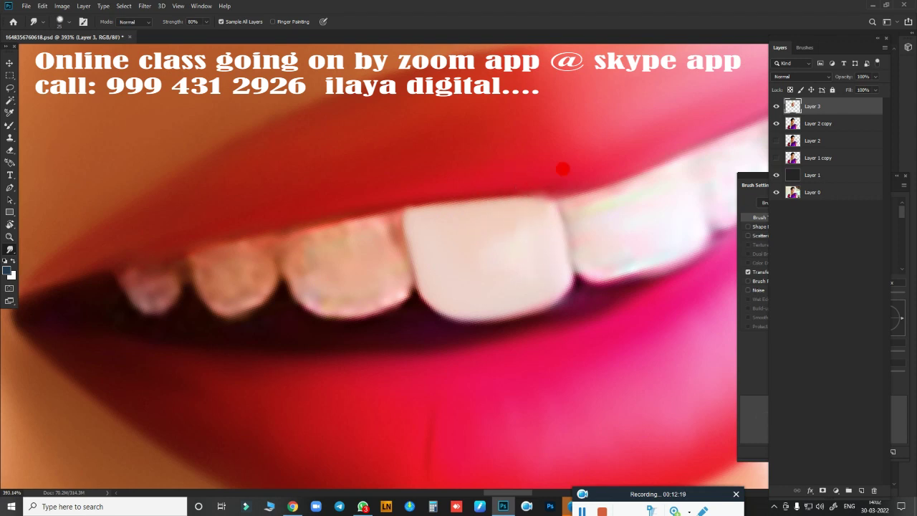
{"action": "mouse_move", "coordinate": [361, 281]}
{"action": "left_mouse_down"}
{"action": "mouse_move", "coordinate": [386, 292]}
{"action": "mouse_move", "coordinate": [349, 300]}
{"action": "mouse_move", "coordinate": [318, 292]}
{"action": "mouse_move", "coordinate": [297, 244]}
{"action": "mouse_move", "coordinate": [334, 299]}
{"action": "mouse_move", "coordinate": [395, 285]}
{"action": "mouse_move", "coordinate": [385, 237]}
{"action": "mouse_move", "coordinate": [361, 288]}
{"action": "mouse_move", "coordinate": [323, 241]}
{"action": "mouse_move", "coordinate": [303, 242]}
{"action": "mouse_move", "coordinate": [383, 226]}
{"action": "mouse_move", "coordinate": [229, 240]}
{"action": "mouse_move", "coordinate": [255, 310]}
{"action": "mouse_move", "coordinate": [228, 309]}
{"action": "mouse_move", "coordinate": [252, 291]}
{"action": "mouse_move", "coordinate": [263, 253]}
{"action": "mouse_move", "coordinate": [225, 275]}
{"action": "mouse_move", "coordinate": [204, 264]}
{"action": "mouse_move", "coordinate": [249, 282]}
{"action": "mouse_move", "coordinate": [263, 276]}
{"action": "mouse_move", "coordinate": [260, 254]}
{"action": "mouse_move", "coordinate": [303, 259]}
{"action": "mouse_move", "coordinate": [294, 262]}
{"action": "left_mouse_up"}
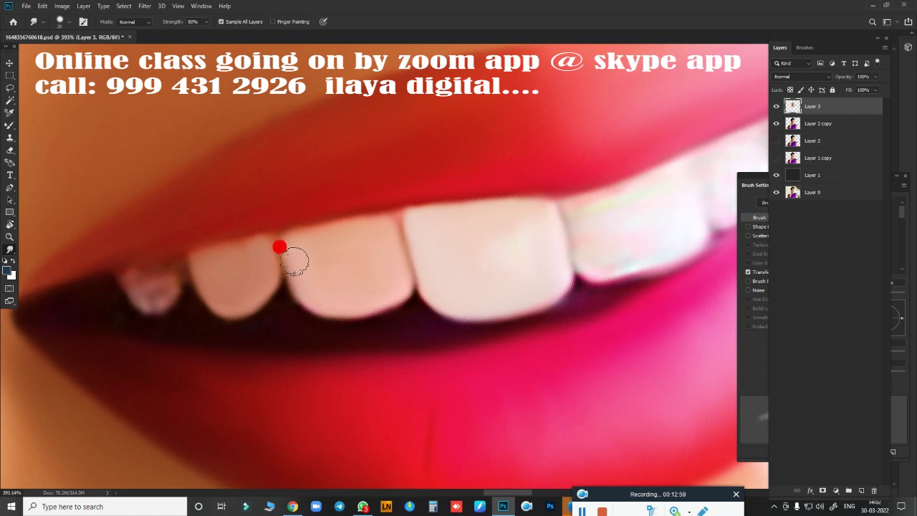
{"action": "mouse_move", "coordinate": [296, 229]}
{"action": "left_mouse_down"}
{"action": "mouse_move", "coordinate": [301, 237]}
{"action": "mouse_move", "coordinate": [233, 254]}
{"action": "mouse_move", "coordinate": [211, 241]}
{"action": "mouse_move", "coordinate": [191, 246]}
{"action": "left_mouse_up"}
{"action": "key", "text": "bracketleft"}
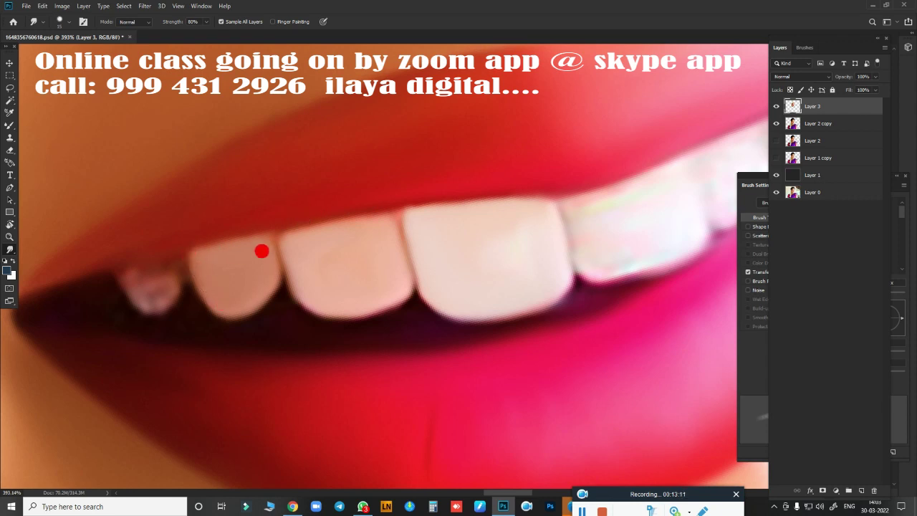
{"action": "mouse_move", "coordinate": [138, 297]}
{"action": "left_mouse_down"}
{"action": "mouse_move", "coordinate": [166, 290]}
{"action": "mouse_move", "coordinate": [132, 287]}
{"action": "mouse_move", "coordinate": [153, 291]}
{"action": "mouse_move", "coordinate": [164, 264]}
{"action": "mouse_move", "coordinate": [171, 270]}
{"action": "left_mouse_up"}
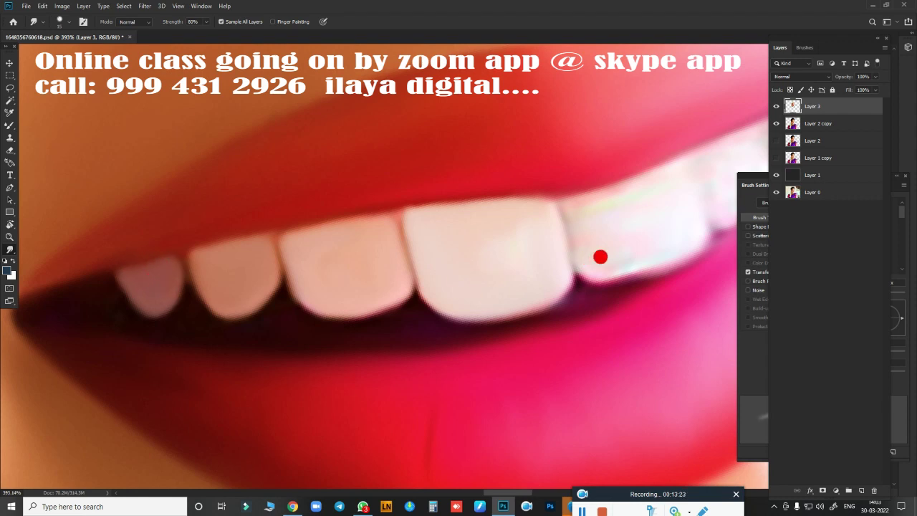
{"action": "mouse_move", "coordinate": [601, 257]}
{"action": "left_mouse_down"}
{"action": "mouse_move", "coordinate": [237, 356]}
{"action": "mouse_move", "coordinate": [276, 271]}
{"action": "left_mouse_up"}
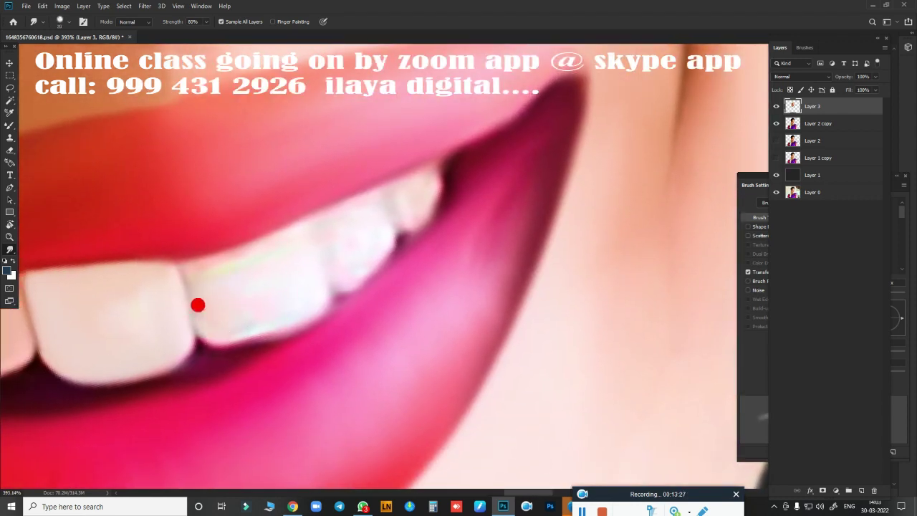
{"action": "mouse_move", "coordinate": [198, 305]}
{"action": "left_mouse_down"}
{"action": "mouse_move", "coordinate": [160, 313]}
{"action": "mouse_move", "coordinate": [148, 344]}
{"action": "mouse_move", "coordinate": [109, 349]}
{"action": "mouse_move", "coordinate": [191, 311]}
{"action": "mouse_move", "coordinate": [205, 323]}
{"action": "mouse_move", "coordinate": [283, 293]}
{"action": "mouse_move", "coordinate": [246, 307]}
{"action": "mouse_move", "coordinate": [196, 308]}
{"action": "mouse_move", "coordinate": [230, 246]}
{"action": "mouse_move", "coordinate": [271, 275]}
{"action": "mouse_move", "coordinate": [198, 263]}
{"action": "mouse_move", "coordinate": [194, 297]}
{"action": "mouse_move", "coordinate": [239, 299]}
{"action": "mouse_move", "coordinate": [278, 284]}
{"action": "mouse_move", "coordinate": [270, 225]}
{"action": "mouse_move", "coordinate": [256, 219]}
{"action": "mouse_move", "coordinate": [324, 248]}
{"action": "mouse_move", "coordinate": [310, 216]}
{"action": "mouse_move", "coordinate": [327, 245]}
{"action": "mouse_move", "coordinate": [357, 244]}
{"action": "mouse_move", "coordinate": [327, 218]}
{"action": "mouse_move", "coordinate": [356, 207]}
{"action": "mouse_move", "coordinate": [364, 215]}
{"action": "mouse_move", "coordinate": [321, 203]}
{"action": "mouse_move", "coordinate": [342, 243]}
{"action": "mouse_move", "coordinate": [372, 180]}
{"action": "mouse_move", "coordinate": [393, 207]}
{"action": "mouse_move", "coordinate": [420, 194]}
{"action": "mouse_move", "coordinate": [409, 213]}
{"action": "mouse_move", "coordinate": [416, 205]}
{"action": "mouse_move", "coordinate": [399, 208]}
{"action": "mouse_move", "coordinate": [408, 174]}
{"action": "mouse_move", "coordinate": [425, 168]}
{"action": "mouse_move", "coordinate": [424, 190]}
{"action": "mouse_move", "coordinate": [434, 165]}
{"action": "left_mouse_up"}
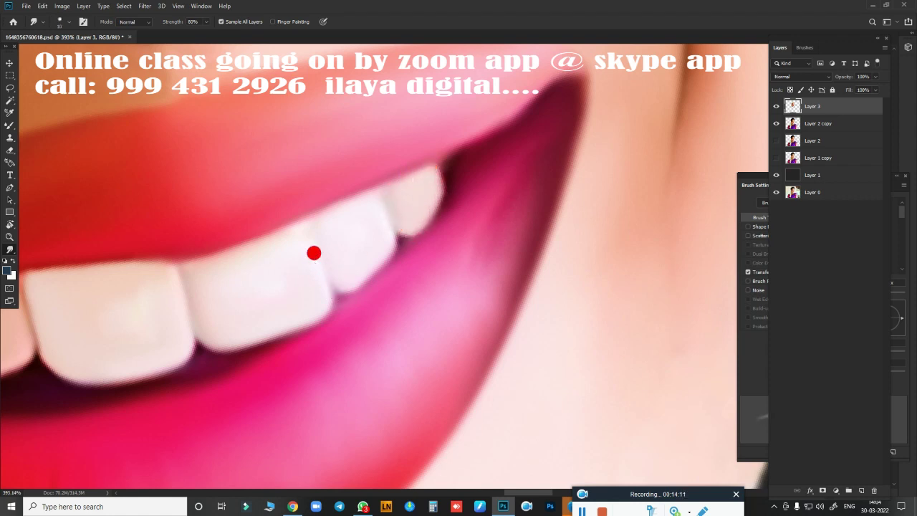
Smudge across the upper lip and blend the streaks and patches of the lower lip.
{"action": "scroll", "coordinate": [370, 310], "scroll_direction": "down", "scroll_amount": 4}
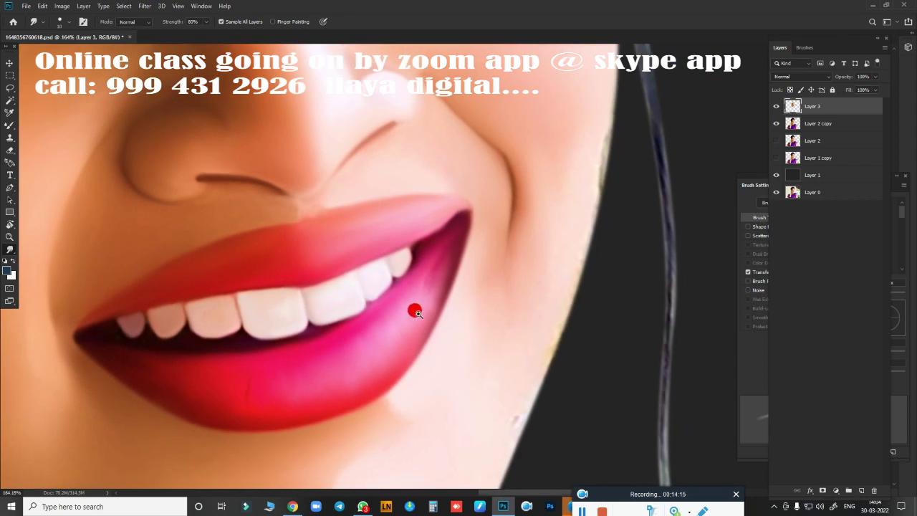
{"action": "scroll", "coordinate": [534, 248], "scroll_direction": "up", "scroll_amount": 1}
{"action": "scroll", "coordinate": [379, 190], "scroll_direction": "up", "scroll_amount": 3}
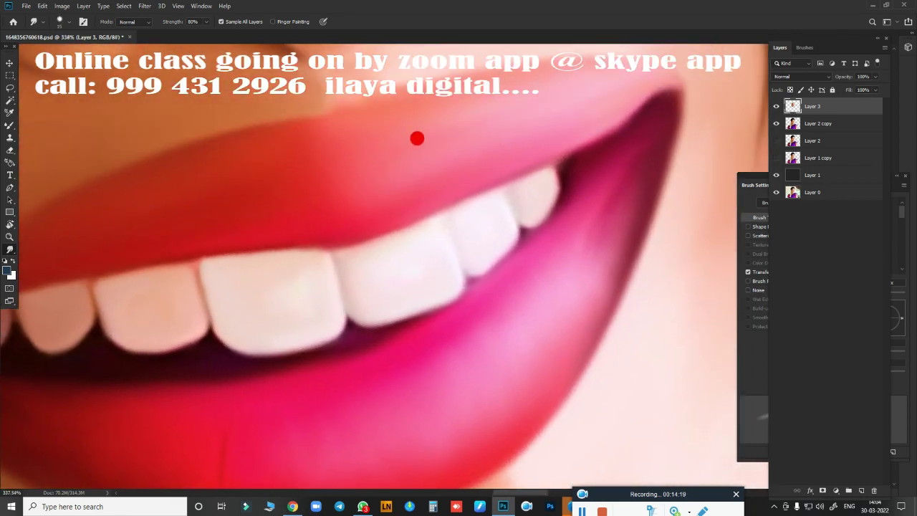
{"action": "mouse_move", "coordinate": [417, 139]}
{"action": "left_mouse_down"}
{"action": "mouse_move", "coordinate": [382, 151]}
{"action": "mouse_move", "coordinate": [502, 88]}
{"action": "mouse_move", "coordinate": [289, 168]}
{"action": "mouse_move", "coordinate": [304, 154]}
{"action": "left_mouse_up"}
{"action": "mouse_move", "coordinate": [555, 246]}
{"action": "left_mouse_down"}
{"action": "mouse_move", "coordinate": [569, 251]}
{"action": "mouse_move", "coordinate": [483, 333]}
{"action": "mouse_move", "coordinate": [522, 317]}
{"action": "mouse_move", "coordinate": [338, 312]}
{"action": "left_mouse_up"}
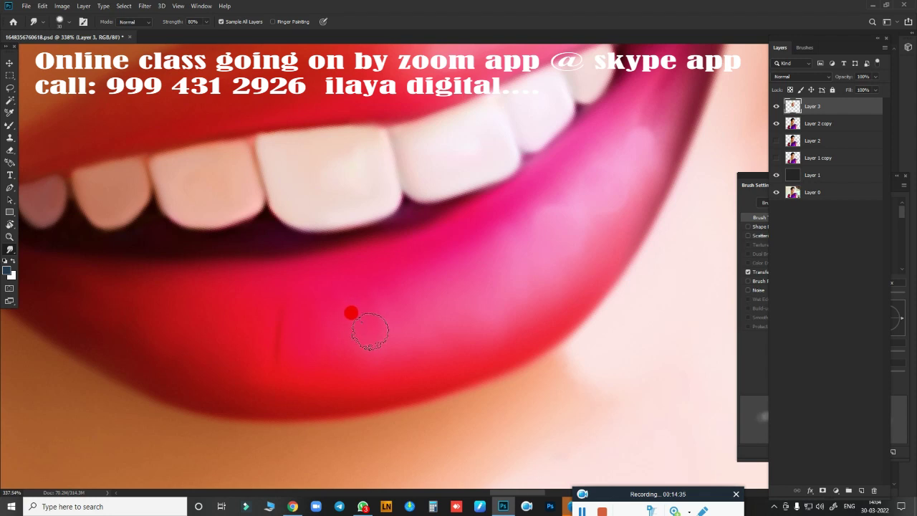
{"action": "mouse_move", "coordinate": [407, 278]}
{"action": "left_mouse_down"}
{"action": "mouse_move", "coordinate": [485, 248]}
{"action": "mouse_move", "coordinate": [475, 258]}
{"action": "mouse_move", "coordinate": [499, 229]}
{"action": "mouse_move", "coordinate": [631, 242]}
{"action": "mouse_move", "coordinate": [380, 214]}
{"action": "mouse_move", "coordinate": [427, 239]}
{"action": "mouse_move", "coordinate": [489, 208]}
{"action": "left_mouse_up"}
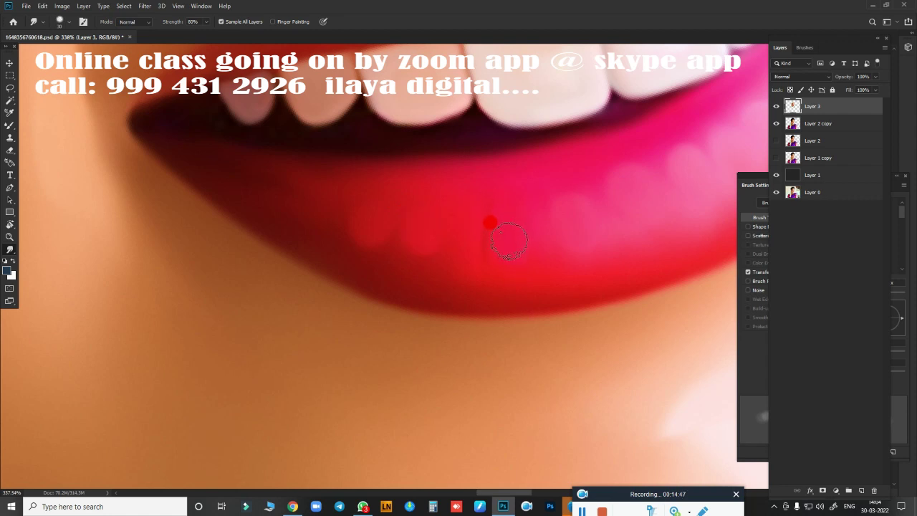
Blend and soften the upper-lip contour with the Mixer Brush.
{"action": "scroll", "coordinate": [448, 303], "scroll_direction": "down", "scroll_amount": 5}
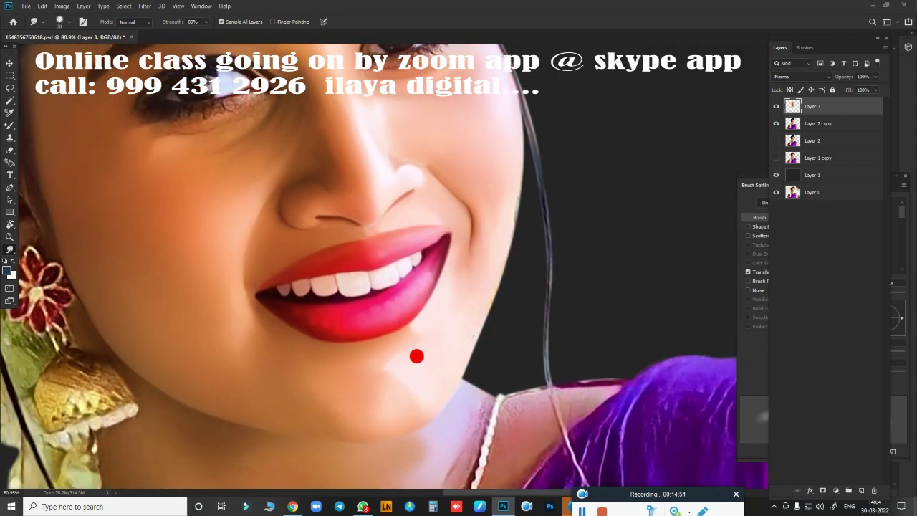
{"action": "scroll", "coordinate": [416, 354], "scroll_direction": "down", "scroll_amount": 1}
{"action": "scroll", "coordinate": [417, 385], "scroll_direction": "up", "scroll_amount": 2}
{"action": "scroll", "coordinate": [423, 315], "scroll_direction": "up", "scroll_amount": 3}
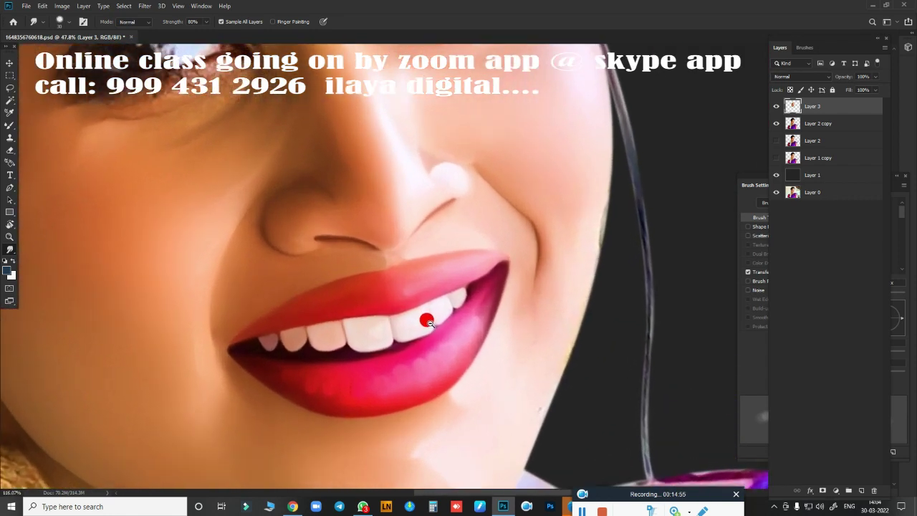
{"action": "scroll", "coordinate": [444, 326], "scroll_direction": "up", "scroll_amount": 3}
{"action": "key", "text": "b"}
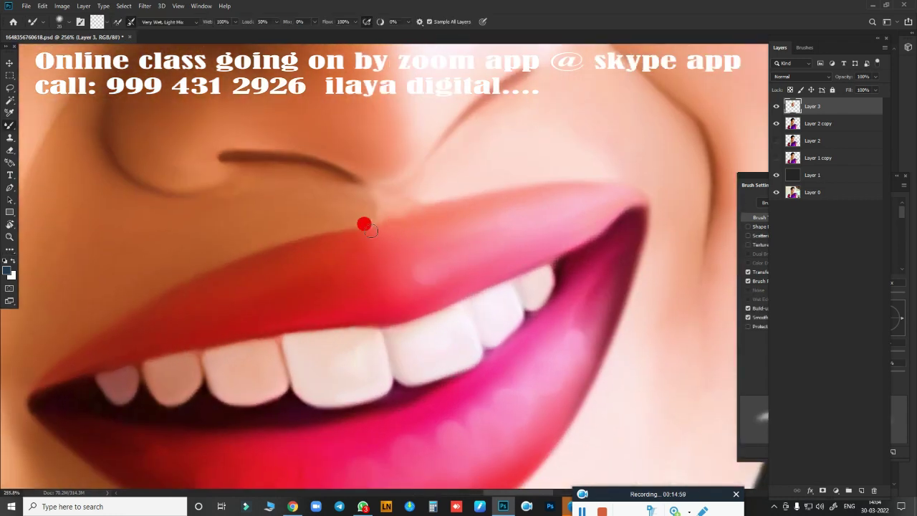
{"action": "mouse_move", "coordinate": [378, 223]}
{"action": "left_mouse_down"}
{"action": "mouse_move", "coordinate": [469, 190]}
{"action": "mouse_move", "coordinate": [581, 178]}
{"action": "left_mouse_up"}
{"action": "mouse_move", "coordinate": [395, 224]}
{"action": "left_mouse_down"}
{"action": "mouse_move", "coordinate": [406, 235]}
{"action": "mouse_move", "coordinate": [369, 199]}
{"action": "mouse_move", "coordinate": [420, 188]}
{"action": "mouse_move", "coordinate": [363, 209]}
{"action": "mouse_move", "coordinate": [395, 208]}
{"action": "mouse_move", "coordinate": [426, 194]}
{"action": "mouse_move", "coordinate": [434, 185]}
{"action": "mouse_move", "coordinate": [425, 181]}
{"action": "left_mouse_up"}
Smudge the upper-lip edge smooth toward the nose, then view the whole portrait.
{"action": "key", "text": "r"}
{"action": "mouse_move", "coordinate": [279, 190]}
{"action": "left_mouse_down"}
{"action": "mouse_move", "coordinate": [363, 182]}
{"action": "mouse_move", "coordinate": [236, 191]}
{"action": "mouse_move", "coordinate": [205, 178]}
{"action": "mouse_move", "coordinate": [330, 189]}
{"action": "mouse_move", "coordinate": [434, 160]}
{"action": "mouse_move", "coordinate": [379, 186]}
{"action": "mouse_move", "coordinate": [449, 160]}
{"action": "mouse_move", "coordinate": [616, 152]}
{"action": "mouse_move", "coordinate": [508, 279]}
{"action": "mouse_move", "coordinate": [419, 250]}
{"action": "left_mouse_up"}
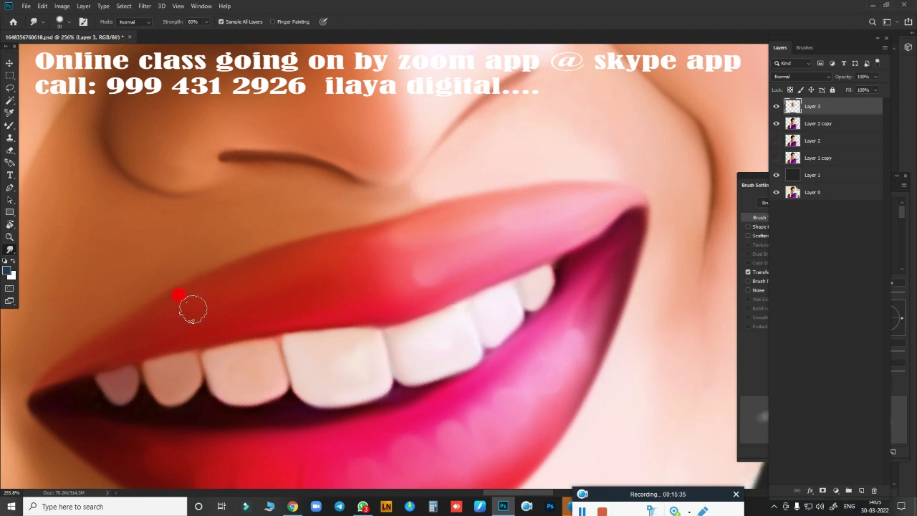
{"action": "key", "text": "ctrl+0"}
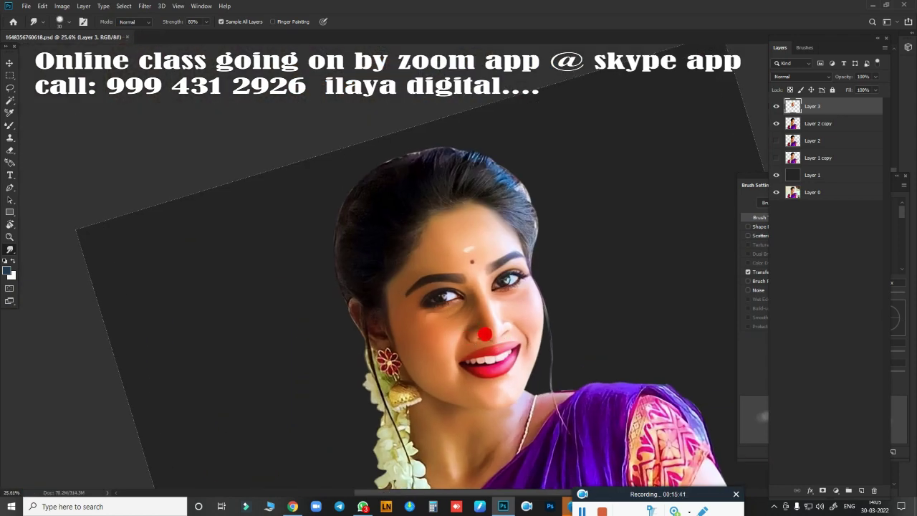
{"action": "left_click_drag", "start_coordinate": [484, 334], "coordinate": [456, 270]}
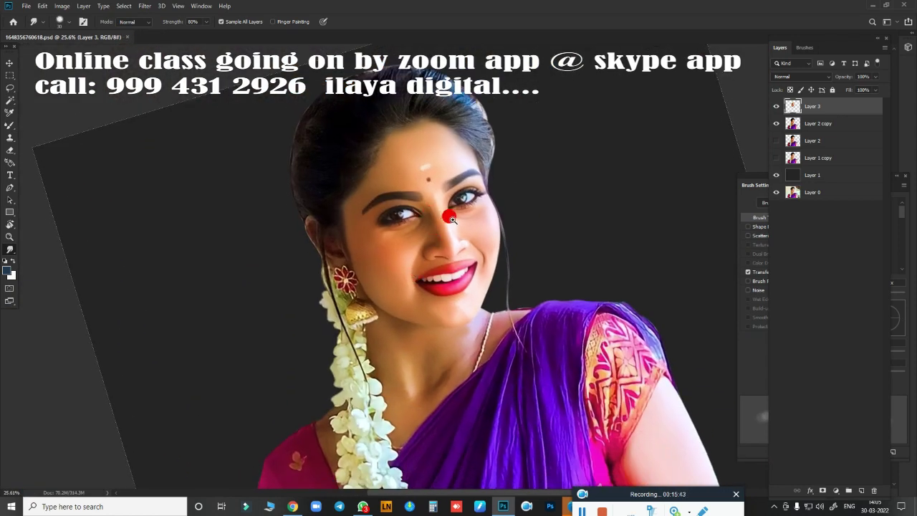
Zoom onto the eye and smudge the upper lashes, upper lid and dark inner-corner line.
{"action": "scroll", "coordinate": [451, 218], "scroll_direction": "up", "scroll_amount": 5}
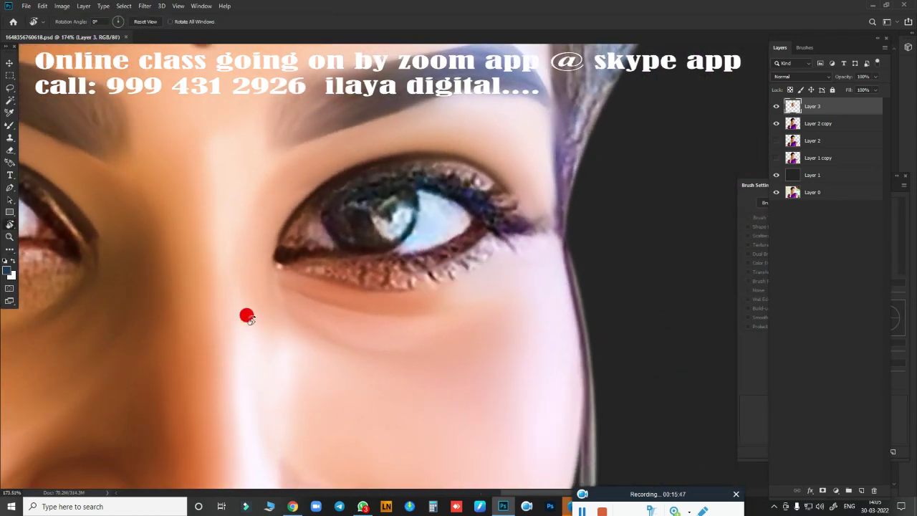
{"action": "scroll", "coordinate": [247, 316], "scroll_direction": "down", "scroll_amount": 5}
{"action": "scroll", "coordinate": [266, 327], "scroll_direction": "up", "scroll_amount": 5}
{"action": "scroll", "coordinate": [317, 364], "scroll_direction": "up", "scroll_amount": 2}
{"action": "scroll", "coordinate": [379, 334], "scroll_direction": "up", "scroll_amount": 2}
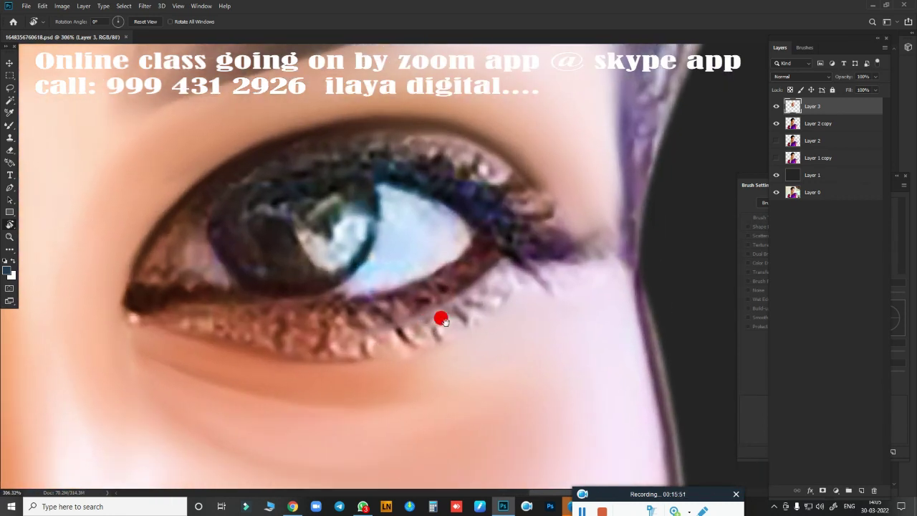
{"action": "left_click_drag", "start_coordinate": [444, 321], "coordinate": [461, 316]}
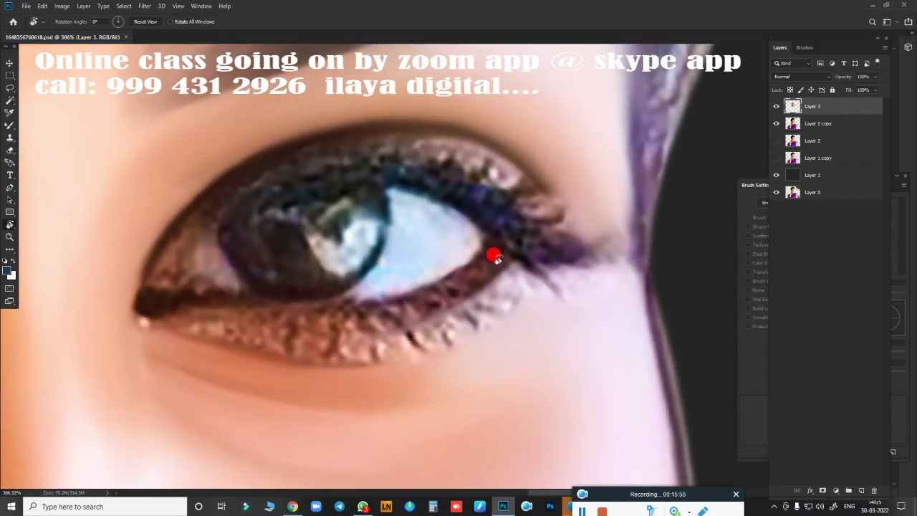
{"action": "mouse_move", "coordinate": [404, 144]}
{"action": "left_mouse_down"}
{"action": "mouse_move", "coordinate": [494, 161]}
{"action": "mouse_move", "coordinate": [549, 213]}
{"action": "mouse_move", "coordinate": [547, 225]}
{"action": "mouse_move", "coordinate": [565, 205]}
{"action": "mouse_move", "coordinate": [586, 220]}
{"action": "mouse_move", "coordinate": [598, 194]}
{"action": "mouse_move", "coordinate": [580, 191]}
{"action": "mouse_move", "coordinate": [582, 266]}
{"action": "mouse_move", "coordinate": [568, 225]}
{"action": "mouse_move", "coordinate": [548, 205]}
{"action": "mouse_move", "coordinate": [520, 198]}
{"action": "mouse_move", "coordinate": [437, 139]}
{"action": "mouse_move", "coordinate": [353, 129]}
{"action": "left_mouse_up"}
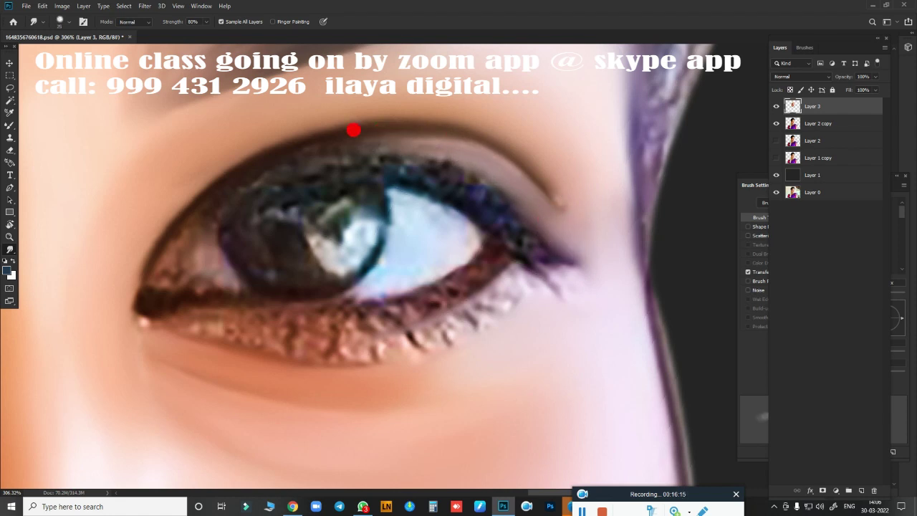
{"action": "mouse_move", "coordinate": [408, 135]}
{"action": "left_mouse_down"}
{"action": "mouse_move", "coordinate": [392, 119]}
{"action": "mouse_move", "coordinate": [360, 131]}
{"action": "mouse_move", "coordinate": [155, 260]}
{"action": "mouse_move", "coordinate": [177, 217]}
{"action": "mouse_move", "coordinate": [232, 169]}
{"action": "left_mouse_up"}
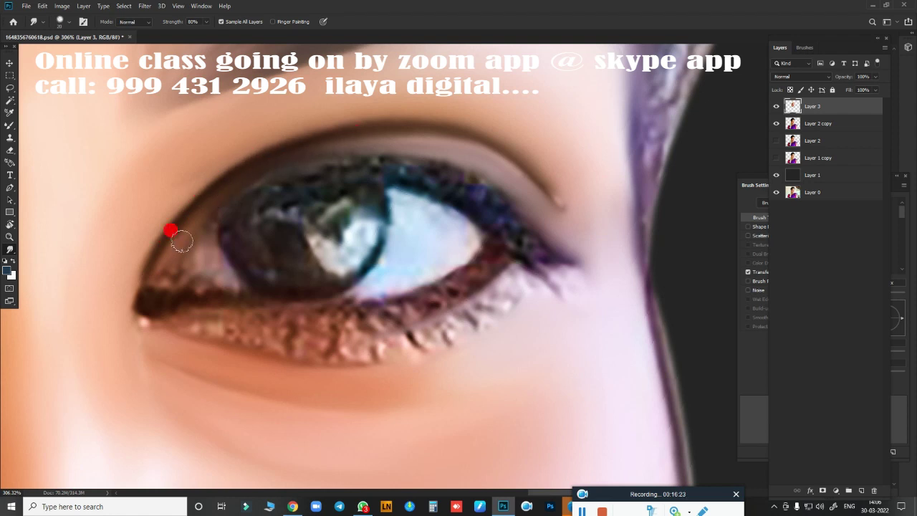
{"action": "mouse_move", "coordinate": [181, 243]}
{"action": "left_mouse_down"}
{"action": "mouse_move", "coordinate": [154, 260]}
{"action": "mouse_move", "coordinate": [138, 294]}
{"action": "mouse_move", "coordinate": [187, 308]}
{"action": "left_mouse_up"}
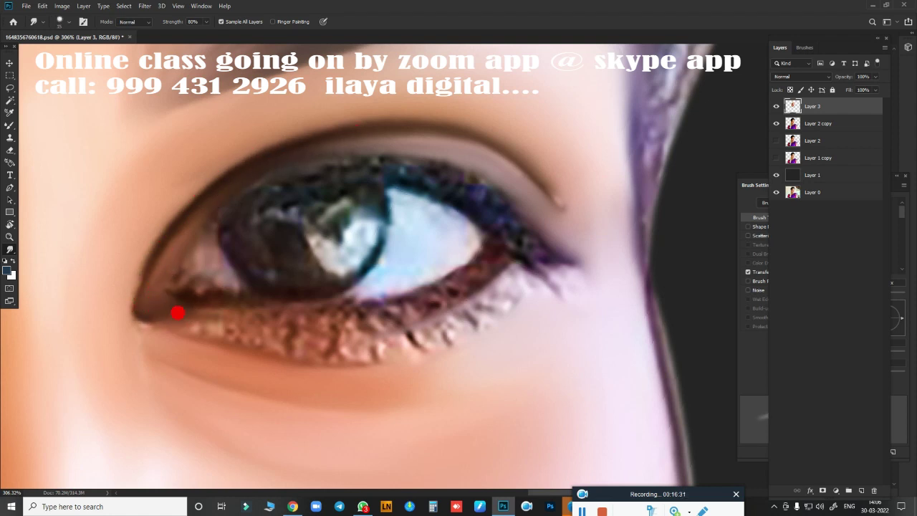
Faintly blend the upper eyelid crease and lid line with the Mixer Brush.
{"action": "key", "text": "b"}
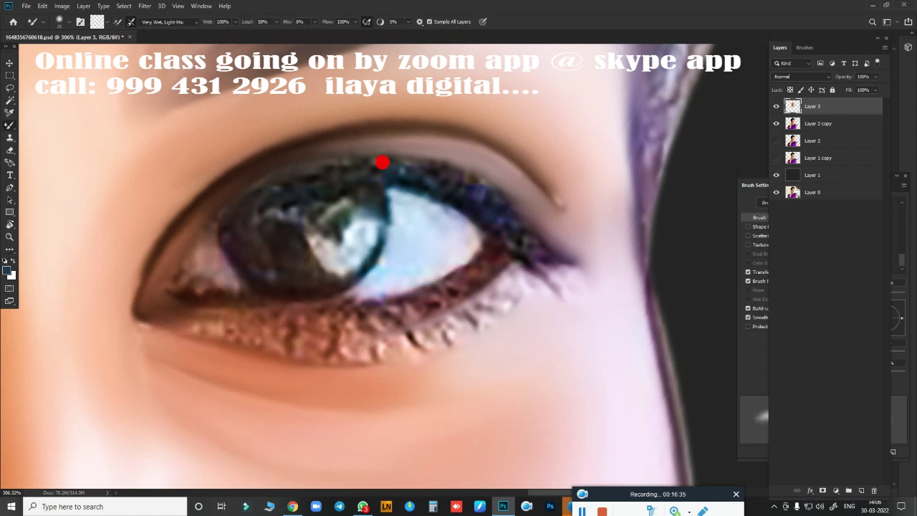
{"action": "mouse_move", "coordinate": [519, 179]}
{"action": "left_mouse_down"}
{"action": "mouse_move", "coordinate": [308, 137]}
{"action": "mouse_move", "coordinate": [150, 262]}
{"action": "mouse_move", "coordinate": [198, 189]}
{"action": "mouse_move", "coordinate": [279, 150]}
{"action": "mouse_move", "coordinate": [164, 251]}
{"action": "mouse_move", "coordinate": [320, 143]}
{"action": "mouse_move", "coordinate": [386, 138]}
{"action": "mouse_move", "coordinate": [246, 179]}
{"action": "left_mouse_up"}
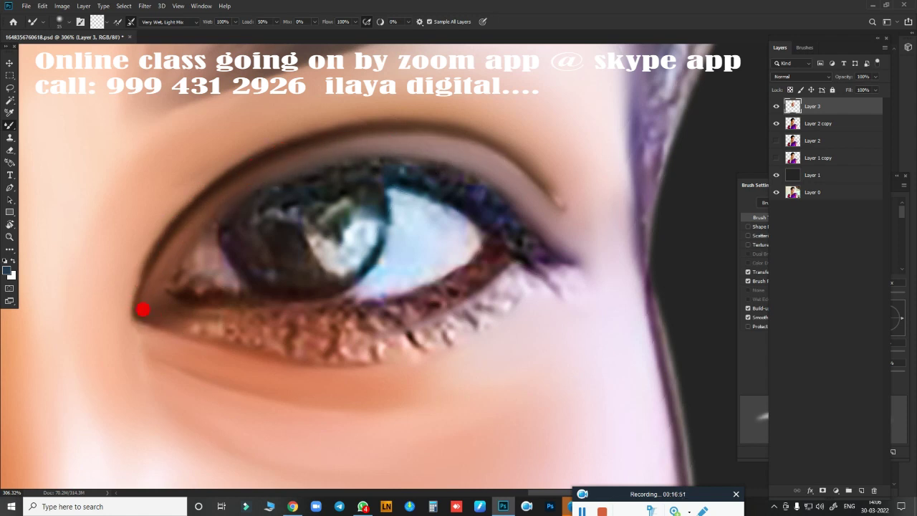
{"action": "mouse_move", "coordinate": [143, 310]}
{"action": "left_mouse_down"}
{"action": "mouse_move", "coordinate": [189, 172]}
{"action": "mouse_move", "coordinate": [236, 157]}
{"action": "left_mouse_up"}
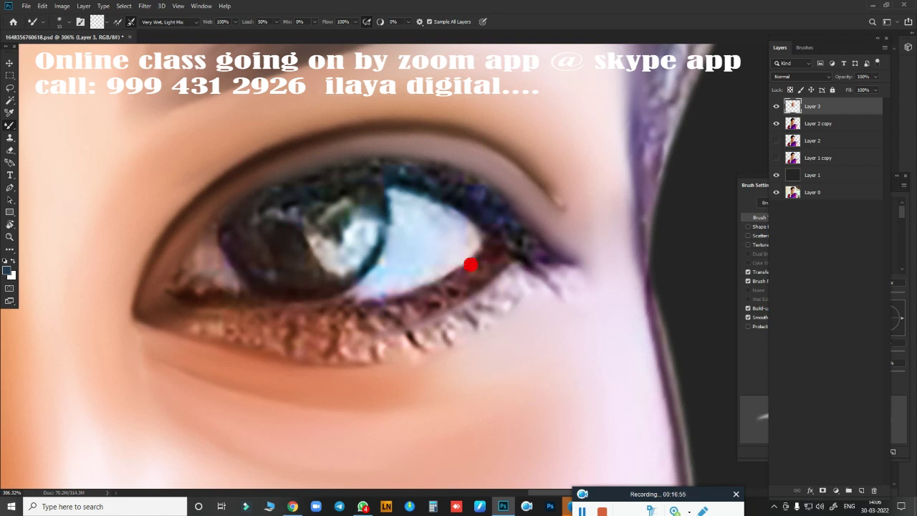
{"action": "key", "text": "p"}
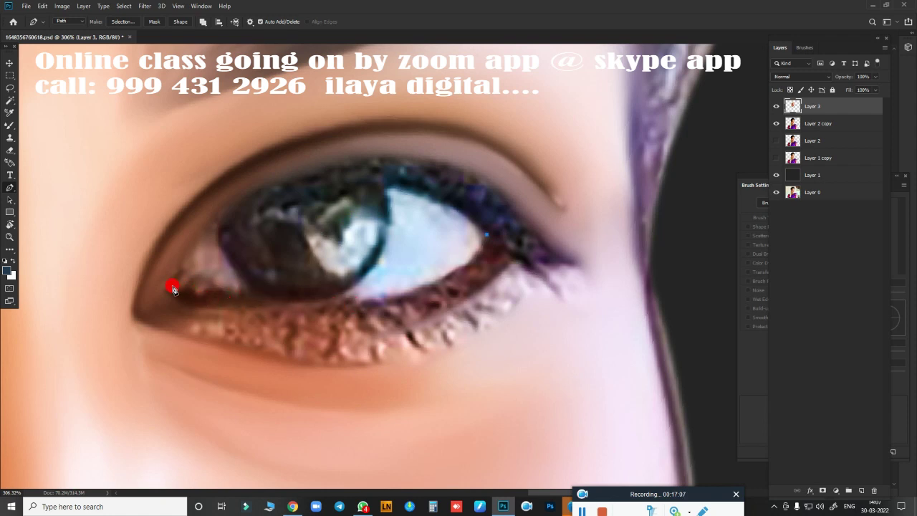
Outline the eye opening from inner to outer corner with a curved pen path and make it a selection.
{"action": "mouse_move", "coordinate": [173, 286]}
{"action": "left_mouse_down"}
{"action": "mouse_move", "coordinate": [71, 440]}
{"action": "mouse_move", "coordinate": [41, 438]}
{"action": "left_mouse_up"}
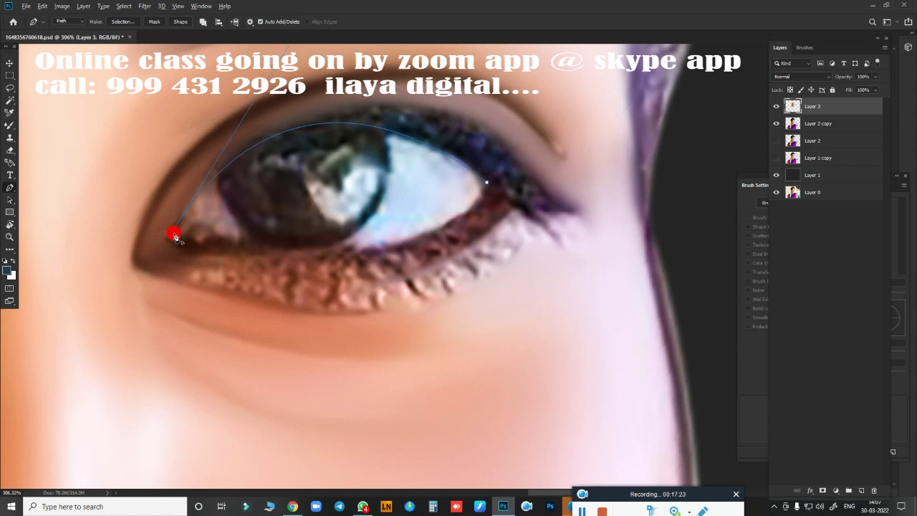
{"action": "left_click_drag", "start_coordinate": [192, 243], "coordinate": [222, 248]}
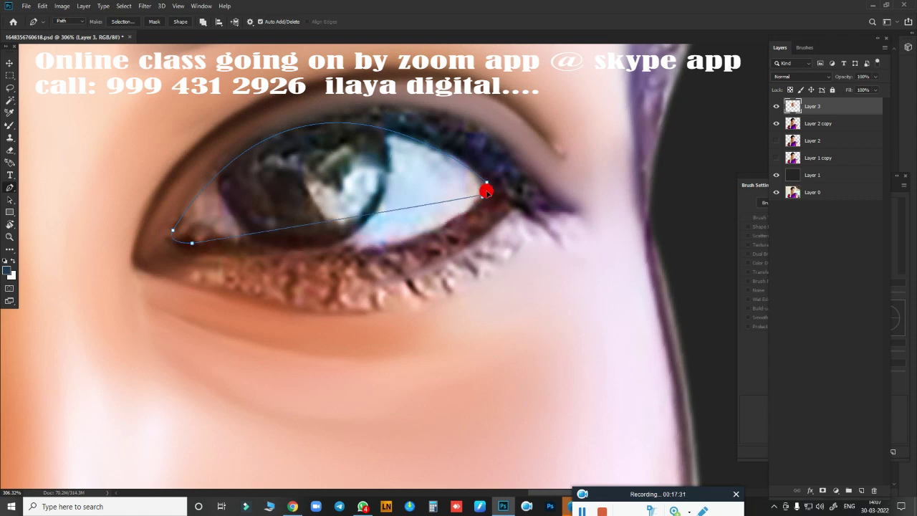
{"action": "left_click_drag", "start_coordinate": [485, 192], "coordinate": [564, 108]}
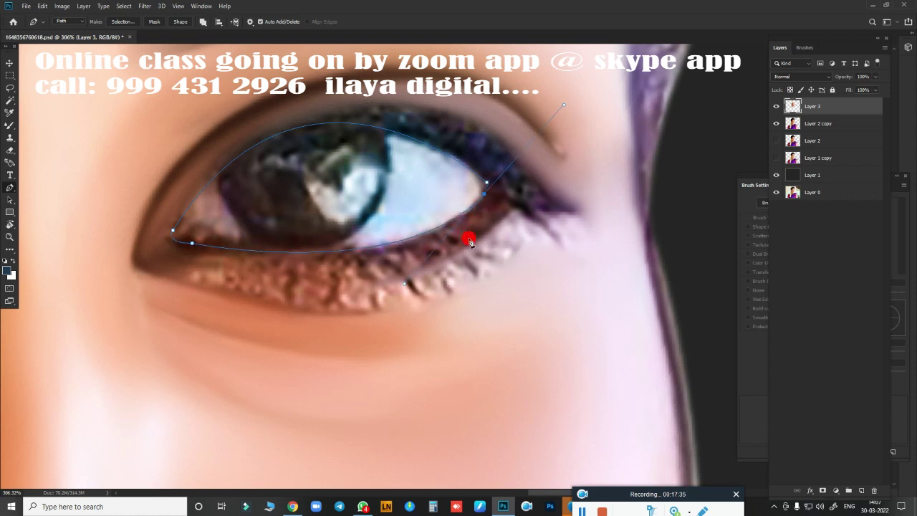
{"action": "left_click_drag", "start_coordinate": [469, 242], "coordinate": [466, 211]}
{"action": "key", "text": "Return"}
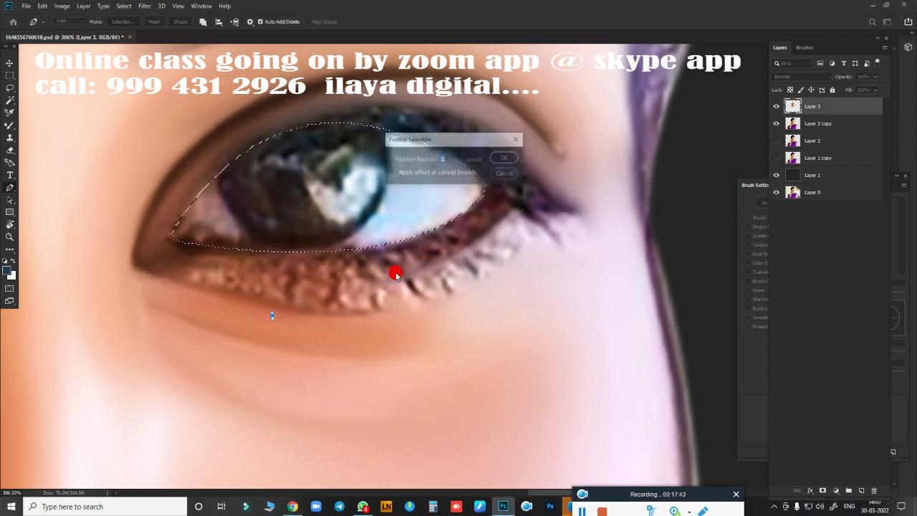
Smudge the iris edge, iris highlight and eye-white texture smooth, including the inner corner.
{"action": "left_click_drag", "start_coordinate": [346, 246], "coordinate": [331, 300]}
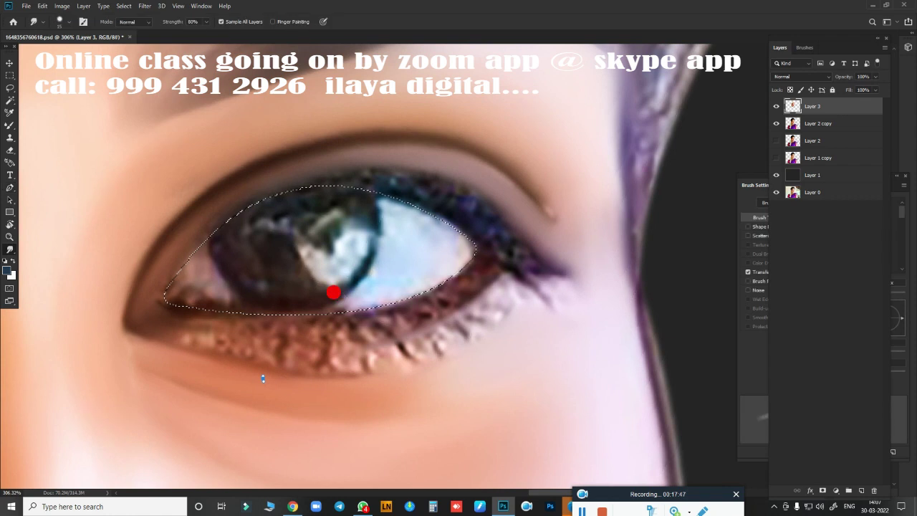
{"action": "left_click_drag", "start_coordinate": [391, 229], "coordinate": [385, 194]}
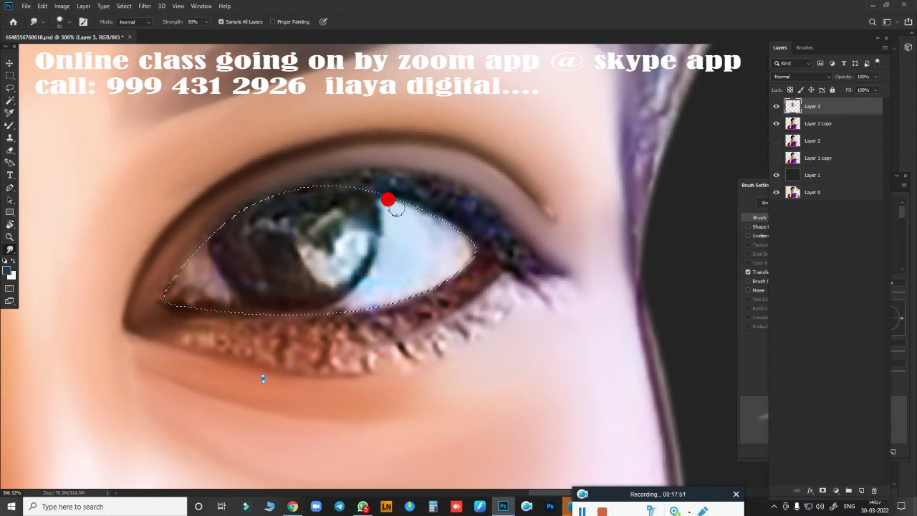
{"action": "mouse_move", "coordinate": [427, 215]}
{"action": "left_mouse_down"}
{"action": "mouse_move", "coordinate": [452, 241]}
{"action": "mouse_move", "coordinate": [394, 260]}
{"action": "mouse_move", "coordinate": [368, 236]}
{"action": "mouse_move", "coordinate": [311, 306]}
{"action": "left_mouse_up"}
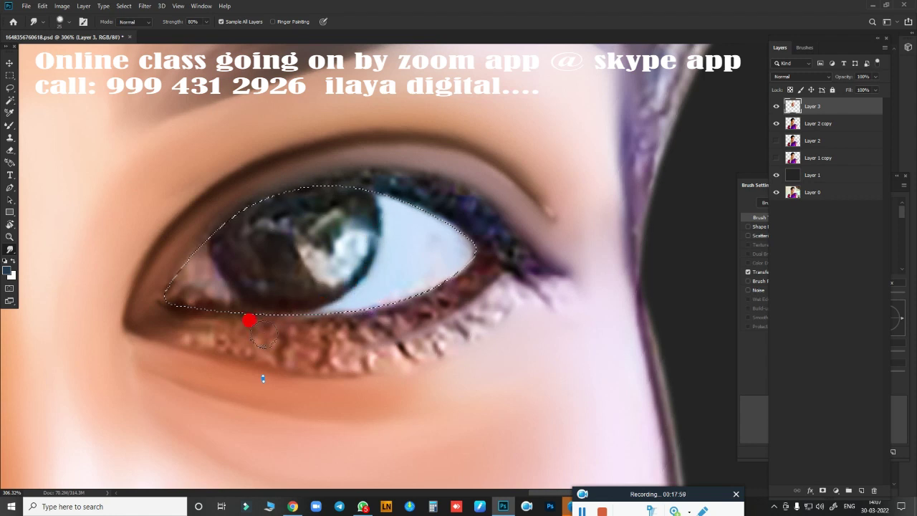
{"action": "mouse_move", "coordinate": [309, 247]}
{"action": "left_mouse_down"}
{"action": "mouse_move", "coordinate": [377, 260]}
{"action": "mouse_move", "coordinate": [365, 290]}
{"action": "left_mouse_up"}
{"action": "mouse_move", "coordinate": [270, 308]}
{"action": "left_mouse_down"}
{"action": "mouse_move", "coordinate": [374, 246]}
{"action": "mouse_move", "coordinate": [365, 286]}
{"action": "left_mouse_up"}
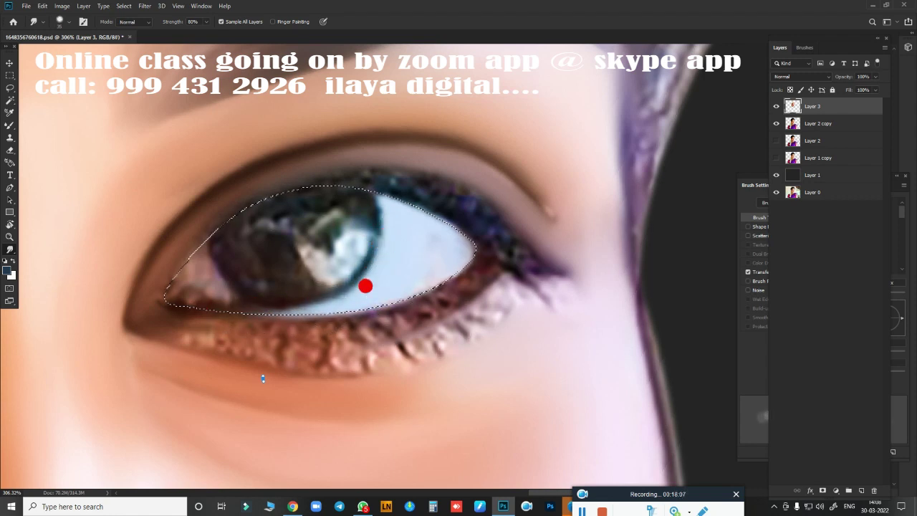
{"action": "left_click_drag", "start_coordinate": [358, 161], "coordinate": [283, 230]}
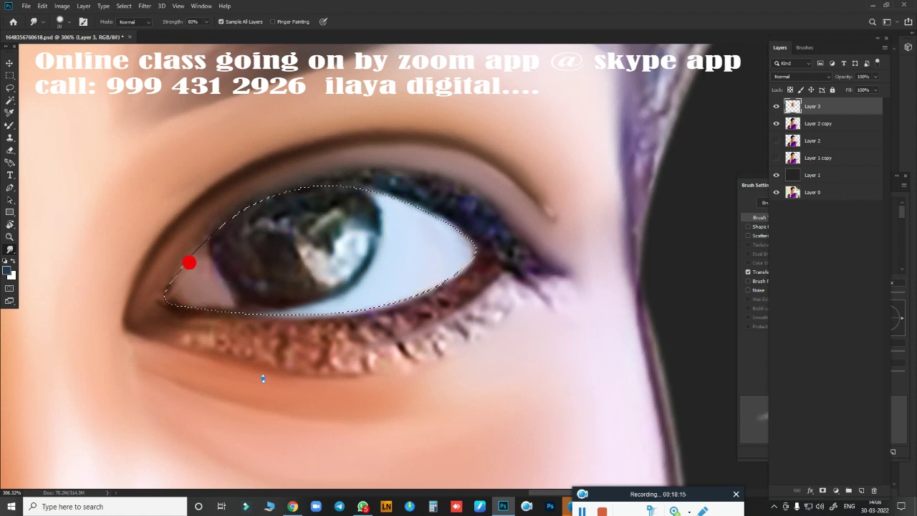
{"action": "left_click_drag", "start_coordinate": [215, 284], "coordinate": [237, 303]}
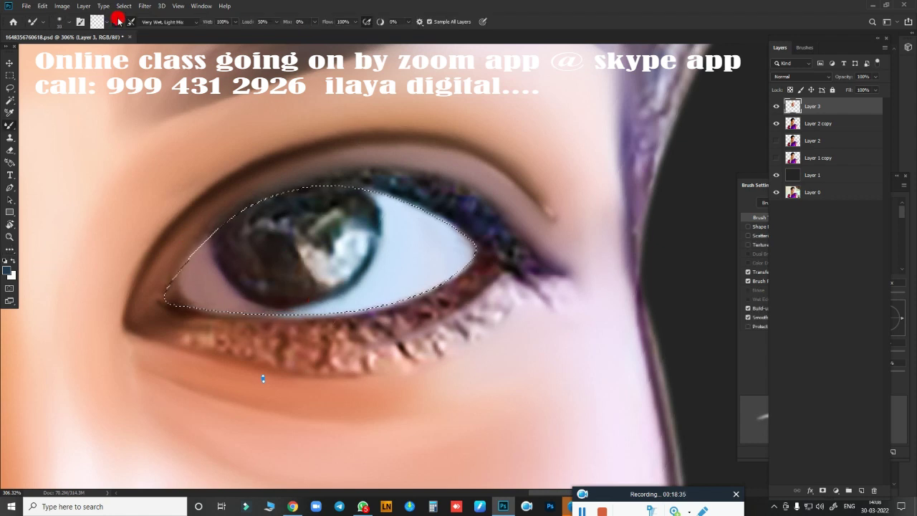
Set the Mixer Brush colour to pale blue cee0fc and paint it into the inner eye corner.
{"action": "left_click", "coordinate": [115, 20]}
{"action": "left_click", "coordinate": [379, 280]}
{"action": "left_click", "coordinate": [822, 250]}
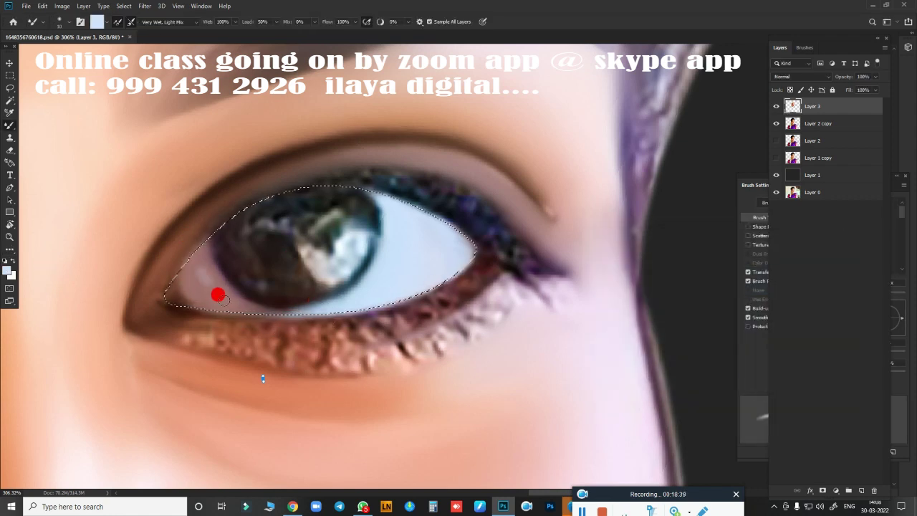
{"action": "mouse_move", "coordinate": [196, 256]}
{"action": "left_mouse_down"}
{"action": "mouse_move", "coordinate": [194, 277]}
{"action": "mouse_move", "coordinate": [238, 296]}
{"action": "left_mouse_up"}
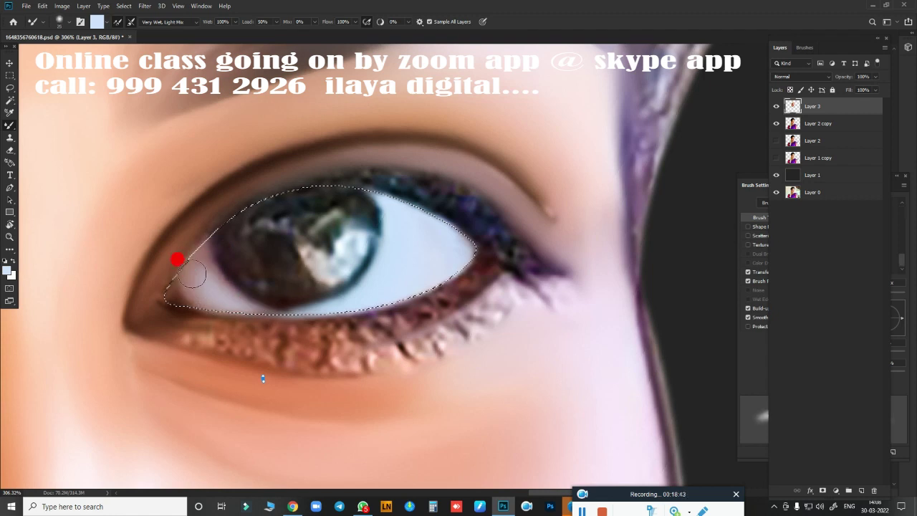
Smudge the pale eye white over the dark inner-corner patch and along its lower edge.
{"action": "key", "text": "r"}
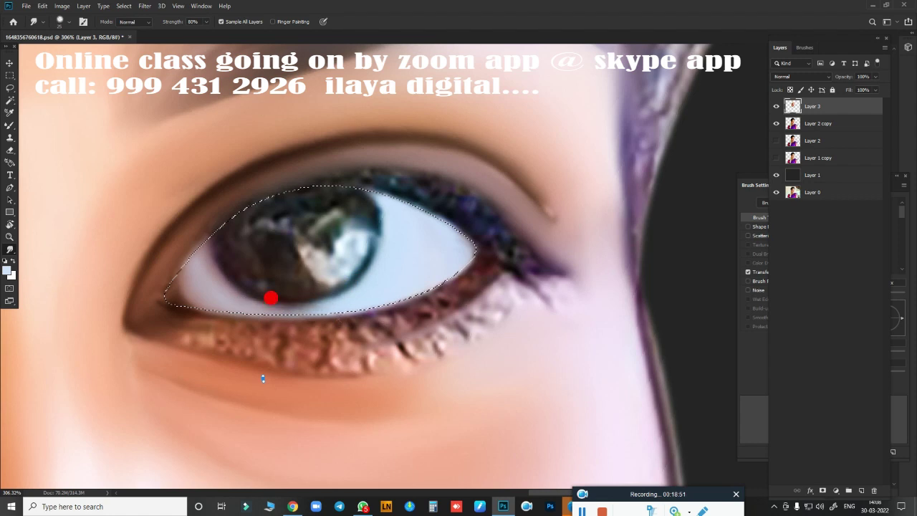
{"action": "left_click_drag", "start_coordinate": [221, 300], "coordinate": [216, 280]}
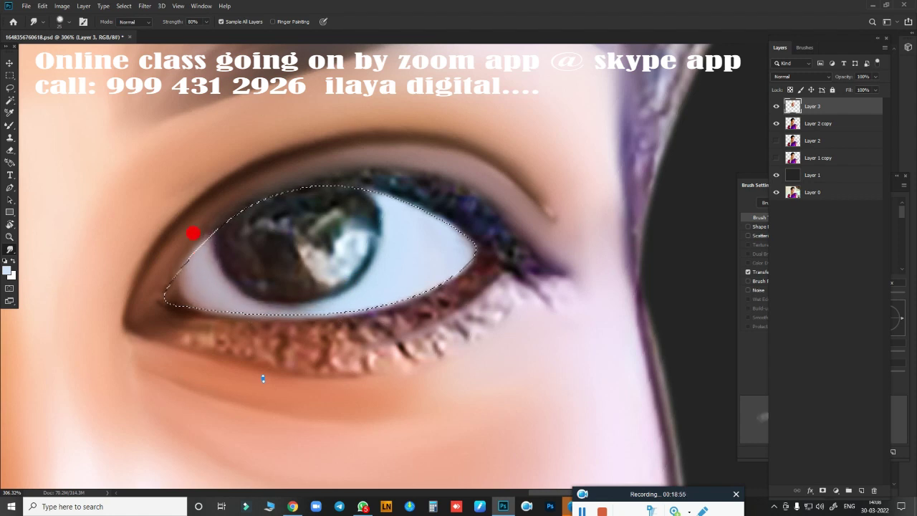
{"action": "left_click_drag", "start_coordinate": [192, 233], "coordinate": [231, 302]}
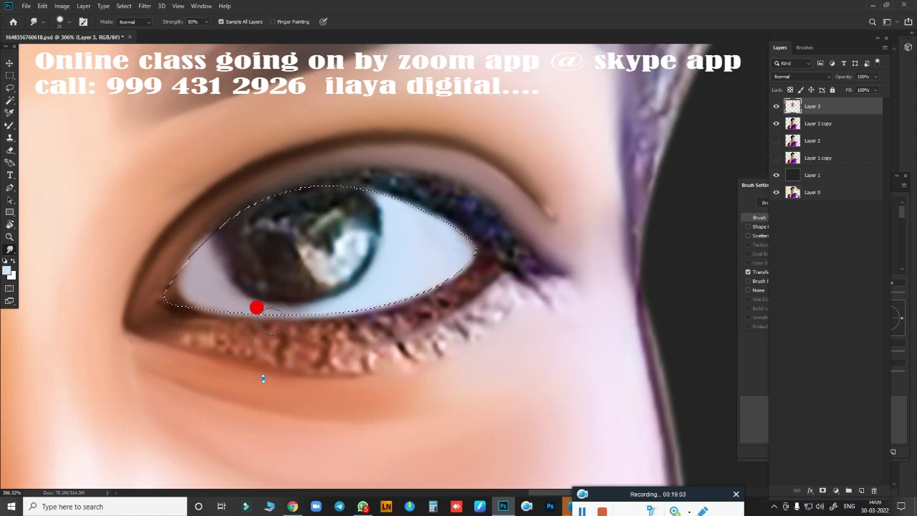
{"action": "left_click_drag", "start_coordinate": [269, 323], "coordinate": [346, 332]}
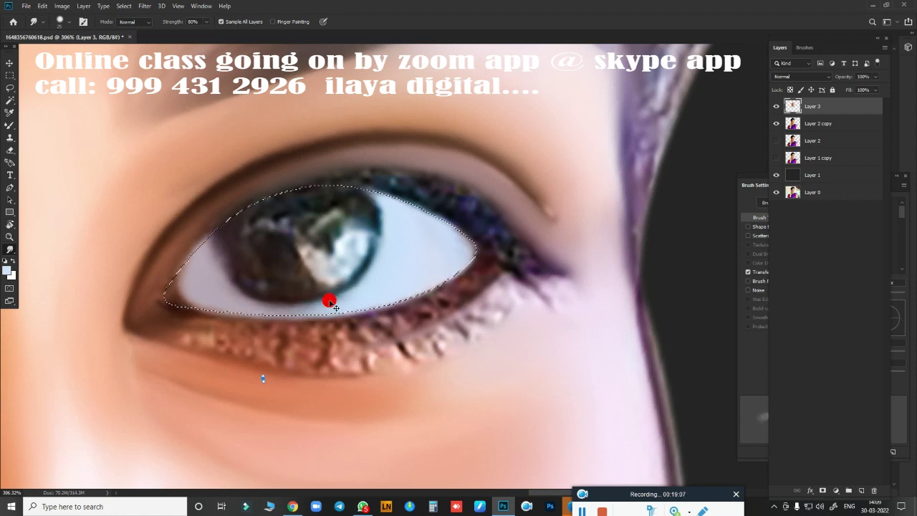
Load the Mixer Brush with near-black dark red 150a0a, then clean the brush of its paint.
{"action": "key", "text": "b"}
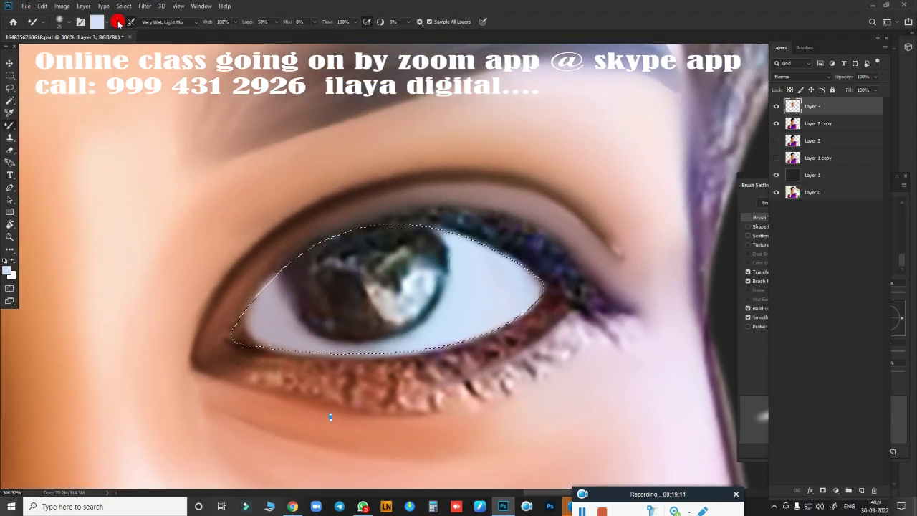
{"action": "left_click", "coordinate": [114, 26]}
{"action": "left_click", "coordinate": [843, 267]}
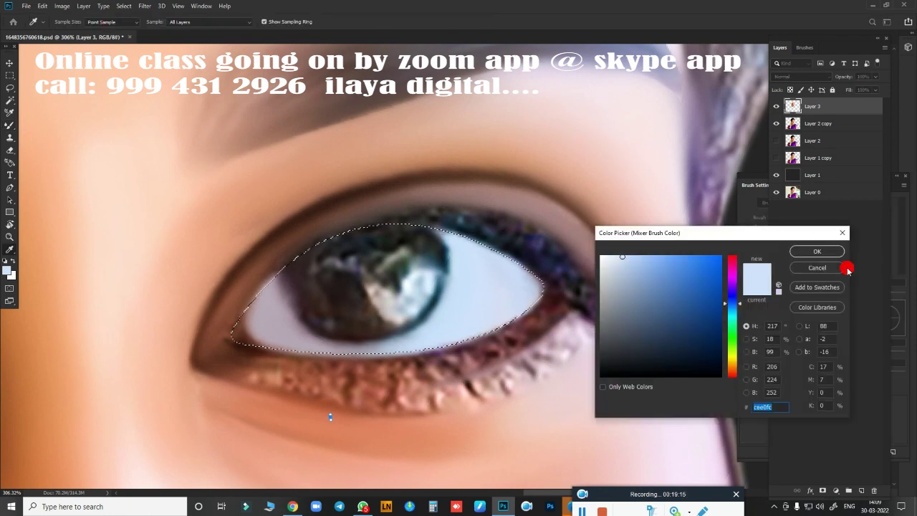
{"action": "left_click", "coordinate": [96, 17]}
{"action": "left_click_drag", "start_coordinate": [536, 253], "coordinate": [566, 296]}
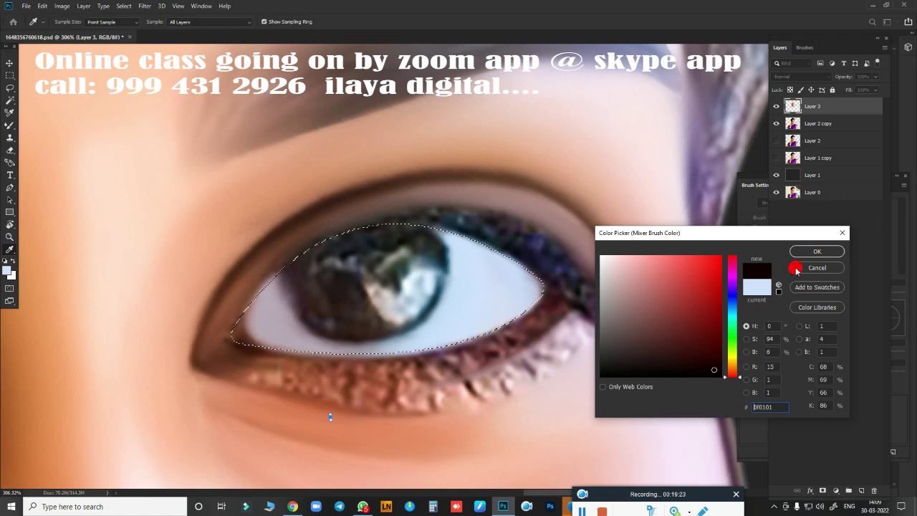
{"action": "left_click", "coordinate": [816, 252]}
{"action": "scroll", "coordinate": [499, 276], "scroll_direction": "up", "scroll_amount": 3}
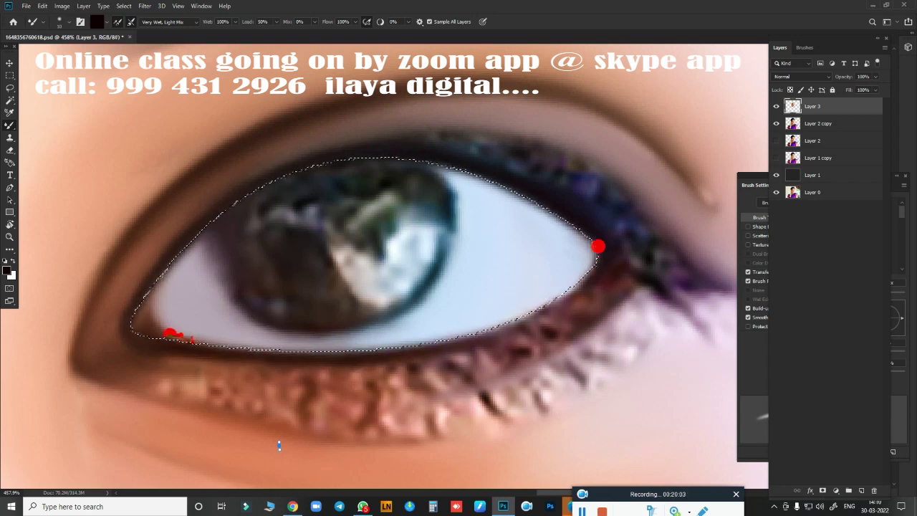
{"action": "left_click", "coordinate": [596, 262]}
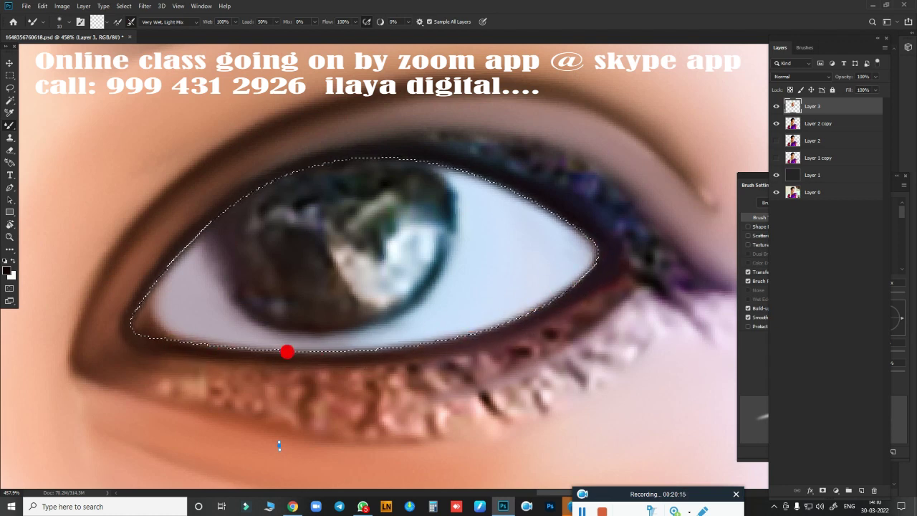
{"action": "key", "text": "r"}
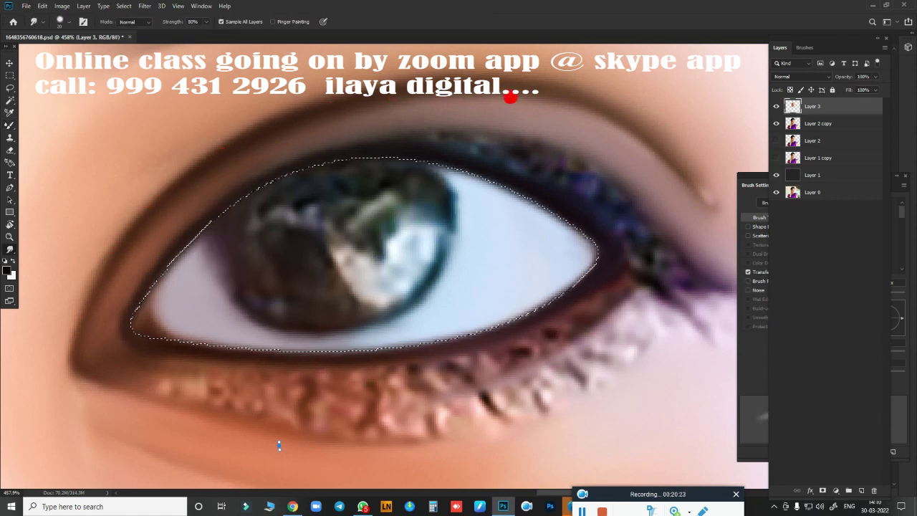
Smooth the eye's outer corner, then hide Layer 3 and add a new empty Layer 4.
{"action": "left_click_drag", "start_coordinate": [618, 299], "coordinate": [619, 301]}
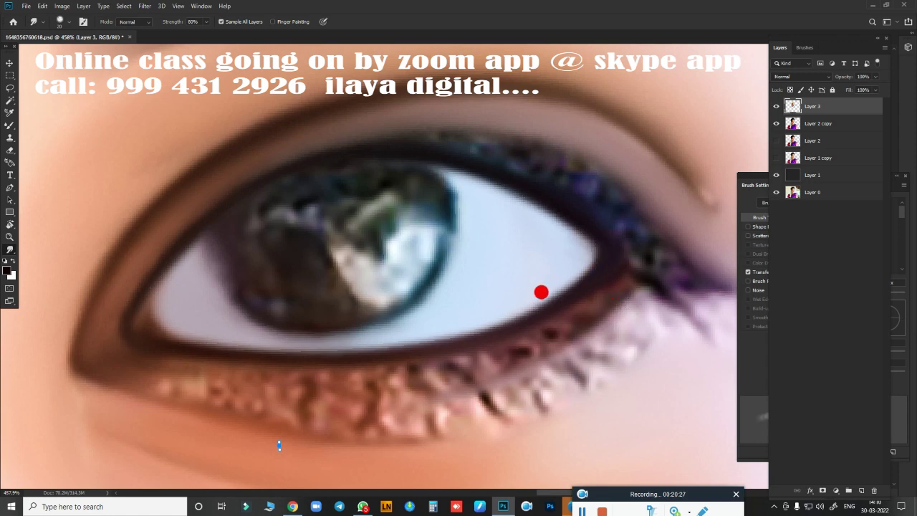
{"action": "scroll", "coordinate": [541, 292], "scroll_direction": "down", "scroll_amount": 5}
{"action": "scroll", "coordinate": [542, 332], "scroll_direction": "up", "scroll_amount": 2}
{"action": "left_click", "coordinate": [776, 106]}
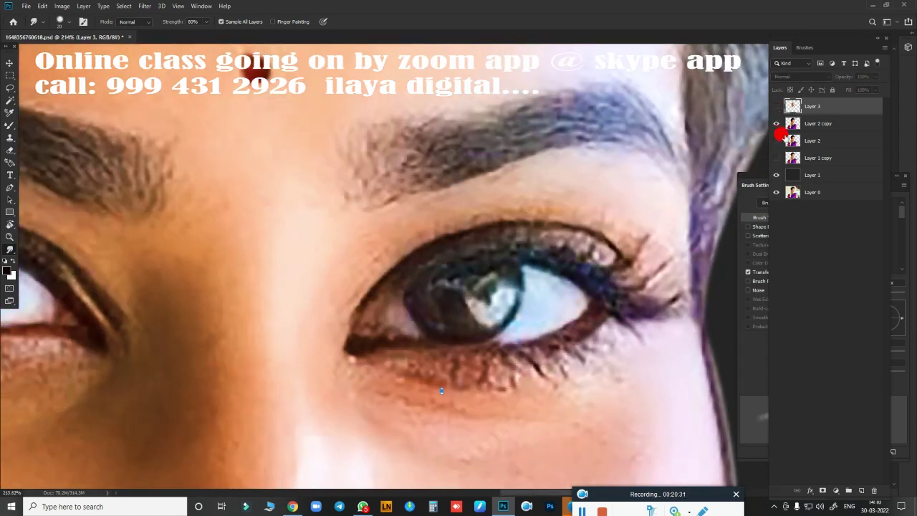
{"action": "left_click", "coordinate": [863, 491]}
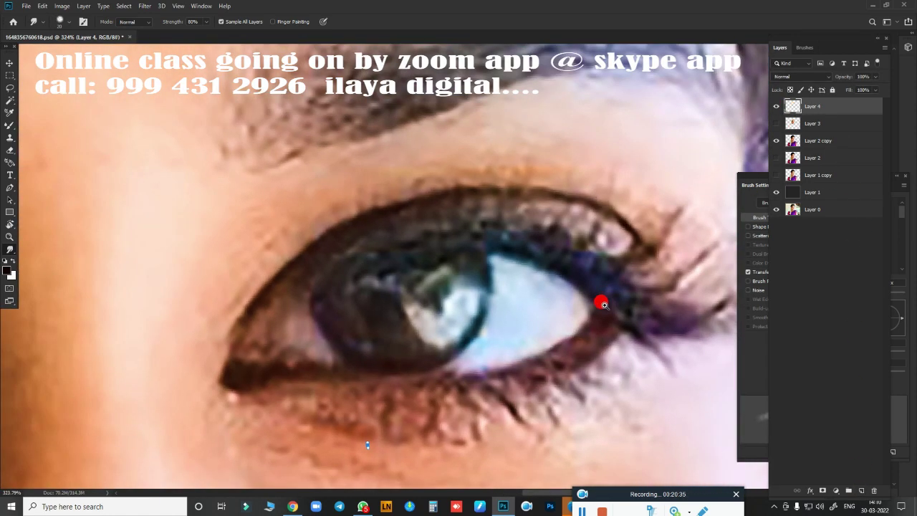
{"action": "scroll", "coordinate": [586, 293], "scroll_direction": "up", "scroll_amount": 3}
{"action": "scroll", "coordinate": [586, 294], "scroll_direction": "up", "scroll_amount": 1}
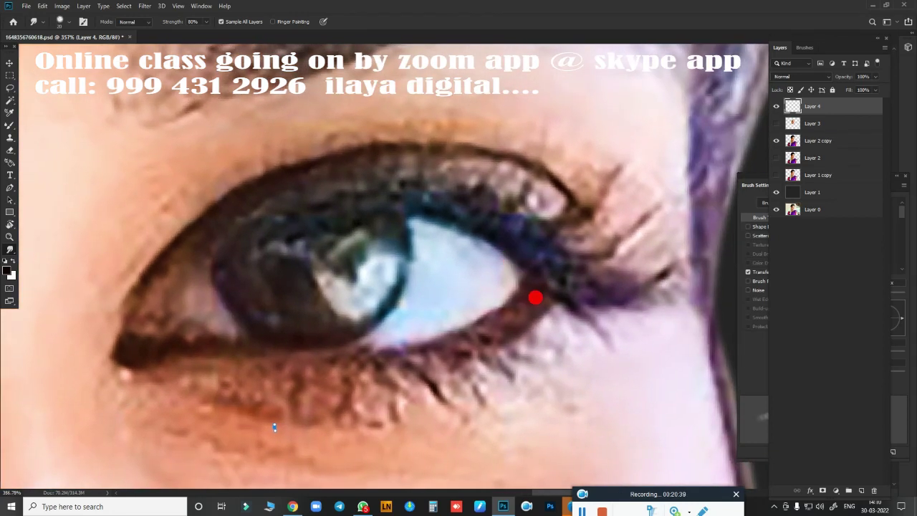
Draw an elliptical selection around the iris and make Layer 3 visible again.
{"action": "key", "text": "m"}
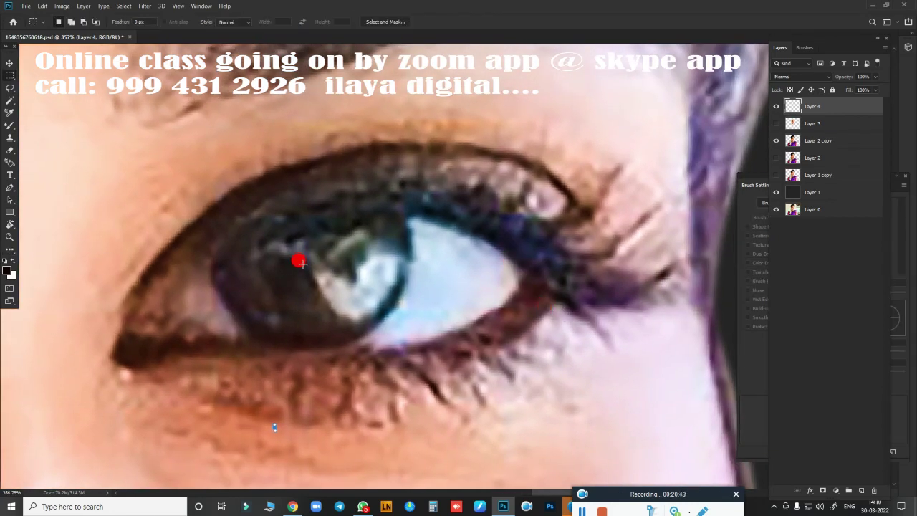
{"action": "left_click_drag", "start_coordinate": [302, 263], "coordinate": [368, 307]}
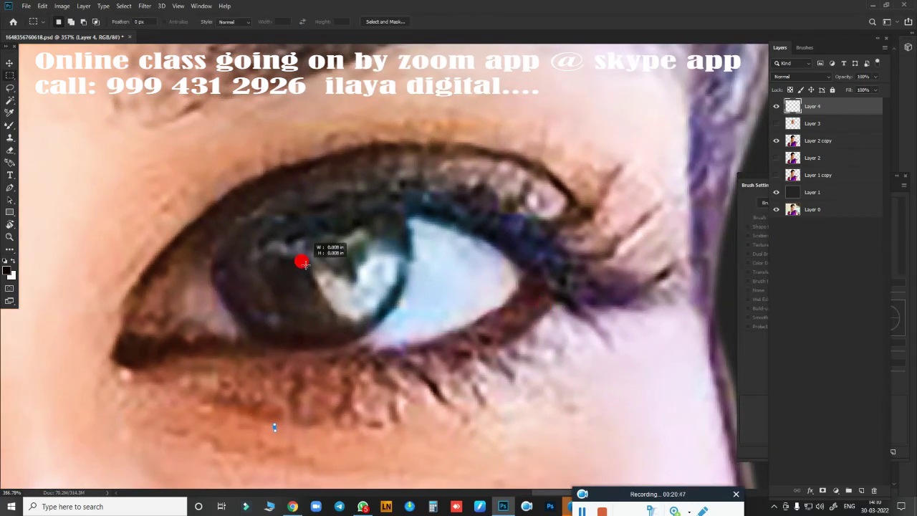
{"action": "left_click", "coordinate": [251, 208]}
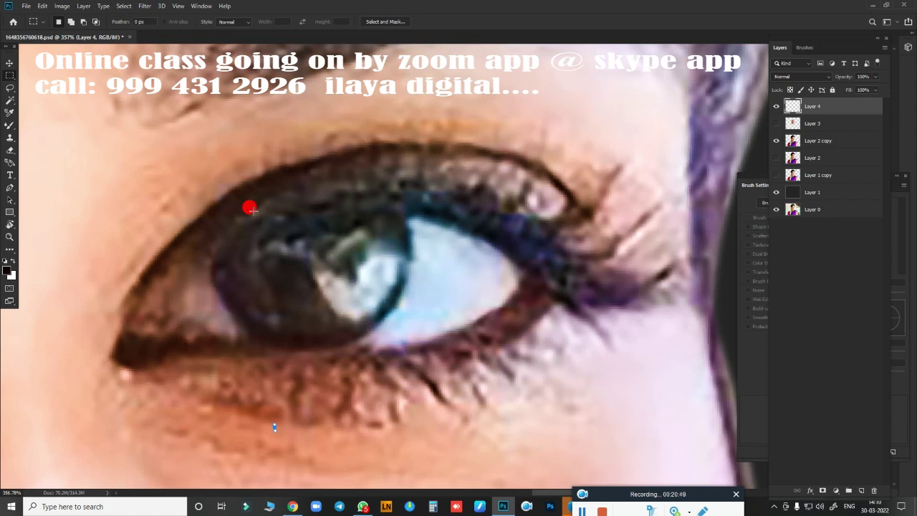
{"action": "right_click", "coordinate": [10, 75]}
{"action": "left_click", "coordinate": [40, 88]}
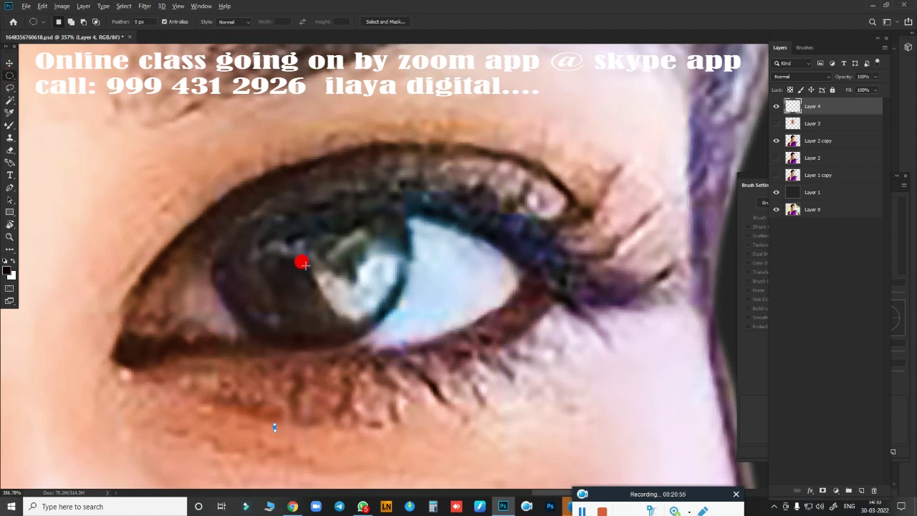
{"action": "left_click_drag", "start_coordinate": [303, 264], "coordinate": [462, 357]}
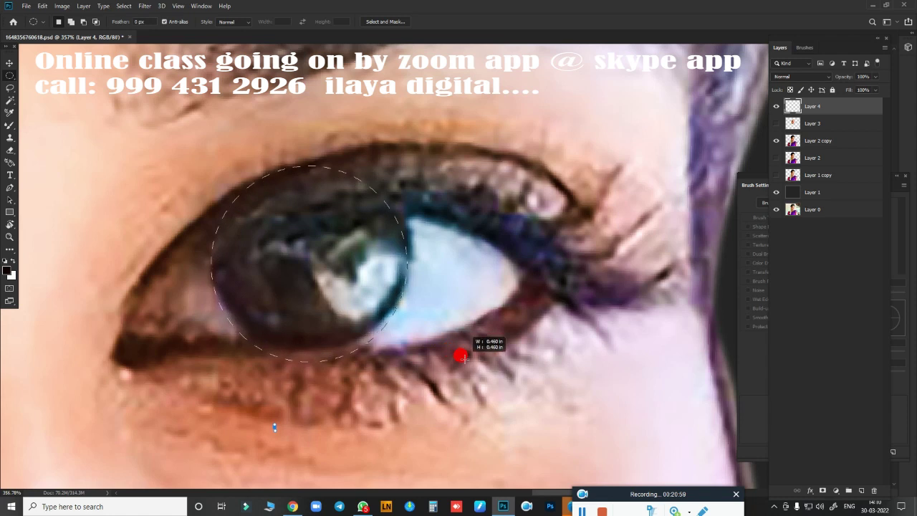
{"action": "left_click", "coordinate": [428, 335]}
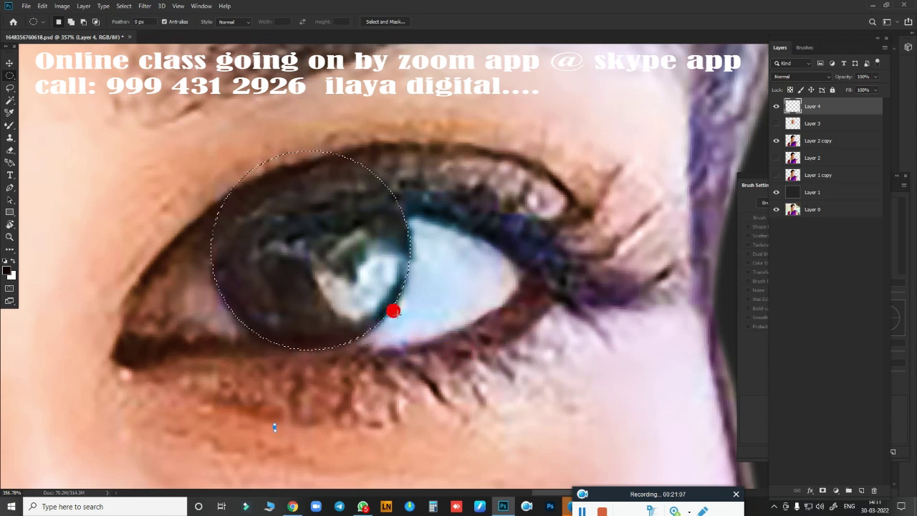
{"action": "left_click", "coordinate": [776, 123]}
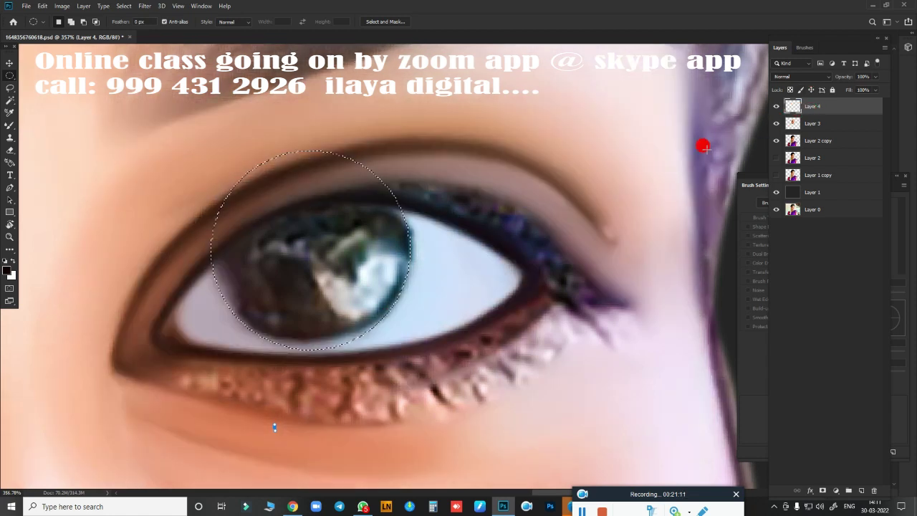
Smooth the iris, then paint a black Mixer Brush rim along its left and upper edges.
{"action": "key", "text": "r"}
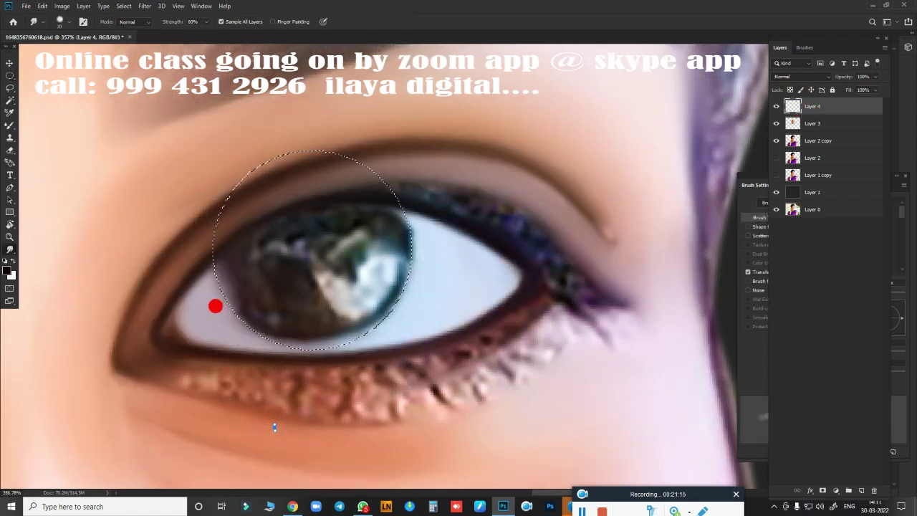
{"action": "left_click_drag", "start_coordinate": [252, 244], "coordinate": [293, 288]}
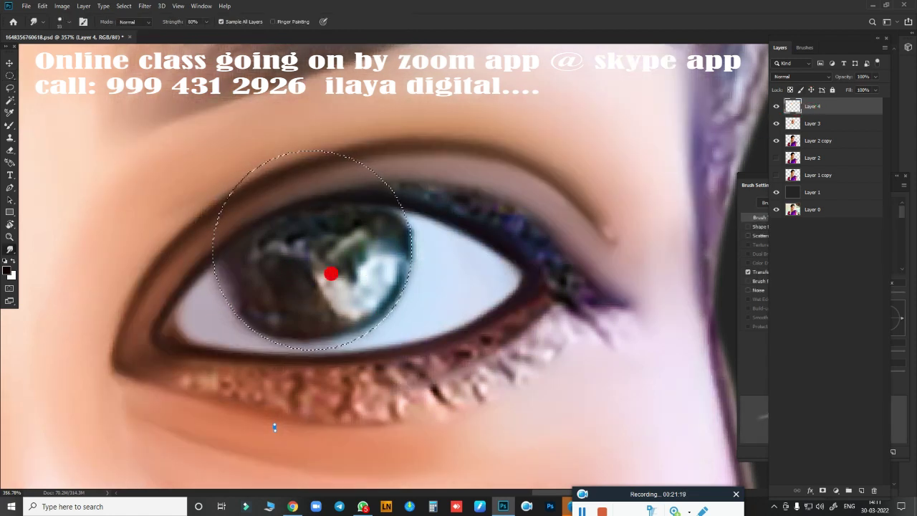
{"action": "key", "text": "b"}
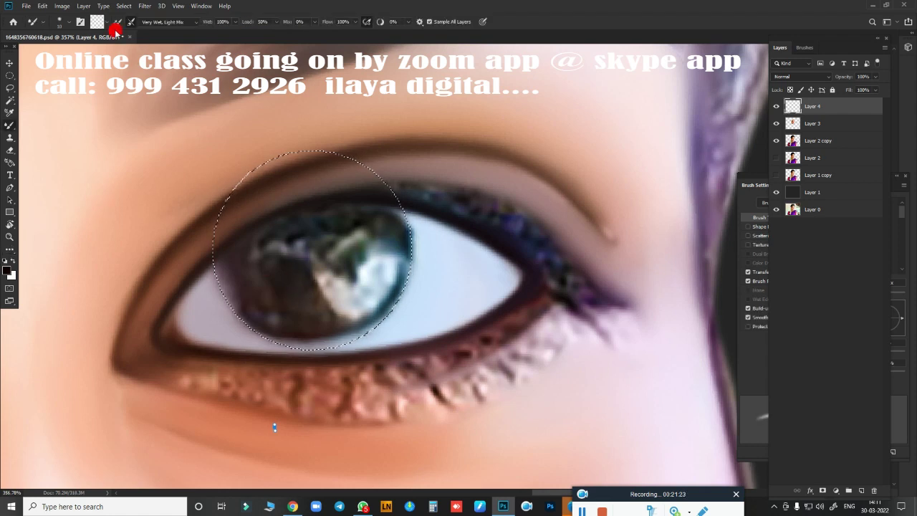
{"action": "left_click", "coordinate": [95, 22]}
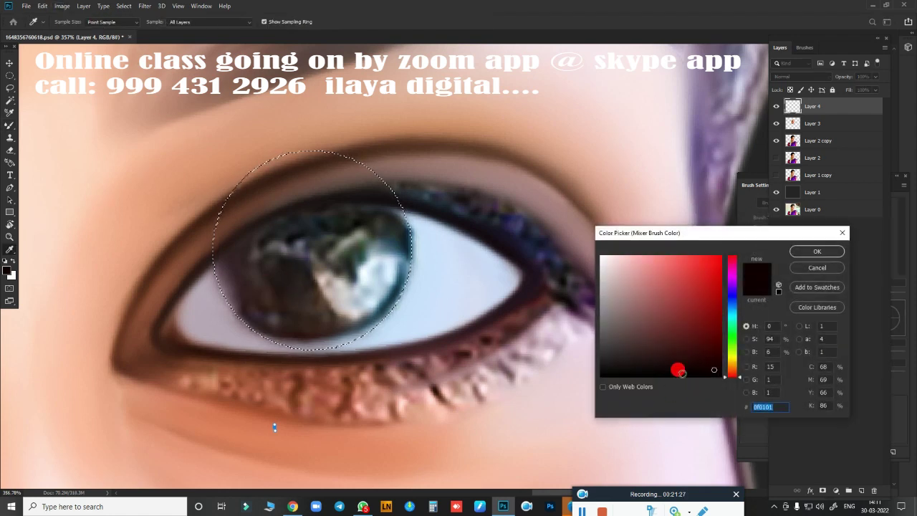
{"action": "left_click", "coordinate": [817, 252]}
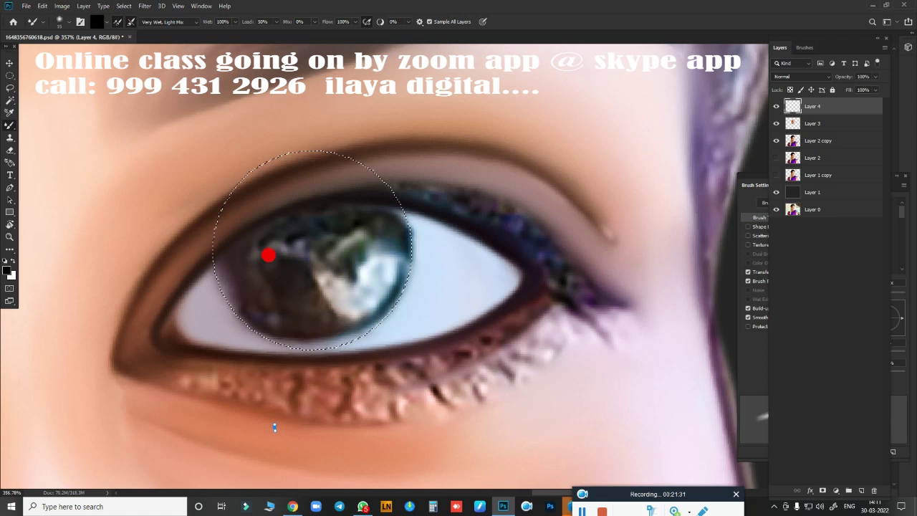
{"action": "mouse_move", "coordinate": [225, 256]}
{"action": "left_mouse_down"}
{"action": "mouse_move", "coordinate": [224, 245]}
{"action": "mouse_move", "coordinate": [239, 287]}
{"action": "mouse_move", "coordinate": [314, 341]}
{"action": "mouse_move", "coordinate": [403, 278]}
{"action": "mouse_move", "coordinate": [396, 265]}
{"action": "mouse_move", "coordinate": [391, 289]}
{"action": "mouse_move", "coordinate": [403, 249]}
{"action": "left_mouse_up"}
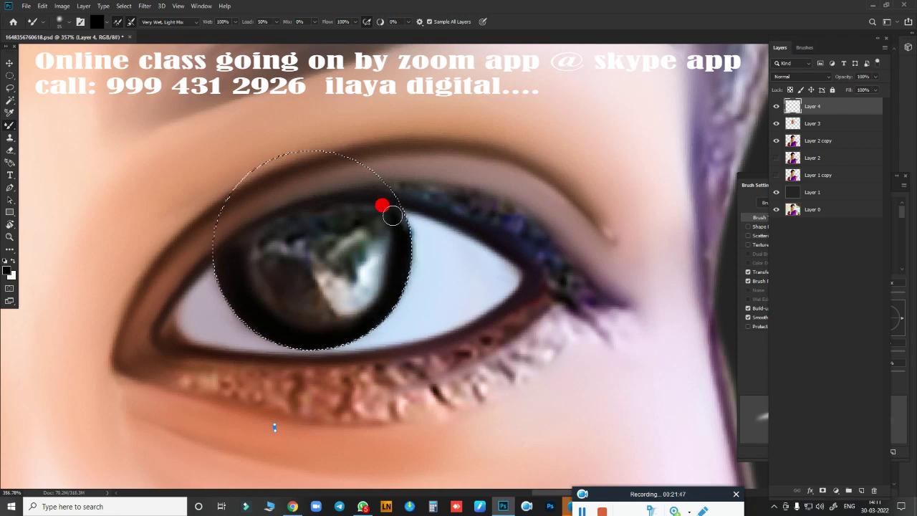
{"action": "mouse_move", "coordinate": [233, 242]}
{"action": "left_mouse_down"}
{"action": "mouse_move", "coordinate": [223, 237]}
{"action": "mouse_move", "coordinate": [258, 218]}
{"action": "mouse_move", "coordinate": [346, 192]}
{"action": "mouse_move", "coordinate": [388, 210]}
{"action": "mouse_move", "coordinate": [327, 201]}
{"action": "left_mouse_up"}
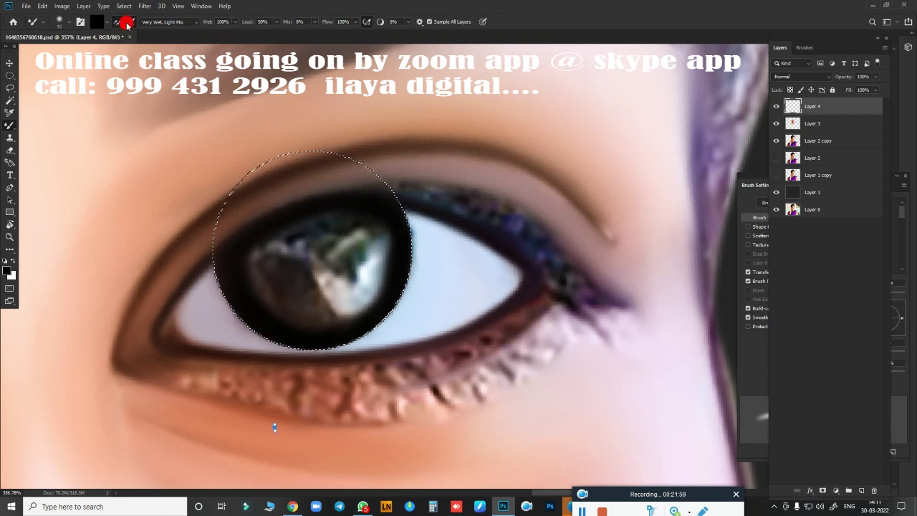
Smudge the iris highlight into simplified catchlight shapes and blend the rest into a dark disc.
{"action": "key", "text": "r"}
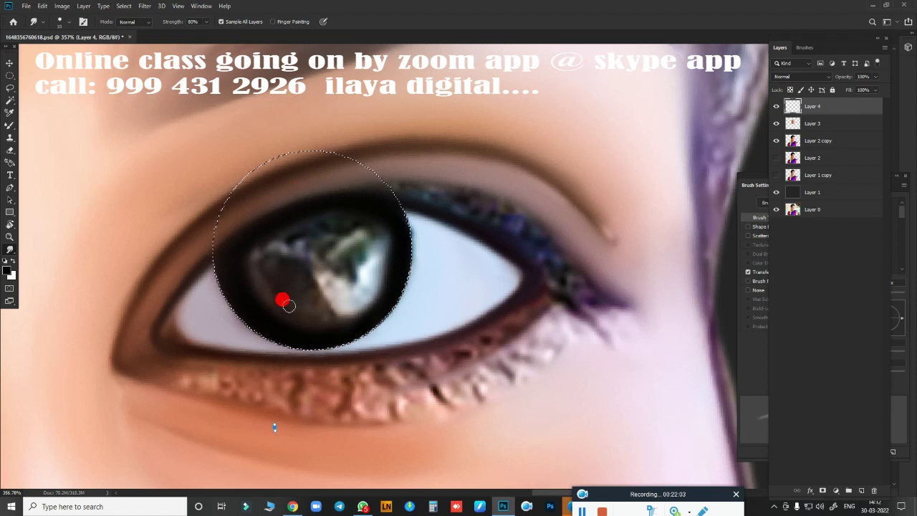
{"action": "left_click_drag", "start_coordinate": [280, 292], "coordinate": [284, 226]}
{"action": "mouse_move", "coordinate": [332, 292]}
{"action": "left_mouse_down"}
{"action": "mouse_move", "coordinate": [343, 294]}
{"action": "mouse_move", "coordinate": [311, 266]}
{"action": "mouse_move", "coordinate": [352, 279]}
{"action": "mouse_move", "coordinate": [365, 239]}
{"action": "mouse_move", "coordinate": [361, 266]}
{"action": "mouse_move", "coordinate": [375, 239]}
{"action": "mouse_move", "coordinate": [257, 232]}
{"action": "left_mouse_up"}
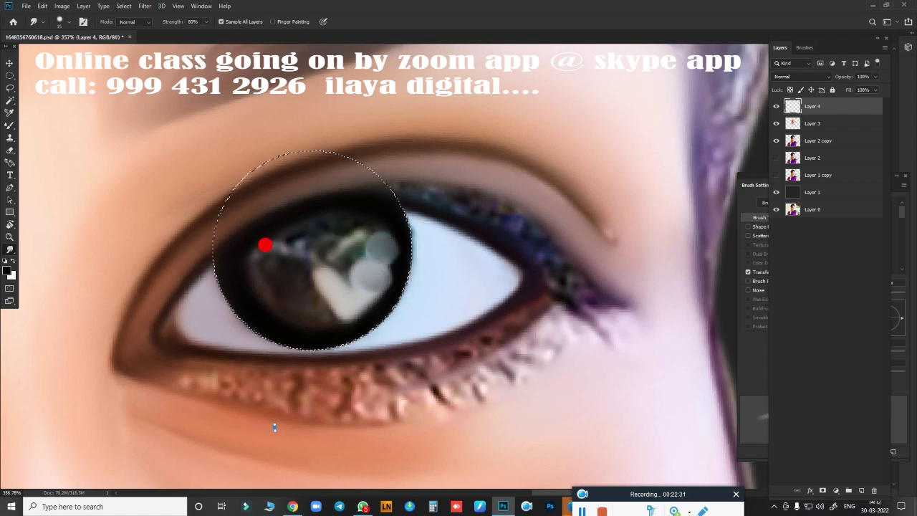
{"action": "mouse_move", "coordinate": [282, 262]}
{"action": "left_mouse_down"}
{"action": "mouse_move", "coordinate": [354, 209]}
{"action": "mouse_move", "coordinate": [353, 217]}
{"action": "mouse_move", "coordinate": [365, 217]}
{"action": "mouse_move", "coordinate": [324, 245]}
{"action": "mouse_move", "coordinate": [340, 258]}
{"action": "mouse_move", "coordinate": [370, 238]}
{"action": "mouse_move", "coordinate": [341, 264]}
{"action": "mouse_move", "coordinate": [354, 237]}
{"action": "mouse_move", "coordinate": [360, 241]}
{"action": "mouse_move", "coordinate": [337, 265]}
{"action": "mouse_move", "coordinate": [359, 278]}
{"action": "mouse_move", "coordinate": [354, 261]}
{"action": "mouse_move", "coordinate": [366, 263]}
{"action": "mouse_move", "coordinate": [352, 264]}
{"action": "mouse_move", "coordinate": [374, 241]}
{"action": "left_mouse_up"}
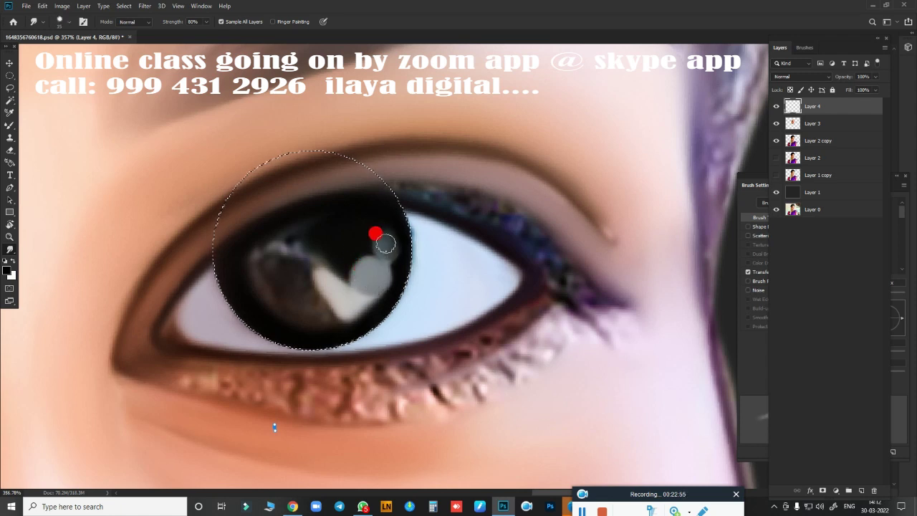
{"action": "mouse_move", "coordinate": [393, 226]}
{"action": "left_mouse_down"}
{"action": "mouse_move", "coordinate": [318, 262]}
{"action": "mouse_move", "coordinate": [323, 268]}
{"action": "mouse_move", "coordinate": [307, 265]}
{"action": "mouse_move", "coordinate": [335, 306]}
{"action": "mouse_move", "coordinate": [298, 295]}
{"action": "left_mouse_up"}
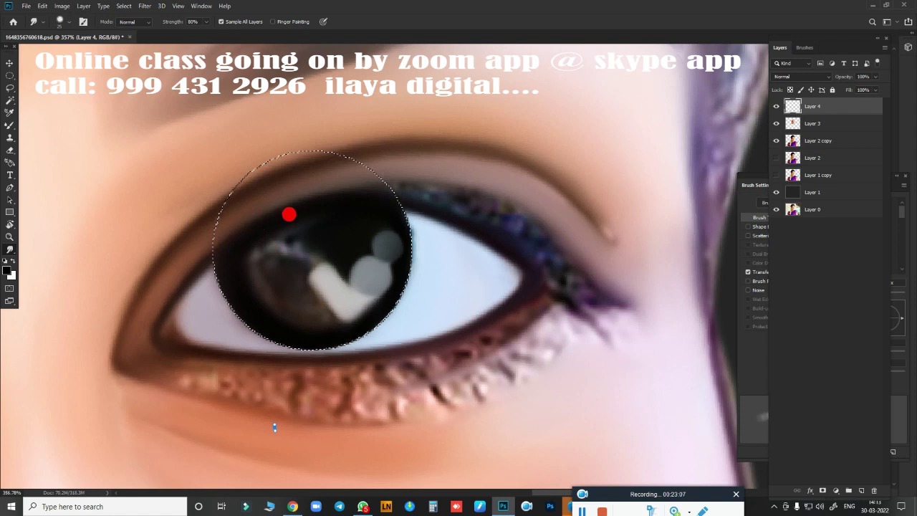
{"action": "mouse_move", "coordinate": [289, 215]}
{"action": "left_mouse_down"}
{"action": "mouse_move", "coordinate": [317, 213]}
{"action": "mouse_move", "coordinate": [286, 241]}
{"action": "mouse_move", "coordinate": [293, 285]}
{"action": "mouse_move", "coordinate": [315, 305]}
{"action": "mouse_move", "coordinate": [272, 237]}
{"action": "mouse_move", "coordinate": [260, 297]}
{"action": "mouse_move", "coordinate": [293, 298]}
{"action": "mouse_move", "coordinate": [329, 323]}
{"action": "mouse_move", "coordinate": [391, 310]}
{"action": "left_mouse_up"}
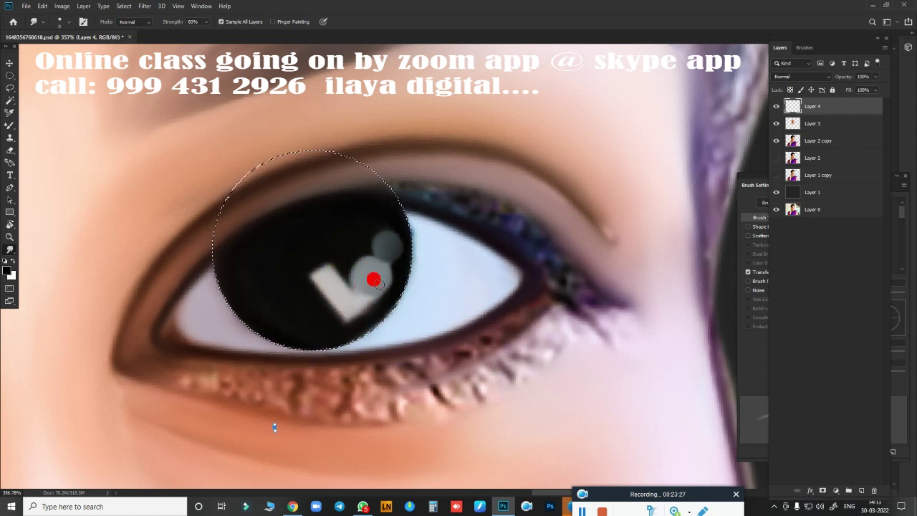
{"action": "mouse_move", "coordinate": [378, 284]}
{"action": "left_mouse_down"}
{"action": "mouse_move", "coordinate": [430, 235]}
{"action": "mouse_move", "coordinate": [417, 228]}
{"action": "mouse_move", "coordinate": [410, 286]}
{"action": "left_mouse_up"}
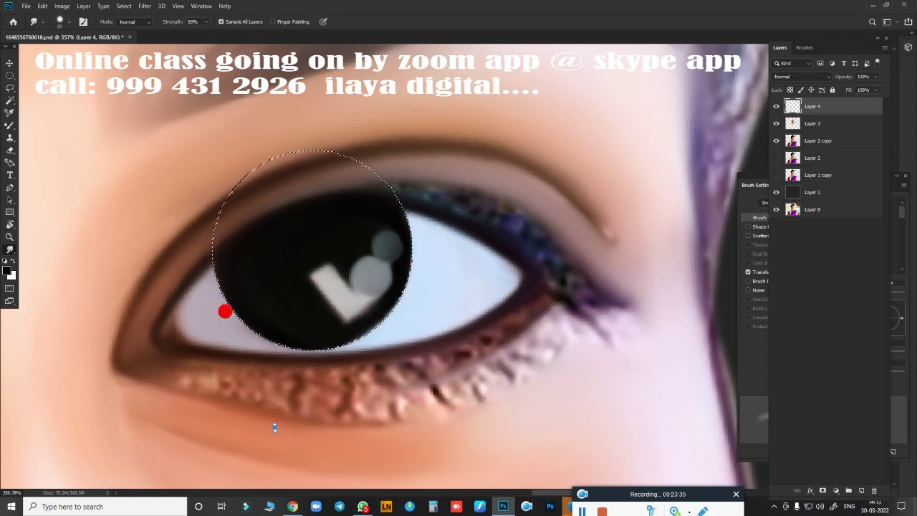
Smudge the neck skin beside the flower garland smooth.
{"action": "scroll", "coordinate": [419, 330], "scroll_direction": "down", "scroll_amount": 10}
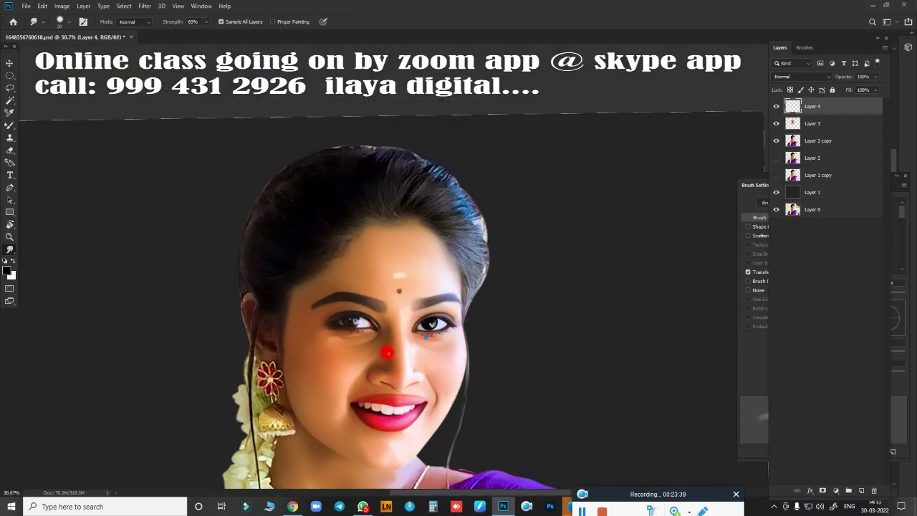
{"action": "scroll", "coordinate": [427, 316], "scroll_direction": "up", "scroll_amount": 5}
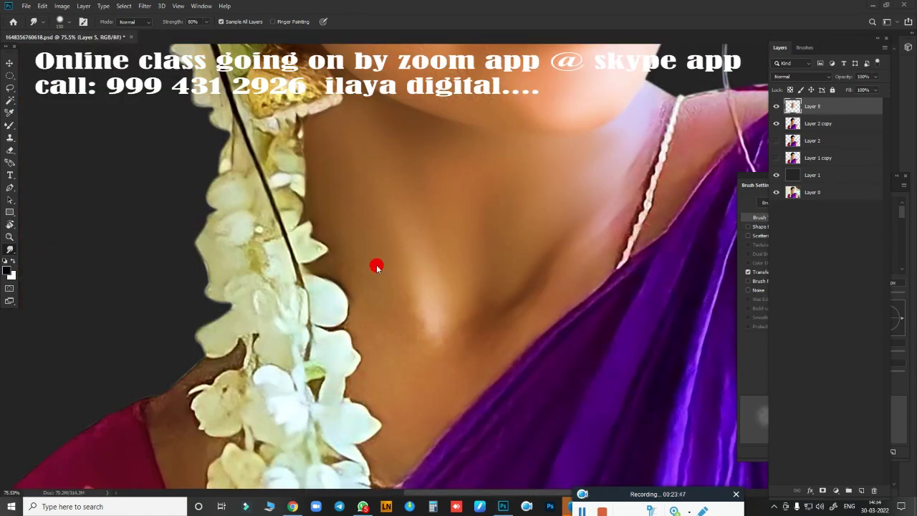
{"action": "mouse_move", "coordinate": [377, 266]}
{"action": "left_mouse_down"}
{"action": "mouse_move", "coordinate": [340, 236]}
{"action": "mouse_move", "coordinate": [352, 291]}
{"action": "mouse_move", "coordinate": [321, 319]}
{"action": "mouse_move", "coordinate": [352, 359]}
{"action": "mouse_move", "coordinate": [352, 380]}
{"action": "mouse_move", "coordinate": [368, 307]}
{"action": "mouse_move", "coordinate": [435, 321]}
{"action": "mouse_move", "coordinate": [465, 288]}
{"action": "mouse_move", "coordinate": [492, 280]}
{"action": "mouse_move", "coordinate": [596, 145]}
{"action": "mouse_move", "coordinate": [580, 182]}
{"action": "mouse_move", "coordinate": [540, 201]}
{"action": "mouse_move", "coordinate": [395, 210]}
{"action": "left_mouse_up"}
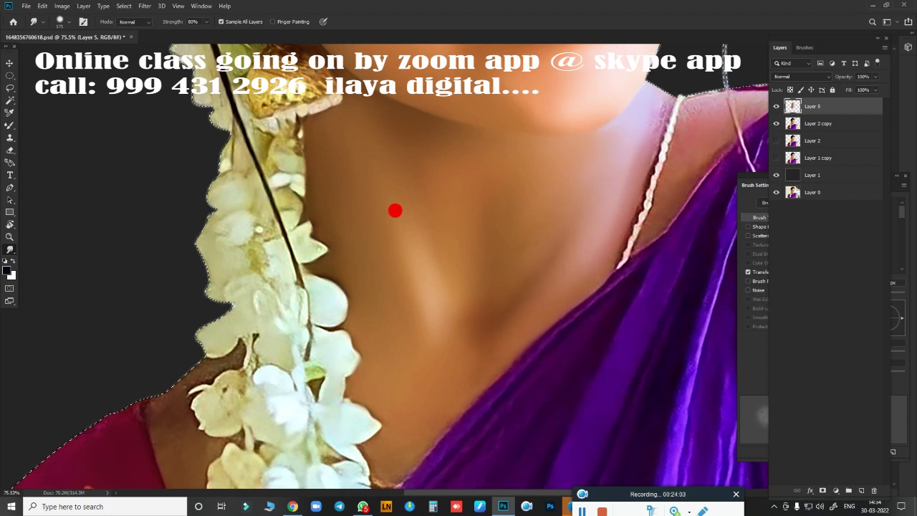
{"action": "scroll", "coordinate": [395, 210], "scroll_direction": "down", "scroll_amount": 3}
{"action": "mouse_move", "coordinate": [432, 237]}
{"action": "left_mouse_down"}
{"action": "mouse_move", "coordinate": [428, 282]}
{"action": "mouse_move", "coordinate": [391, 292]}
{"action": "mouse_move", "coordinate": [408, 327]}
{"action": "mouse_move", "coordinate": [489, 240]}
{"action": "mouse_move", "coordinate": [459, 269]}
{"action": "left_mouse_up"}
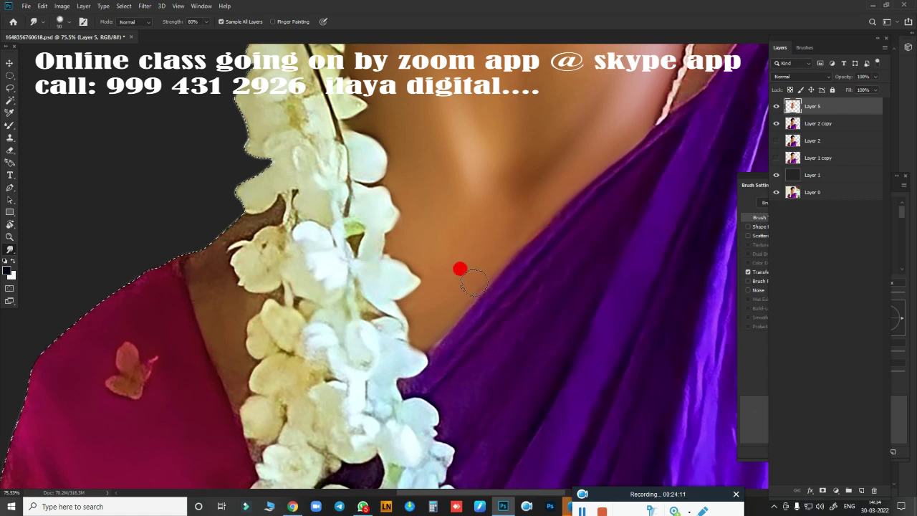
Pan to the lower neck and smooth the neck edge beside the strap.
{"action": "scroll", "coordinate": [470, 292], "scroll_direction": "up", "scroll_amount": 2}
{"action": "scroll", "coordinate": [471, 293], "scroll_direction": "right", "scroll_amount": 2}
{"action": "scroll", "coordinate": [495, 255], "scroll_direction": "up", "scroll_amount": 2}
{"action": "scroll", "coordinate": [495, 256], "scroll_direction": "right", "scroll_amount": 1}
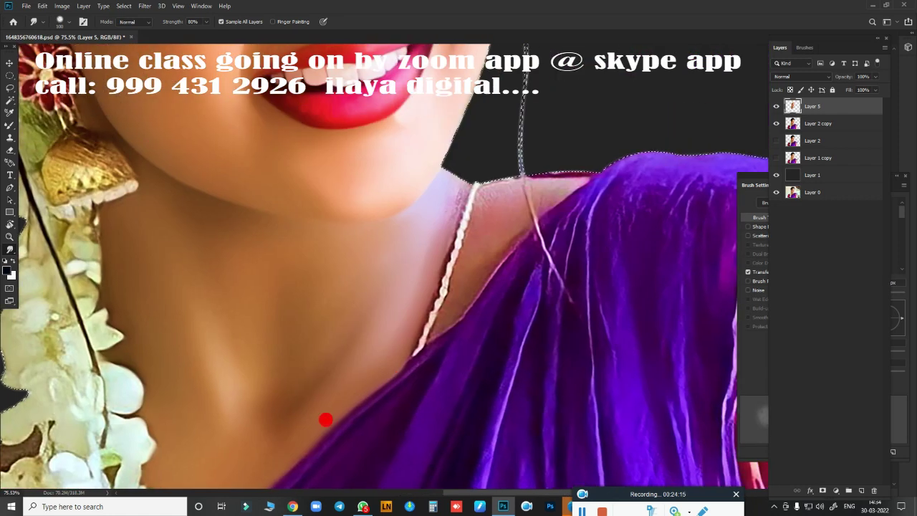
{"action": "left_click_drag", "start_coordinate": [325, 420], "coordinate": [437, 237]}
{"action": "left_click_drag", "start_coordinate": [337, 416], "coordinate": [340, 409]}
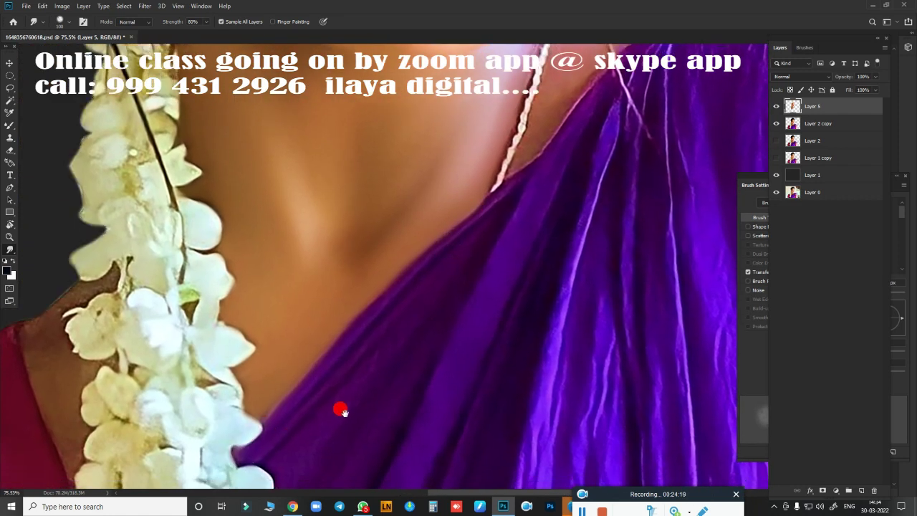
{"action": "scroll", "coordinate": [342, 410], "scroll_direction": "right", "scroll_amount": 1}
{"action": "scroll", "coordinate": [444, 246], "scroll_direction": "up", "scroll_amount": 2}
{"action": "scroll", "coordinate": [420, 348], "scroll_direction": "up", "scroll_amount": 2}
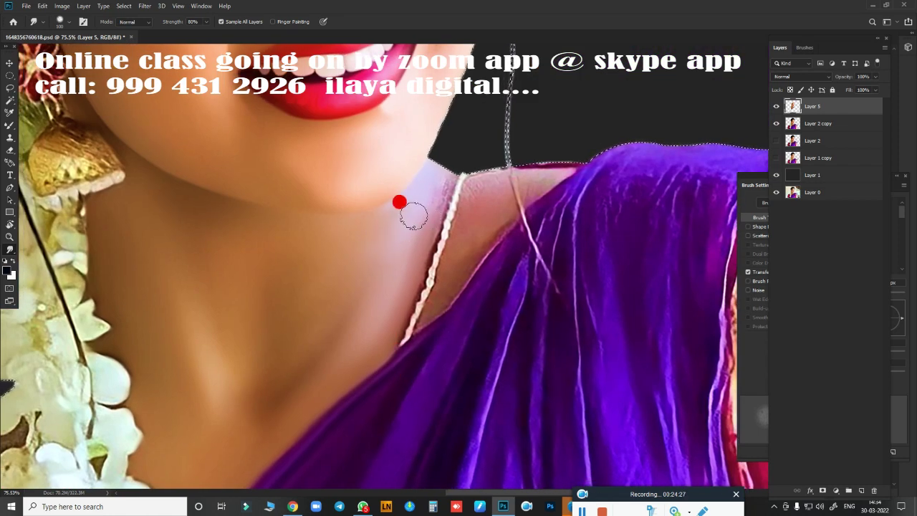
{"action": "left_click_drag", "start_coordinate": [414, 215], "coordinate": [436, 205]}
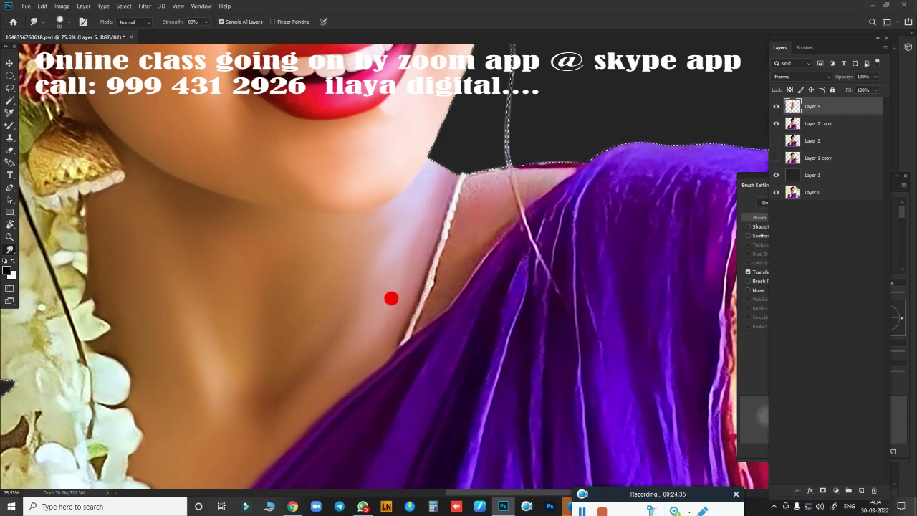
Smooth and thin the rope strap, blending its top into the shoulder.
{"action": "left_click_drag", "start_coordinate": [439, 215], "coordinate": [420, 276]}
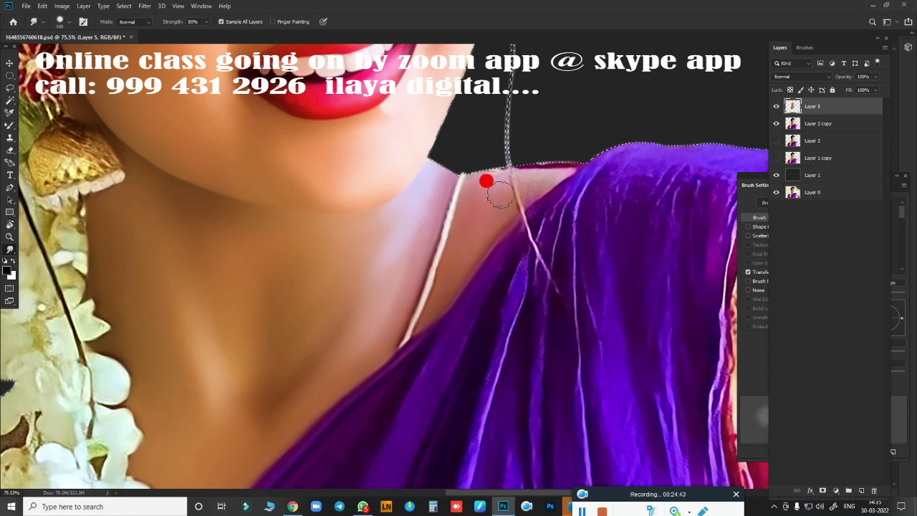
{"action": "left_click_drag", "start_coordinate": [537, 193], "coordinate": [378, 308]}
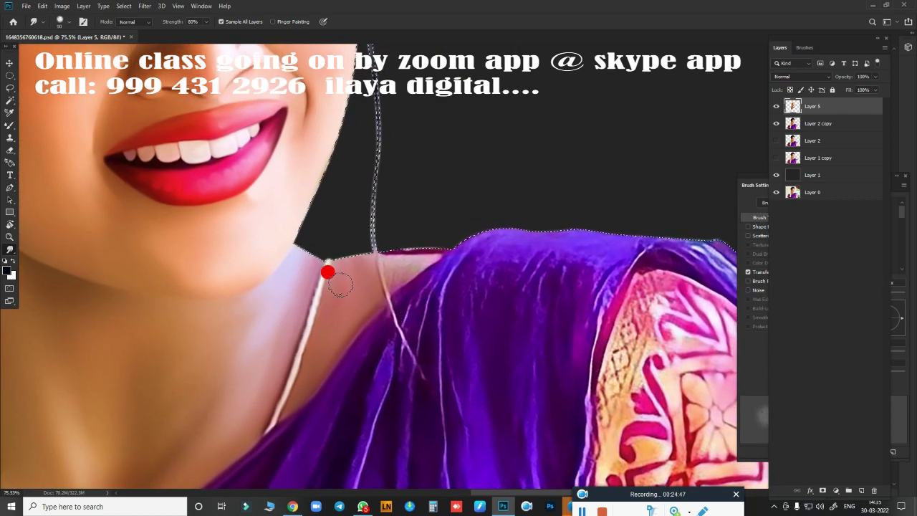
{"action": "left_click_drag", "start_coordinate": [340, 285], "coordinate": [320, 352]}
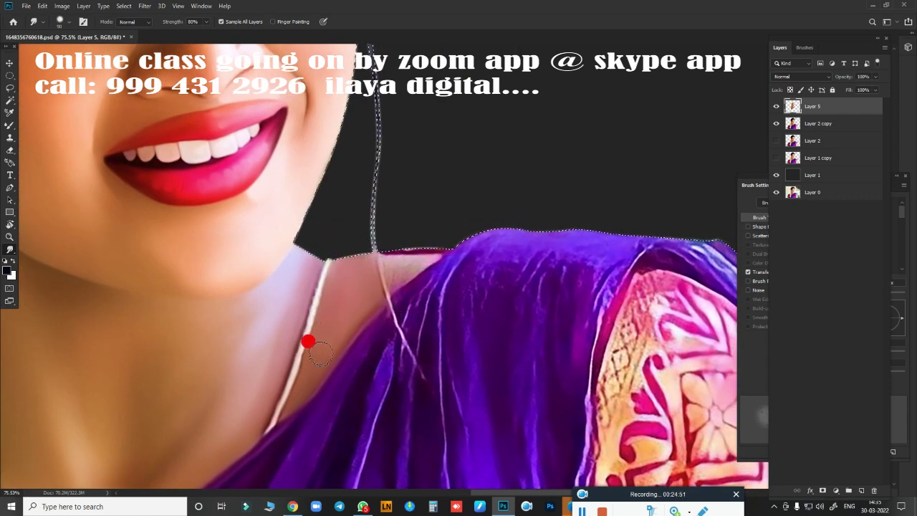
{"action": "mouse_move", "coordinate": [390, 274]}
{"action": "left_mouse_down"}
{"action": "mouse_move", "coordinate": [427, 255]}
{"action": "mouse_move", "coordinate": [409, 234]}
{"action": "mouse_move", "coordinate": [380, 239]}
{"action": "mouse_move", "coordinate": [444, 264]}
{"action": "mouse_move", "coordinate": [624, 266]}
{"action": "mouse_move", "coordinate": [578, 143]}
{"action": "mouse_move", "coordinate": [544, 199]}
{"action": "mouse_move", "coordinate": [510, 185]}
{"action": "mouse_move", "coordinate": [511, 164]}
{"action": "mouse_move", "coordinate": [511, 219]}
{"action": "mouse_move", "coordinate": [528, 248]}
{"action": "mouse_move", "coordinate": [522, 205]}
{"action": "mouse_move", "coordinate": [541, 218]}
{"action": "mouse_move", "coordinate": [560, 132]}
{"action": "left_mouse_up"}
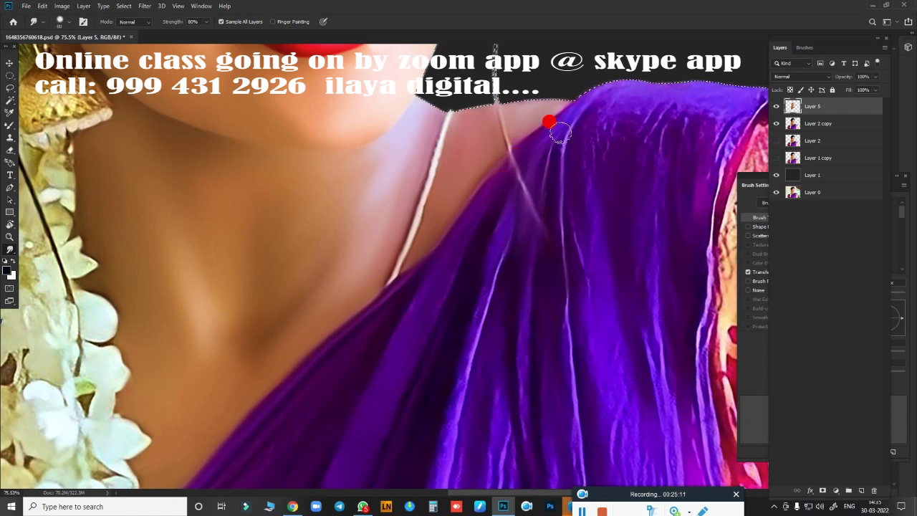
Smudge the hairline strands and the hair above and beside the ear.
{"action": "scroll", "coordinate": [487, 308], "scroll_direction": "down", "scroll_amount": 3}
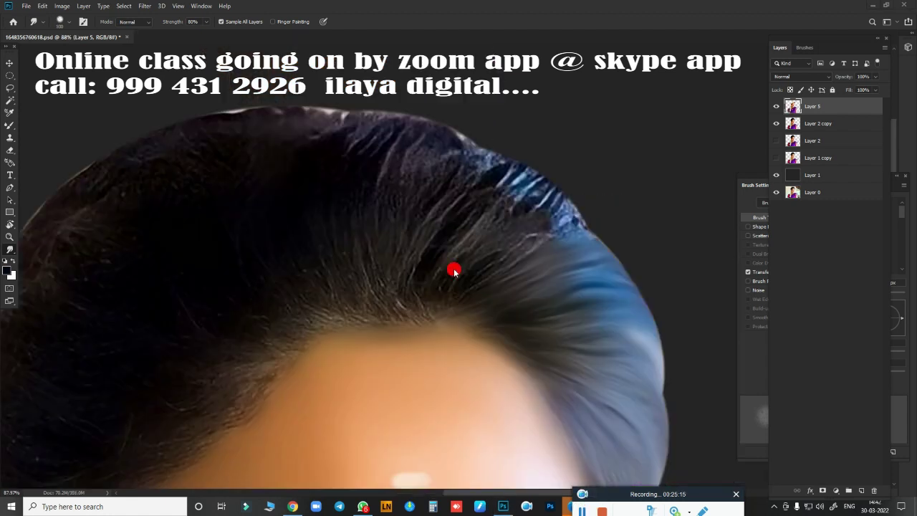
{"action": "mouse_move", "coordinate": [401, 142]}
{"action": "left_mouse_down"}
{"action": "mouse_move", "coordinate": [479, 245]}
{"action": "mouse_move", "coordinate": [348, 148]}
{"action": "mouse_move", "coordinate": [250, 142]}
{"action": "mouse_move", "coordinate": [262, 222]}
{"action": "mouse_move", "coordinate": [158, 199]}
{"action": "mouse_move", "coordinate": [307, 156]}
{"action": "mouse_move", "coordinate": [409, 107]}
{"action": "mouse_move", "coordinate": [444, 158]}
{"action": "mouse_move", "coordinate": [528, 170]}
{"action": "mouse_move", "coordinate": [534, 211]}
{"action": "mouse_move", "coordinate": [588, 205]}
{"action": "left_mouse_up"}
{"action": "mouse_move", "coordinate": [340, 246]}
{"action": "left_mouse_down"}
{"action": "mouse_move", "coordinate": [397, 297]}
{"action": "mouse_move", "coordinate": [428, 303]}
{"action": "mouse_move", "coordinate": [409, 274]}
{"action": "mouse_move", "coordinate": [337, 285]}
{"action": "mouse_move", "coordinate": [318, 279]}
{"action": "mouse_move", "coordinate": [281, 221]}
{"action": "mouse_move", "coordinate": [354, 229]}
{"action": "mouse_move", "coordinate": [479, 369]}
{"action": "mouse_move", "coordinate": [553, 117]}
{"action": "mouse_move", "coordinate": [350, 334]}
{"action": "mouse_move", "coordinate": [367, 359]}
{"action": "mouse_move", "coordinate": [306, 409]}
{"action": "mouse_move", "coordinate": [419, 303]}
{"action": "mouse_move", "coordinate": [348, 256]}
{"action": "mouse_move", "coordinate": [435, 302]}
{"action": "mouse_move", "coordinate": [479, 262]}
{"action": "mouse_move", "coordinate": [497, 260]}
{"action": "mouse_move", "coordinate": [466, 326]}
{"action": "mouse_move", "coordinate": [343, 223]}
{"action": "mouse_move", "coordinate": [314, 288]}
{"action": "mouse_move", "coordinate": [293, 267]}
{"action": "mouse_move", "coordinate": [213, 258]}
{"action": "mouse_move", "coordinate": [305, 158]}
{"action": "mouse_move", "coordinate": [354, 244]}
{"action": "mouse_move", "coordinate": [391, 121]}
{"action": "mouse_move", "coordinate": [405, 276]}
{"action": "mouse_move", "coordinate": [398, 278]}
{"action": "mouse_move", "coordinate": [451, 160]}
{"action": "mouse_move", "coordinate": [418, 205]}
{"action": "mouse_move", "coordinate": [265, 111]}
{"action": "mouse_move", "coordinate": [492, 128]}
{"action": "mouse_move", "coordinate": [265, 149]}
{"action": "mouse_move", "coordinate": [207, 199]}
{"action": "mouse_move", "coordinate": [268, 275]}
{"action": "mouse_move", "coordinate": [363, 289]}
{"action": "mouse_move", "coordinate": [307, 219]}
{"action": "mouse_move", "coordinate": [434, 247]}
{"action": "mouse_move", "coordinate": [247, 295]}
{"action": "mouse_move", "coordinate": [280, 288]}
{"action": "left_mouse_up"}
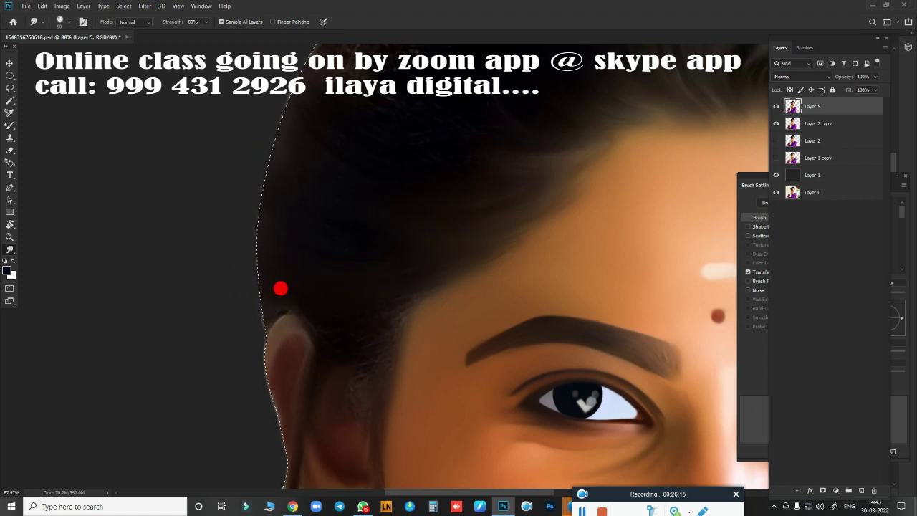
{"action": "mouse_move", "coordinate": [310, 316]}
{"action": "left_mouse_down"}
{"action": "mouse_move", "coordinate": [415, 275]}
{"action": "mouse_move", "coordinate": [327, 342]}
{"action": "mouse_move", "coordinate": [347, 382]}
{"action": "left_mouse_up"}
Pan above the forehead and smooth the light hair strands at the top.
{"action": "scroll", "coordinate": [504, 258], "scroll_direction": "down", "scroll_amount": 3}
{"action": "scroll", "coordinate": [377, 255], "scroll_direction": "down", "scroll_amount": 2}
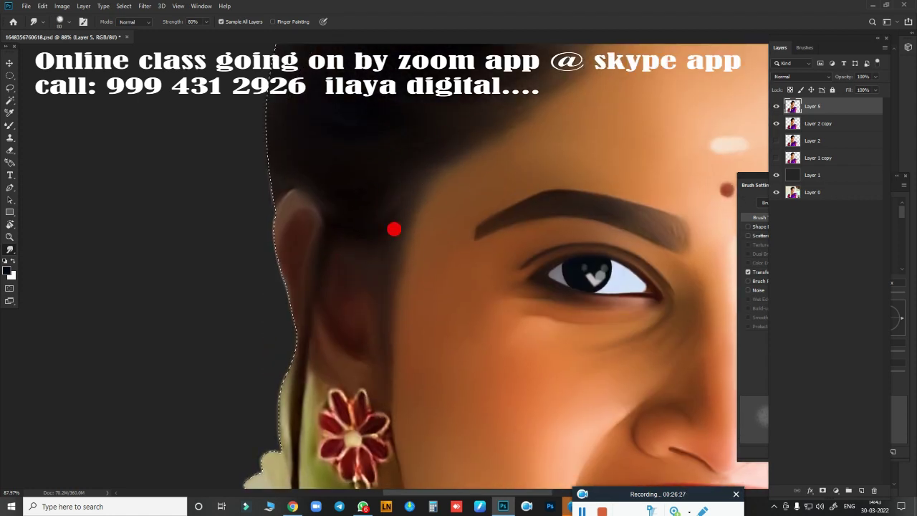
{"action": "left_click_drag", "start_coordinate": [393, 230], "coordinate": [386, 422]}
{"action": "scroll", "coordinate": [386, 422], "scroll_direction": "up", "scroll_amount": 3}
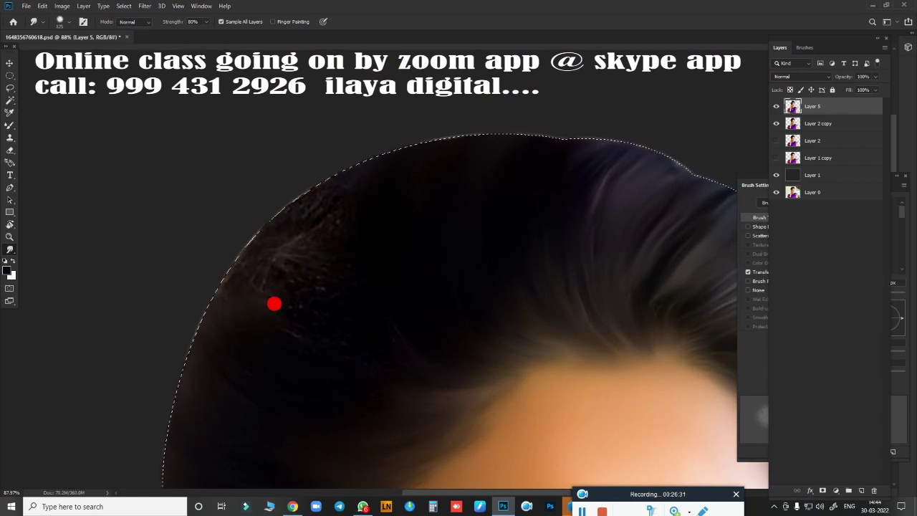
{"action": "left_click_drag", "start_coordinate": [285, 287], "coordinate": [290, 248]}
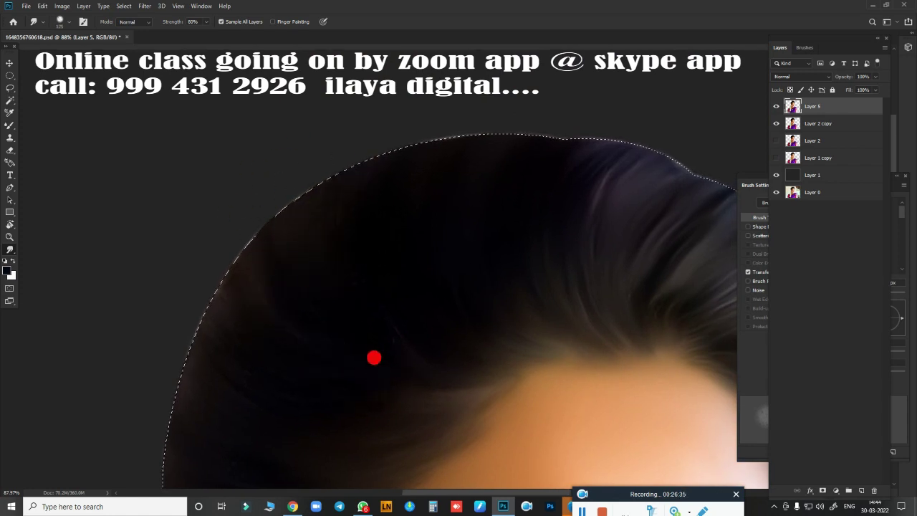
Save the PSD document with Ctrl+S.
{"action": "scroll", "coordinate": [509, 286], "scroll_direction": "down", "scroll_amount": 5}
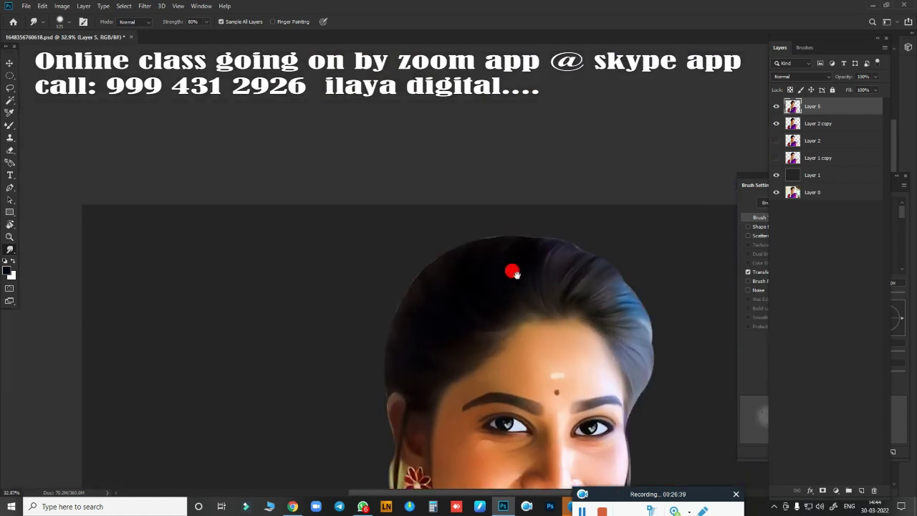
{"action": "scroll", "coordinate": [515, 272], "scroll_direction": "down", "scroll_amount": 2}
{"action": "scroll", "coordinate": [481, 358], "scroll_direction": "up", "scroll_amount": 8}
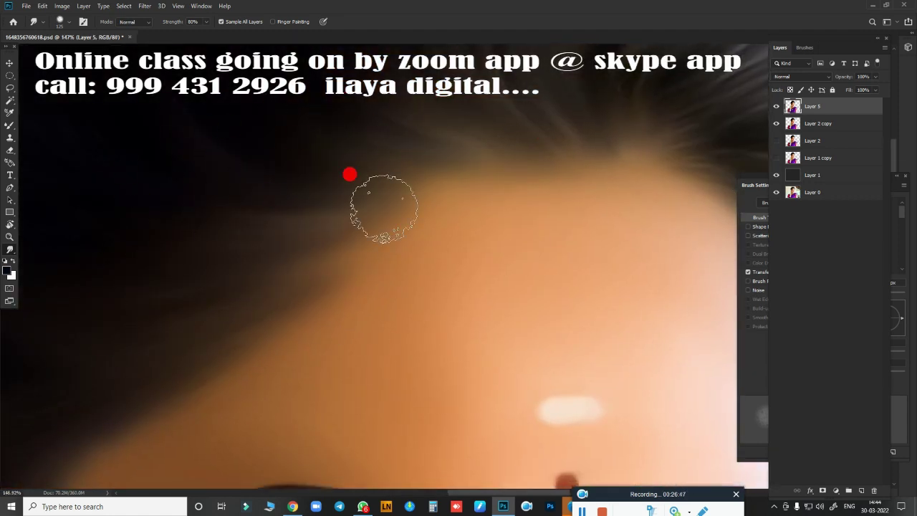
{"action": "scroll", "coordinate": [517, 286], "scroll_direction": "down", "scroll_amount": 6}
{"action": "scroll", "coordinate": [518, 287], "scroll_direction": "up", "scroll_amount": 2}
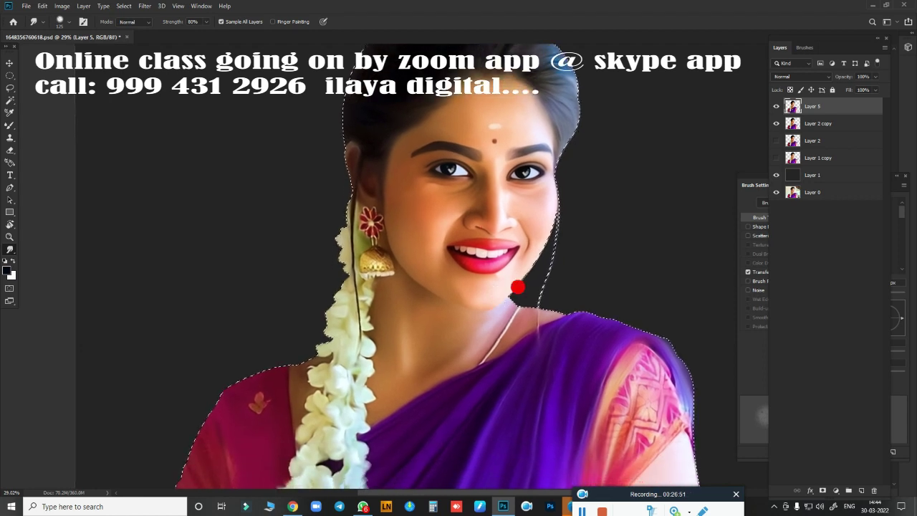
{"action": "scroll", "coordinate": [549, 311], "scroll_direction": "down", "scroll_amount": 2}
{"action": "scroll", "coordinate": [553, 310], "scroll_direction": "up", "scroll_amount": 2}
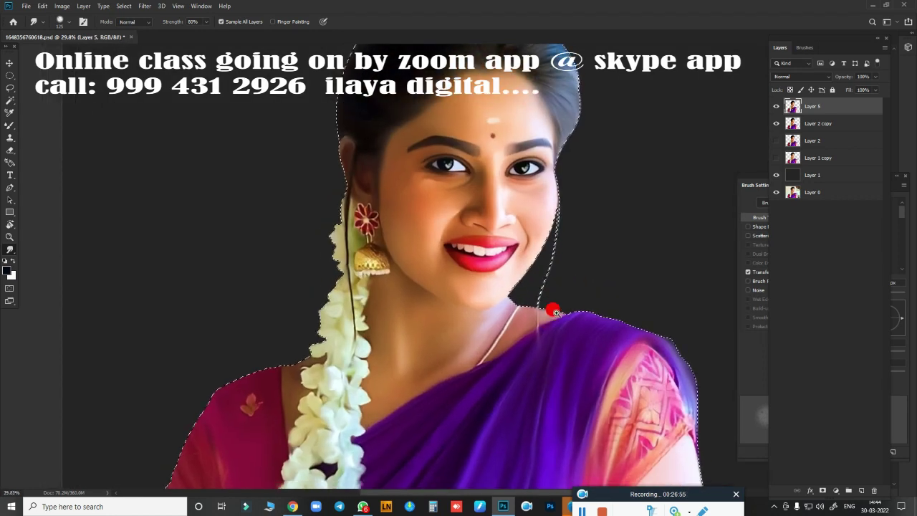
{"action": "scroll", "coordinate": [553, 311], "scroll_direction": "down", "scroll_amount": 2}
{"action": "scroll", "coordinate": [558, 323], "scroll_direction": "down", "scroll_amount": 1}
{"action": "key", "text": "ctrl+s"}
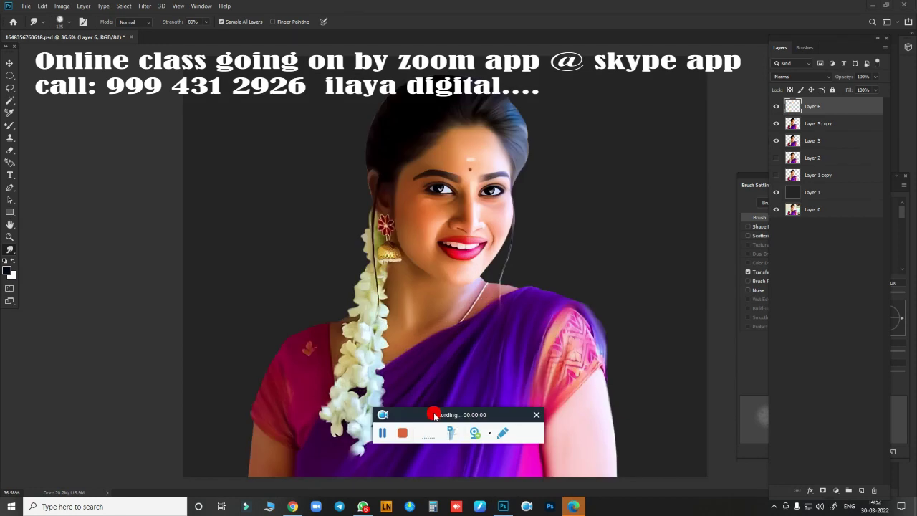
Toggle Layer 5 copy's visibility to compare painted and original looks, then zoom in.
{"action": "left_click_drag", "start_coordinate": [434, 416], "coordinate": [656, 494]}
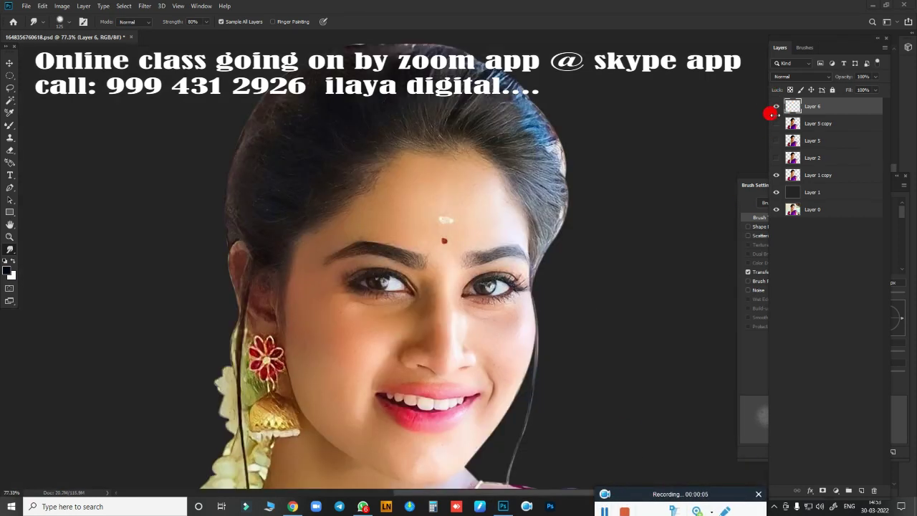
{"action": "left_click", "coordinate": [775, 124]}
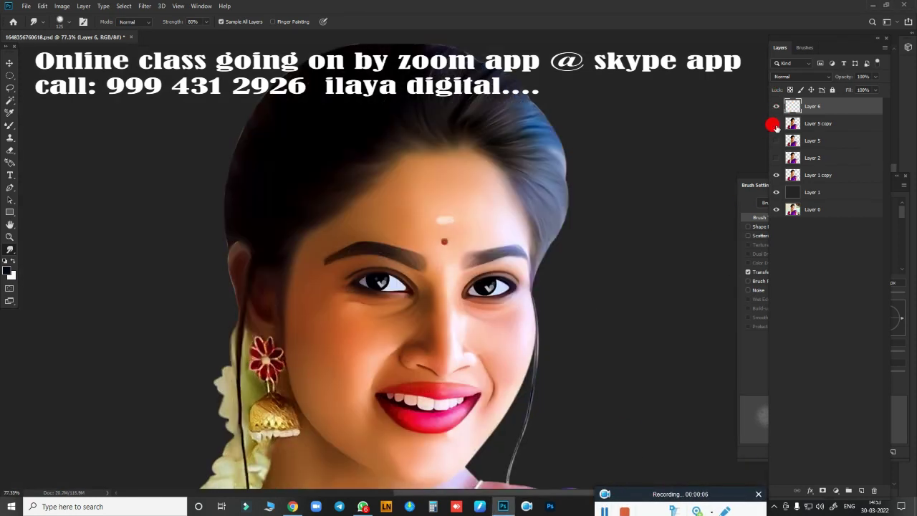
{"action": "double_click", "coordinate": [776, 126]}
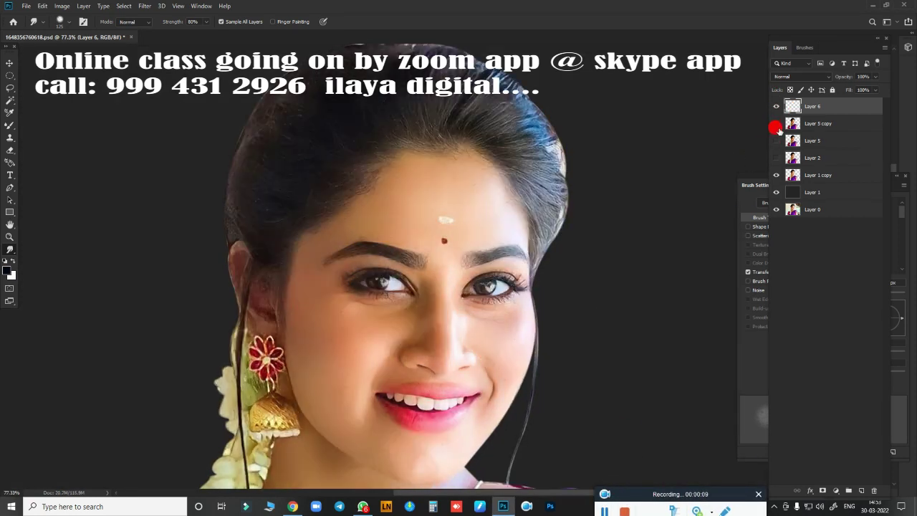
{"action": "left_click", "coordinate": [778, 130]}
{"action": "double_click", "coordinate": [778, 131]}
{"action": "left_click", "coordinate": [777, 130]}
{"action": "double_click", "coordinate": [777, 130]}
{"action": "left_click", "coordinate": [778, 130]}
{"action": "key", "text": "ctrl+plus"}
{"action": "key", "text": "ctrl+plus"}
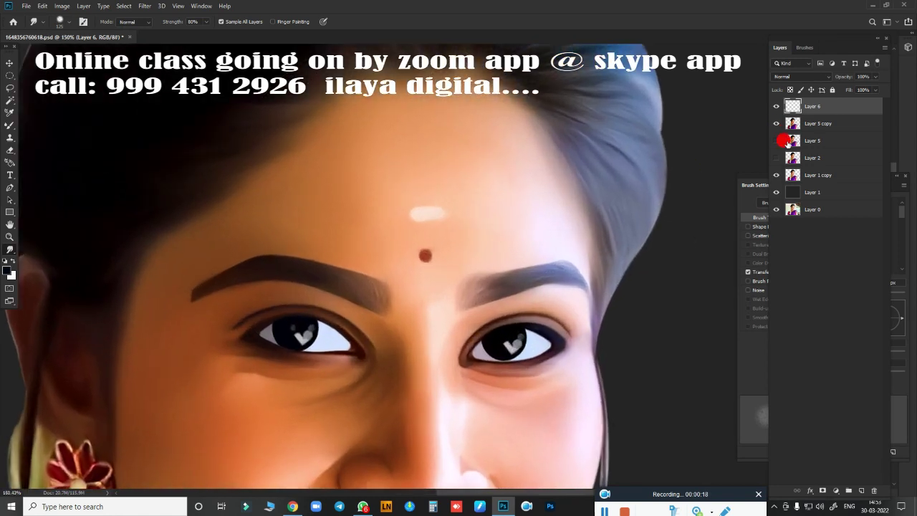
Hide the Layer 5 copy and inspect the top of the hair and forehead.
{"action": "left_click", "coordinate": [777, 124]}
{"action": "scroll", "coordinate": [609, 243], "scroll_direction": "down", "scroll_amount": 5}
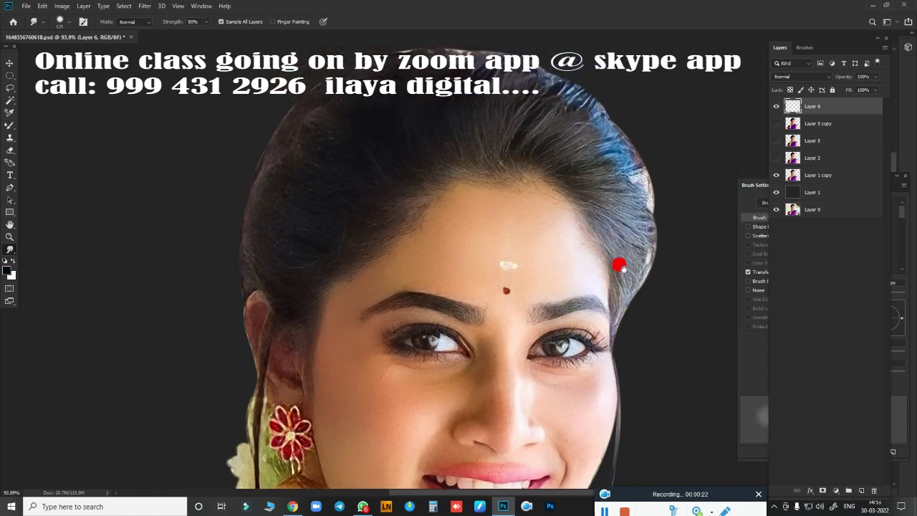
{"action": "scroll", "coordinate": [604, 208], "scroll_direction": "down", "scroll_amount": 5}
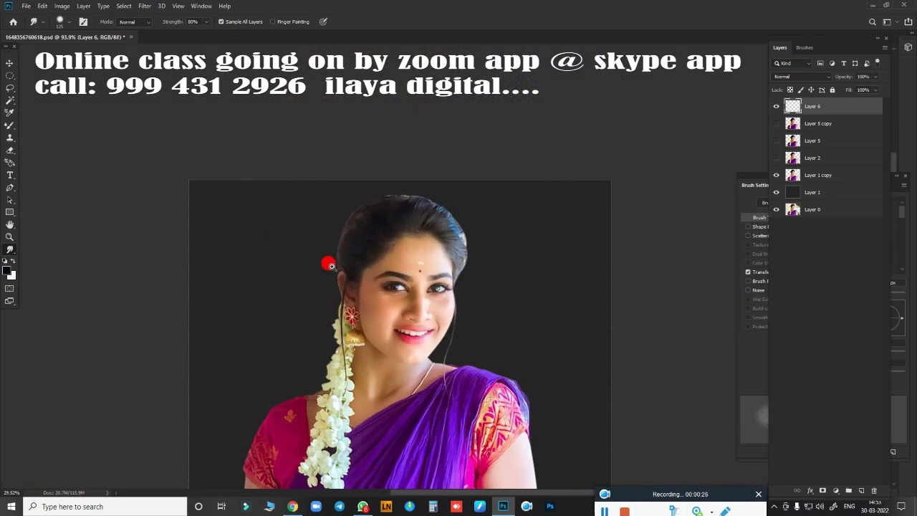
{"action": "scroll", "coordinate": [369, 250], "scroll_direction": "up", "scroll_amount": 5}
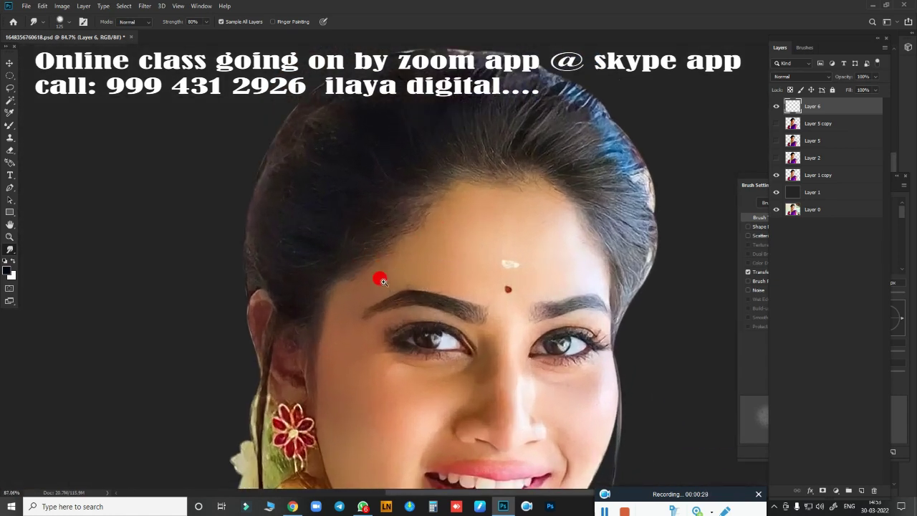
{"action": "scroll", "coordinate": [386, 258], "scroll_direction": "up", "scroll_amount": 3}
{"action": "scroll", "coordinate": [397, 236], "scroll_direction": "down", "scroll_amount": 2}
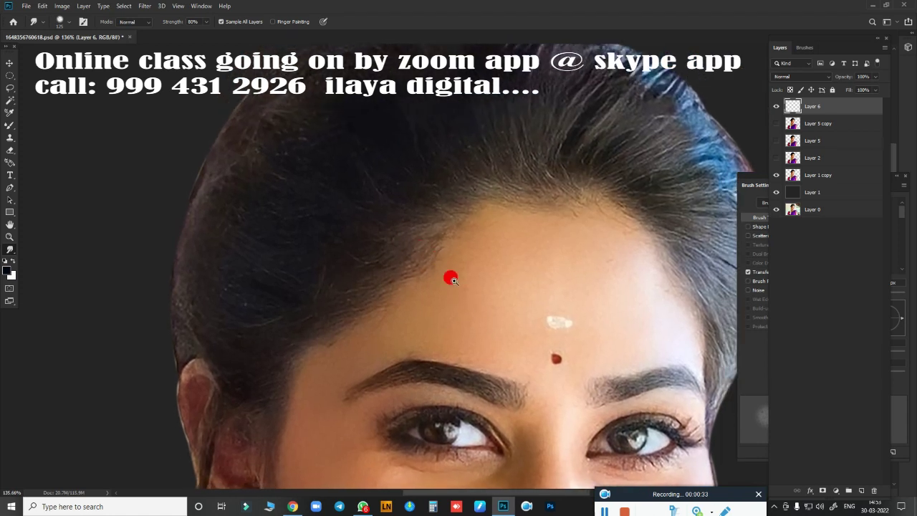
{"action": "scroll", "coordinate": [449, 275], "scroll_direction": "down", "scroll_amount": 1}
{"action": "scroll", "coordinate": [384, 223], "scroll_direction": "down", "scroll_amount": 2}
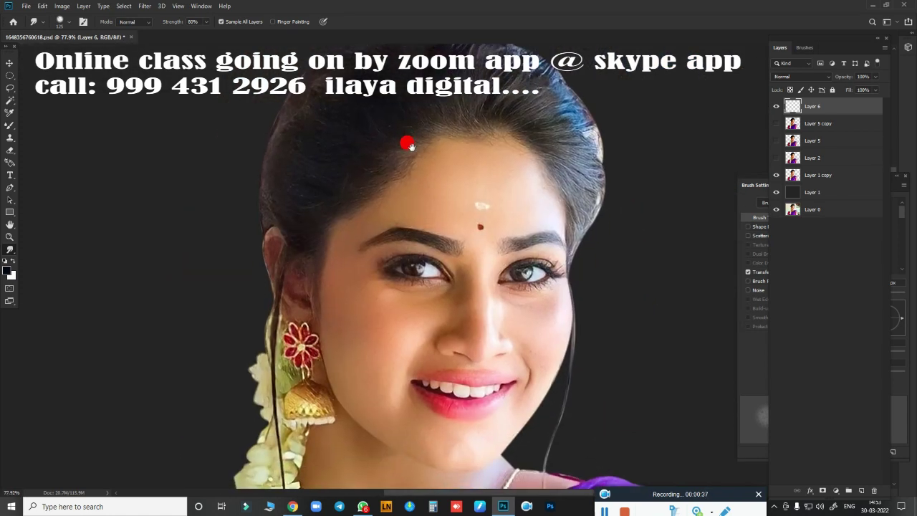
{"action": "scroll", "coordinate": [430, 154], "scroll_direction": "up", "scroll_amount": 2}
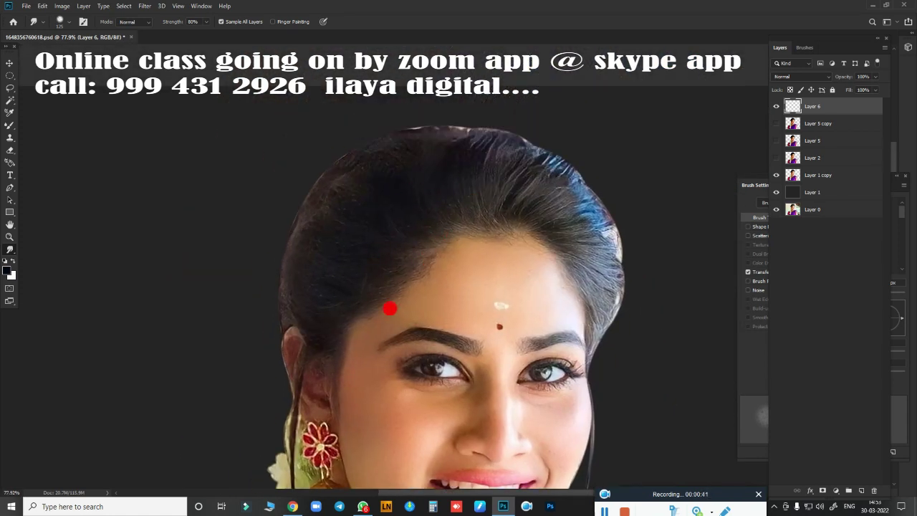
{"action": "scroll", "coordinate": [399, 250], "scroll_direction": "up", "scroll_amount": 3}
{"action": "scroll", "coordinate": [436, 297], "scroll_direction": "up", "scroll_amount": 1}
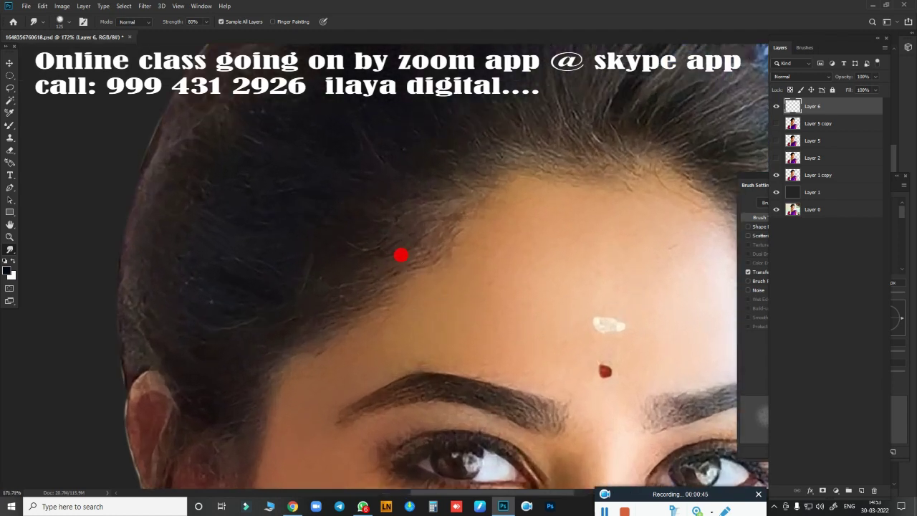
{"action": "mouse_move", "coordinate": [400, 254]}
{"action": "left_mouse_down"}
{"action": "mouse_move", "coordinate": [399, 348]}
{"action": "mouse_move", "coordinate": [293, 385]}
{"action": "left_mouse_up"}
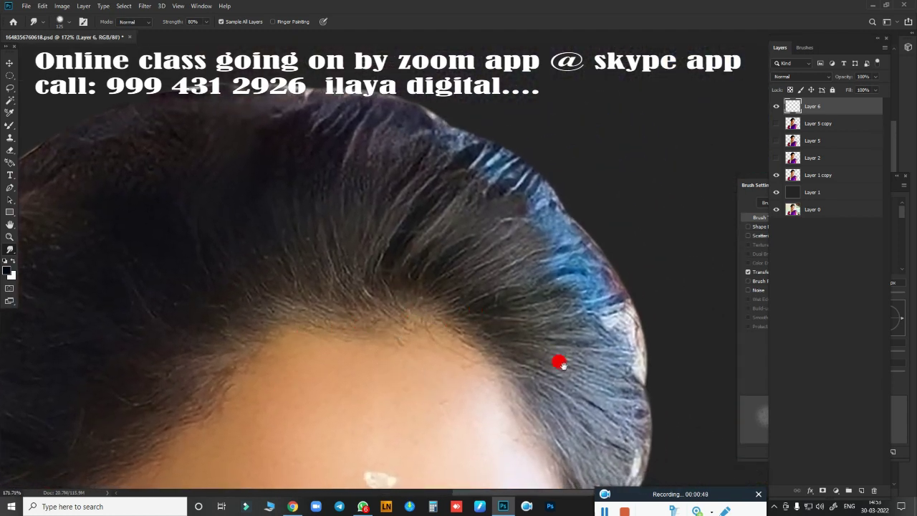
{"action": "mouse_move", "coordinate": [560, 364]}
{"action": "left_mouse_down"}
{"action": "mouse_move", "coordinate": [506, 281]}
{"action": "mouse_move", "coordinate": [492, 223]}
{"action": "left_mouse_up"}
Select the regular Brush tool with a soft round preset.
{"action": "key", "text": "p"}
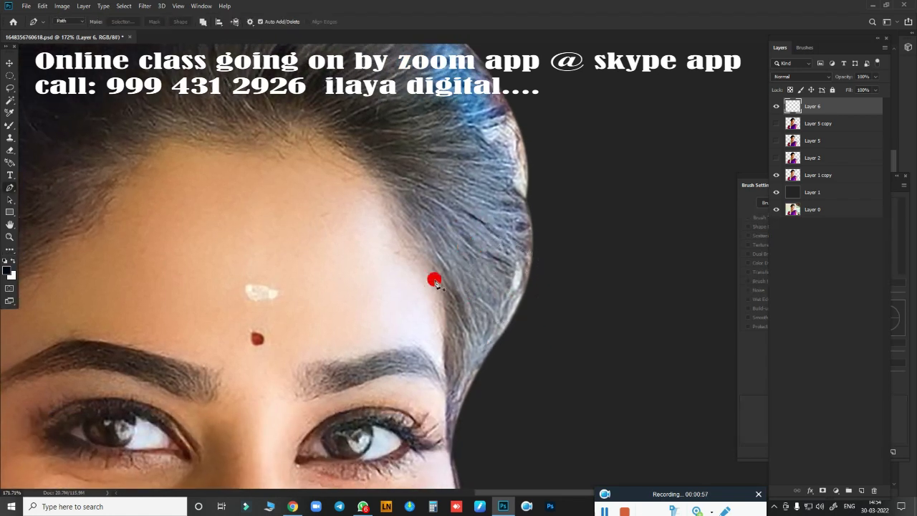
{"action": "key", "text": "b"}
{"action": "right_click", "coordinate": [318, 214]}
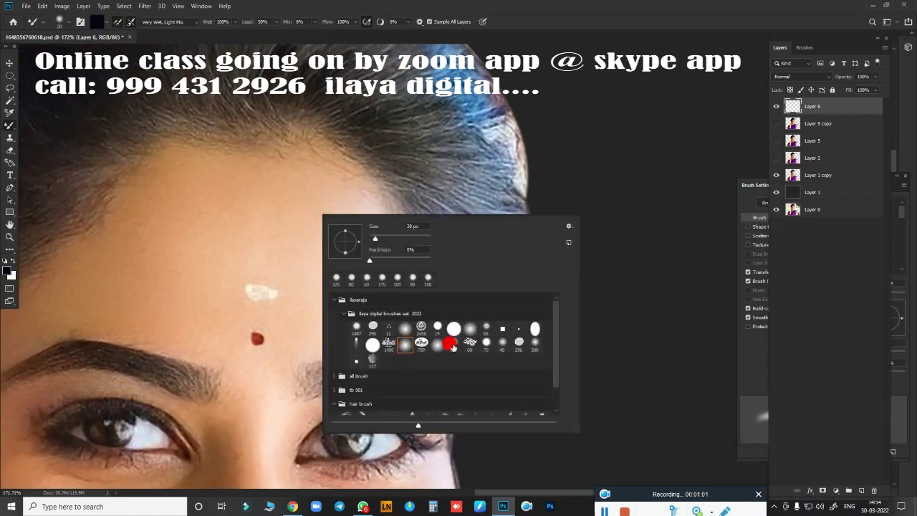
{"action": "key", "text": "shift+b"}
{"action": "left_click", "coordinate": [552, 26]}
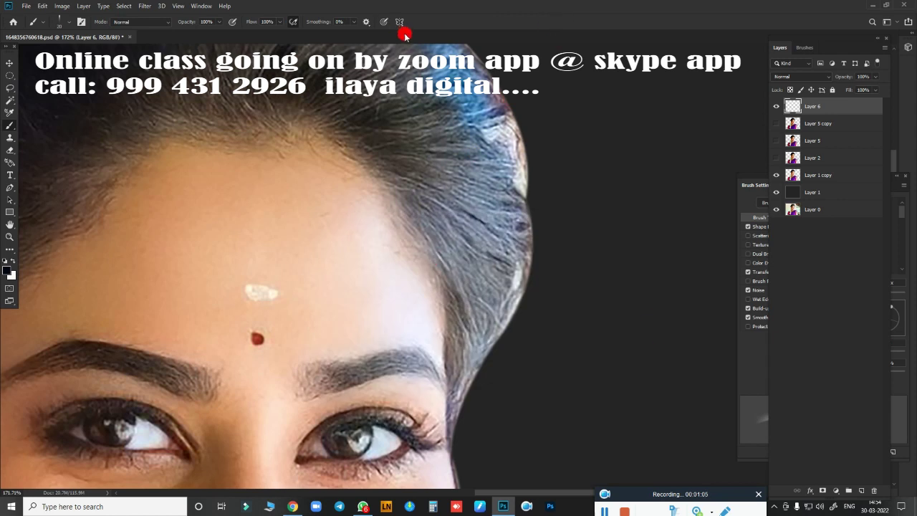
Set the foreground colour to bright blue #2193ea.
{"action": "left_click", "coordinate": [12, 264]}
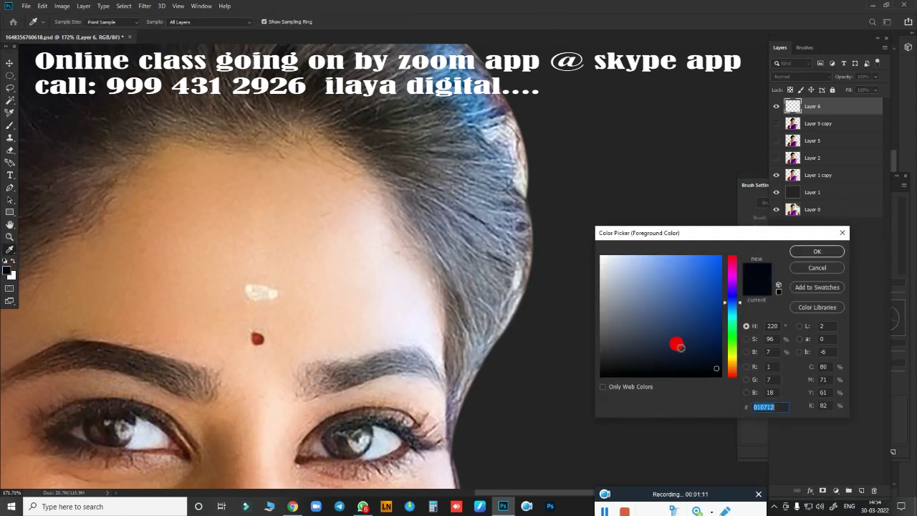
{"action": "left_click", "coordinate": [799, 252]}
{"action": "left_click", "coordinate": [8, 270]}
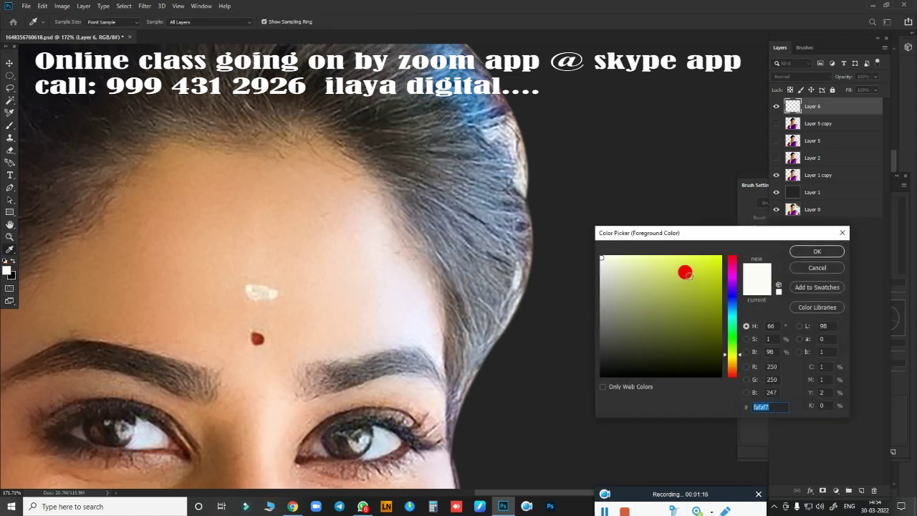
{"action": "left_click", "coordinate": [733, 306]}
{"action": "left_click_drag", "start_coordinate": [707, 283], "coordinate": [704, 265]}
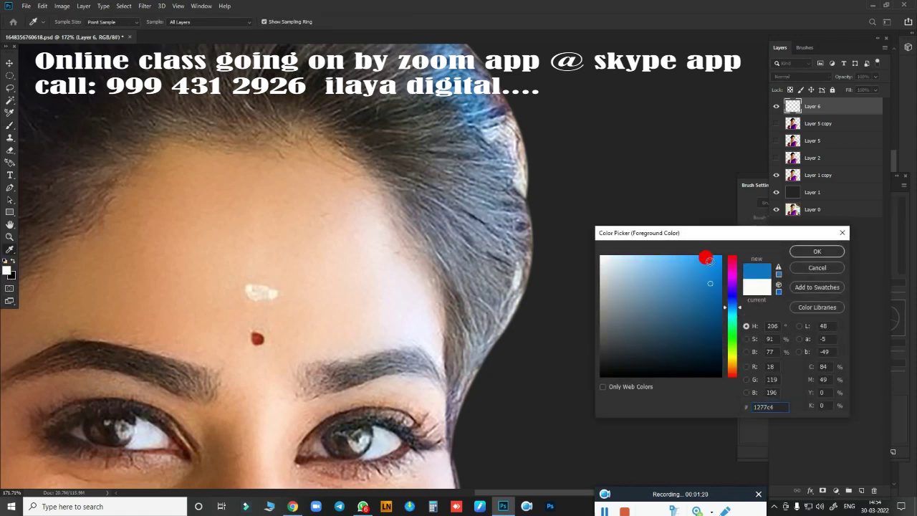
{"action": "left_click", "coordinate": [801, 252]}
{"action": "scroll", "coordinate": [571, 275], "scroll_direction": "down", "scroll_amount": 3}
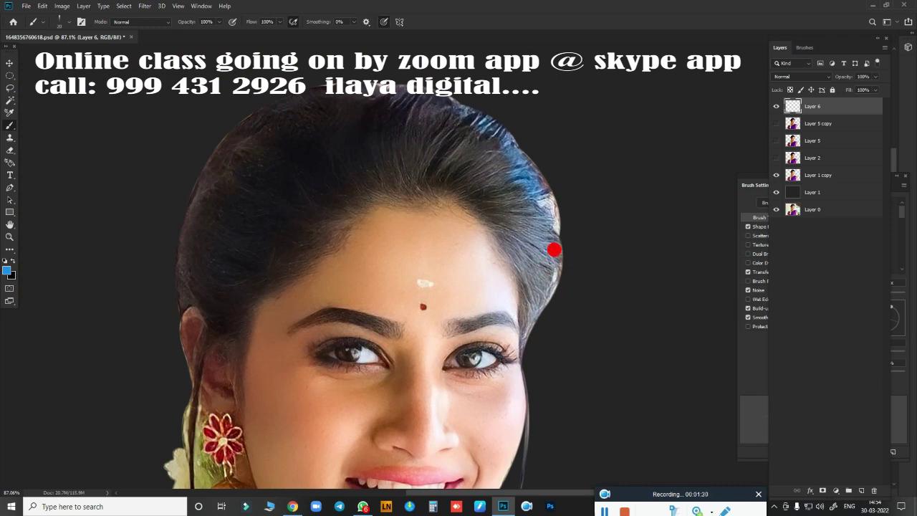
{"action": "scroll", "coordinate": [474, 250], "scroll_direction": "up", "scroll_amount": 2}
{"action": "scroll", "coordinate": [458, 223], "scroll_direction": "up", "scroll_amount": 2}
Trace the first curved strand paths in the centre of the hairline with the Pen tool.
{"action": "scroll", "coordinate": [463, 293], "scroll_direction": "up", "scroll_amount": 1}
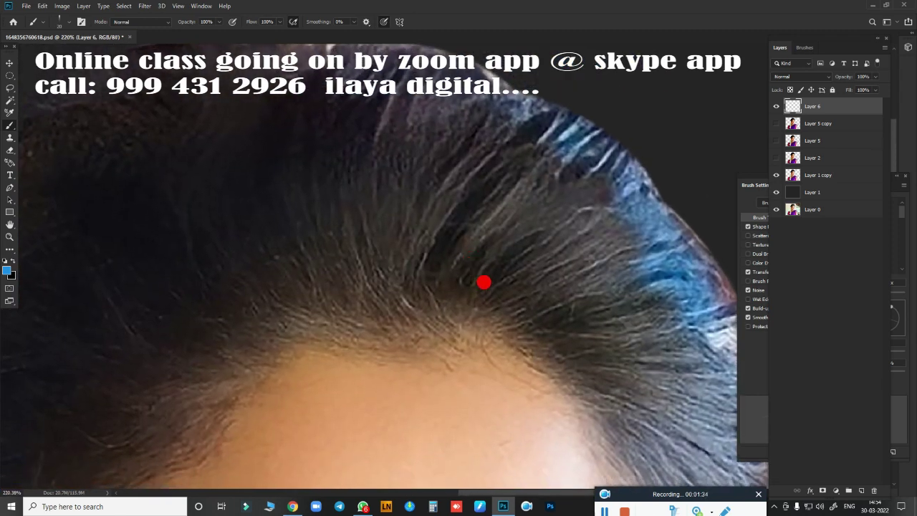
{"action": "key", "text": "p"}
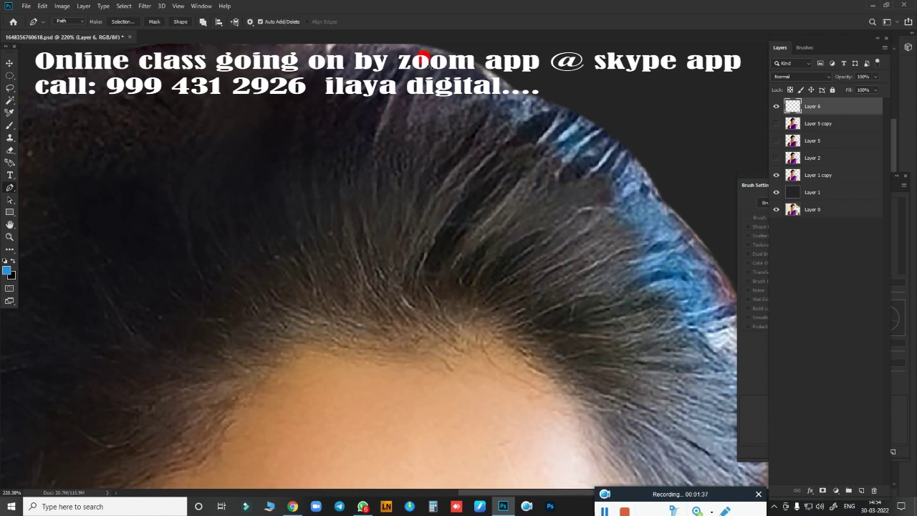
{"action": "left_click_drag", "start_coordinate": [395, 272], "coordinate": [459, 422]}
{"action": "key", "text": "Escape"}
{"action": "left_click_drag", "start_coordinate": [419, 331], "coordinate": [500, 401]}
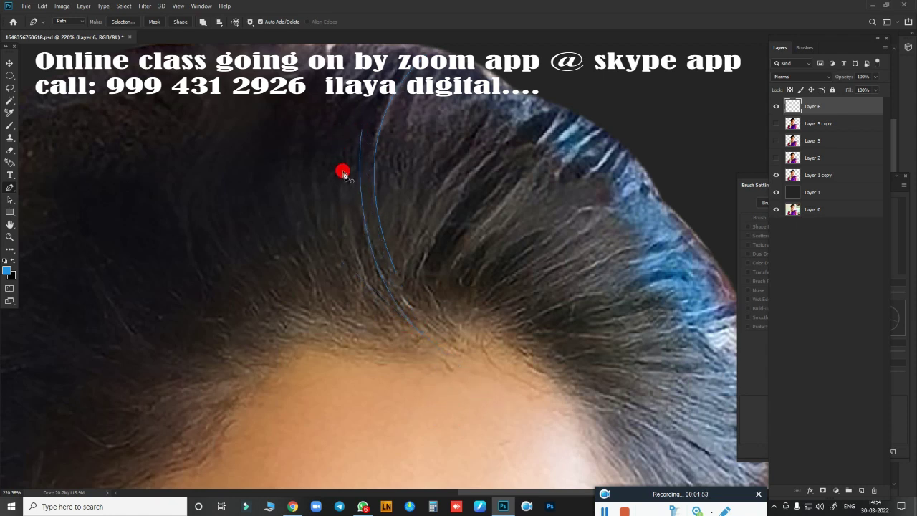
{"action": "left_click_drag", "start_coordinate": [418, 343], "coordinate": [441, 373]}
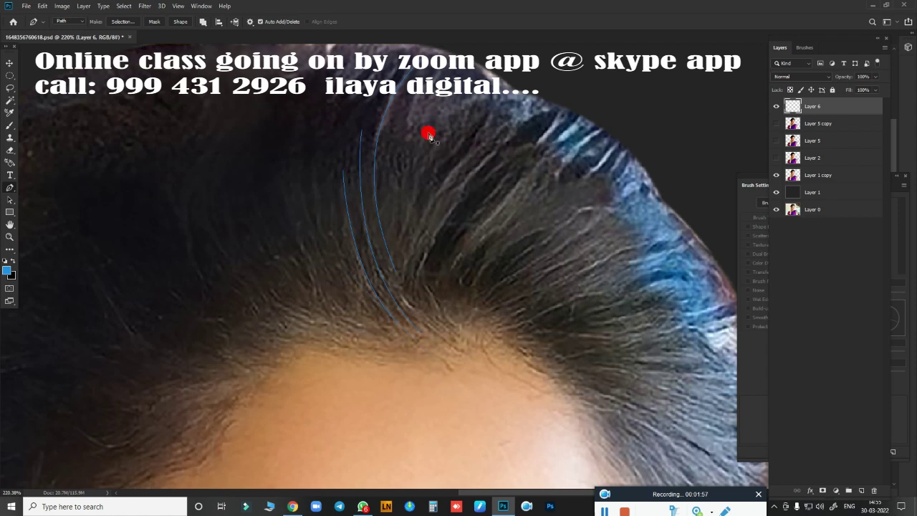
{"action": "left_click_drag", "start_coordinate": [425, 310], "coordinate": [468, 378]}
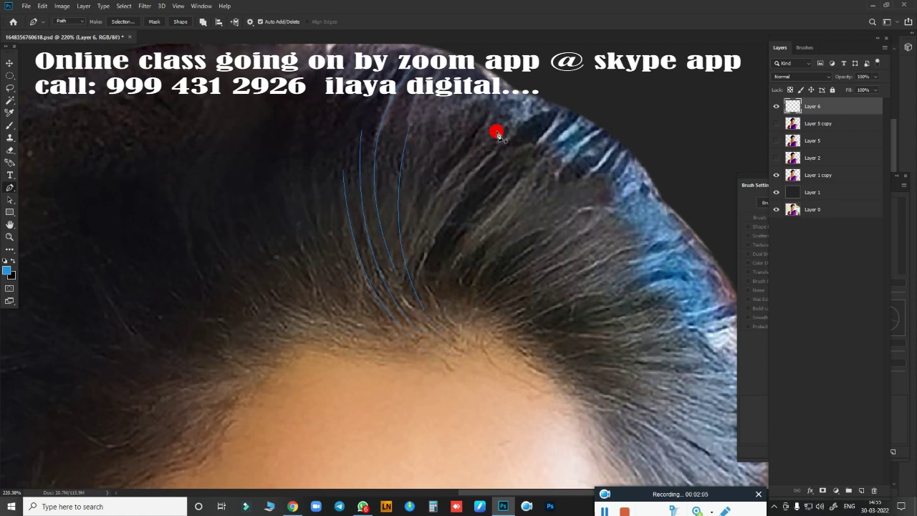
{"action": "mouse_move", "coordinate": [412, 260]}
{"action": "left_mouse_down"}
{"action": "mouse_move", "coordinate": [417, 320]}
{"action": "mouse_move", "coordinate": [463, 361]}
{"action": "left_mouse_up"}
{"action": "left_click_drag", "start_coordinate": [413, 263], "coordinate": [459, 352]}
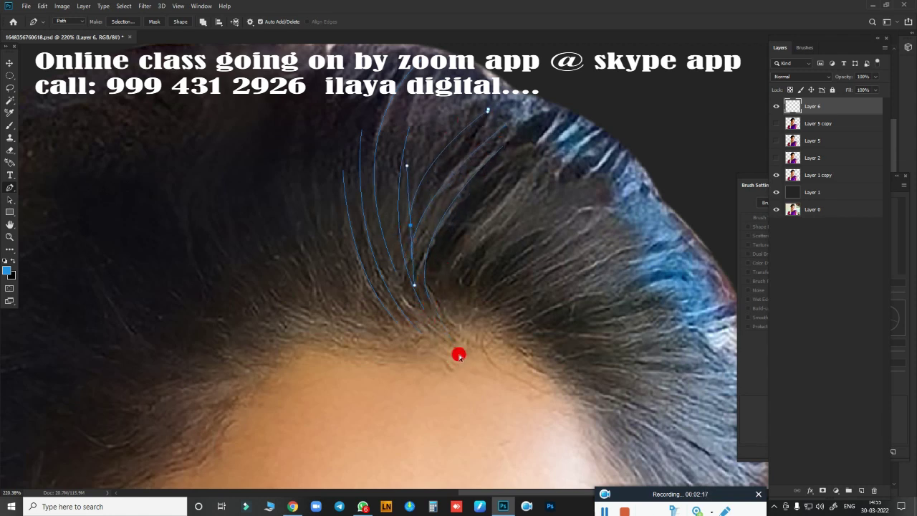
Add more strand curves down to the hairline and redraw the leftmost one.
{"action": "left_click_drag", "start_coordinate": [358, 315], "coordinate": [417, 375]}
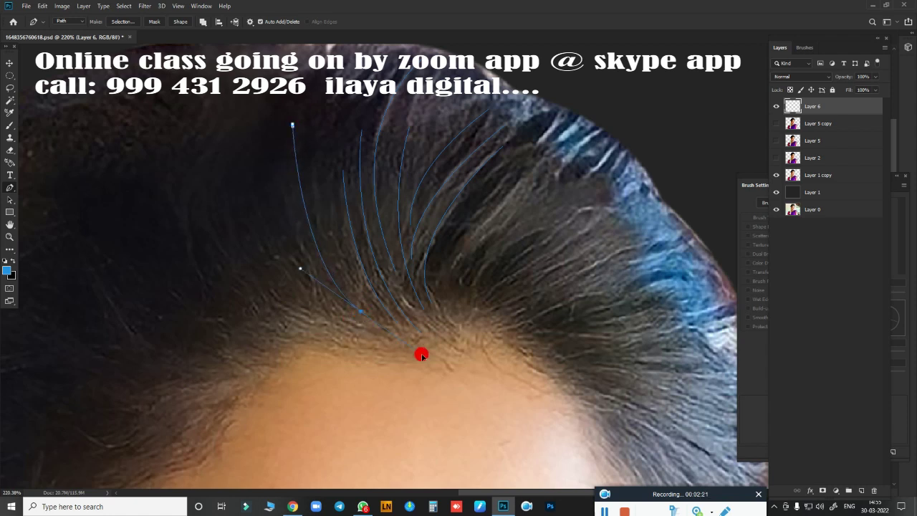
{"action": "left_click_drag", "start_coordinate": [386, 329], "coordinate": [458, 382]}
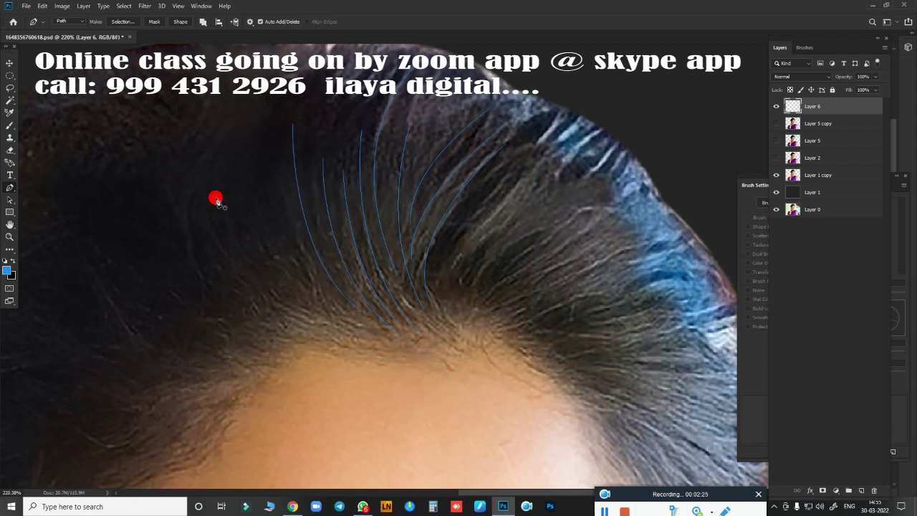
{"action": "left_click_drag", "start_coordinate": [307, 338], "coordinate": [417, 423]}
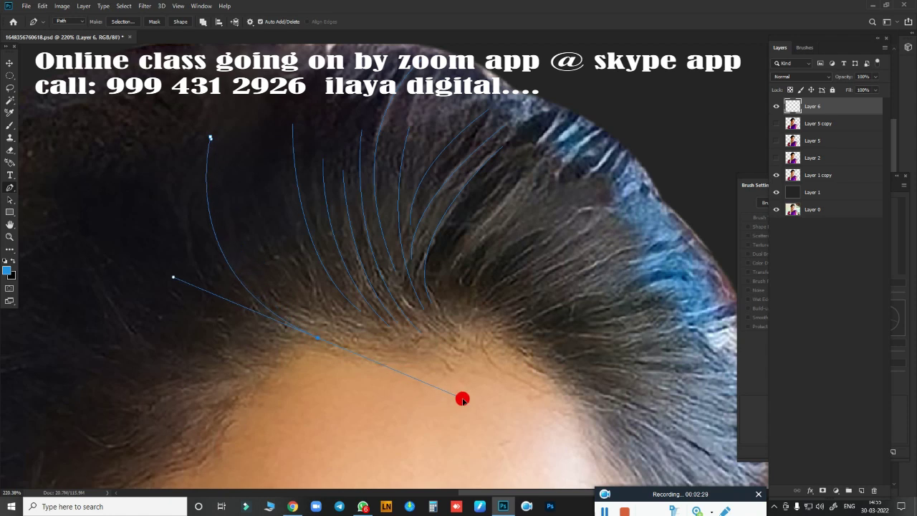
{"action": "key", "text": "ctrl+z"}
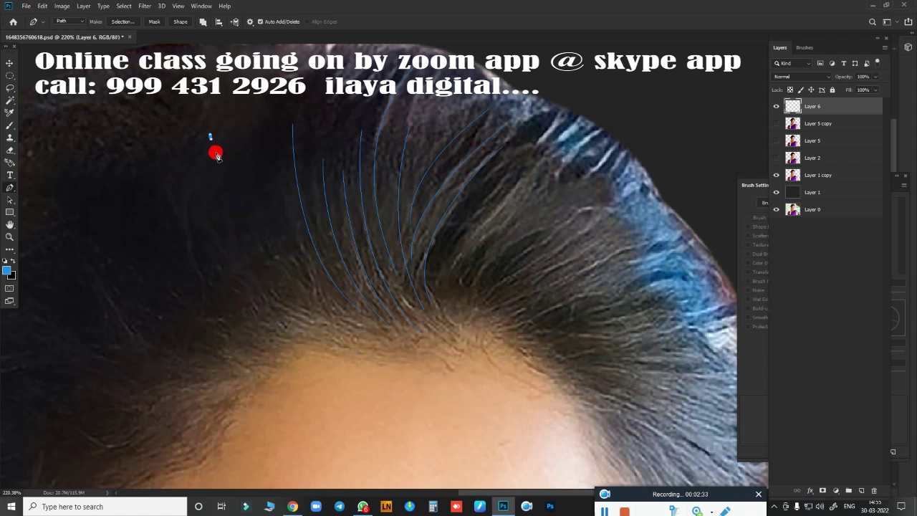
{"action": "left_click_drag", "start_coordinate": [300, 325], "coordinate": [422, 388]}
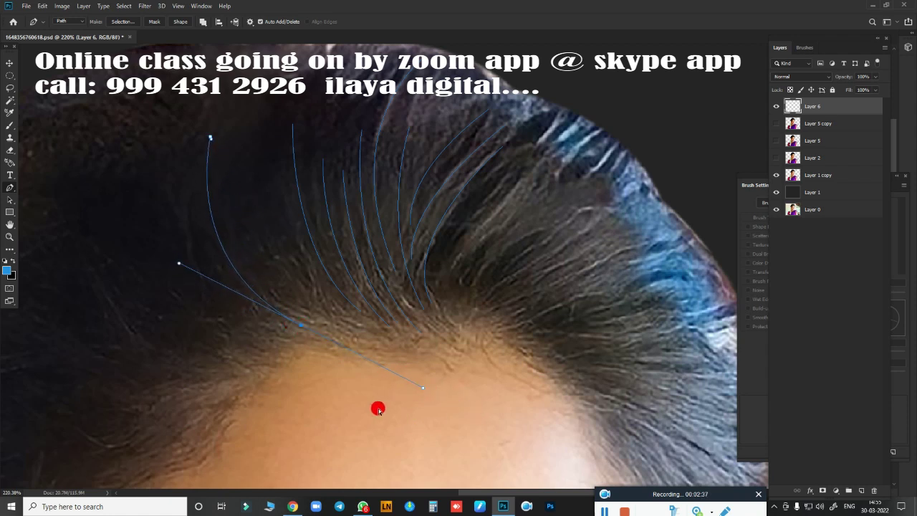
{"action": "left_click", "coordinate": [463, 387]}
Draw a strand path from the upper left down to the hairline.
{"action": "left_click", "coordinate": [250, 173]}
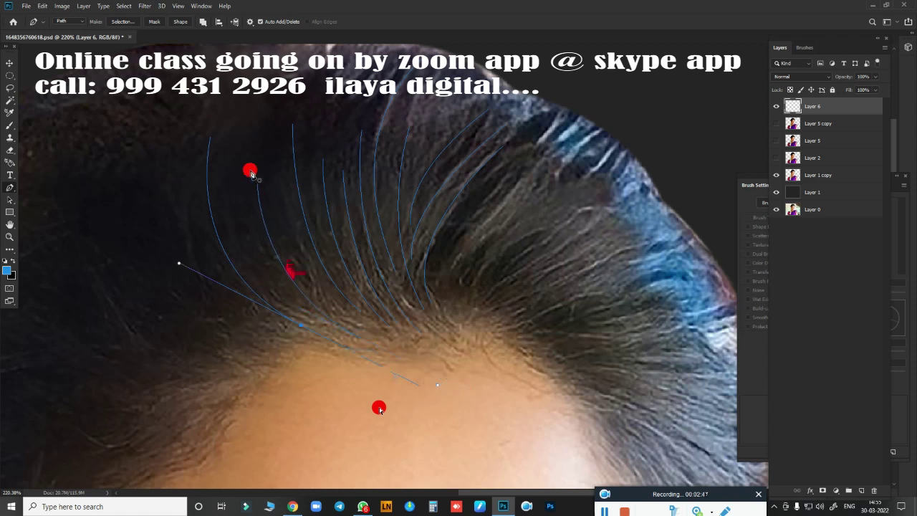
{"action": "left_click_drag", "start_coordinate": [313, 326], "coordinate": [397, 377]}
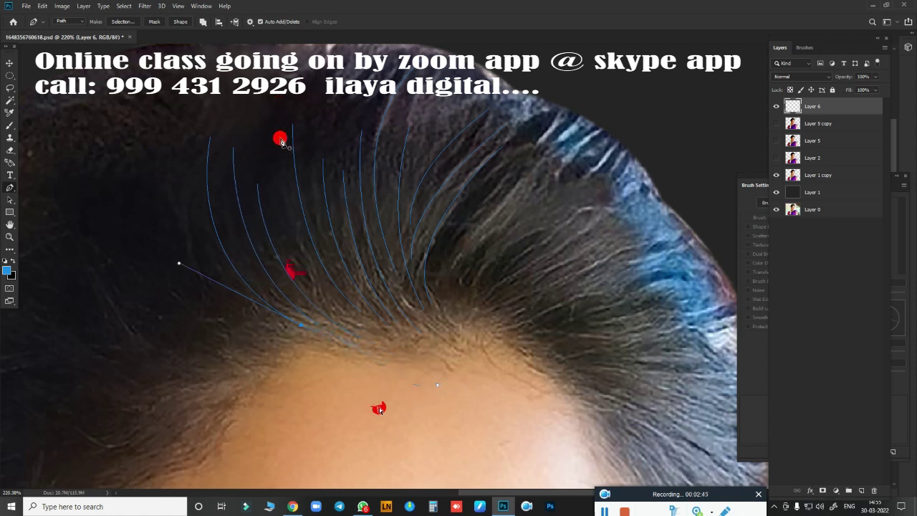
{"action": "left_click_drag", "start_coordinate": [348, 320], "coordinate": [353, 371]}
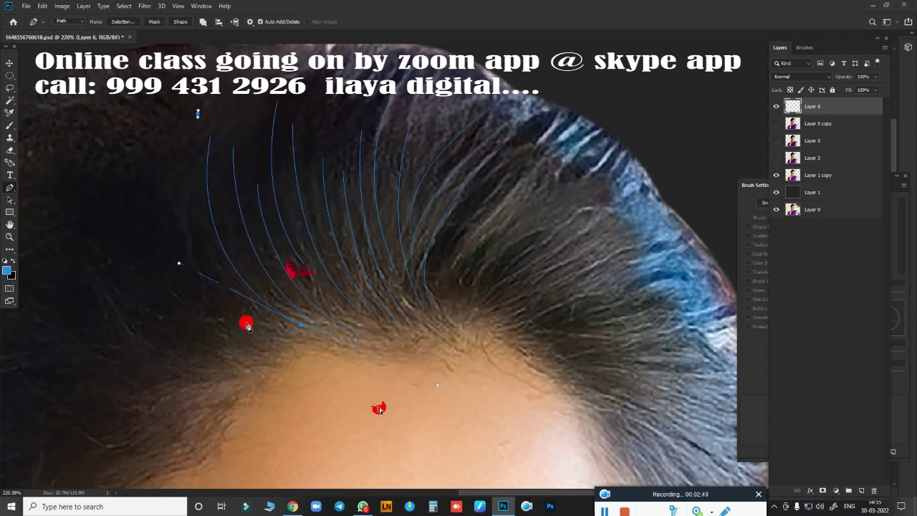
{"action": "scroll", "coordinate": [401, 375], "scroll_direction": "right", "scroll_amount": 2}
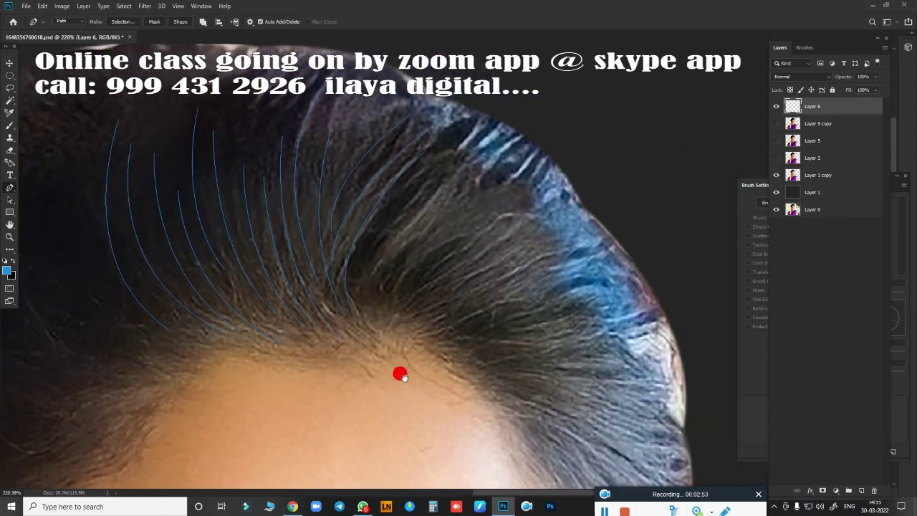
{"action": "scroll", "coordinate": [400, 374], "scroll_direction": "right", "scroll_amount": 2}
{"action": "left_click_drag", "start_coordinate": [324, 352], "coordinate": [340, 382]}
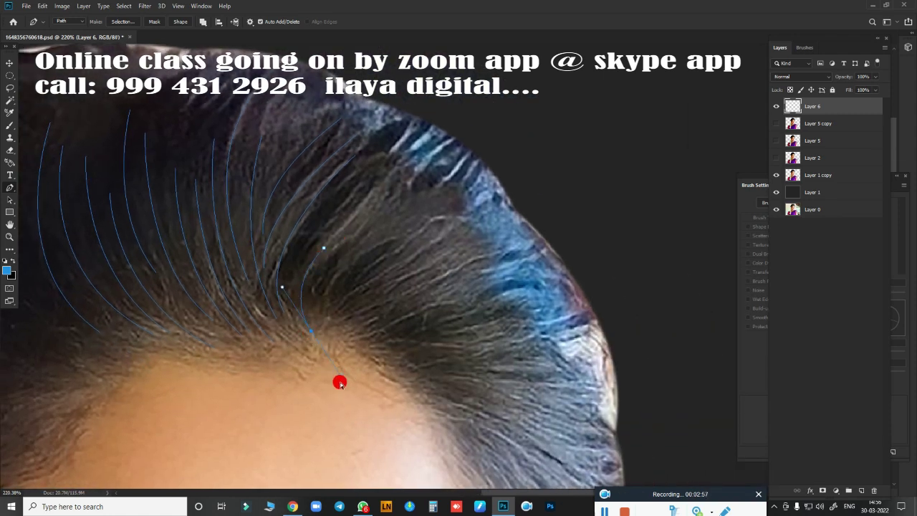
{"action": "left_click_drag", "start_coordinate": [299, 326], "coordinate": [334, 392]}
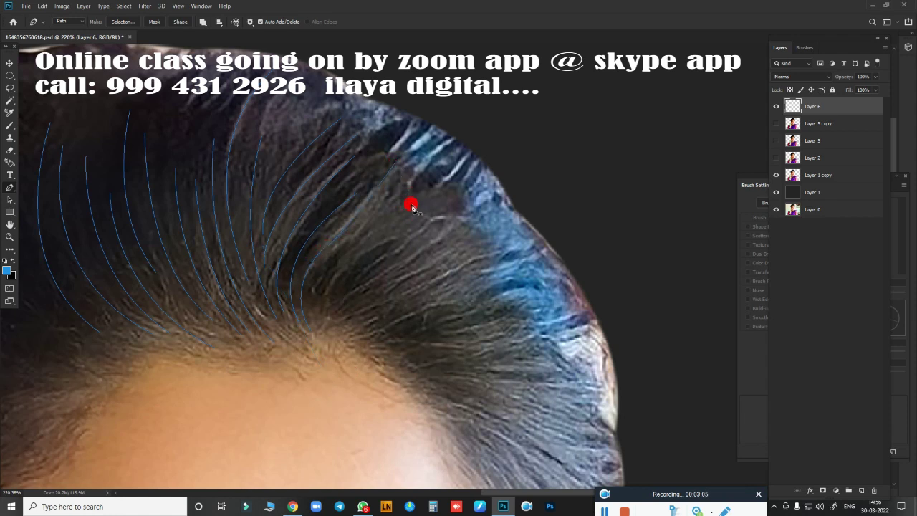
Add further curved strand paths toward the hairline, undoing misplaced anchors.
{"action": "left_click_drag", "start_coordinate": [322, 315], "coordinate": [341, 353]}
{"action": "left_click_drag", "start_coordinate": [338, 291], "coordinate": [331, 313]}
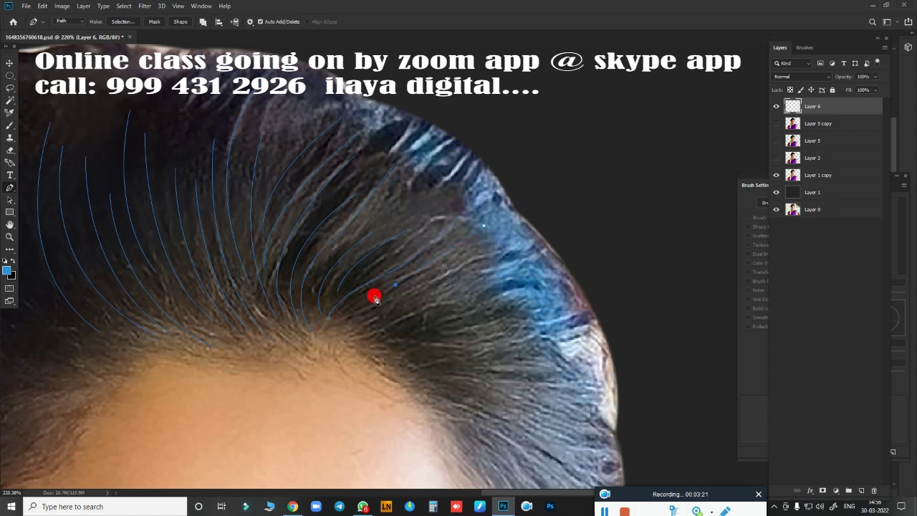
{"action": "left_click_drag", "start_coordinate": [375, 298], "coordinate": [332, 311]}
{"action": "left_click", "coordinate": [397, 286], "text": "alt"}
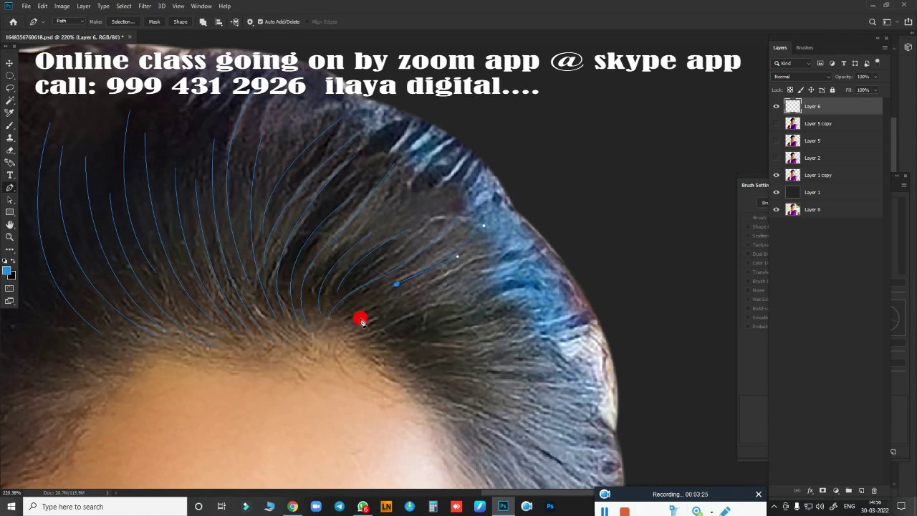
{"action": "key", "text": "ctrl+z"}
{"action": "left_click_drag", "start_coordinate": [336, 330], "coordinate": [325, 353]}
{"action": "key", "text": "ctrl+z"}
{"action": "left_click_drag", "start_coordinate": [372, 337], "coordinate": [332, 367]}
{"action": "left_click_drag", "start_coordinate": [365, 328], "coordinate": [315, 367]}
{"action": "key", "text": "b"}
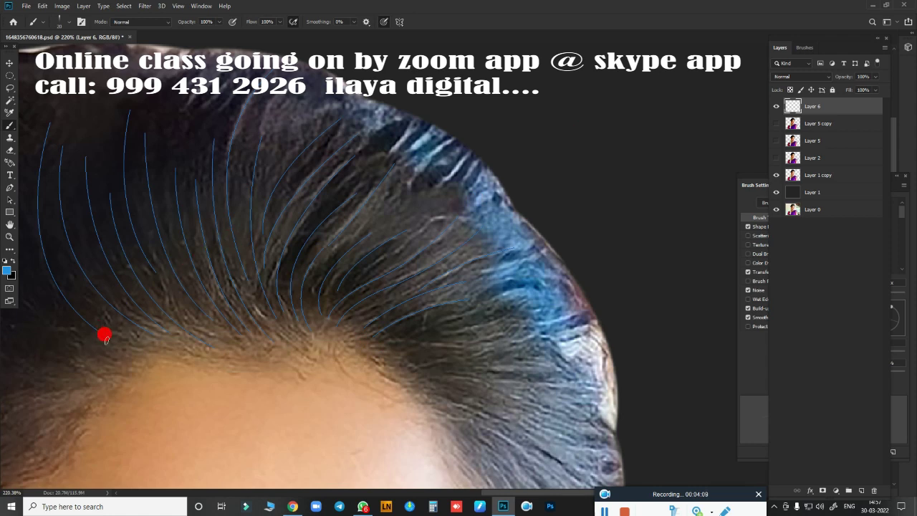
Stroke the strand paths with the blue brush, then undo the result.
{"action": "right_click", "coordinate": [360, 254]}
{"action": "left_click", "coordinate": [419, 156]}
{"action": "right_click", "coordinate": [437, 197]}
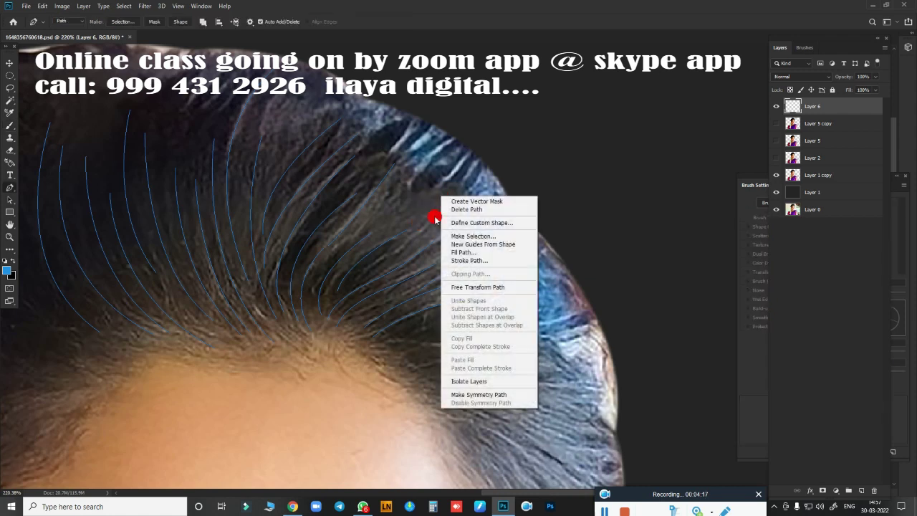
{"action": "left_click", "coordinate": [478, 262]}
{"action": "left_click", "coordinate": [514, 158]}
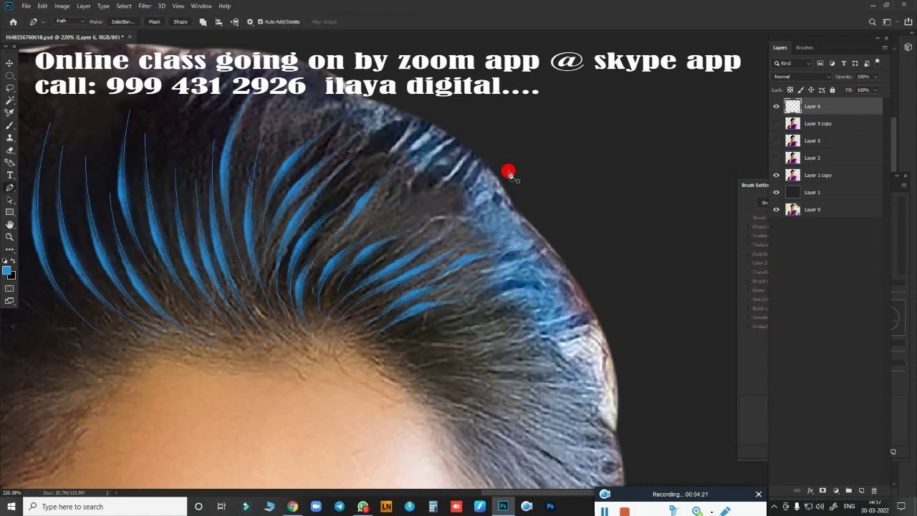
{"action": "scroll", "coordinate": [498, 203], "scroll_direction": "down", "scroll_amount": 5}
{"action": "scroll", "coordinate": [409, 323], "scroll_direction": "up", "scroll_amount": 5}
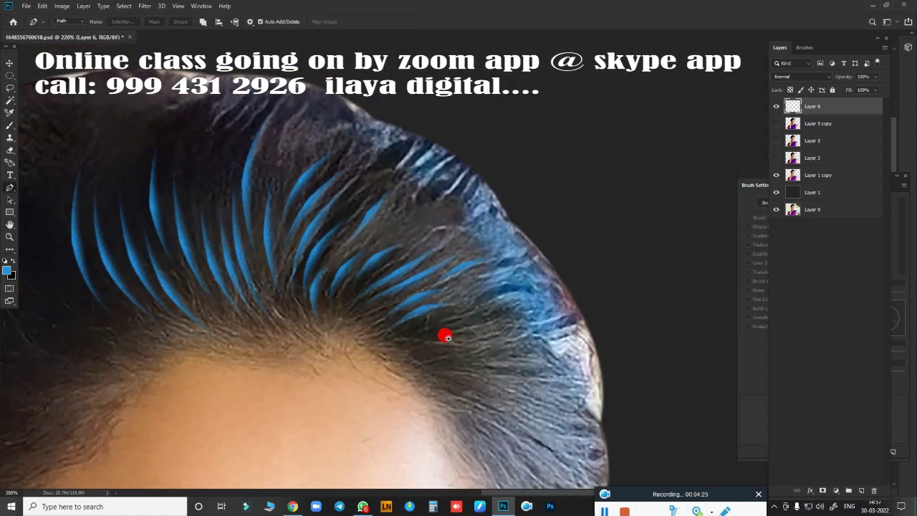
{"action": "key", "text": "ctrl+z"}
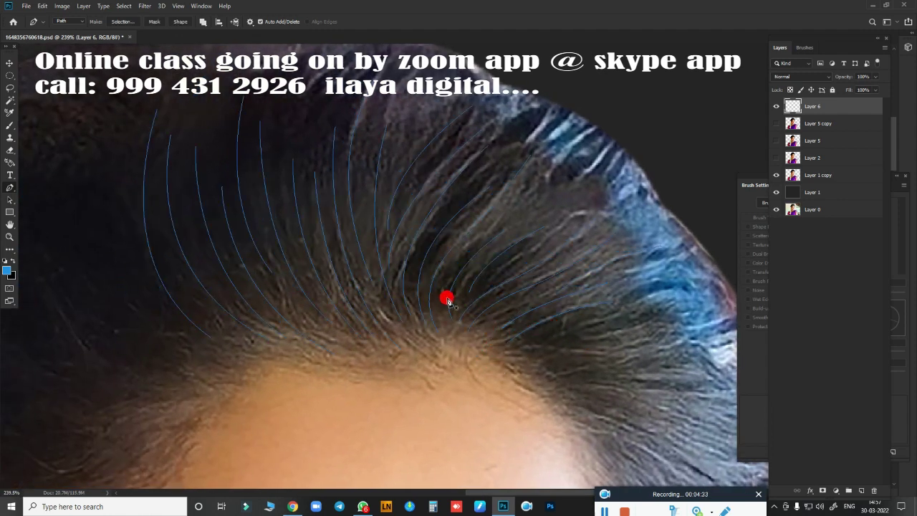
Dismiss the Fill Path dialog and stroke the strand paths with the blue brush again.
{"action": "key", "text": "b"}
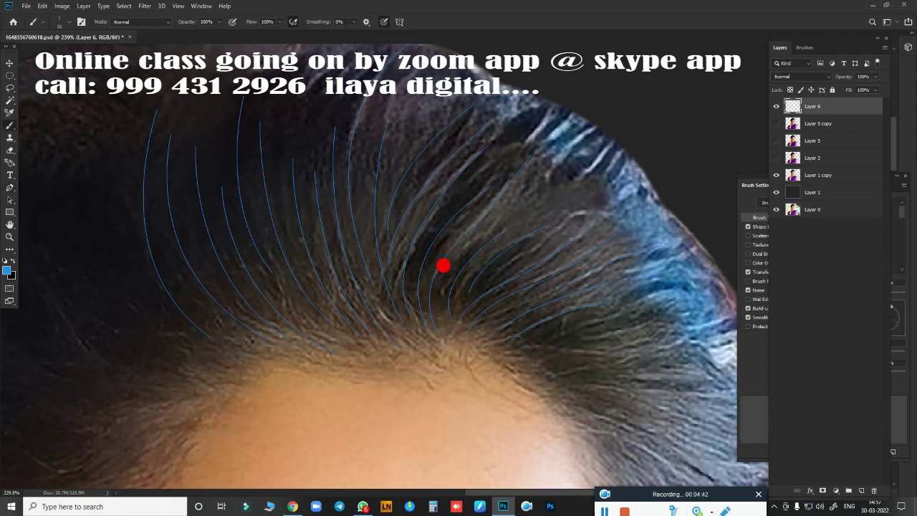
{"action": "right_click", "coordinate": [458, 218]}
{"action": "left_click", "coordinate": [493, 291]}
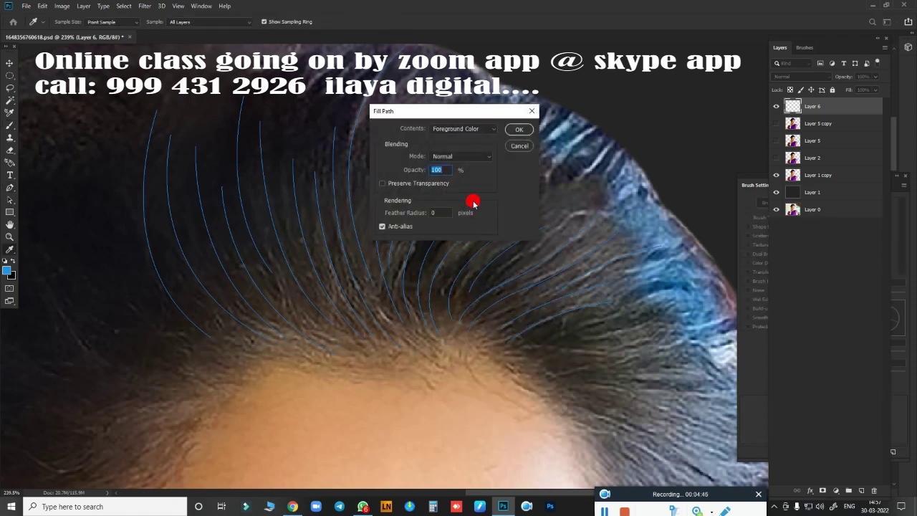
{"action": "left_click", "coordinate": [526, 150]}
{"action": "right_click", "coordinate": [478, 218]}
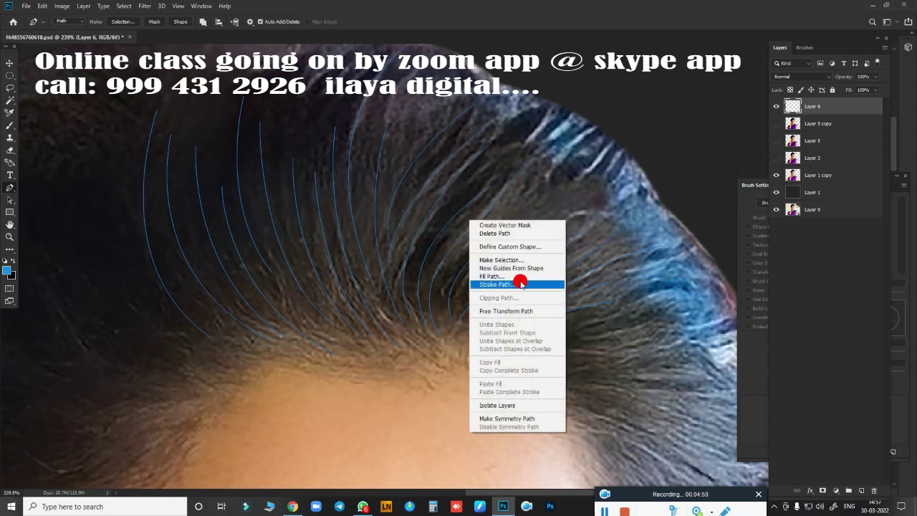
{"action": "left_click", "coordinate": [502, 292]}
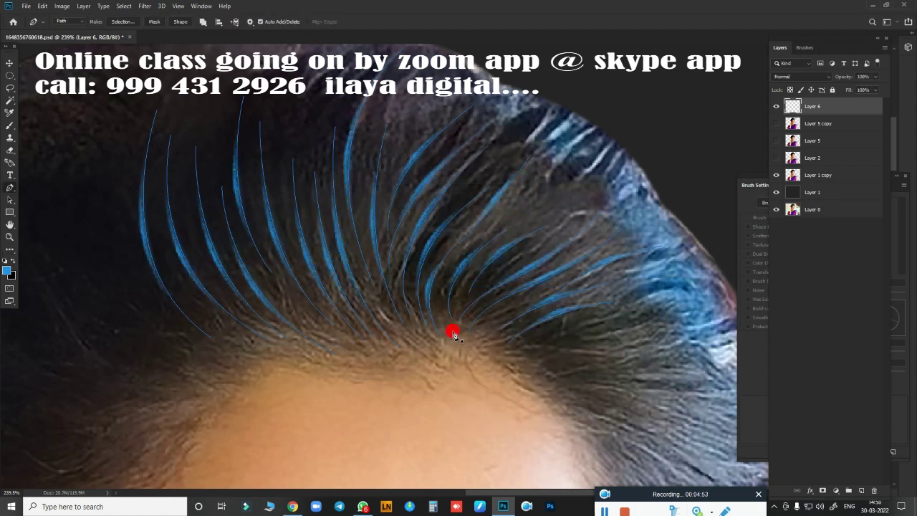
Tilt the canvas with Rotate View and add new Layer 7 above Layer 6.
{"action": "scroll", "coordinate": [472, 330], "scroll_direction": "down", "scroll_amount": 5}
{"action": "scroll", "coordinate": [407, 250], "scroll_direction": "up", "scroll_amount": 1}
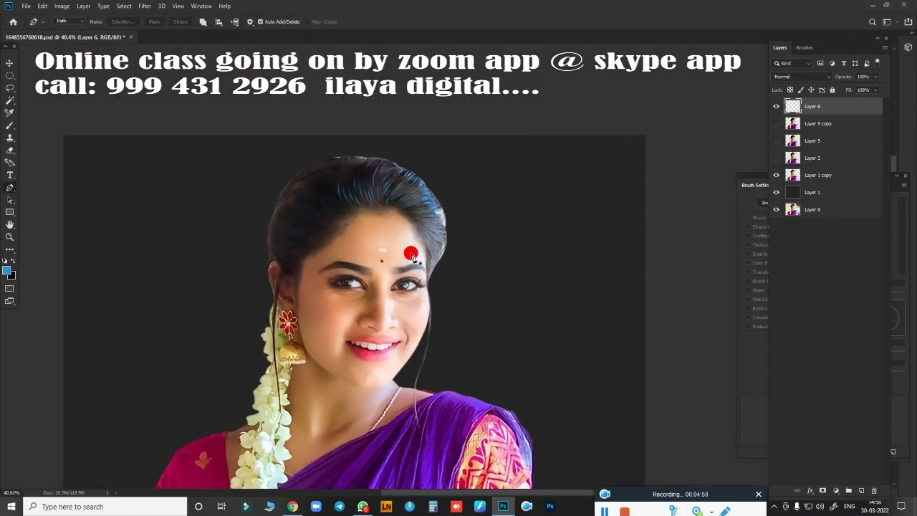
{"action": "scroll", "coordinate": [432, 266], "scroll_direction": "up", "scroll_amount": 2}
{"action": "scroll", "coordinate": [469, 387], "scroll_direction": "up", "scroll_amount": 2}
{"action": "scroll", "coordinate": [468, 343], "scroll_direction": "up", "scroll_amount": 1}
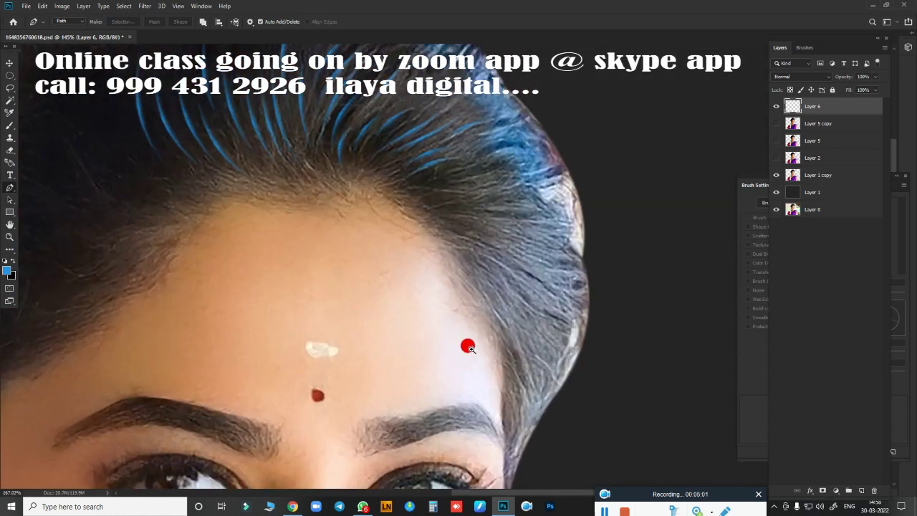
{"action": "scroll", "coordinate": [467, 353], "scroll_direction": "up", "scroll_amount": 2}
{"action": "key", "text": "r"}
{"action": "mouse_move", "coordinate": [462, 301]}
{"action": "left_mouse_down"}
{"action": "mouse_move", "coordinate": [394, 301]}
{"action": "mouse_move", "coordinate": [465, 268]}
{"action": "left_mouse_up"}
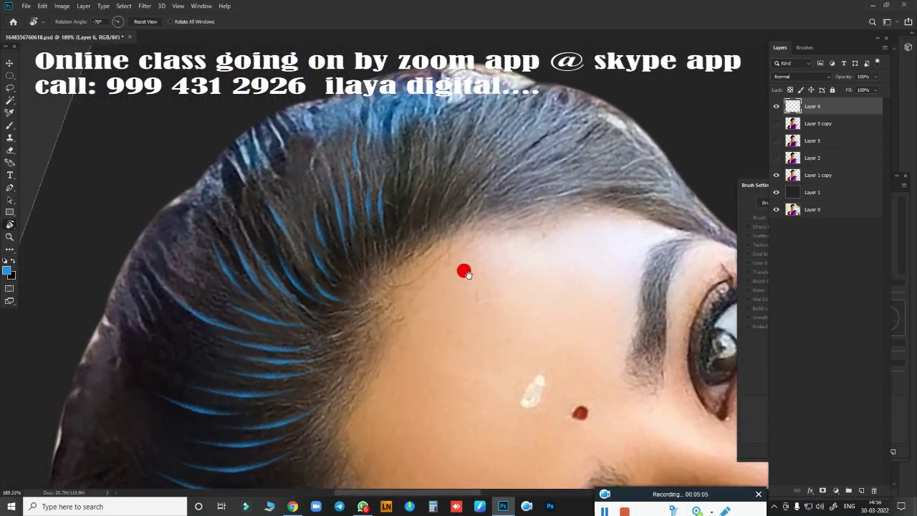
{"action": "left_click", "coordinate": [861, 490]}
Rotate the view further to align with the side hair.
{"action": "scroll", "coordinate": [475, 326], "scroll_direction": "up", "scroll_amount": 1}
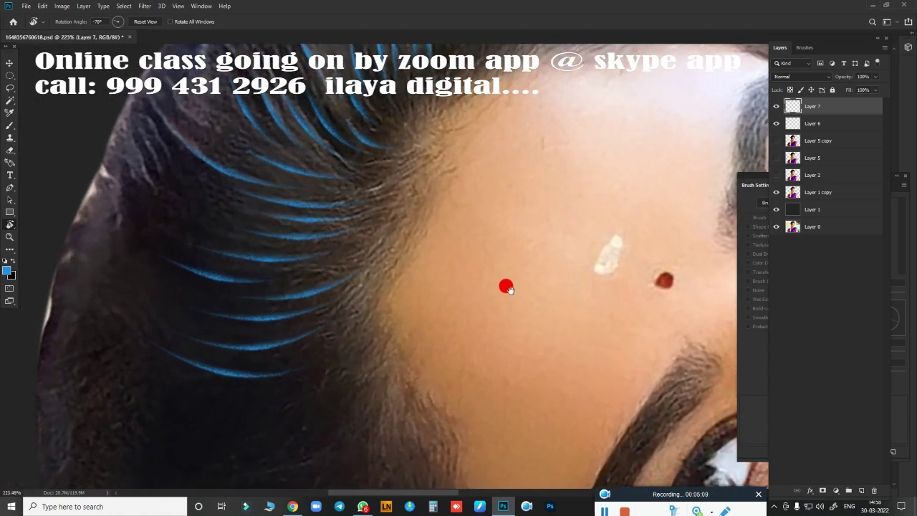
{"action": "mouse_move", "coordinate": [386, 384]}
{"action": "left_mouse_down"}
{"action": "mouse_move", "coordinate": [365, 395]}
{"action": "mouse_move", "coordinate": [469, 305]}
{"action": "mouse_move", "coordinate": [464, 324]}
{"action": "left_mouse_up"}
{"action": "scroll", "coordinate": [424, 344], "scroll_direction": "up", "scroll_amount": 3}
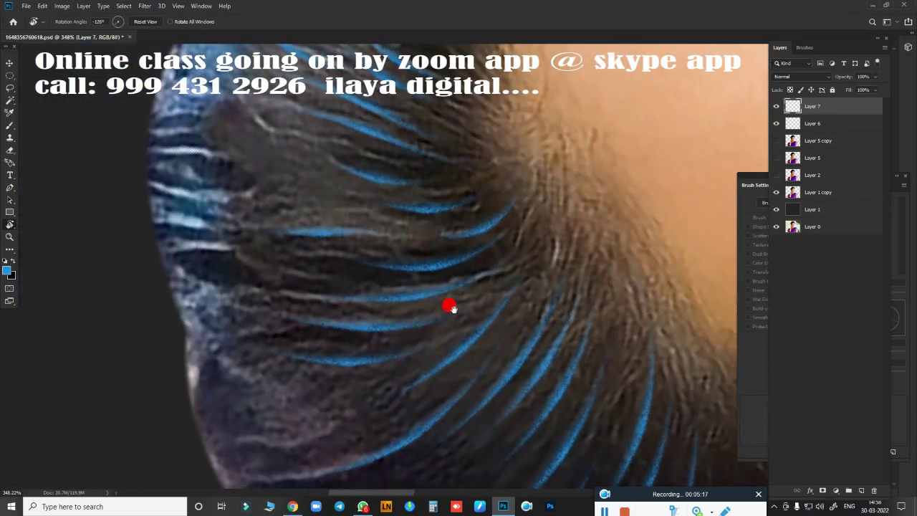
{"action": "left_click_drag", "start_coordinate": [621, 394], "coordinate": [317, 321]}
{"action": "scroll", "coordinate": [336, 284], "scroll_direction": "up", "scroll_amount": 1}
{"action": "mouse_move", "coordinate": [336, 284]}
{"action": "left_mouse_down"}
{"action": "mouse_move", "coordinate": [466, 317]}
{"action": "mouse_move", "coordinate": [502, 194]}
{"action": "mouse_move", "coordinate": [522, 262]}
{"action": "mouse_move", "coordinate": [450, 332]}
{"action": "mouse_move", "coordinate": [542, 232]}
{"action": "mouse_move", "coordinate": [485, 317]}
{"action": "left_mouse_up"}
{"action": "scroll", "coordinate": [471, 354], "scroll_direction": "up", "scroll_amount": 1}
{"action": "scroll", "coordinate": [422, 322], "scroll_direction": "down", "scroll_amount": 1}
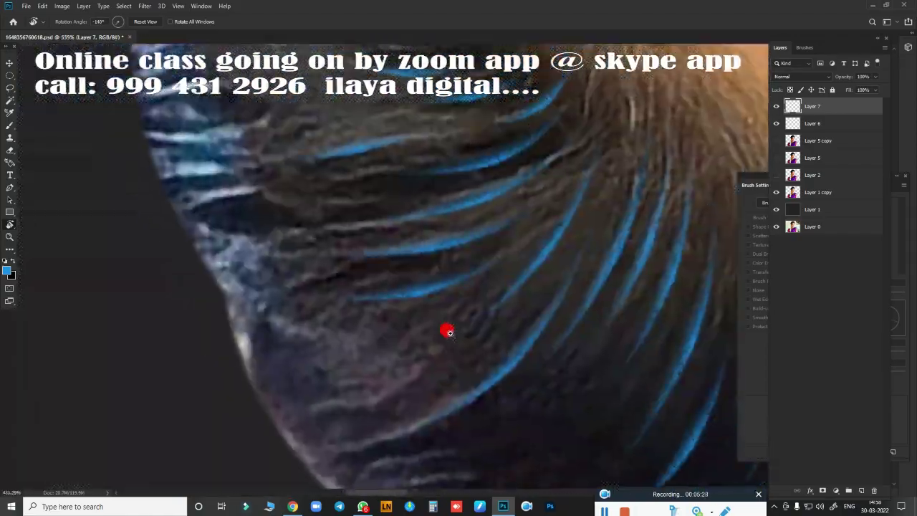
{"action": "key", "text": "b"}
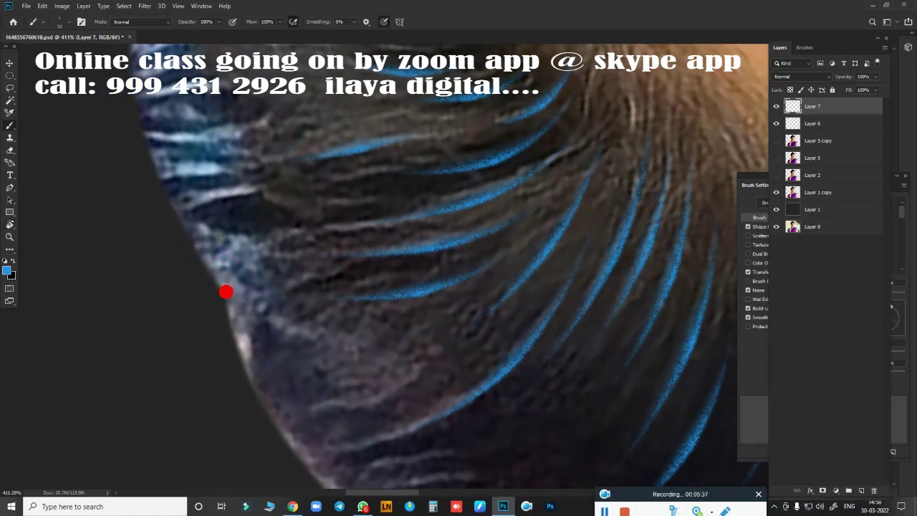
Paint several curved blue strands along the side hair edge, redoing one misplaced stroke.
{"action": "left_click_drag", "start_coordinate": [198, 259], "coordinate": [380, 309]}
{"action": "left_click_drag", "start_coordinate": [205, 268], "coordinate": [377, 370]}
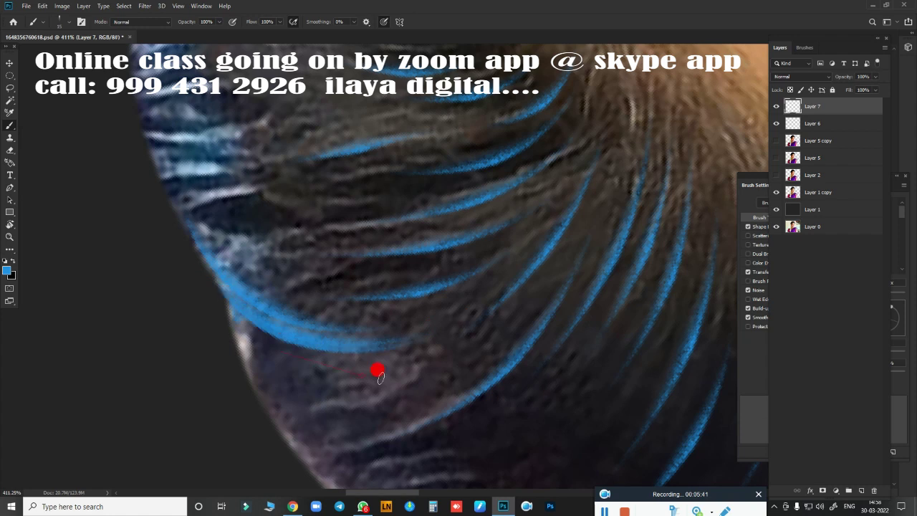
{"action": "left_click_drag", "start_coordinate": [241, 337], "coordinate": [401, 380]}
{"action": "key", "text": "ctrl+z"}
{"action": "mouse_move", "coordinate": [270, 381]}
{"action": "left_mouse_down"}
{"action": "mouse_move", "coordinate": [493, 379]}
{"action": "mouse_move", "coordinate": [228, 298]}
{"action": "left_mouse_up"}
{"action": "mouse_move", "coordinate": [149, 294]}
{"action": "left_mouse_down"}
{"action": "mouse_move", "coordinate": [358, 343]}
{"action": "mouse_move", "coordinate": [436, 266]}
{"action": "mouse_move", "coordinate": [408, 358]}
{"action": "left_mouse_up"}
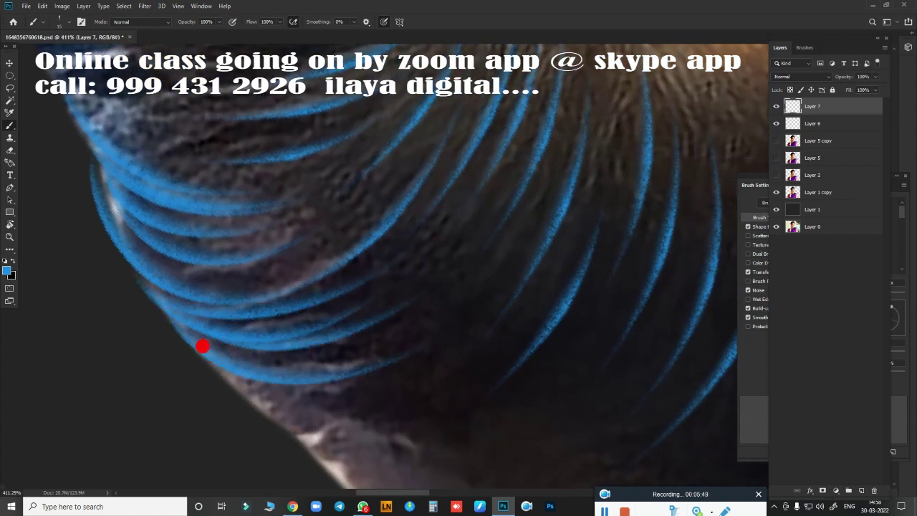
{"action": "left_click_drag", "start_coordinate": [203, 343], "coordinate": [419, 312]}
Rotate the view to follow the hair and paint curved blue strands on the lower hair.
{"action": "mouse_move", "coordinate": [311, 416]}
{"action": "left_mouse_down"}
{"action": "mouse_move", "coordinate": [225, 272]}
{"action": "mouse_move", "coordinate": [365, 254]}
{"action": "mouse_move", "coordinate": [340, 323]}
{"action": "mouse_move", "coordinate": [494, 356]}
{"action": "mouse_move", "coordinate": [258, 194]}
{"action": "left_mouse_up"}
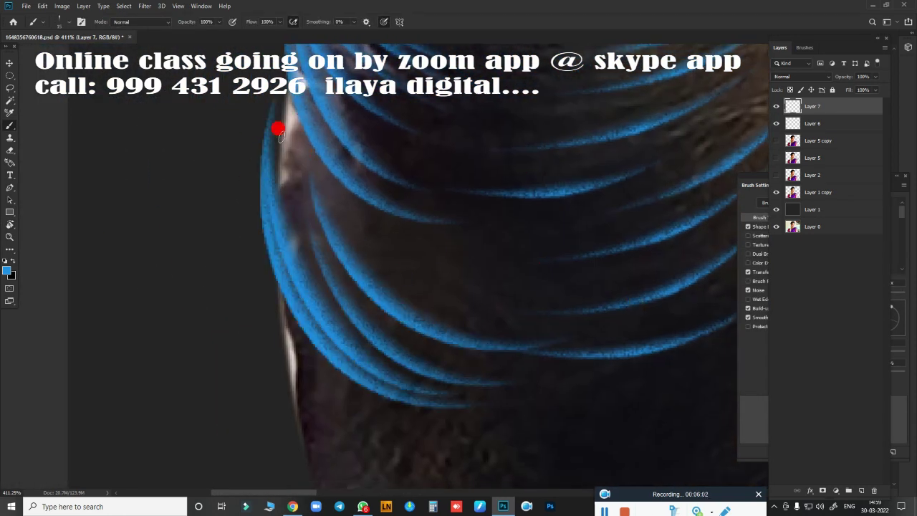
{"action": "left_click_drag", "start_coordinate": [508, 280], "coordinate": [242, 91]}
{"action": "left_click_drag", "start_coordinate": [247, 140], "coordinate": [526, 380]}
{"action": "left_click_drag", "start_coordinate": [301, 244], "coordinate": [602, 337]}
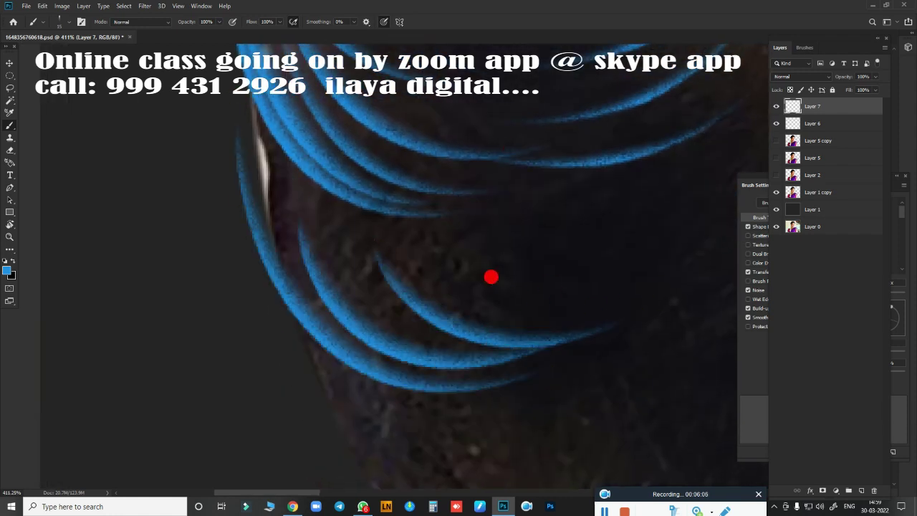
{"action": "left_click_drag", "start_coordinate": [480, 244], "coordinate": [641, 287]}
{"action": "left_click_drag", "start_coordinate": [290, 161], "coordinate": [412, 308]}
{"action": "left_click_drag", "start_coordinate": [262, 129], "coordinate": [446, 194]}
Add more long curved blue strands across the side hair toward the right, then fit the whole face on screen.
{"action": "left_click_drag", "start_coordinate": [409, 329], "coordinate": [733, 293]}
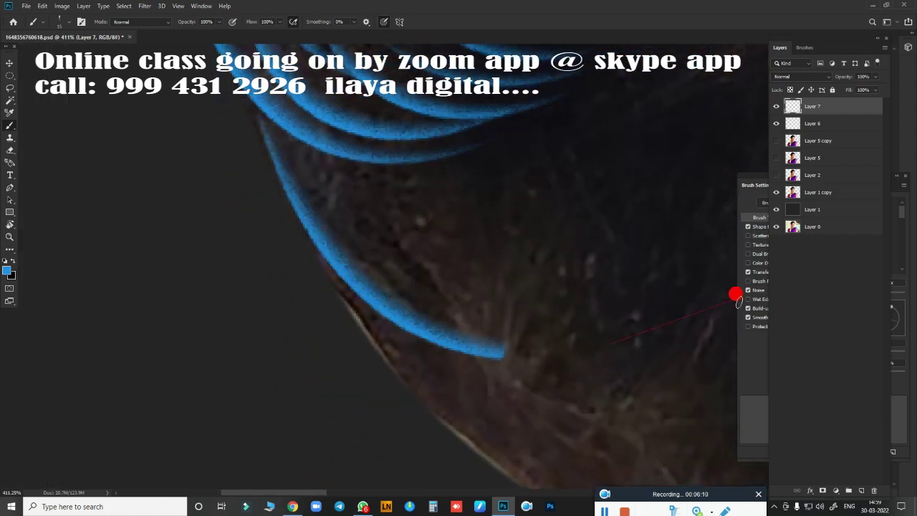
{"action": "left_click_drag", "start_coordinate": [380, 244], "coordinate": [636, 260]}
{"action": "left_click_drag", "start_coordinate": [390, 269], "coordinate": [633, 284]}
{"action": "left_click_drag", "start_coordinate": [487, 252], "coordinate": [717, 252]}
{"action": "left_click_drag", "start_coordinate": [530, 237], "coordinate": [699, 222]}
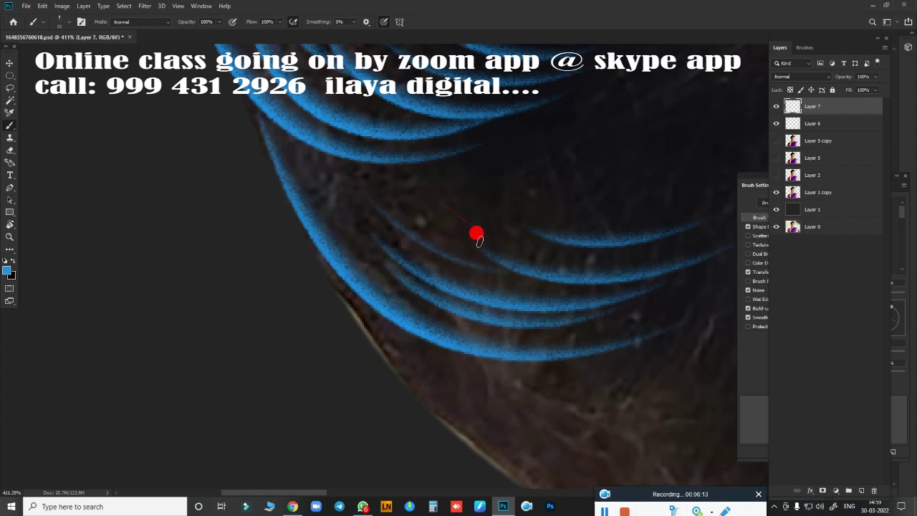
{"action": "left_click_drag", "start_coordinate": [494, 188], "coordinate": [724, 212]}
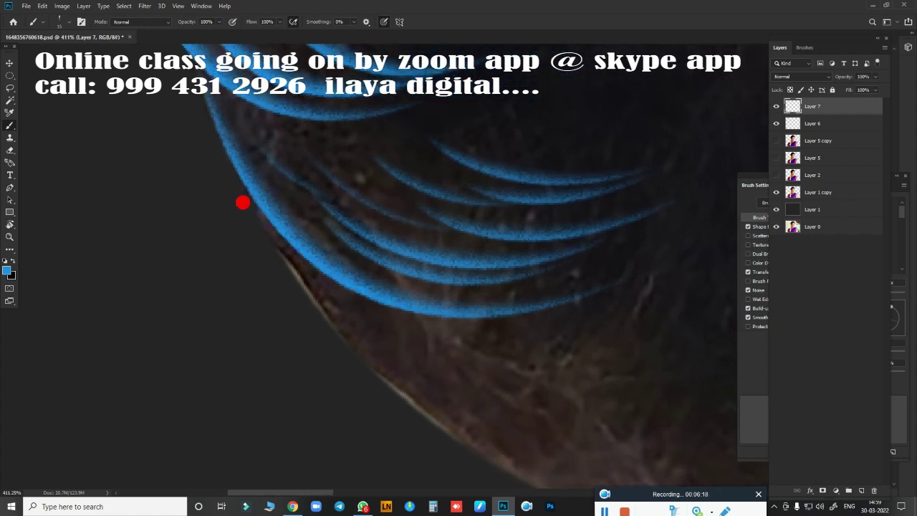
{"action": "key", "text": "ctrl+0"}
Turn the canvas back near upright and paint three curved blue strands along the lower hairline.
{"action": "key", "text": "r"}
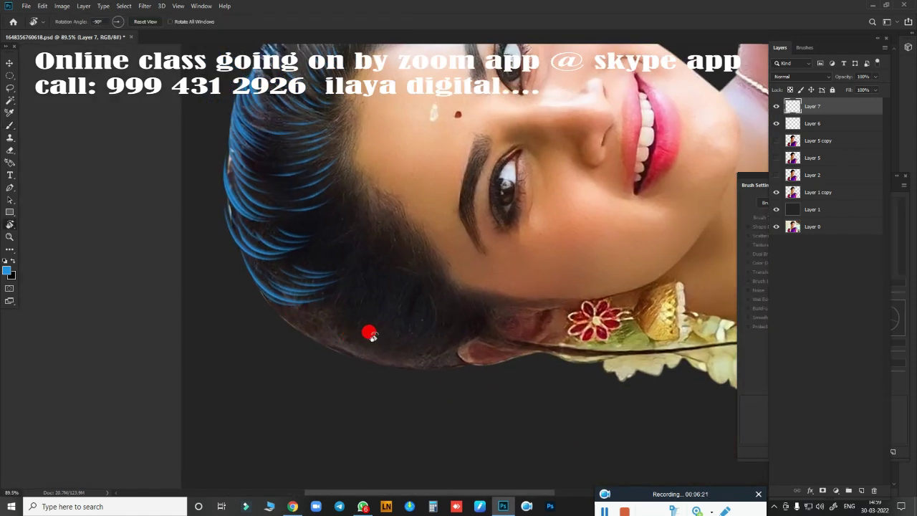
{"action": "mouse_move", "coordinate": [368, 332]}
{"action": "left_mouse_down"}
{"action": "mouse_move", "coordinate": [389, 225]}
{"action": "mouse_move", "coordinate": [419, 289]}
{"action": "left_mouse_up"}
{"action": "scroll", "coordinate": [419, 289], "scroll_direction": "up", "scroll_amount": 3}
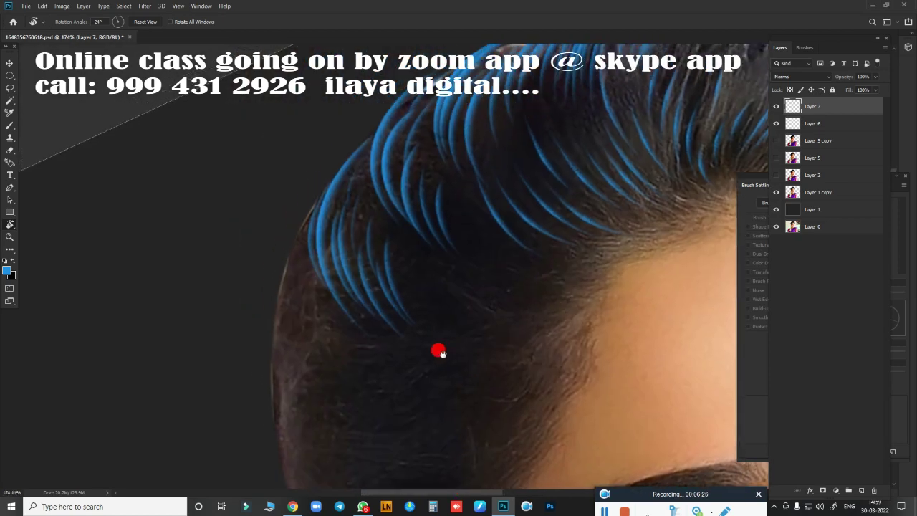
{"action": "scroll", "coordinate": [452, 344], "scroll_direction": "down", "scroll_amount": 3}
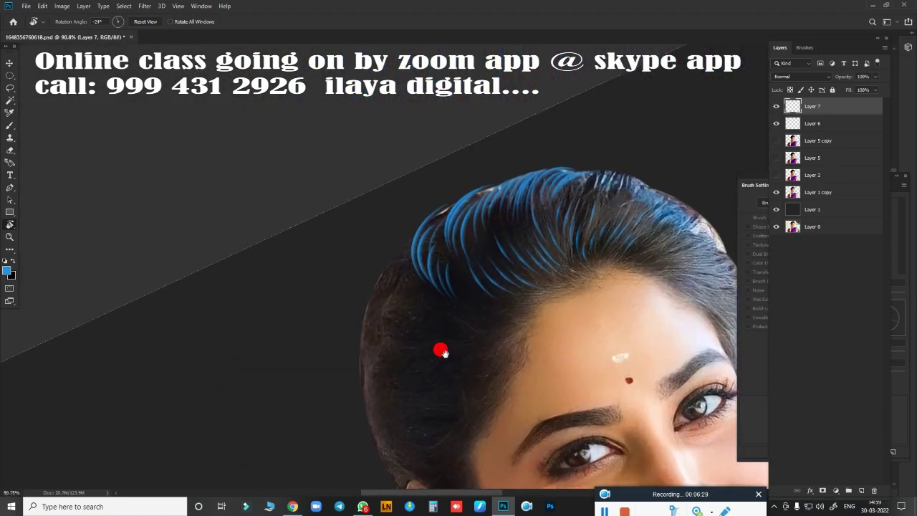
{"action": "mouse_move", "coordinate": [439, 348]}
{"action": "left_mouse_down"}
{"action": "mouse_move", "coordinate": [317, 250]}
{"action": "mouse_move", "coordinate": [370, 309]}
{"action": "left_mouse_up"}
{"action": "scroll", "coordinate": [370, 309], "scroll_direction": "up", "scroll_amount": 4}
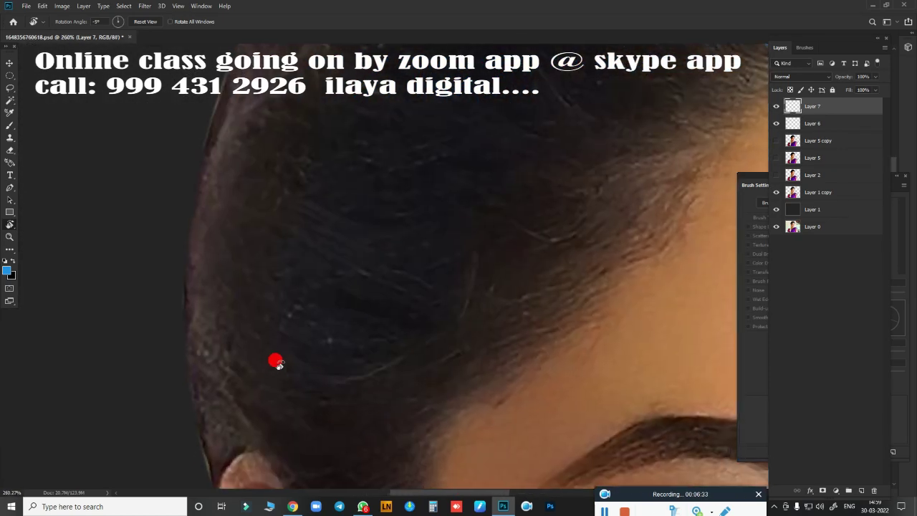
{"action": "key", "text": "b"}
{"action": "left_click_drag", "start_coordinate": [204, 273], "coordinate": [400, 423]}
{"action": "left_click_drag", "start_coordinate": [273, 352], "coordinate": [430, 421]}
{"action": "left_click_drag", "start_coordinate": [326, 387], "coordinate": [422, 423]}
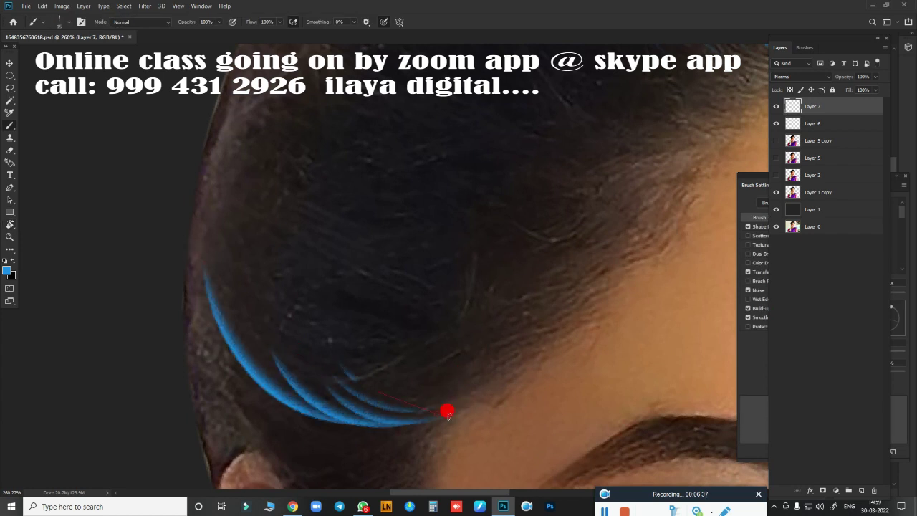
Paint longer outer blue strands across the side hair, extending one toward the forehead.
{"action": "left_click_drag", "start_coordinate": [261, 120], "coordinate": [387, 307]}
{"action": "left_click_drag", "start_coordinate": [486, 290], "coordinate": [512, 290]}
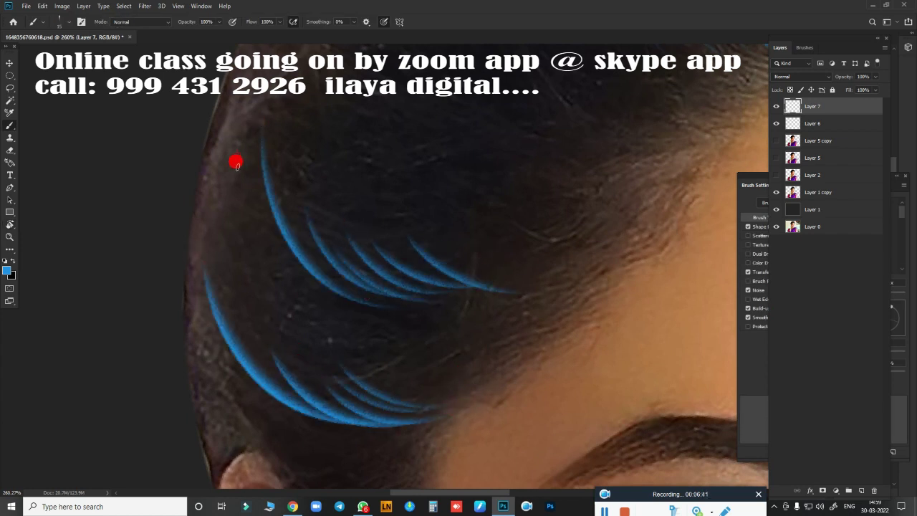
{"action": "left_click_drag", "start_coordinate": [236, 160], "coordinate": [288, 273]}
{"action": "key", "text": "ctrl+z"}
{"action": "left_click_drag", "start_coordinate": [250, 129], "coordinate": [323, 285]}
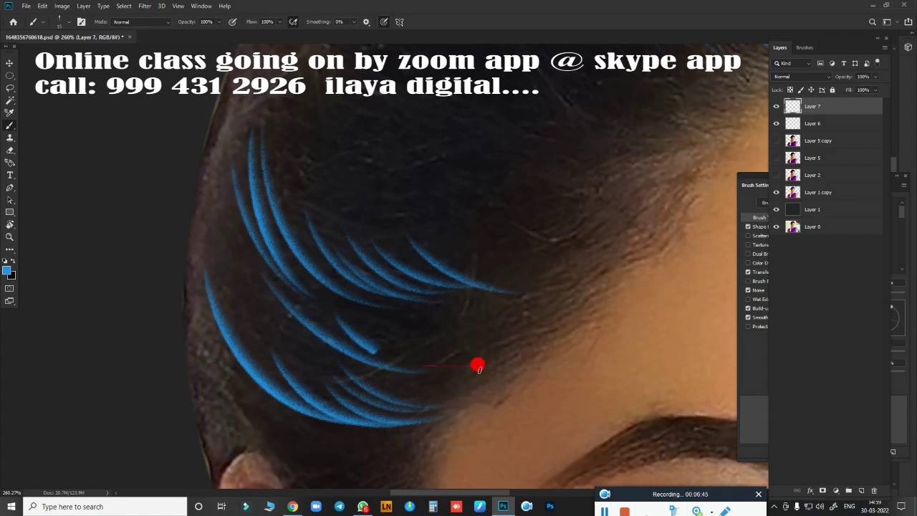
{"action": "scroll", "coordinate": [566, 338], "scroll_direction": "up", "scroll_amount": 3}
{"action": "mouse_move", "coordinate": [185, 144]}
{"action": "left_mouse_down"}
{"action": "mouse_move", "coordinate": [317, 300]}
{"action": "mouse_move", "coordinate": [389, 315]}
{"action": "mouse_move", "coordinate": [493, 308]}
{"action": "left_mouse_up"}
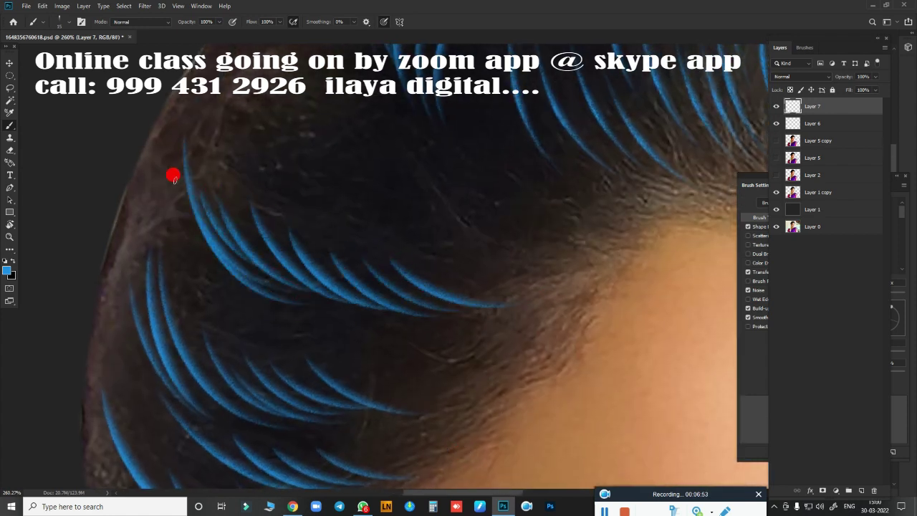
Layer more curved blue strands over the side hair and up toward the crown.
{"action": "scroll", "coordinate": [516, 330], "scroll_direction": "up", "scroll_amount": 3}
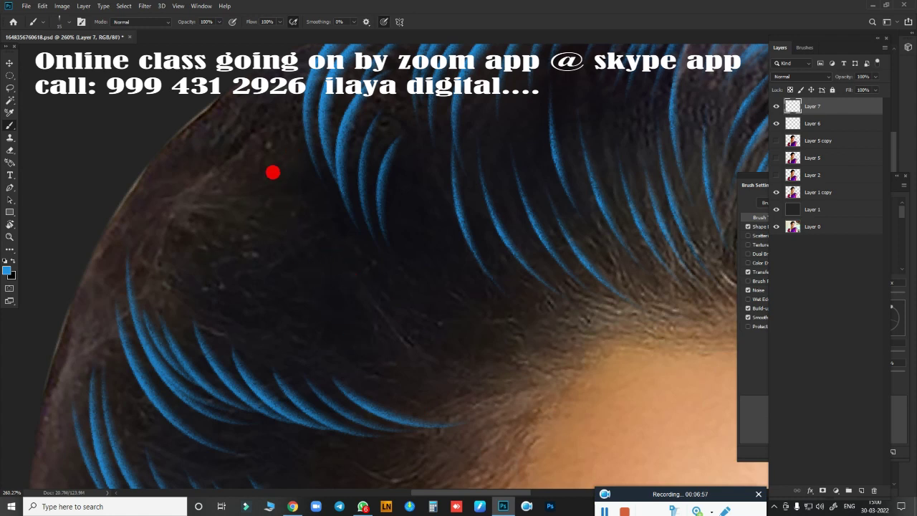
{"action": "left_click_drag", "start_coordinate": [266, 202], "coordinate": [358, 360]}
{"action": "left_click_drag", "start_coordinate": [323, 270], "coordinate": [406, 381]}
{"action": "left_click_drag", "start_coordinate": [361, 290], "coordinate": [437, 387]}
{"action": "left_click_drag", "start_coordinate": [415, 326], "coordinate": [480, 387]}
{"action": "scroll", "coordinate": [491, 426], "scroll_direction": "up", "scroll_amount": 2}
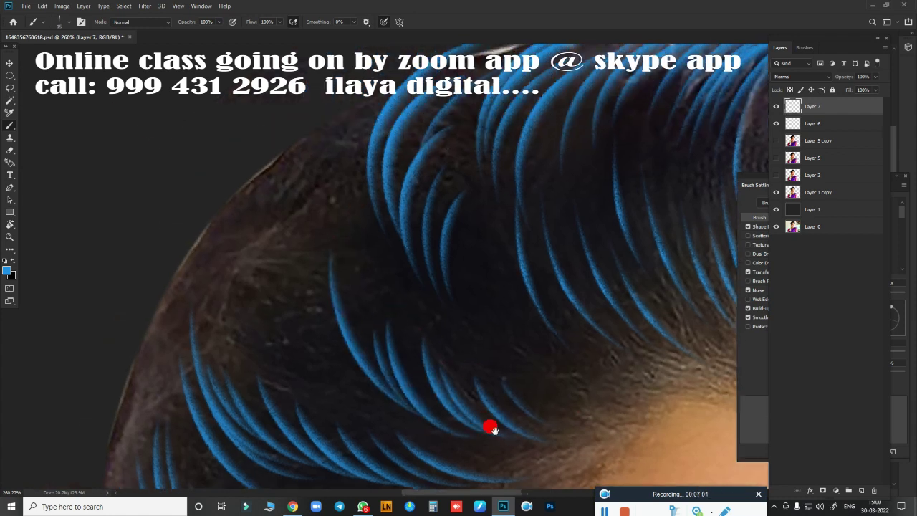
{"action": "left_click_drag", "start_coordinate": [294, 222], "coordinate": [351, 346]}
{"action": "left_click_drag", "start_coordinate": [308, 315], "coordinate": [403, 419]}
{"action": "left_click_drag", "start_coordinate": [301, 209], "coordinate": [282, 369]}
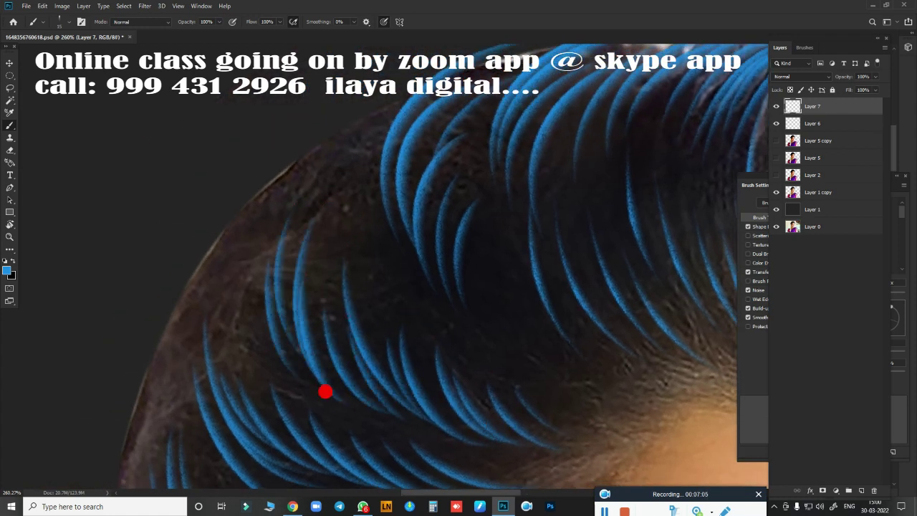
{"action": "scroll", "coordinate": [334, 415], "scroll_direction": "right", "scroll_amount": 3}
{"action": "left_click_drag", "start_coordinate": [323, 298], "coordinate": [328, 343]}
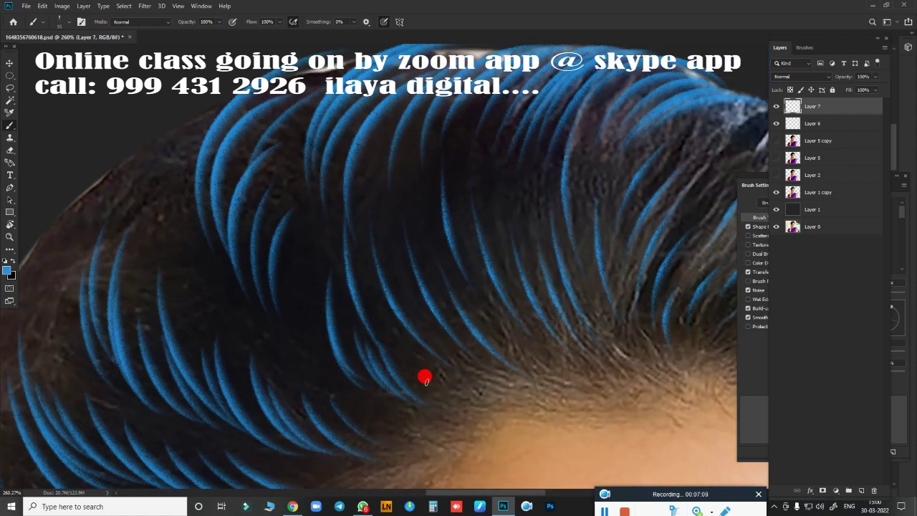
Review the whole face, tilt the view to the hair's curve, and paint new blue side strands.
{"action": "left_click_drag", "start_coordinate": [300, 231], "coordinate": [359, 386]}
{"action": "scroll", "coordinate": [476, 401], "scroll_direction": "down", "scroll_amount": 5}
{"action": "scroll", "coordinate": [465, 356], "scroll_direction": "up", "scroll_amount": 2}
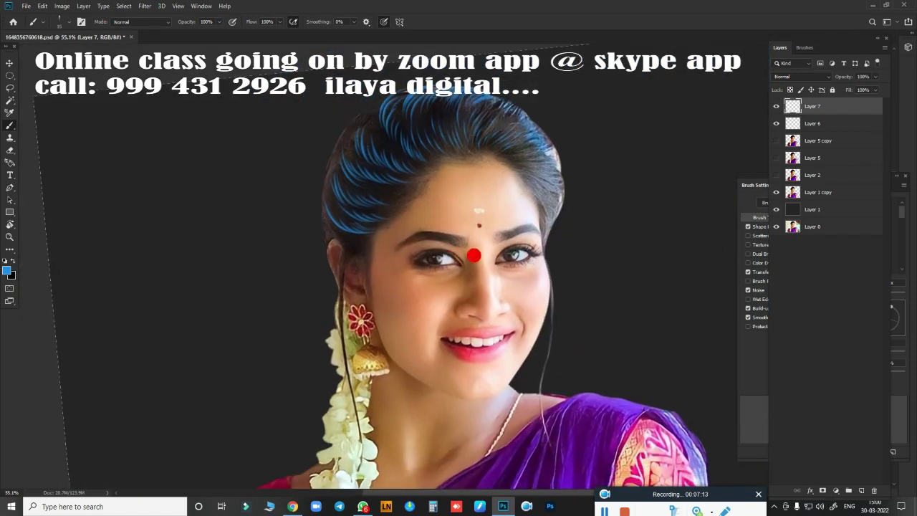
{"action": "scroll", "coordinate": [473, 254], "scroll_direction": "up", "scroll_amount": 2}
{"action": "scroll", "coordinate": [429, 344], "scroll_direction": "up", "scroll_amount": 3}
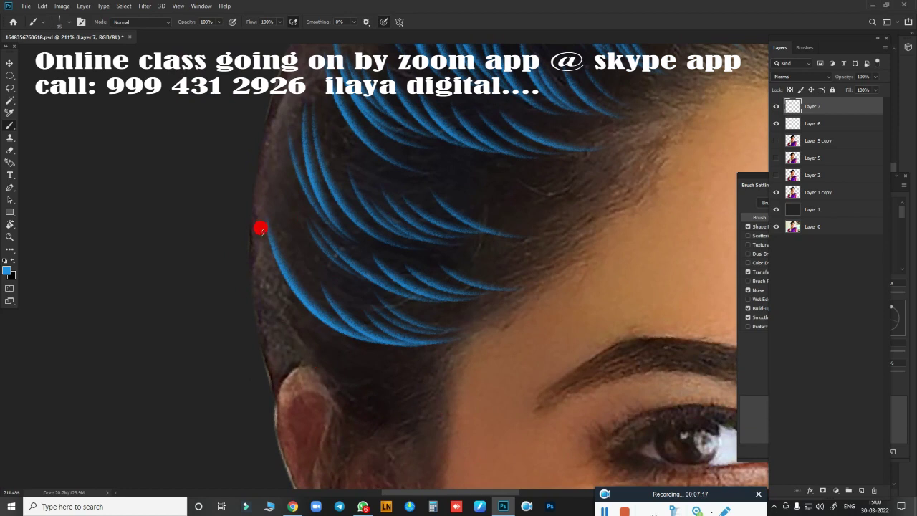
{"action": "scroll", "coordinate": [260, 229], "scroll_direction": "down", "scroll_amount": 2}
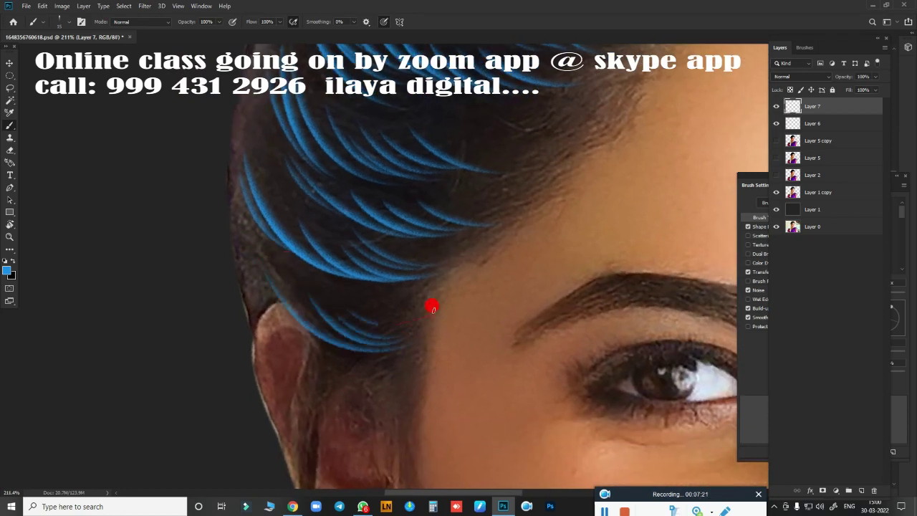
{"action": "scroll", "coordinate": [336, 305], "scroll_direction": "down", "scroll_amount": 2}
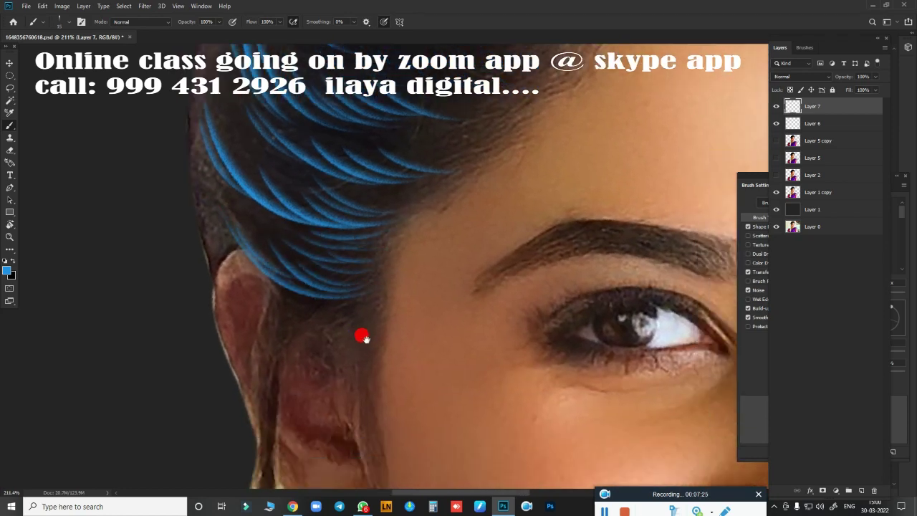
{"action": "scroll", "coordinate": [319, 309], "scroll_direction": "down", "scroll_amount": 1}
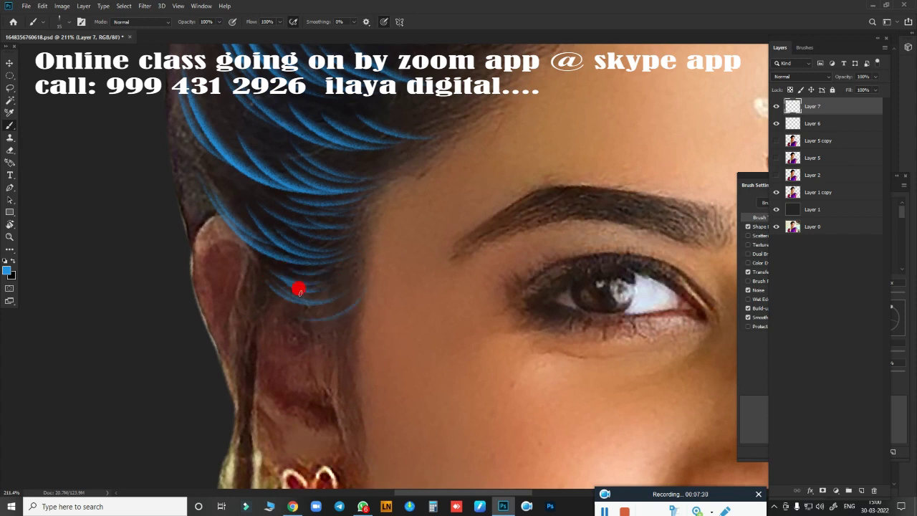
{"action": "scroll", "coordinate": [362, 313], "scroll_direction": "up", "scroll_amount": 5}
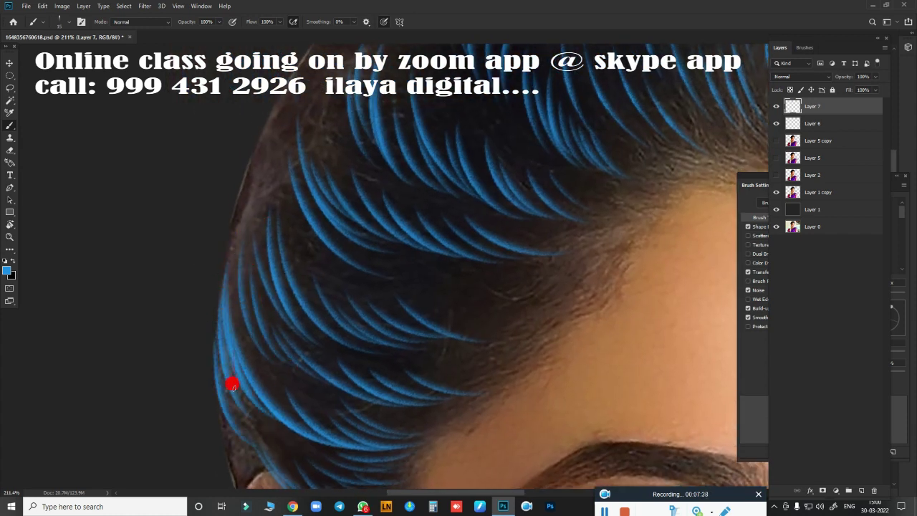
{"action": "left_click_drag", "start_coordinate": [231, 385], "coordinate": [270, 274]}
{"action": "left_click_drag", "start_coordinate": [276, 356], "coordinate": [345, 342]}
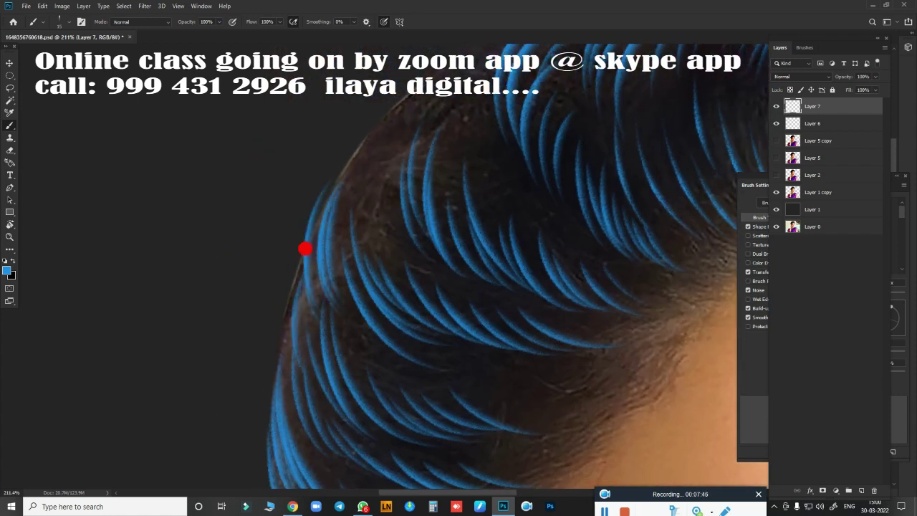
{"action": "left_click_drag", "start_coordinate": [348, 481], "coordinate": [379, 392]}
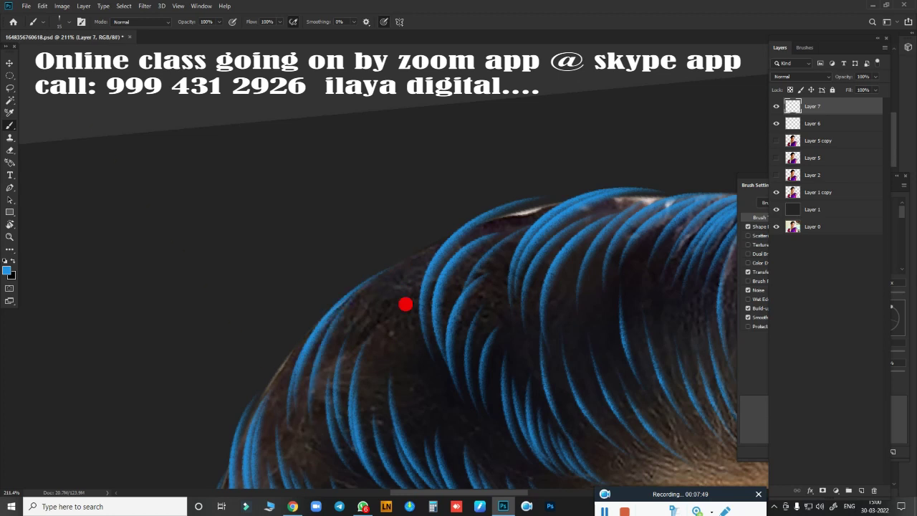
{"action": "left_click_drag", "start_coordinate": [378, 283], "coordinate": [319, 434]}
{"action": "mouse_move", "coordinate": [295, 486]}
{"action": "left_mouse_down"}
{"action": "mouse_move", "coordinate": [303, 198]}
{"action": "mouse_move", "coordinate": [260, 395]}
{"action": "mouse_move", "coordinate": [346, 318]}
{"action": "mouse_move", "coordinate": [276, 422]}
{"action": "left_mouse_up"}
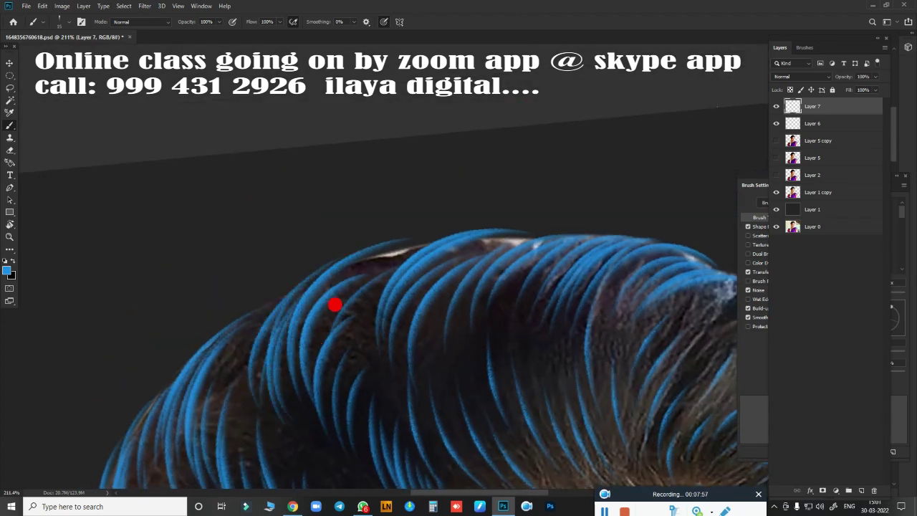
Paint blue strands across the left and top hair, then tilt the canvas to match the hair direction.
{"action": "left_click_drag", "start_coordinate": [323, 324], "coordinate": [290, 316]}
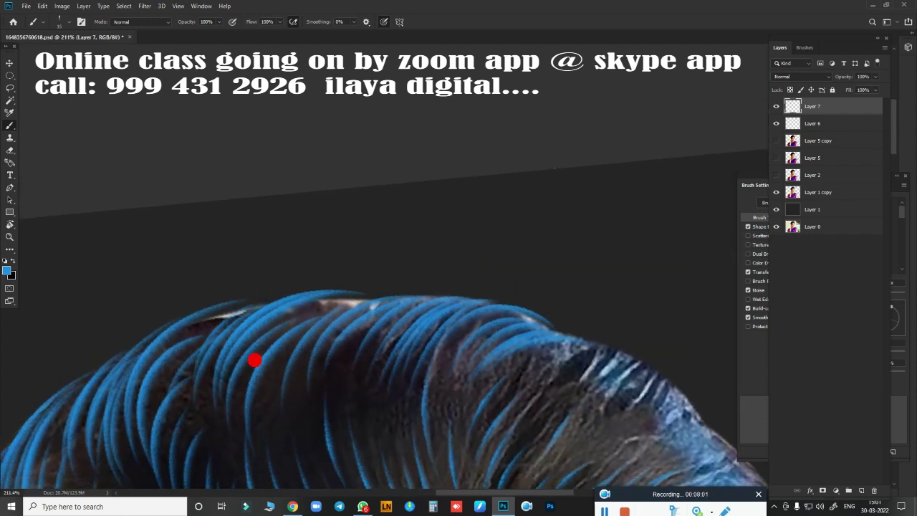
{"action": "left_click_drag", "start_coordinate": [117, 385], "coordinate": [409, 215]}
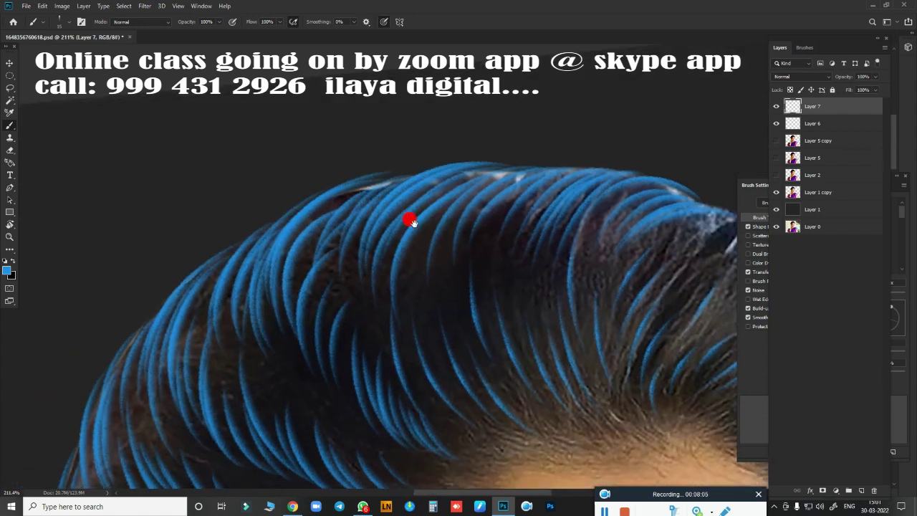
{"action": "left_click_drag", "start_coordinate": [369, 175], "coordinate": [320, 270]}
{"action": "left_click_drag", "start_coordinate": [237, 247], "coordinate": [185, 379]}
{"action": "left_click_drag", "start_coordinate": [192, 267], "coordinate": [140, 437]}
{"action": "left_click_drag", "start_coordinate": [136, 351], "coordinate": [118, 457]}
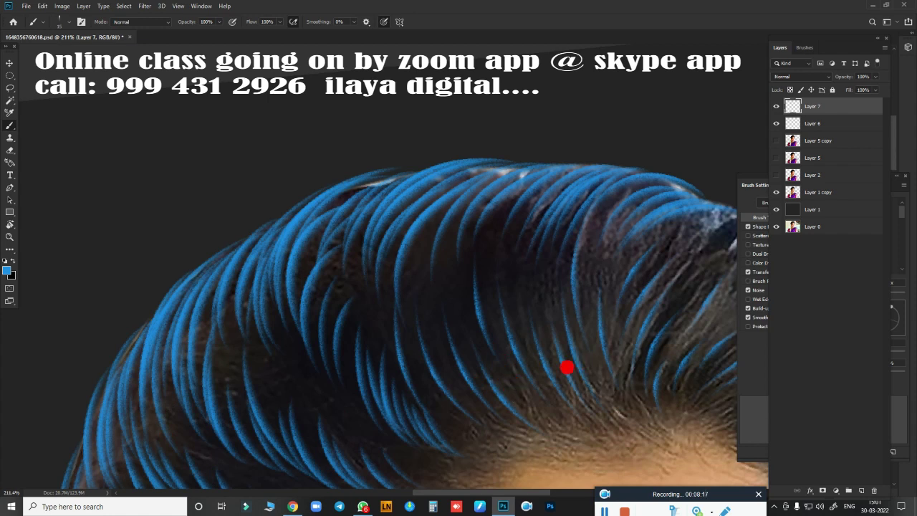
{"action": "key", "text": "r"}
{"action": "mouse_move", "coordinate": [567, 367]}
{"action": "left_mouse_down"}
{"action": "mouse_move", "coordinate": [219, 379]}
{"action": "mouse_move", "coordinate": [548, 342]}
{"action": "mouse_move", "coordinate": [560, 284]}
{"action": "left_mouse_up"}
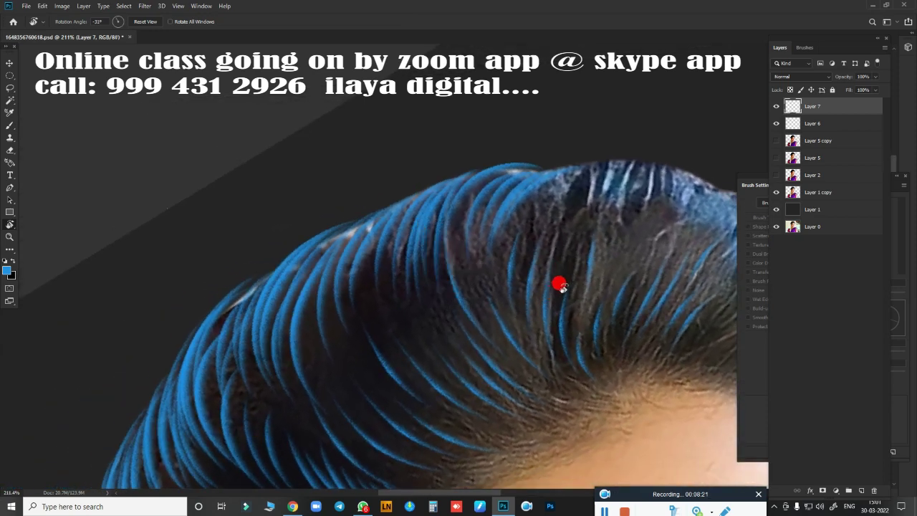
Bring the crown into view and paint blue strands along the crown and across the left hair.
{"action": "key", "text": "b"}
{"action": "scroll", "coordinate": [569, 315], "scroll_direction": "up", "scroll_amount": 2}
{"action": "scroll", "coordinate": [246, 200], "scroll_direction": "up", "scroll_amount": 1}
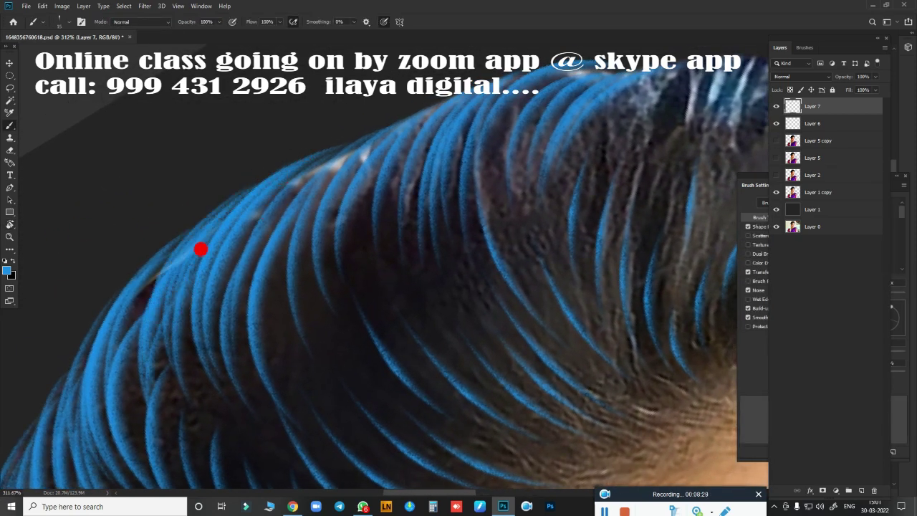
{"action": "left_click_drag", "start_coordinate": [201, 248], "coordinate": [342, 350]}
{"action": "left_click_drag", "start_coordinate": [242, 408], "coordinate": [327, 236]}
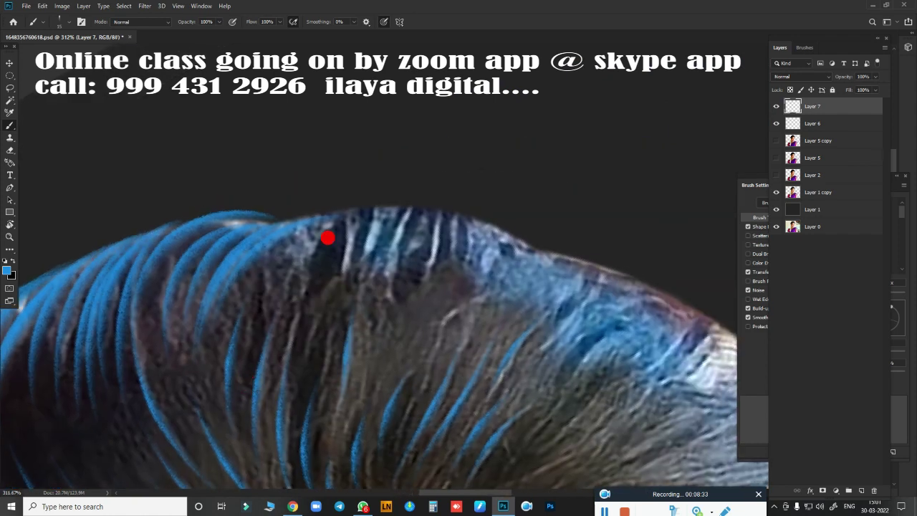
{"action": "key", "text": "ctrl+z"}
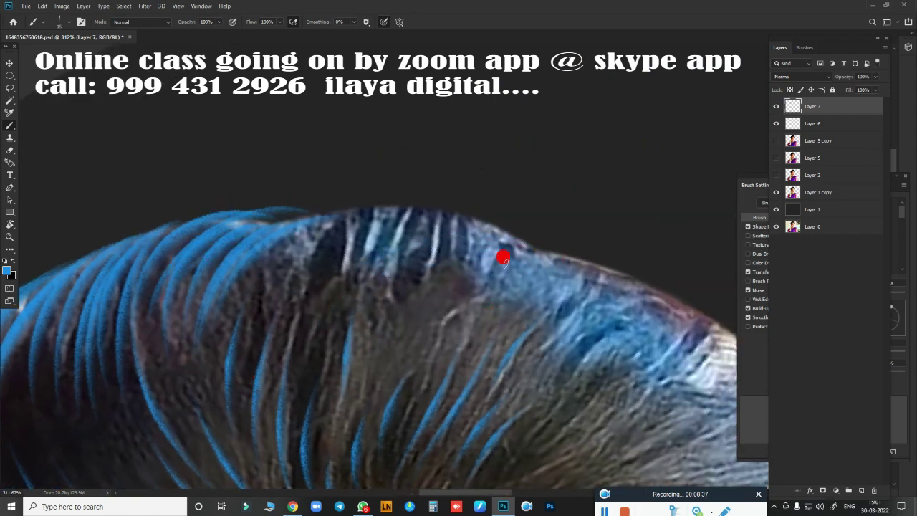
{"action": "mouse_move", "coordinate": [483, 262]}
{"action": "left_mouse_down"}
{"action": "mouse_move", "coordinate": [455, 213]}
{"action": "mouse_move", "coordinate": [225, 305]}
{"action": "left_mouse_up"}
{"action": "left_click_drag", "start_coordinate": [545, 328], "coordinate": [352, 287]}
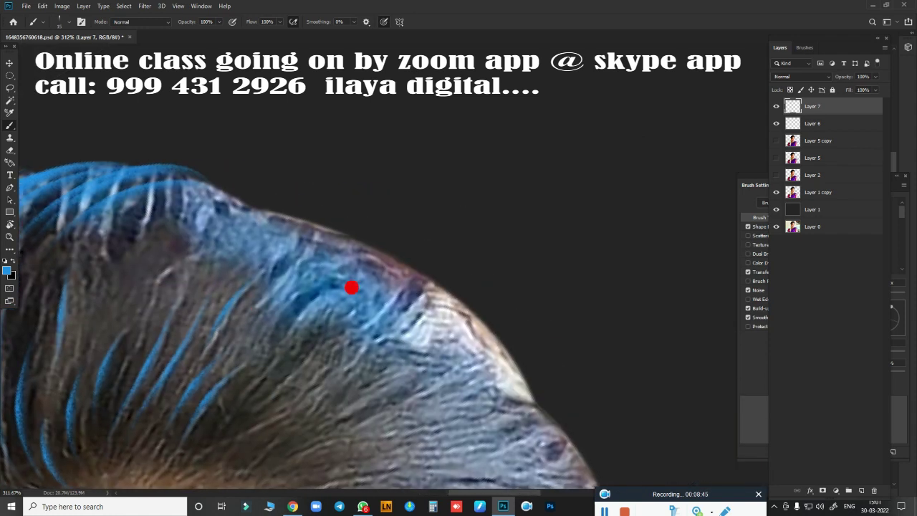
{"action": "mouse_move", "coordinate": [326, 240]}
{"action": "left_mouse_down"}
{"action": "mouse_move", "coordinate": [164, 250]}
{"action": "mouse_move", "coordinate": [41, 229]}
{"action": "left_mouse_up"}
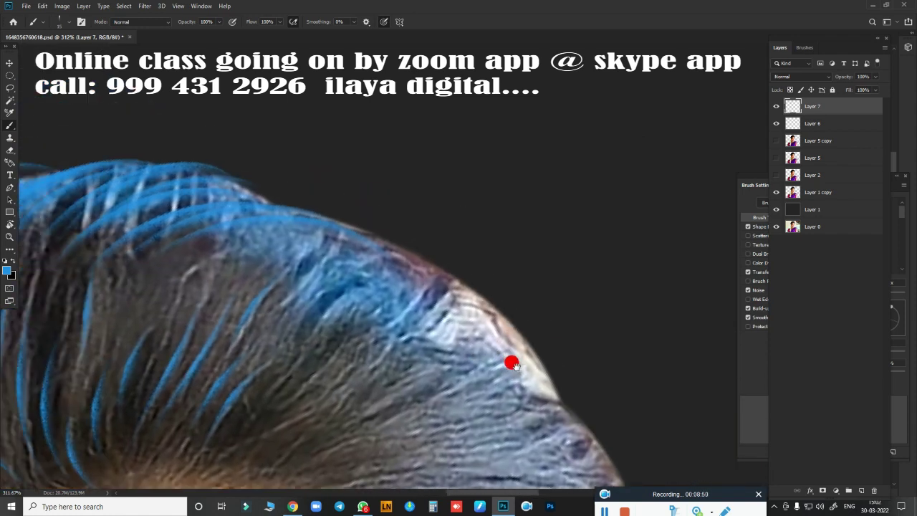
Paint three blue arcs following the hair's upper edge, after two discarded attempts.
{"action": "left_click_drag", "start_coordinate": [513, 364], "coordinate": [523, 374]}
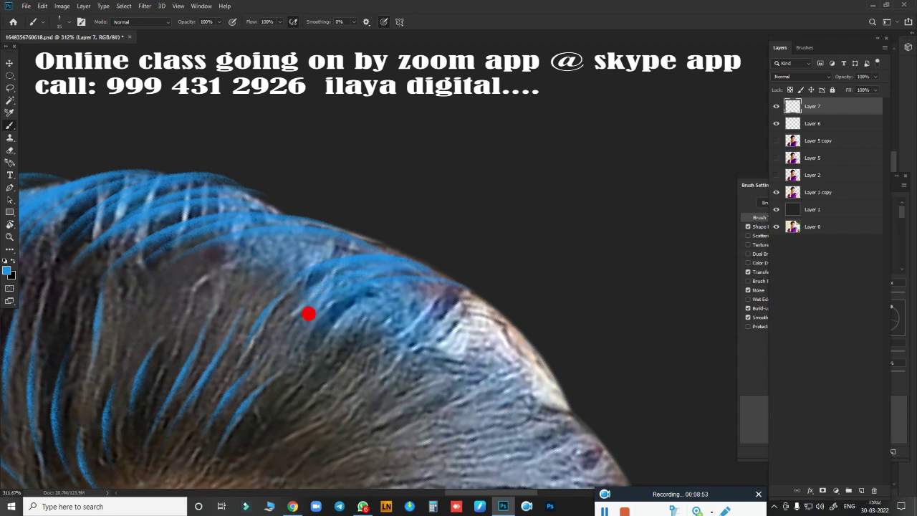
{"action": "scroll", "coordinate": [337, 211], "scroll_direction": "down", "scroll_amount": 3}
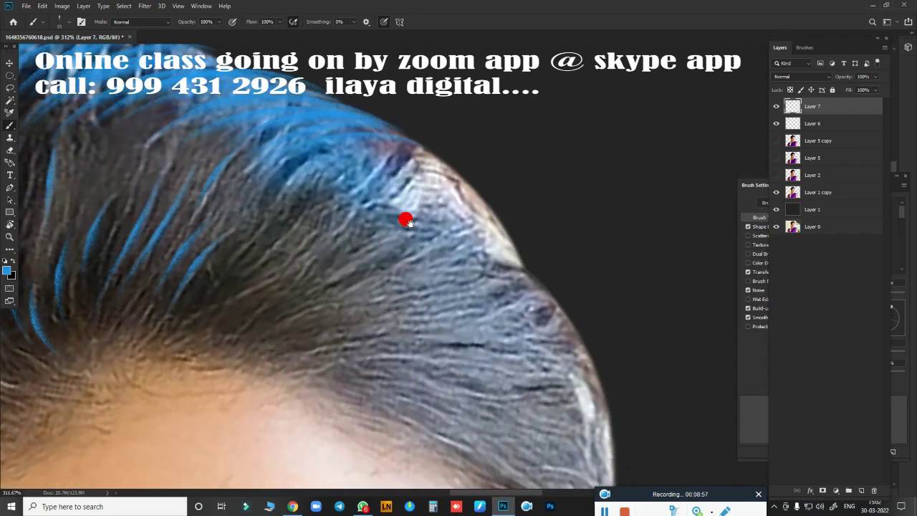
{"action": "scroll", "coordinate": [405, 219], "scroll_direction": "down", "scroll_amount": 2}
{"action": "scroll", "coordinate": [485, 327], "scroll_direction": "up", "scroll_amount": 3}
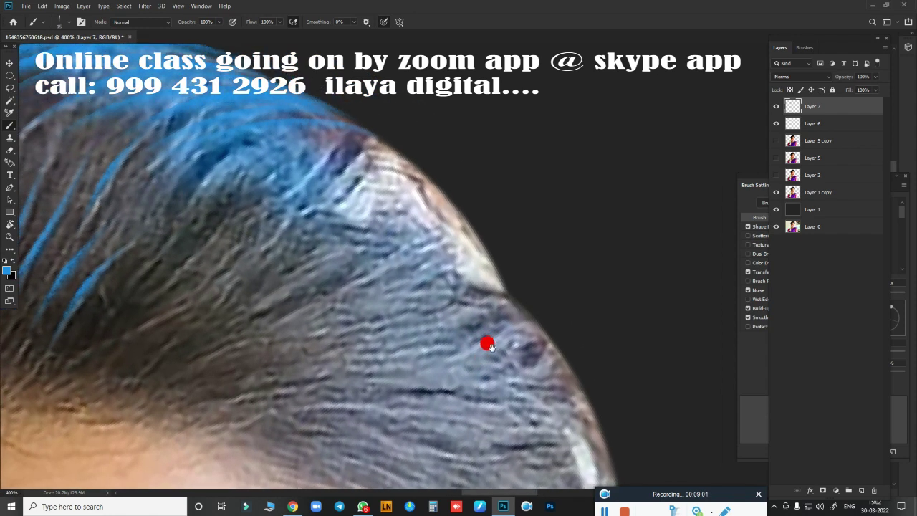
{"action": "left_click_drag", "start_coordinate": [493, 296], "coordinate": [323, 215]}
{"action": "key", "text": "ctrl+z"}
{"action": "left_click_drag", "start_coordinate": [287, 158], "coordinate": [425, 225]}
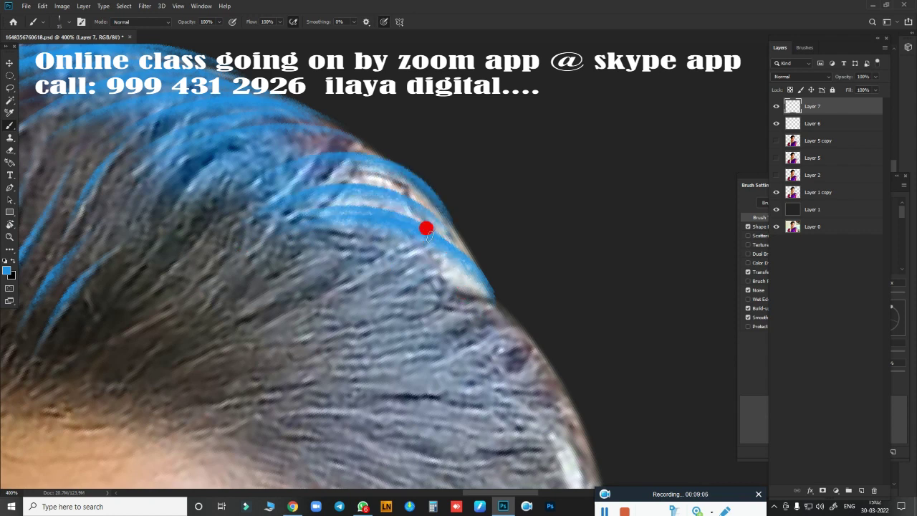
{"action": "key", "text": "ctrl+z"}
{"action": "scroll", "coordinate": [489, 294], "scroll_direction": "down", "scroll_amount": 3}
{"action": "left_click_drag", "start_coordinate": [490, 294], "coordinate": [337, 180]}
{"action": "left_click_drag", "start_coordinate": [393, 164], "coordinate": [502, 265]}
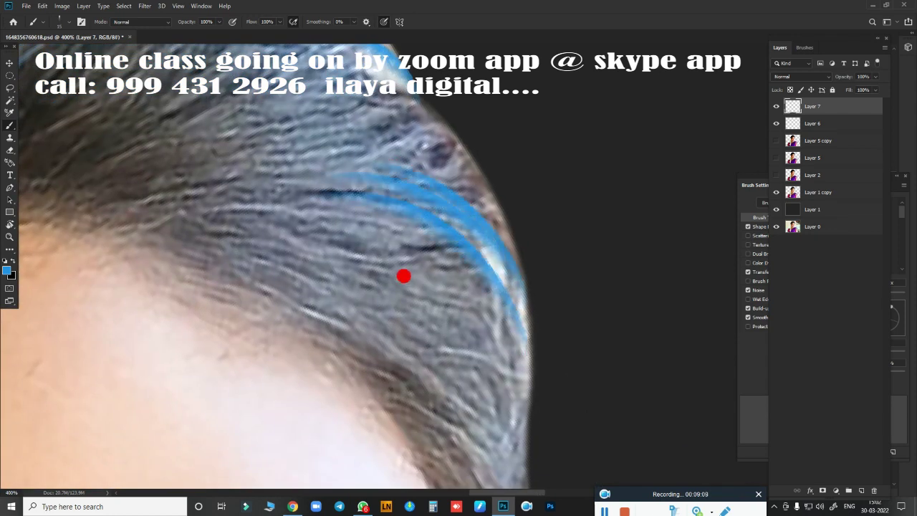
{"action": "left_click_drag", "start_coordinate": [389, 139], "coordinate": [495, 229]}
Undo an accidental gradient fill and rotate the view 96° before resuming brushing.
{"action": "scroll", "coordinate": [459, 308], "scroll_direction": "up", "scroll_amount": 3}
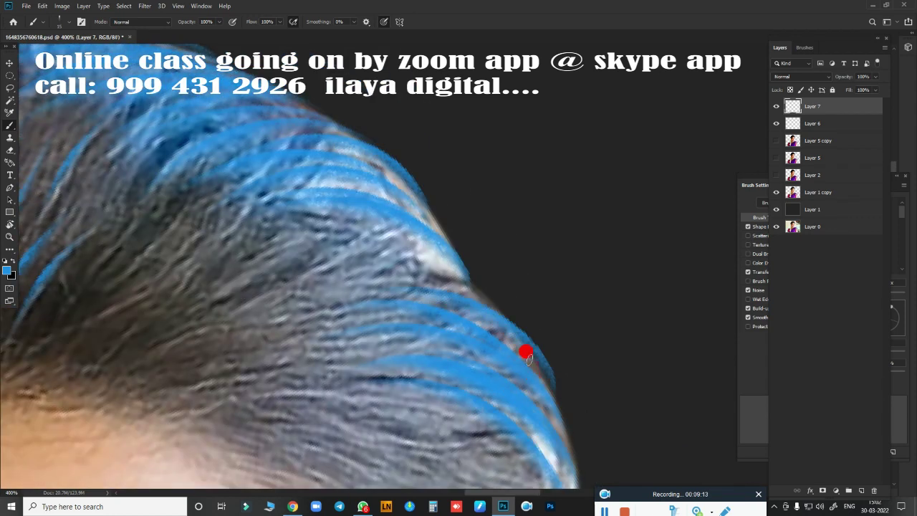
{"action": "scroll", "coordinate": [430, 323], "scroll_direction": "down", "scroll_amount": 5}
{"action": "key", "text": "g"}
{"action": "mouse_move", "coordinate": [408, 287]}
{"action": "left_mouse_down"}
{"action": "mouse_move", "coordinate": [565, 482]}
{"action": "mouse_move", "coordinate": [250, 372]}
{"action": "mouse_move", "coordinate": [563, 289]}
{"action": "mouse_move", "coordinate": [510, 177]}
{"action": "mouse_move", "coordinate": [439, 303]}
{"action": "left_mouse_up"}
{"action": "key", "text": "ctrl+z"}
{"action": "key", "text": "r"}
{"action": "key", "text": "b"}
{"action": "scroll", "coordinate": [434, 337], "scroll_direction": "up", "scroll_amount": 3}
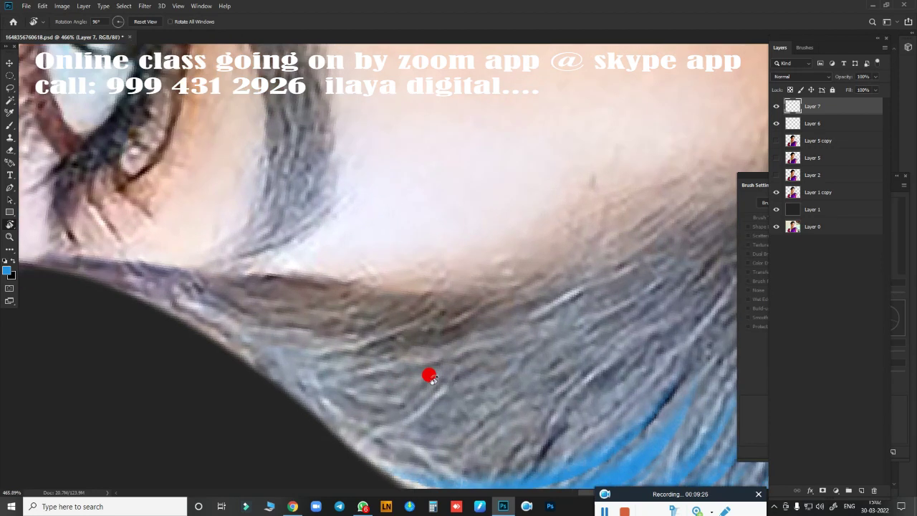
Paint blue strands over the grey lower hair edge.
{"action": "scroll", "coordinate": [430, 394], "scroll_direction": "up", "scroll_amount": 1}
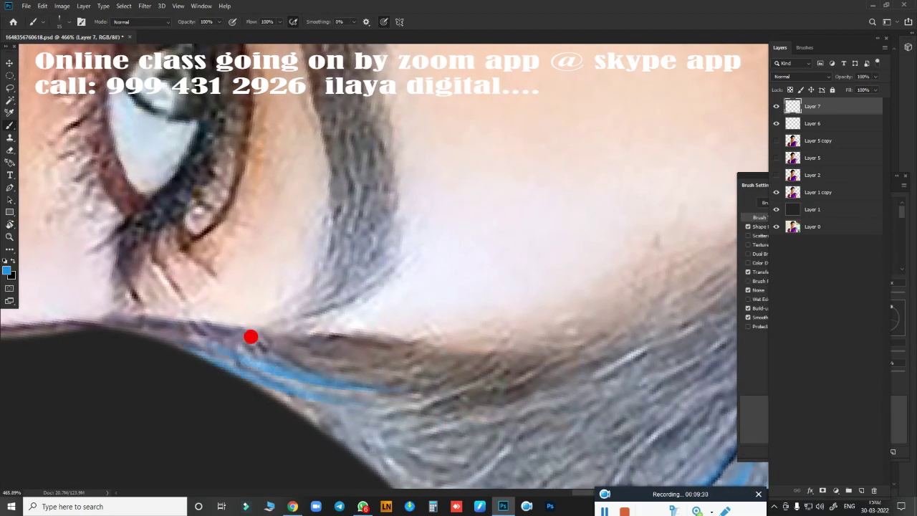
{"action": "scroll", "coordinate": [316, 352], "scroll_direction": "down", "scroll_amount": 3}
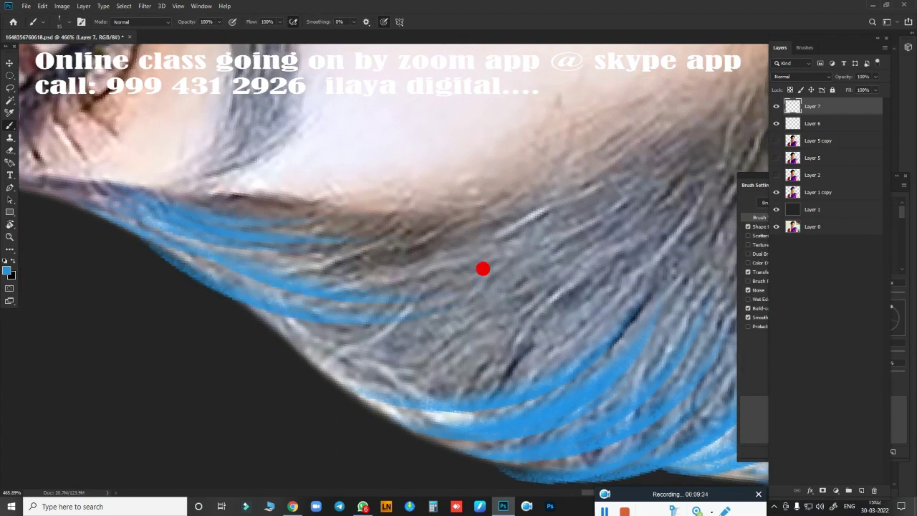
{"action": "scroll", "coordinate": [323, 280], "scroll_direction": "down", "scroll_amount": 1}
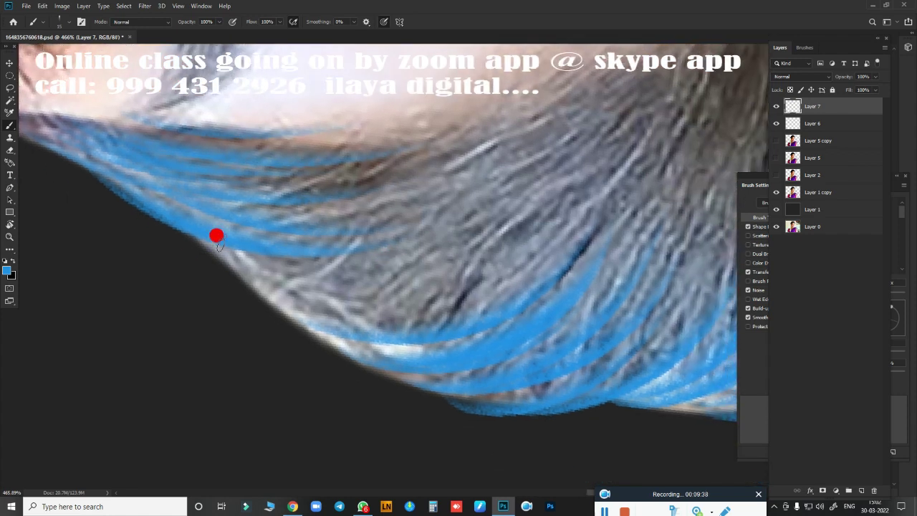
{"action": "mouse_move", "coordinate": [178, 224]}
{"action": "left_mouse_down"}
{"action": "mouse_move", "coordinate": [362, 297]}
{"action": "mouse_move", "coordinate": [316, 301]}
{"action": "mouse_move", "coordinate": [502, 275]}
{"action": "left_mouse_up"}
{"action": "scroll", "coordinate": [502, 275], "scroll_direction": "down", "scroll_amount": 2}
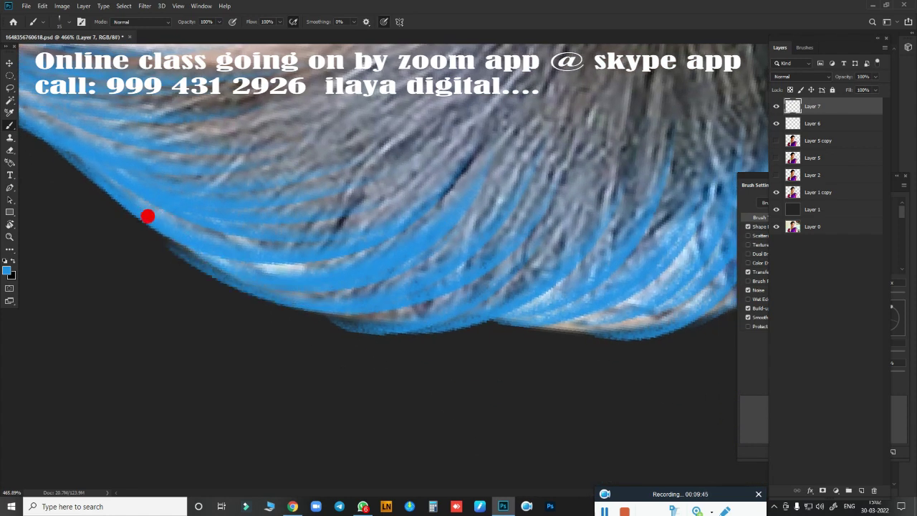
{"action": "scroll", "coordinate": [520, 342], "scroll_direction": "down", "scroll_amount": 2}
{"action": "scroll", "coordinate": [528, 437], "scroll_direction": "down", "scroll_amount": 2}
{"action": "scroll", "coordinate": [566, 387], "scroll_direction": "down", "scroll_amount": 2}
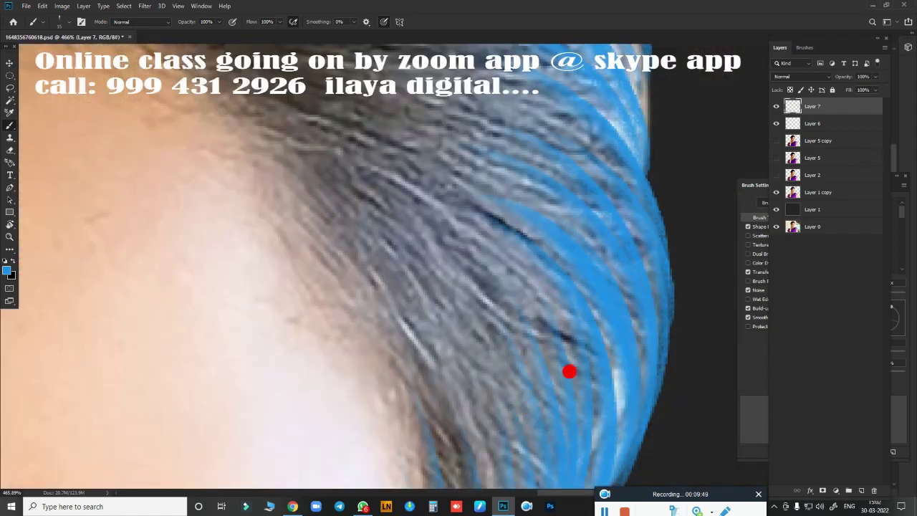
{"action": "scroll", "coordinate": [551, 358], "scroll_direction": "down", "scroll_amount": 2}
{"action": "scroll", "coordinate": [538, 368], "scroll_direction": "up", "scroll_amount": 3}
{"action": "scroll", "coordinate": [475, 444], "scroll_direction": "up", "scroll_amount": 2}
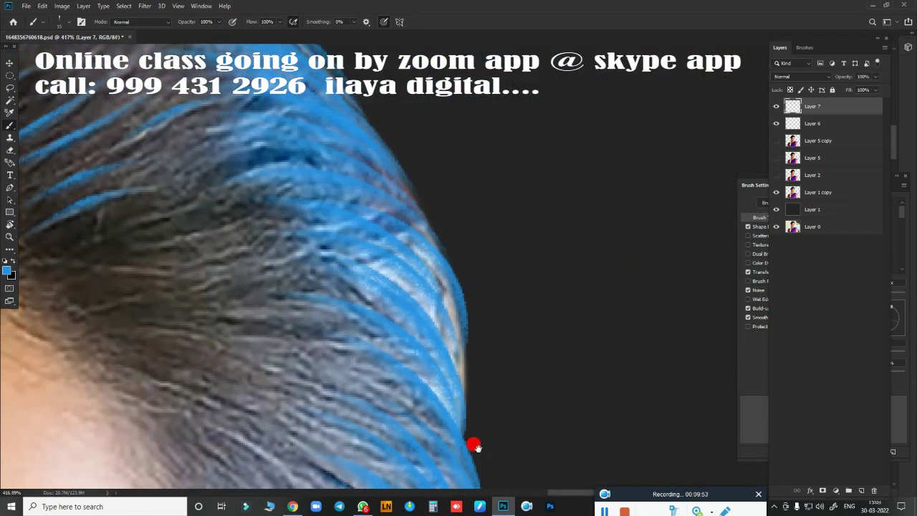
Brighten the right hair edge with a blue stroke and bring more hair into view.
{"action": "left_click_drag", "start_coordinate": [459, 430], "coordinate": [469, 345]}
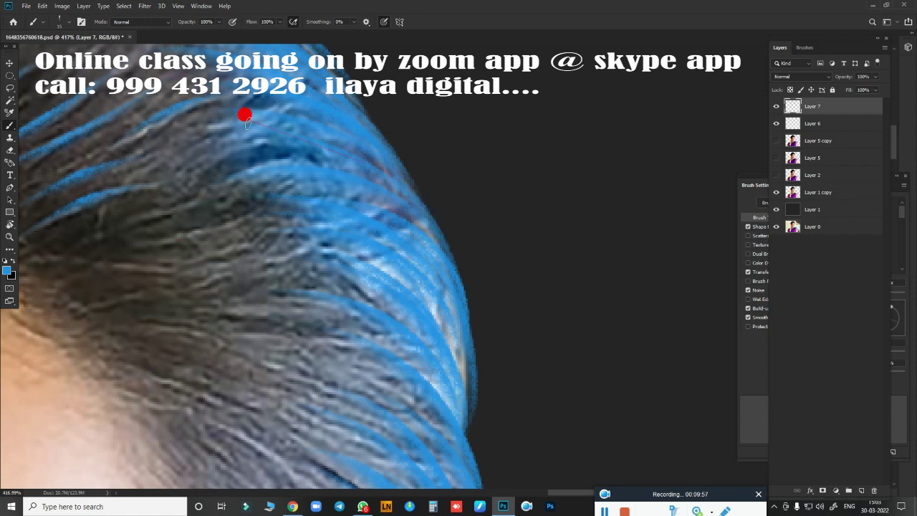
{"action": "left_click_drag", "start_coordinate": [391, 223], "coordinate": [569, 365]}
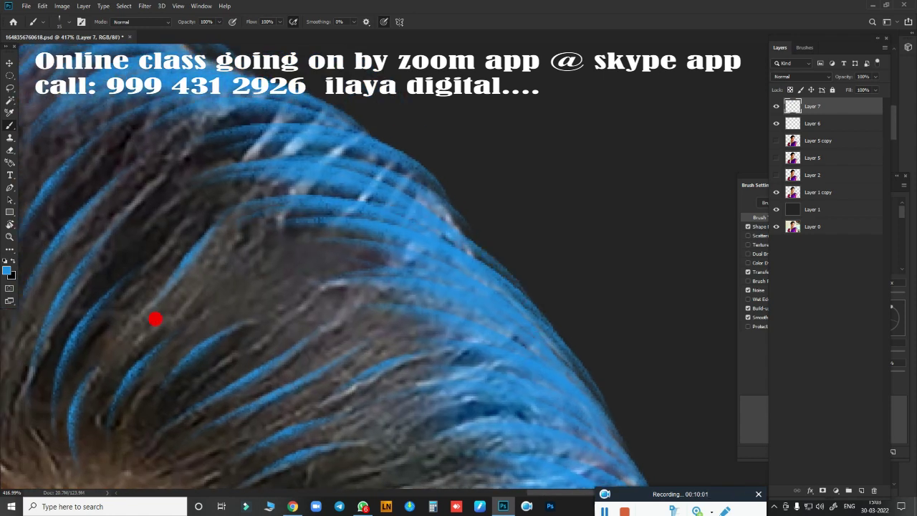
{"action": "scroll", "coordinate": [459, 364], "scroll_direction": "down", "scroll_amount": 3}
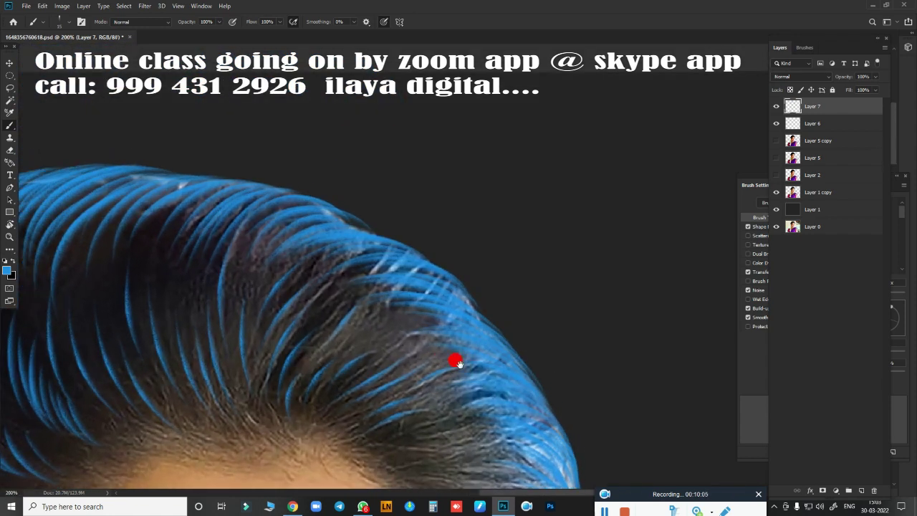
{"action": "scroll", "coordinate": [455, 351], "scroll_direction": "down", "scroll_amount": 1}
{"action": "scroll", "coordinate": [455, 340], "scroll_direction": "down", "scroll_amount": 2}
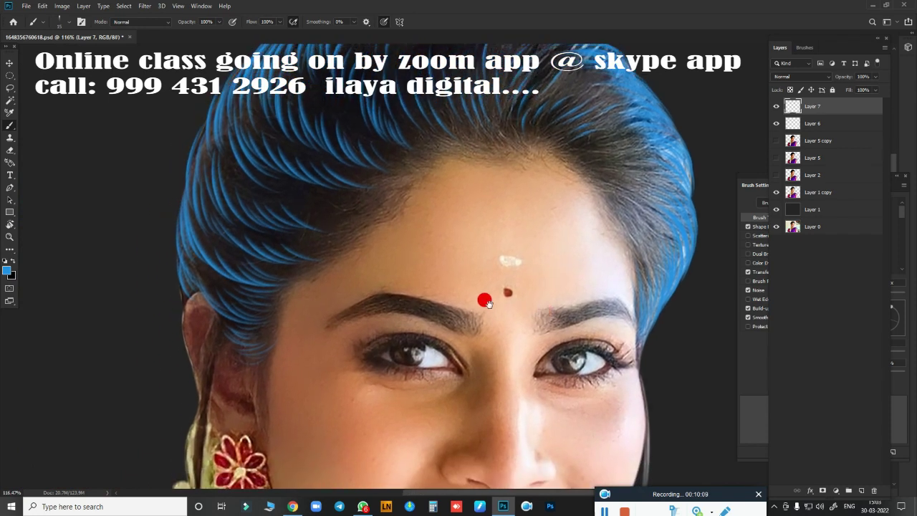
{"action": "scroll", "coordinate": [483, 300], "scroll_direction": "up", "scroll_amount": 2}
{"action": "scroll", "coordinate": [363, 262], "scroll_direction": "up", "scroll_amount": 2}
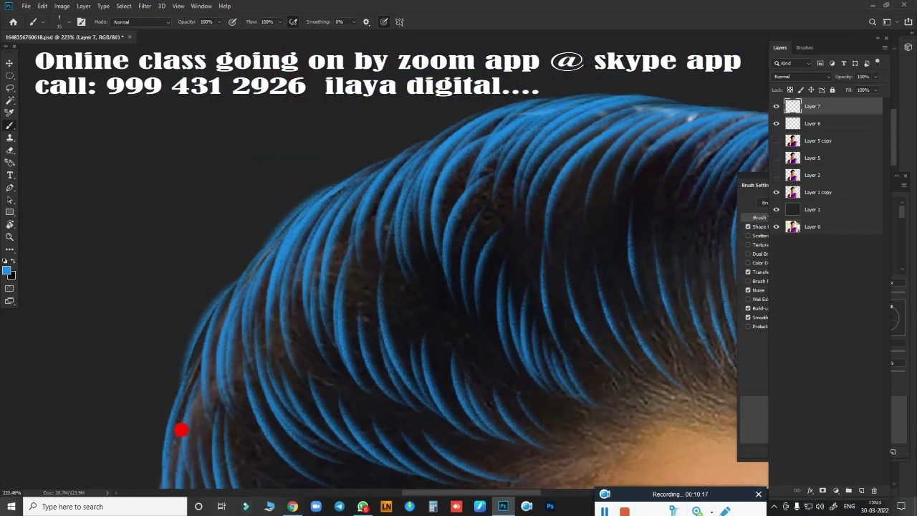
{"action": "scroll", "coordinate": [307, 302], "scroll_direction": "down", "scroll_amount": 1}
{"action": "scroll", "coordinate": [210, 377], "scroll_direction": "up", "scroll_amount": 1}
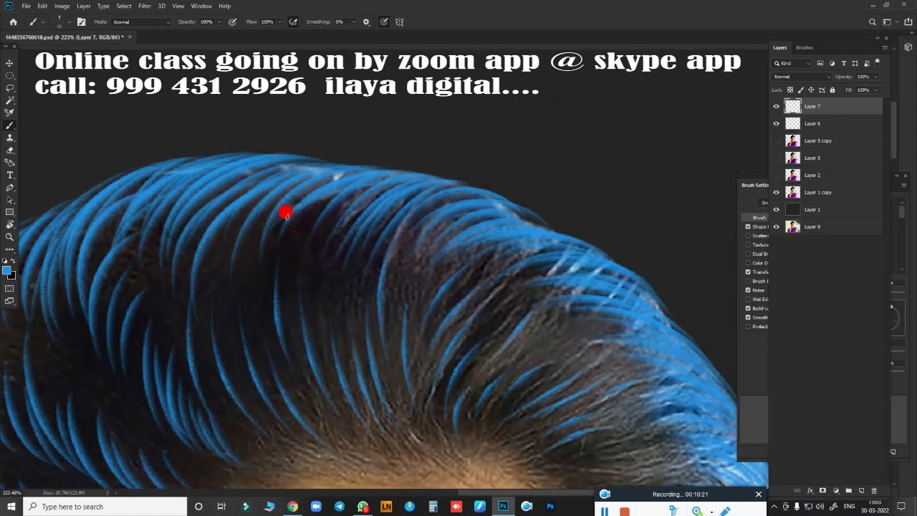
{"action": "scroll", "coordinate": [555, 435], "scroll_direction": "up", "scroll_amount": 1}
{"action": "scroll", "coordinate": [573, 389], "scroll_direction": "up", "scroll_amount": 1}
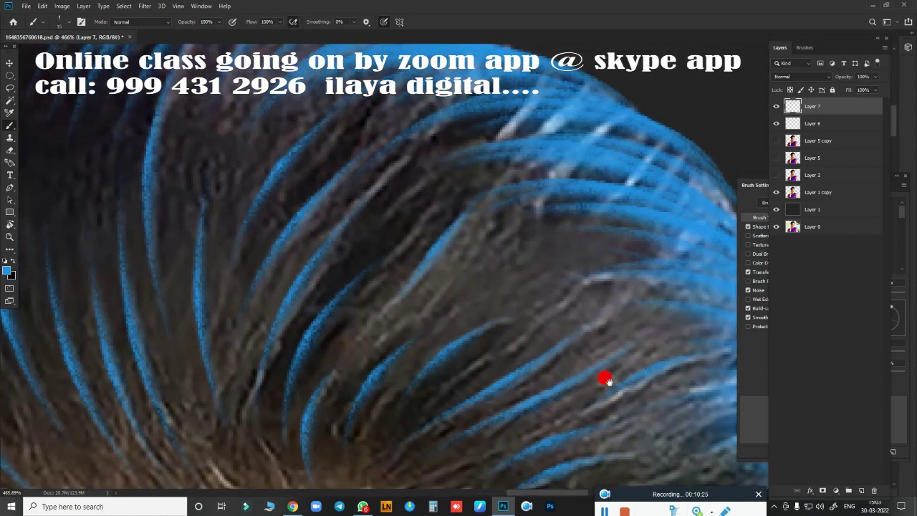
{"action": "scroll", "coordinate": [604, 379], "scroll_direction": "right", "scroll_amount": 1}
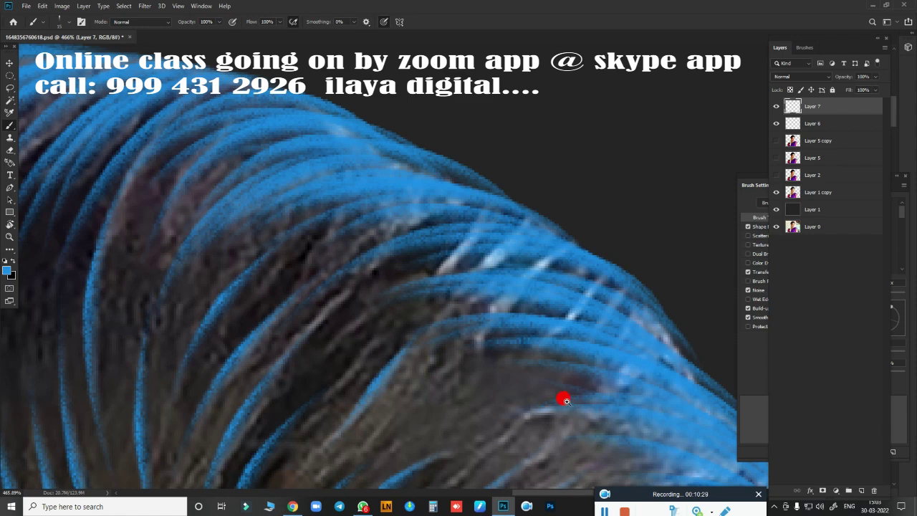
{"action": "scroll", "coordinate": [565, 401], "scroll_direction": "down", "scroll_amount": 3}
{"action": "scroll", "coordinate": [528, 405], "scroll_direction": "up", "scroll_amount": 2}
{"action": "scroll", "coordinate": [545, 354], "scroll_direction": "up", "scroll_amount": 1}
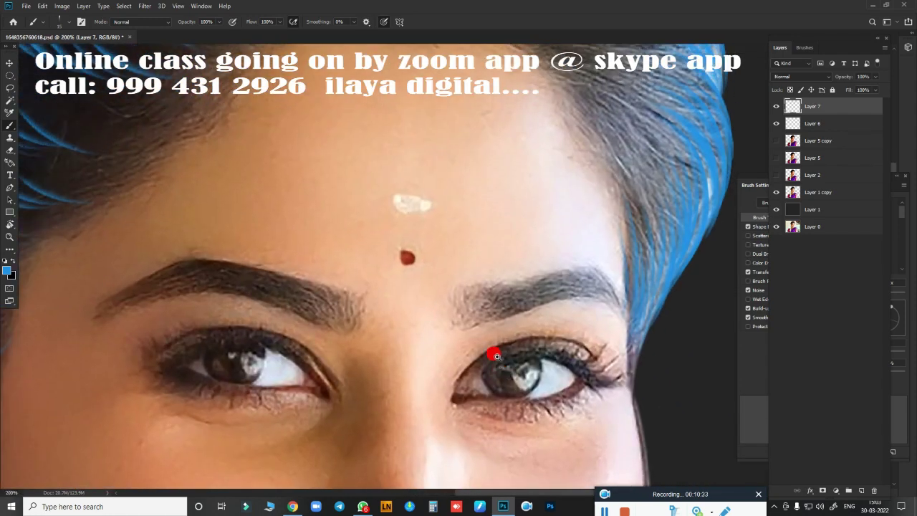
Rotate the canvas view about 26 degrees and frame the whole forehead and hairline.
{"action": "left_click_drag", "start_coordinate": [496, 356], "coordinate": [614, 461]}
{"action": "key", "text": "r"}
{"action": "left_click_drag", "start_coordinate": [449, 436], "coordinate": [436, 258]}
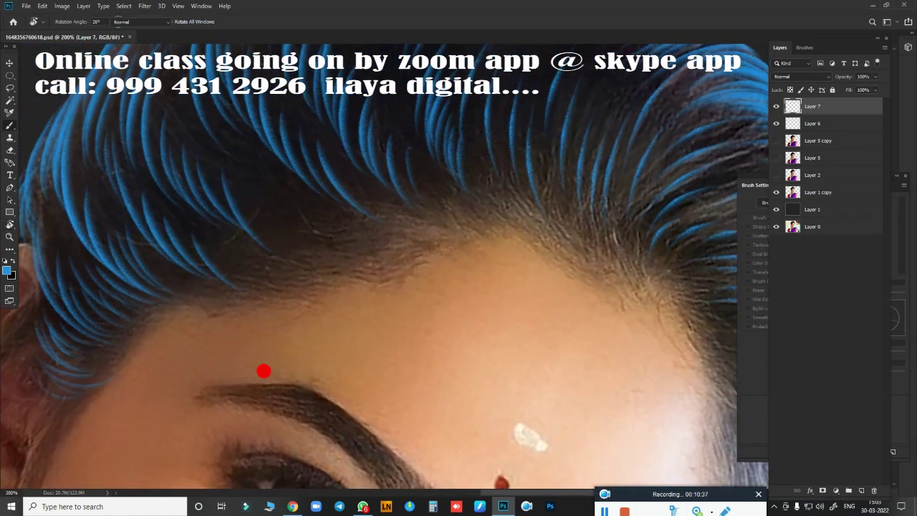
{"action": "key", "text": "b"}
{"action": "scroll", "coordinate": [371, 368], "scroll_direction": "up", "scroll_amount": 1}
{"action": "scroll", "coordinate": [373, 429], "scroll_direction": "up", "scroll_amount": 1}
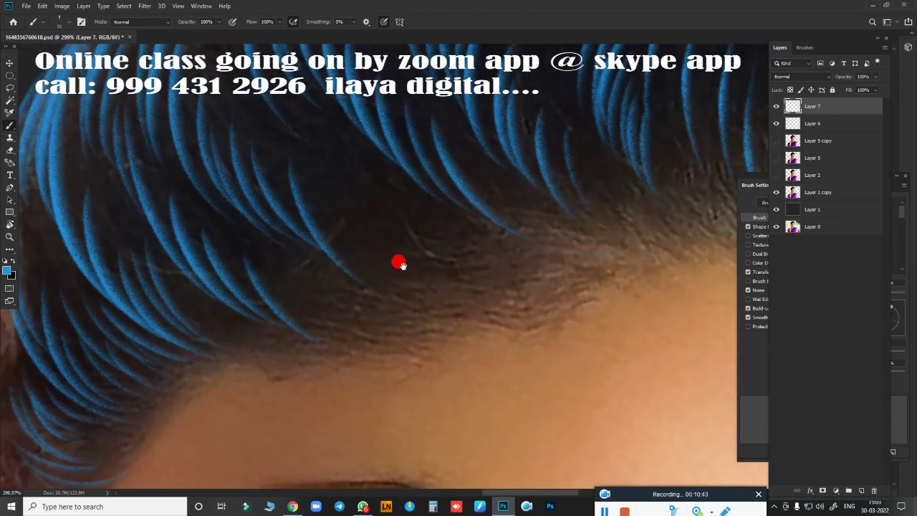
{"action": "left_click_drag", "start_coordinate": [250, 358], "coordinate": [205, 216]}
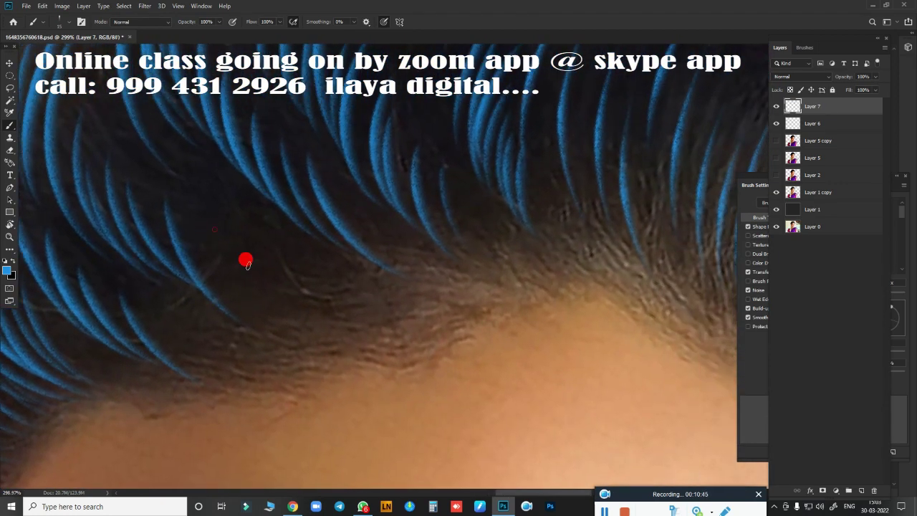
{"action": "key", "text": "z"}
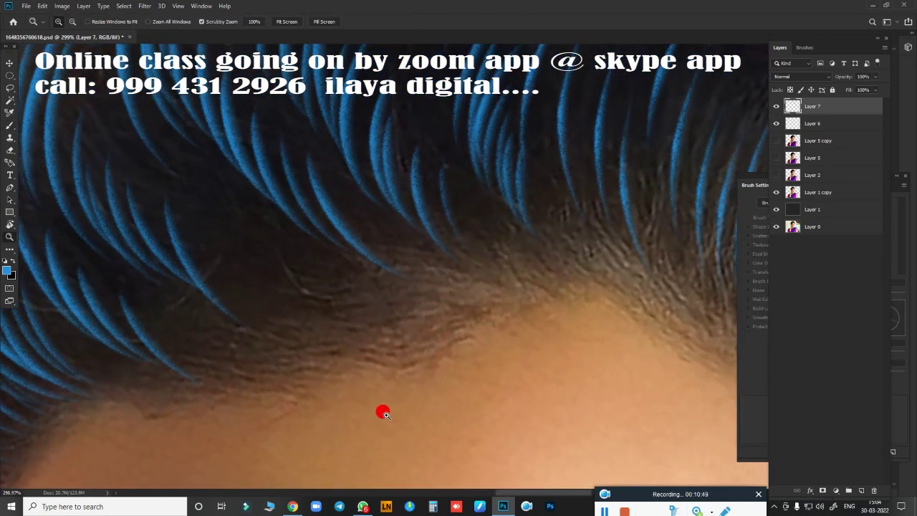
{"action": "scroll", "coordinate": [477, 287], "scroll_direction": "down", "scroll_amount": 2}
{"action": "scroll", "coordinate": [477, 299], "scroll_direction": "down", "scroll_amount": 3}
{"action": "left_click_drag", "start_coordinate": [526, 293], "coordinate": [369, 260]}
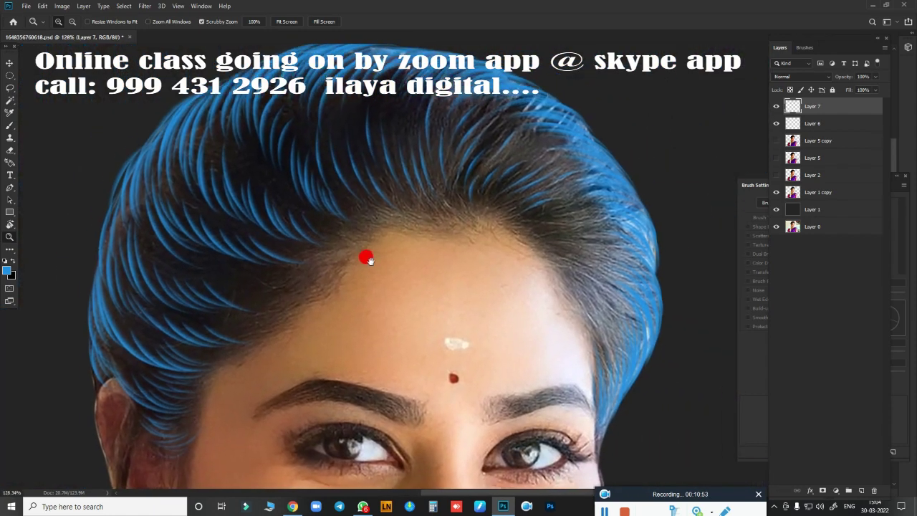
{"action": "key", "text": "b"}
{"action": "scroll", "coordinate": [459, 248], "scroll_direction": "up", "scroll_amount": 5}
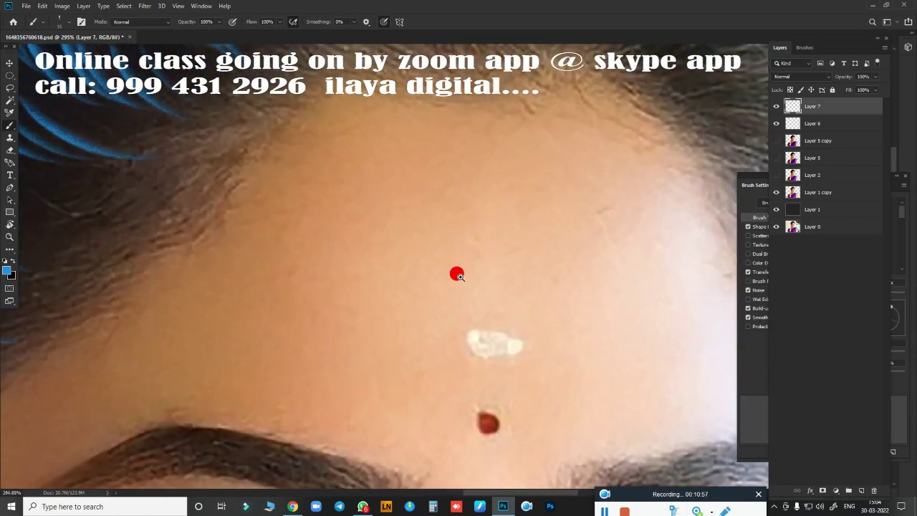
{"action": "scroll", "coordinate": [459, 287], "scroll_direction": "up", "scroll_amount": 3}
{"action": "scroll", "coordinate": [528, 340], "scroll_direction": "up", "scroll_amount": 2}
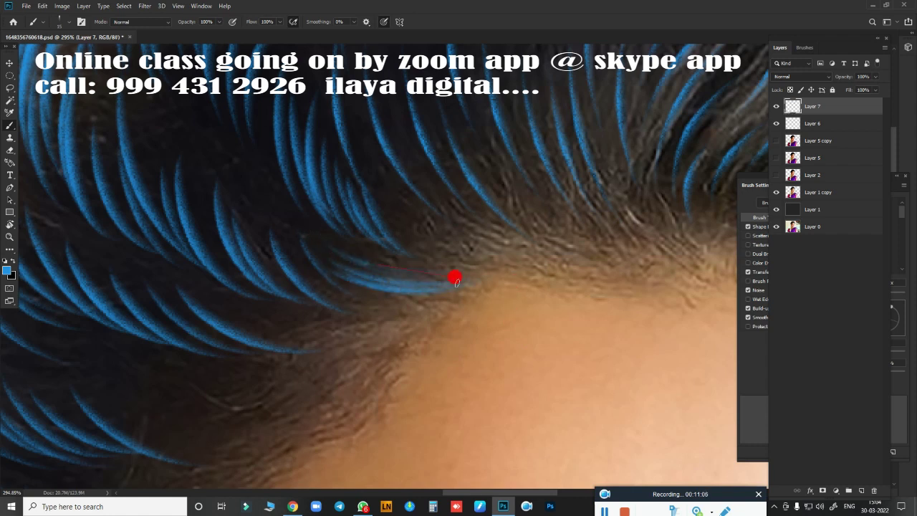
Undo the last hairline strands and repaint blue strands curving along the hairline.
{"action": "key", "text": "ctrl+z"}
{"action": "scroll", "coordinate": [491, 348], "scroll_direction": "down", "scroll_amount": 5}
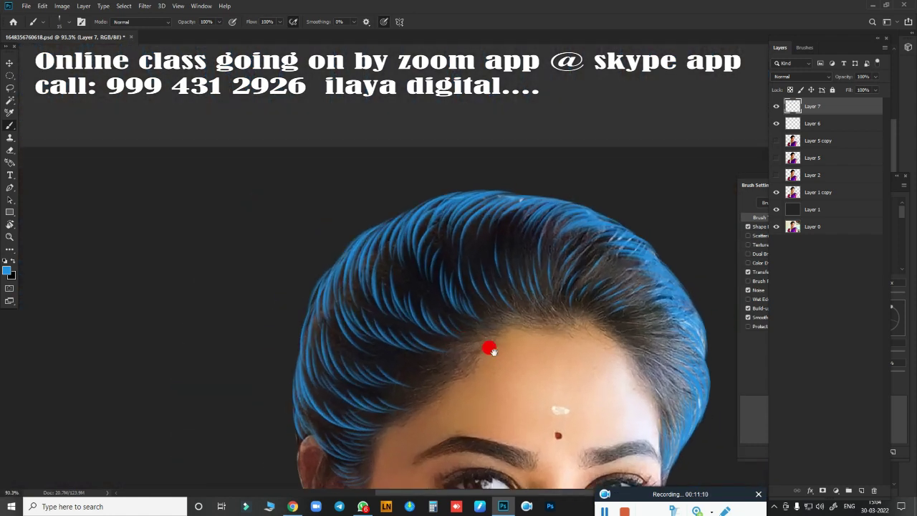
{"action": "scroll", "coordinate": [492, 273], "scroll_direction": "up", "scroll_amount": 2}
{"action": "scroll", "coordinate": [491, 272], "scroll_direction": "up", "scroll_amount": 2}
{"action": "scroll", "coordinate": [488, 301], "scroll_direction": "up", "scroll_amount": 2}
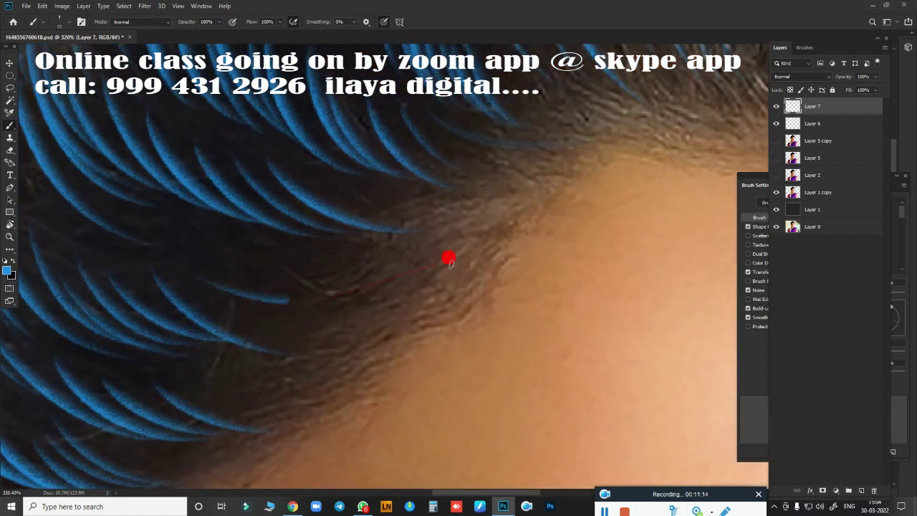
{"action": "mouse_move", "coordinate": [448, 258]}
{"action": "left_mouse_down"}
{"action": "mouse_move", "coordinate": [322, 241]}
{"action": "mouse_move", "coordinate": [255, 308]}
{"action": "mouse_move", "coordinate": [290, 321]}
{"action": "mouse_move", "coordinate": [412, 329]}
{"action": "left_mouse_up"}
{"action": "left_click_drag", "start_coordinate": [288, 316], "coordinate": [380, 304]}
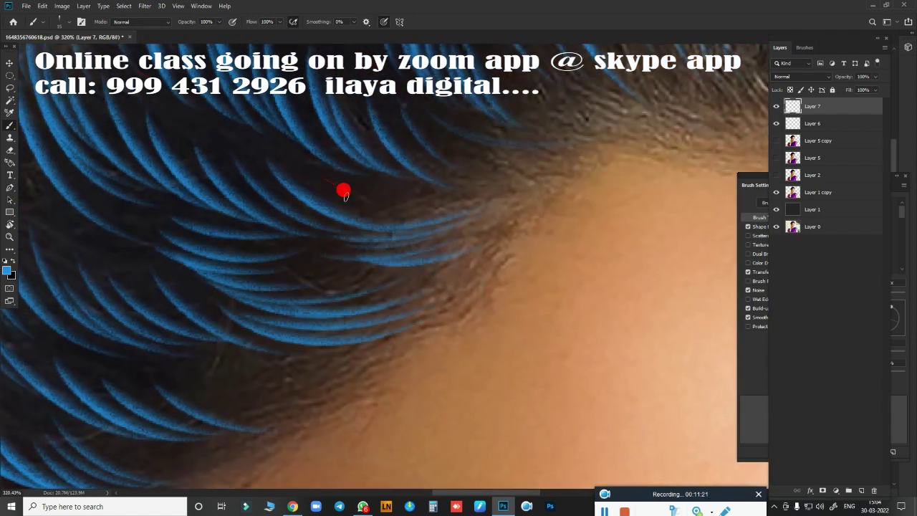
{"action": "left_click_drag", "start_coordinate": [345, 194], "coordinate": [497, 184]}
Paint more blue strands across the hair and down the side hairline by the ear.
{"action": "mouse_move", "coordinate": [467, 352]}
{"action": "left_mouse_down"}
{"action": "mouse_move", "coordinate": [558, 216]}
{"action": "mouse_move", "coordinate": [321, 237]}
{"action": "left_mouse_up"}
{"action": "left_click_drag", "start_coordinate": [566, 228], "coordinate": [392, 274]}
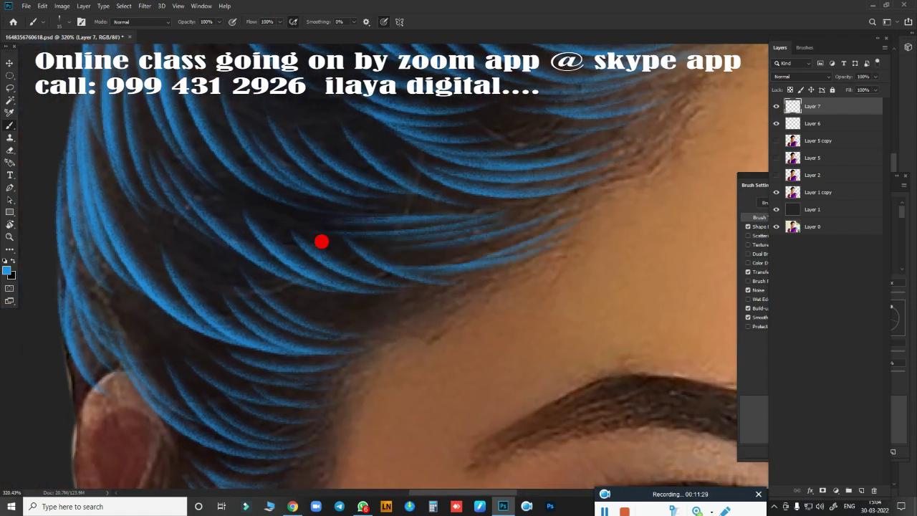
{"action": "left_click_drag", "start_coordinate": [521, 230], "coordinate": [570, 227]}
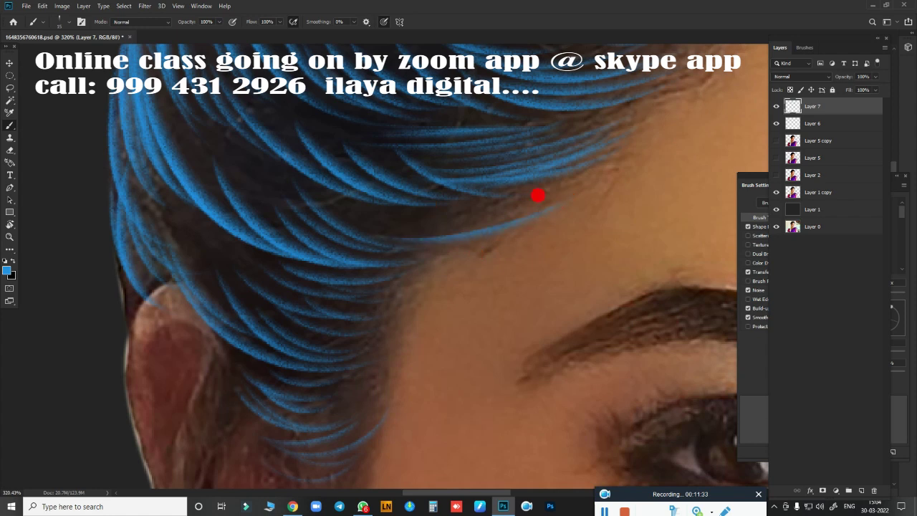
{"action": "scroll", "coordinate": [379, 268], "scroll_direction": "down", "scroll_amount": 3}
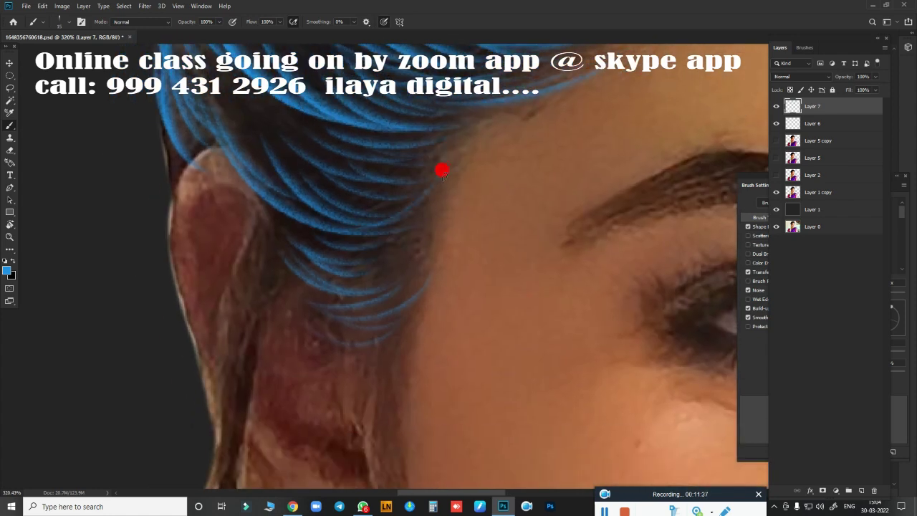
{"action": "left_click_drag", "start_coordinate": [440, 170], "coordinate": [292, 276]}
{"action": "mouse_move", "coordinate": [451, 134]}
{"action": "left_mouse_down"}
{"action": "mouse_move", "coordinate": [307, 207]}
{"action": "mouse_move", "coordinate": [420, 174]}
{"action": "mouse_move", "coordinate": [391, 362]}
{"action": "left_mouse_up"}
Add blue strands down toward the earring, then zoom out to the full portrait.
{"action": "scroll", "coordinate": [358, 237], "scroll_direction": "down", "scroll_amount": 4}
{"action": "left_click_drag", "start_coordinate": [423, 175], "coordinate": [412, 405]}
{"action": "left_click_drag", "start_coordinate": [383, 193], "coordinate": [372, 328]}
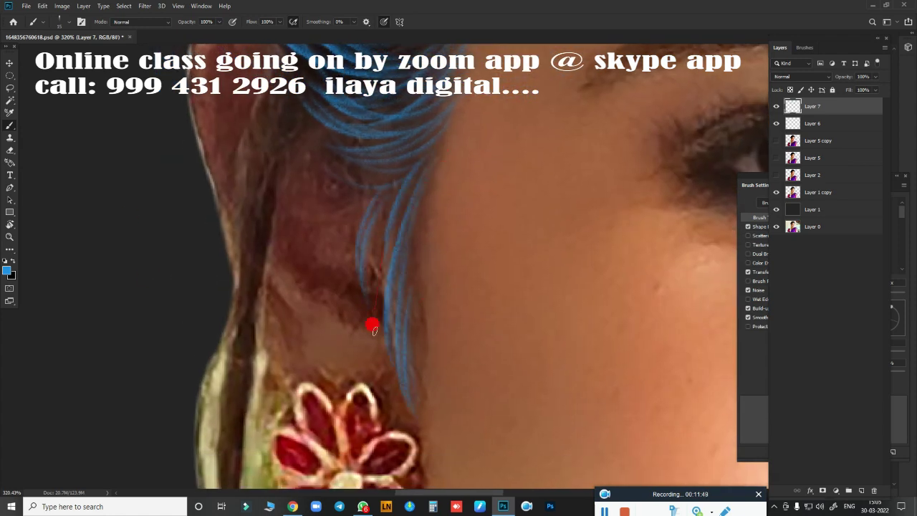
{"action": "scroll", "coordinate": [425, 259], "scroll_direction": "up", "scroll_amount": 4}
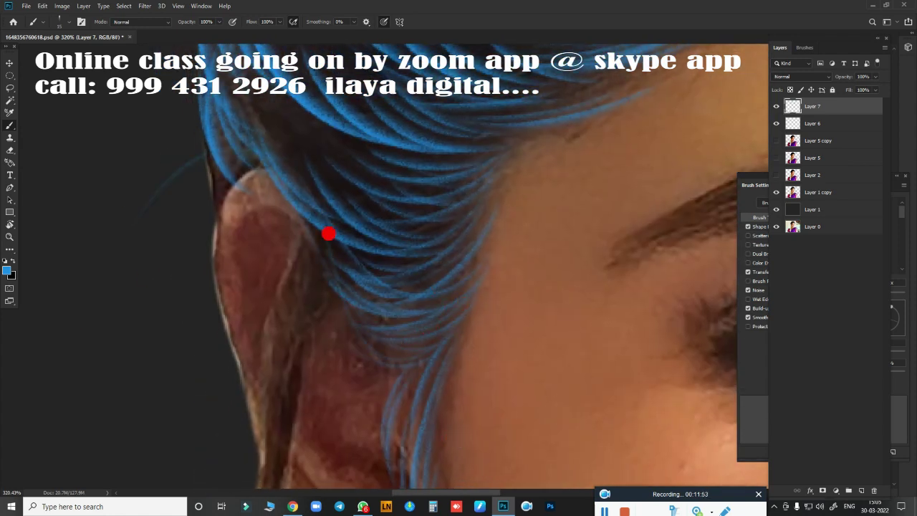
{"action": "scroll", "coordinate": [328, 233], "scroll_direction": "up", "scroll_amount": 5}
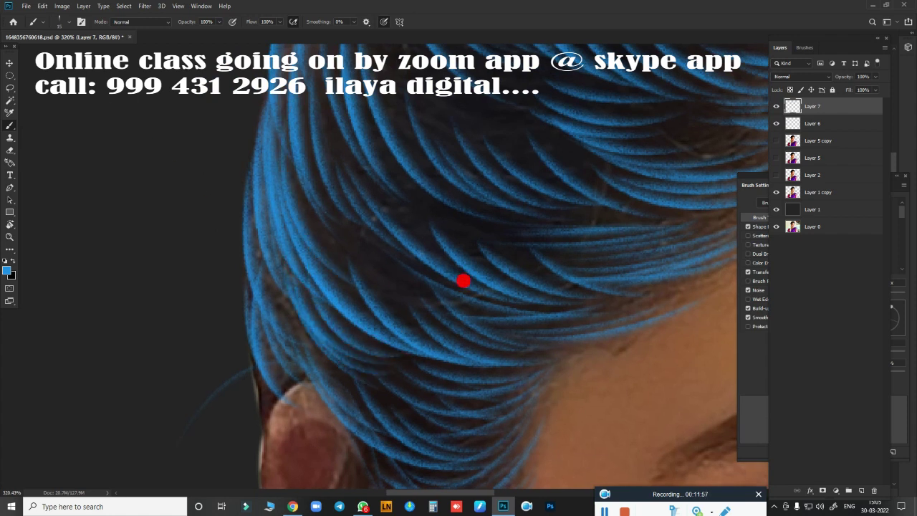
{"action": "scroll", "coordinate": [463, 280], "scroll_direction": "down", "scroll_amount": 4}
{"action": "scroll", "coordinate": [495, 364], "scroll_direction": "up", "scroll_amount": 3}
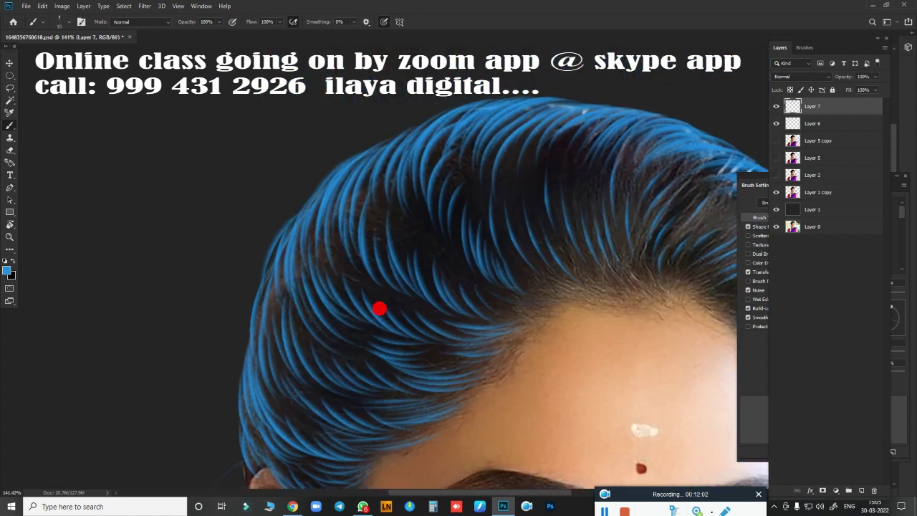
{"action": "left_click_drag", "start_coordinate": [406, 366], "coordinate": [294, 442]}
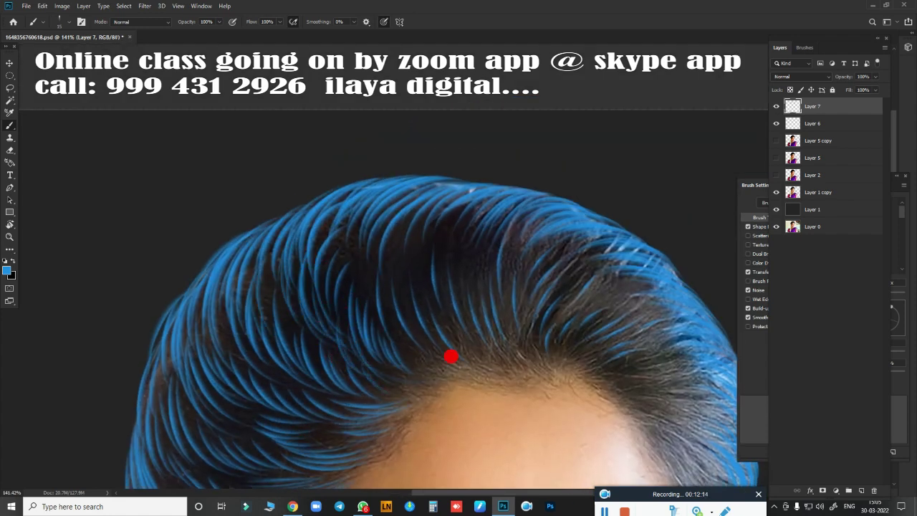
{"action": "scroll", "coordinate": [461, 361], "scroll_direction": "down", "scroll_amount": 5}
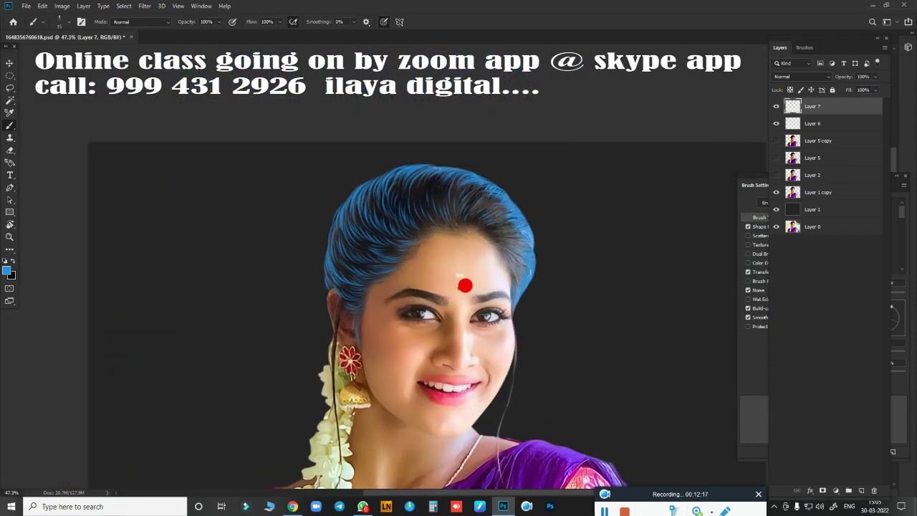
Zoom in and rotate the canvas view to match the strand direction.
{"action": "scroll", "coordinate": [480, 288], "scroll_direction": "up", "scroll_amount": 5}
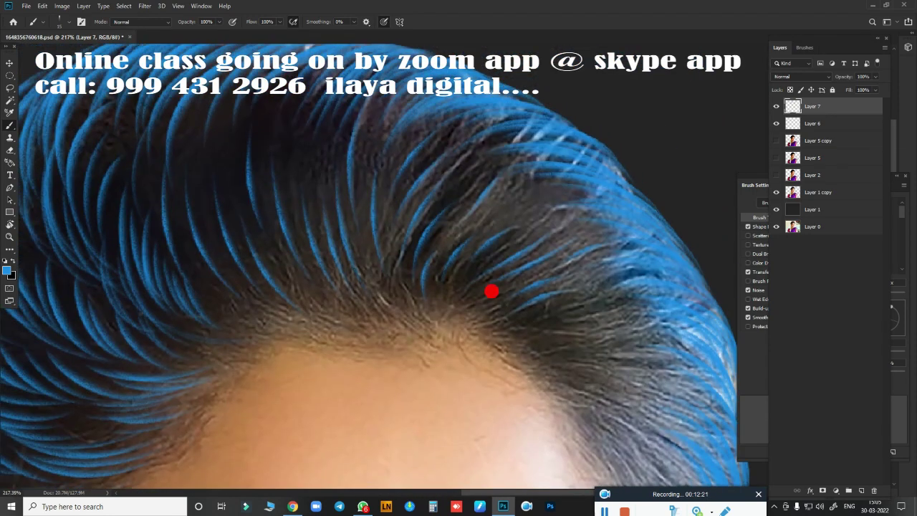
{"action": "key", "text": "r"}
{"action": "left_click_drag", "start_coordinate": [348, 225], "coordinate": [311, 356]}
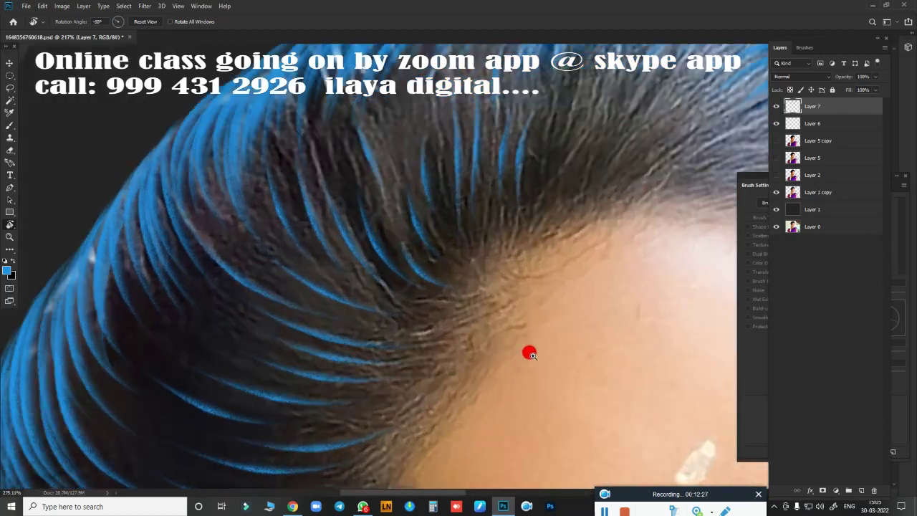
{"action": "left_click_drag", "start_coordinate": [528, 350], "coordinate": [546, 298]}
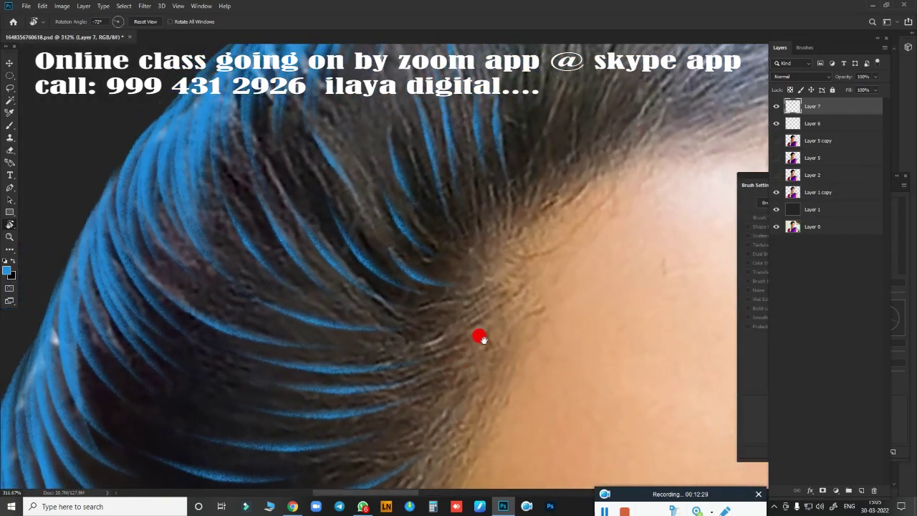
{"action": "scroll", "coordinate": [479, 334], "scroll_direction": "up", "scroll_amount": 2}
{"action": "left_click_drag", "start_coordinate": [521, 358], "coordinate": [528, 321]}
{"action": "scroll", "coordinate": [528, 321], "scroll_direction": "up", "scroll_amount": 1}
{"action": "key", "text": "b"}
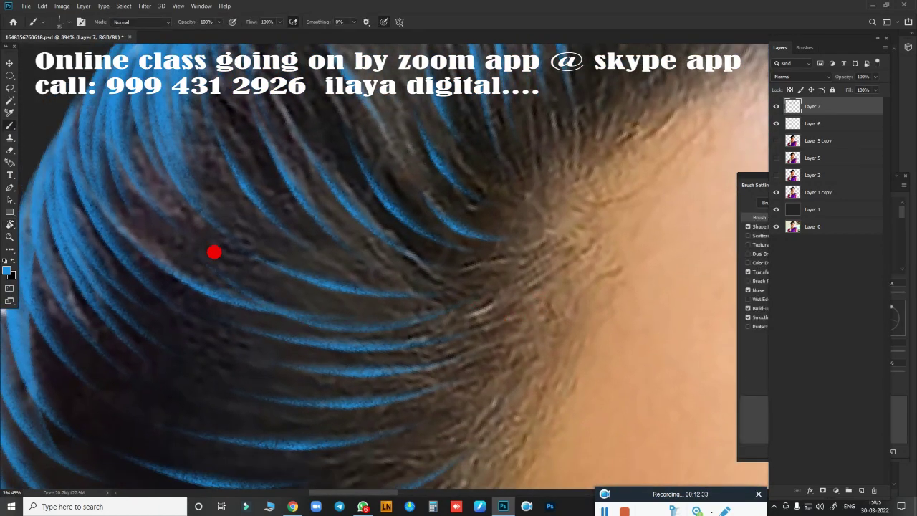
Paint seven blue strands sweeping across the lower hair toward the hairline.
{"action": "left_click_drag", "start_coordinate": [272, 301], "coordinate": [457, 237]}
{"action": "left_click_drag", "start_coordinate": [405, 280], "coordinate": [538, 259]}
{"action": "left_click_drag", "start_coordinate": [388, 230], "coordinate": [530, 217]}
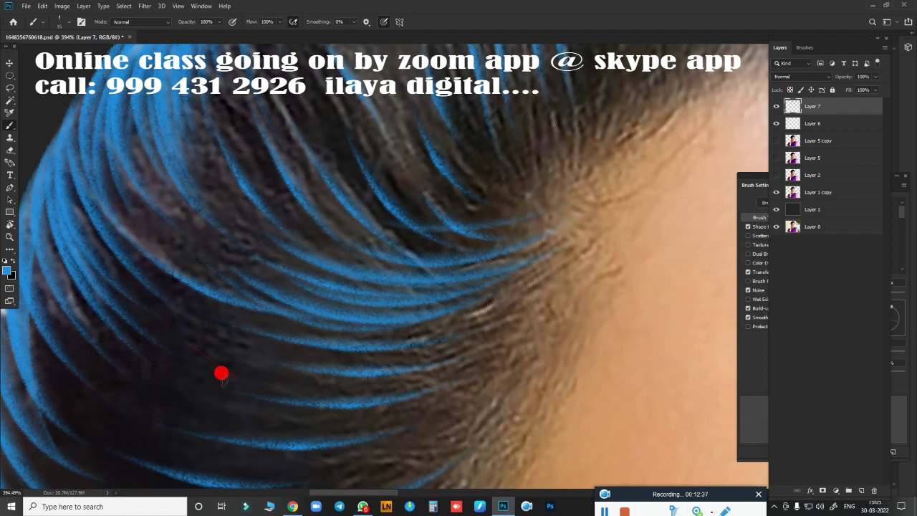
{"action": "left_click_drag", "start_coordinate": [222, 373], "coordinate": [508, 347]}
{"action": "left_click_drag", "start_coordinate": [349, 336], "coordinate": [530, 290]}
{"action": "left_click_drag", "start_coordinate": [358, 376], "coordinate": [502, 344]}
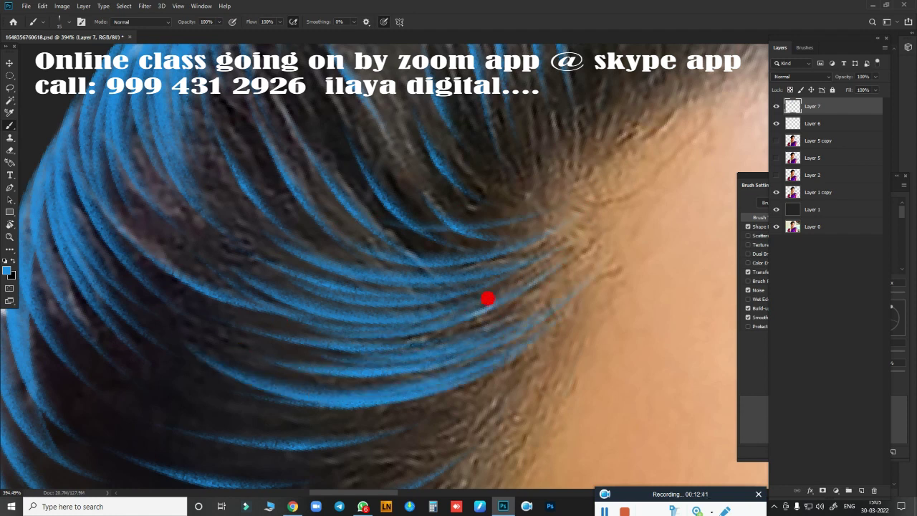
{"action": "left_click_drag", "start_coordinate": [487, 297], "coordinate": [206, 286]}
Rotate to a new angle and paint blue strands following the hair's curve.
{"action": "key", "text": "r"}
{"action": "mouse_move", "coordinate": [532, 334]}
{"action": "left_mouse_down"}
{"action": "mouse_move", "coordinate": [561, 352]}
{"action": "mouse_move", "coordinate": [485, 360]}
{"action": "mouse_move", "coordinate": [489, 348]}
{"action": "mouse_move", "coordinate": [506, 406]}
{"action": "mouse_move", "coordinate": [485, 409]}
{"action": "left_mouse_up"}
{"action": "key", "text": "b"}
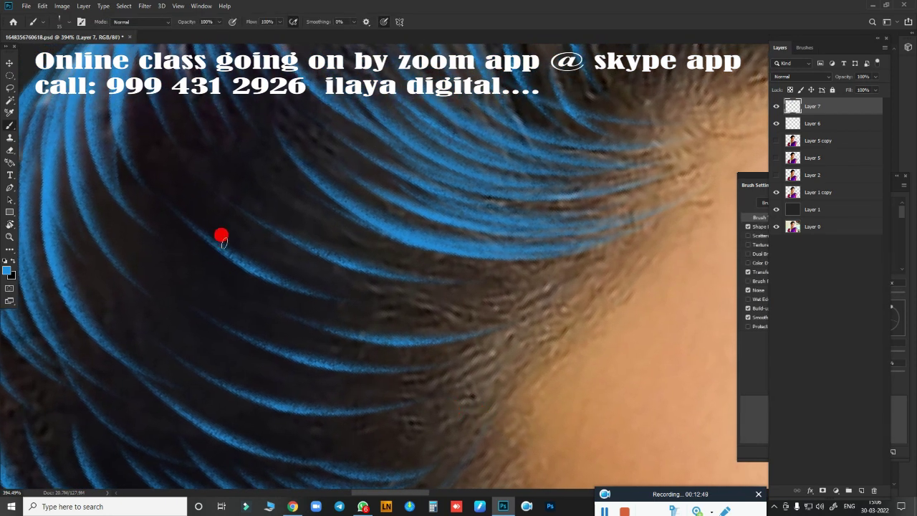
{"action": "scroll", "coordinate": [268, 221], "scroll_direction": "down", "scroll_amount": 3}
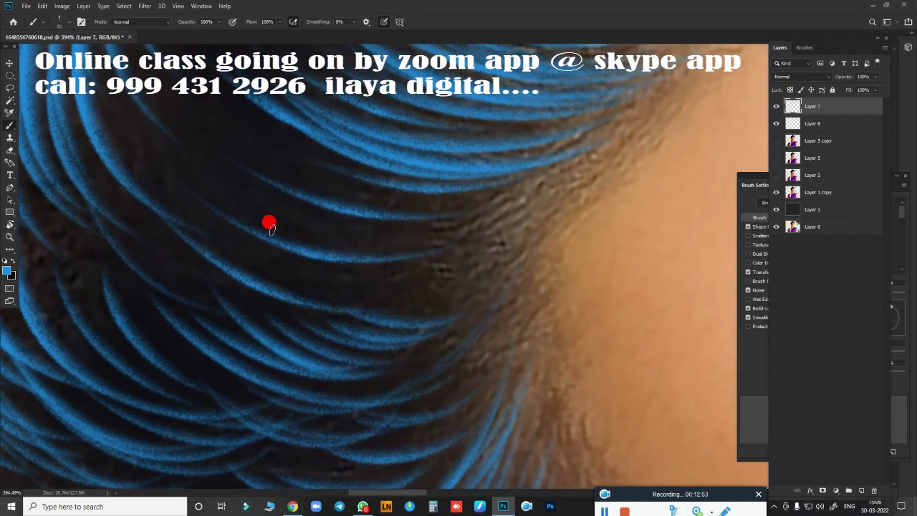
{"action": "left_click", "coordinate": [505, 233], "text": "shift"}
{"action": "left_click_drag", "start_coordinate": [545, 165], "coordinate": [287, 208]}
{"action": "left_click_drag", "start_coordinate": [550, 139], "coordinate": [202, 220]}
{"action": "left_click_drag", "start_coordinate": [219, 315], "coordinate": [510, 259]}
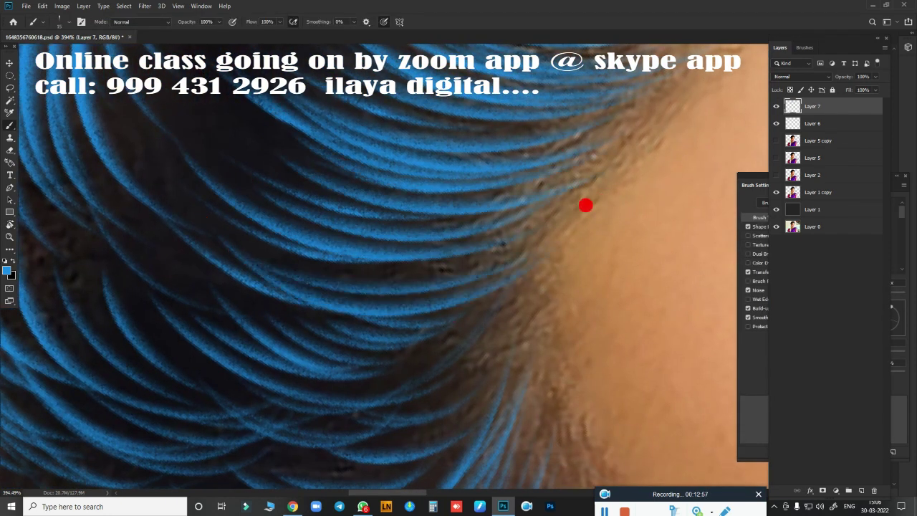
{"action": "mouse_move", "coordinate": [585, 205]}
{"action": "left_mouse_down"}
{"action": "mouse_move", "coordinate": [195, 299]}
{"action": "mouse_move", "coordinate": [573, 242]}
{"action": "mouse_move", "coordinate": [389, 282]}
{"action": "mouse_move", "coordinate": [580, 287]}
{"action": "mouse_move", "coordinate": [523, 229]}
{"action": "left_mouse_up"}
{"action": "left_click_drag", "start_coordinate": [64, 36], "coordinate": [351, 363]}
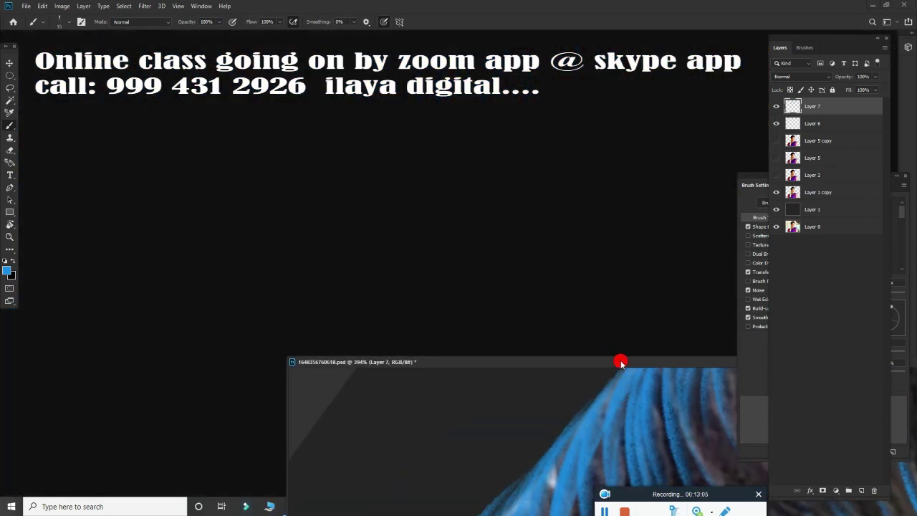
Paint curved blue strands along the hairline, undoing one bad stroke.
{"action": "mouse_move", "coordinate": [621, 365]}
{"action": "left_mouse_down"}
{"action": "mouse_move", "coordinate": [351, 35]}
{"action": "mouse_move", "coordinate": [352, 58]}
{"action": "mouse_move", "coordinate": [590, 270]}
{"action": "mouse_move", "coordinate": [502, 307]}
{"action": "mouse_move", "coordinate": [462, 353]}
{"action": "mouse_move", "coordinate": [574, 254]}
{"action": "mouse_move", "coordinate": [282, 322]}
{"action": "mouse_move", "coordinate": [432, 328]}
{"action": "mouse_move", "coordinate": [483, 349]}
{"action": "mouse_move", "coordinate": [465, 453]}
{"action": "left_mouse_up"}
{"action": "left_click_drag", "start_coordinate": [255, 322], "coordinate": [504, 217]}
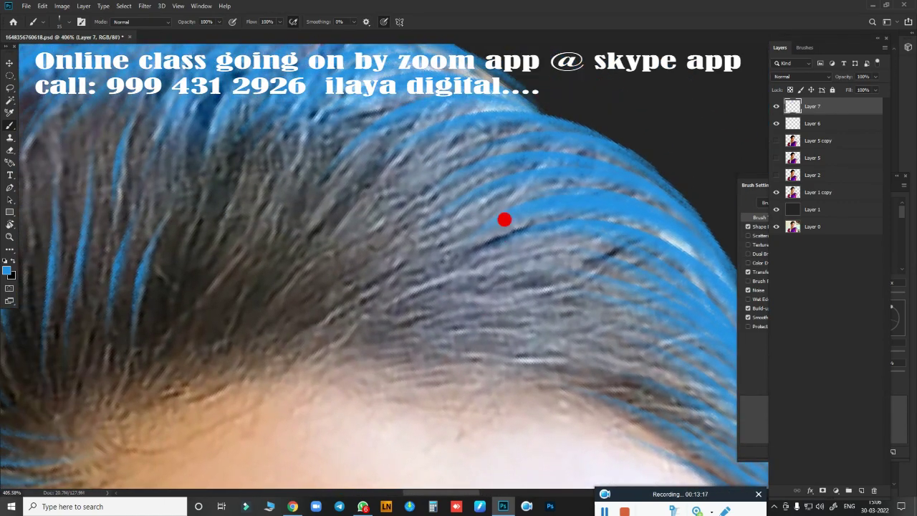
{"action": "left_click_drag", "start_coordinate": [340, 235], "coordinate": [266, 353]}
{"action": "key", "text": "ctrl+z"}
{"action": "left_click_drag", "start_coordinate": [531, 161], "coordinate": [205, 354]}
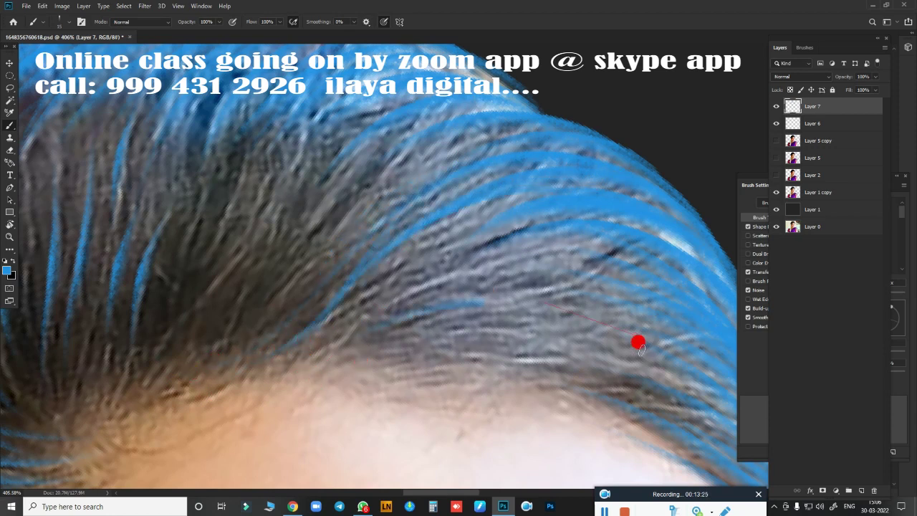
Rotate the view to suit the hairline and paint blue strands across the front hairline.
{"action": "left_click_drag", "start_coordinate": [575, 212], "coordinate": [536, 268]}
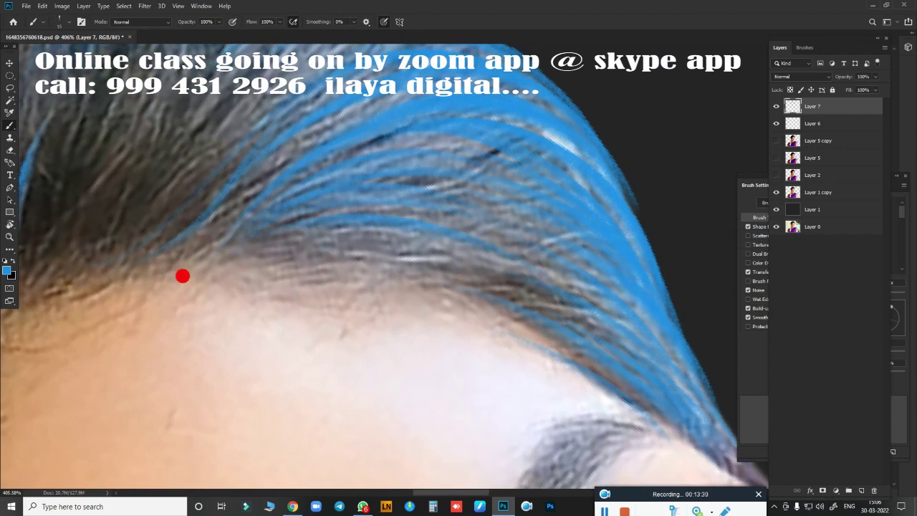
{"action": "mouse_move", "coordinate": [718, 208]}
{"action": "left_mouse_down"}
{"action": "mouse_move", "coordinate": [493, 279]}
{"action": "mouse_move", "coordinate": [707, 420]}
{"action": "left_mouse_up"}
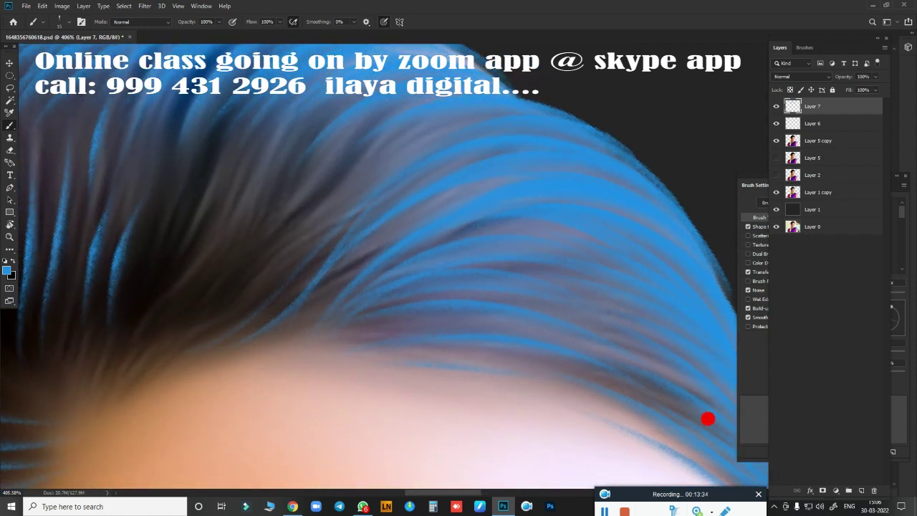
{"action": "key", "text": "r"}
{"action": "mouse_move", "coordinate": [236, 355]}
{"action": "left_mouse_down"}
{"action": "mouse_move", "coordinate": [507, 359]}
{"action": "mouse_move", "coordinate": [409, 272]}
{"action": "mouse_move", "coordinate": [358, 344]}
{"action": "mouse_move", "coordinate": [216, 395]}
{"action": "mouse_move", "coordinate": [225, 322]}
{"action": "left_mouse_up"}
{"action": "key", "text": "b"}
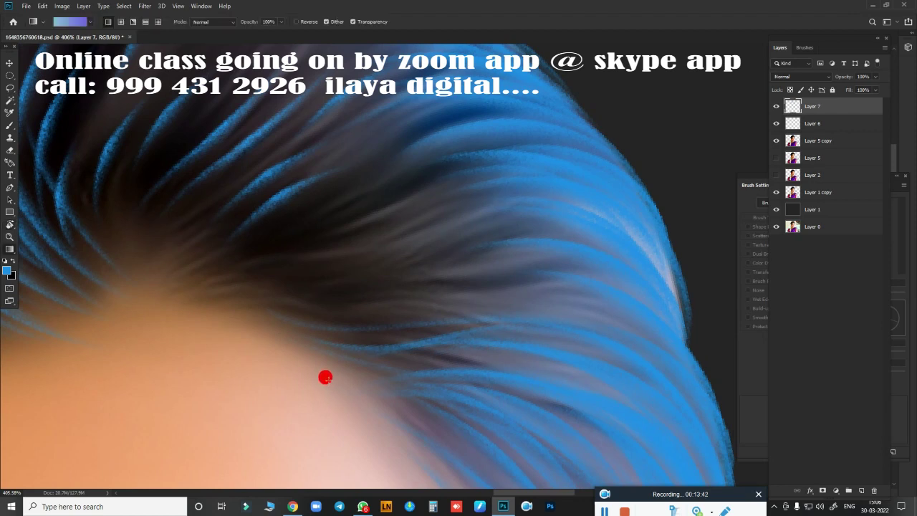
{"action": "mouse_move", "coordinate": [316, 323]}
{"action": "left_mouse_down"}
{"action": "mouse_move", "coordinate": [174, 292]}
{"action": "mouse_move", "coordinate": [241, 290]}
{"action": "mouse_move", "coordinate": [664, 380]}
{"action": "mouse_move", "coordinate": [513, 332]}
{"action": "mouse_move", "coordinate": [205, 268]}
{"action": "mouse_move", "coordinate": [619, 293]}
{"action": "mouse_move", "coordinate": [411, 293]}
{"action": "mouse_move", "coordinate": [458, 254]}
{"action": "mouse_move", "coordinate": [236, 435]}
{"action": "left_mouse_up"}
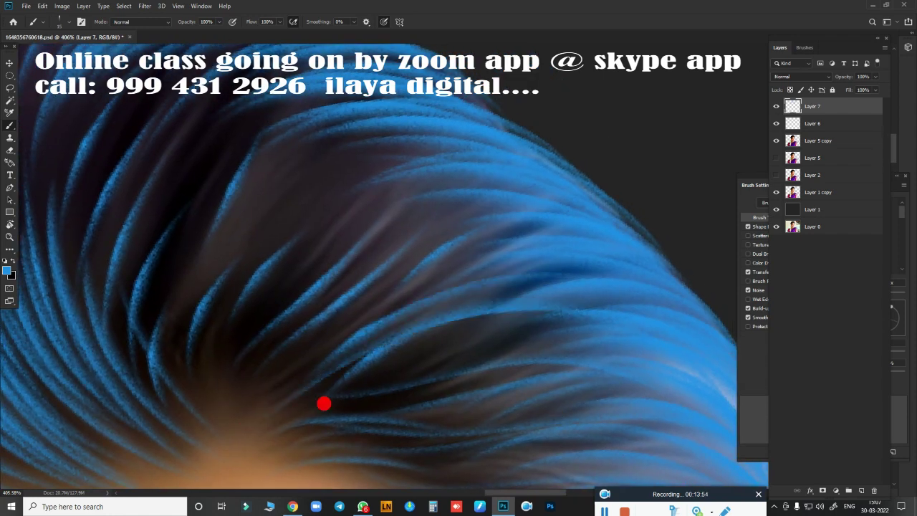
{"action": "mouse_move", "coordinate": [279, 296]}
{"action": "left_mouse_down"}
{"action": "mouse_move", "coordinate": [228, 401]}
{"action": "mouse_move", "coordinate": [251, 286]}
{"action": "mouse_move", "coordinate": [657, 315]}
{"action": "mouse_move", "coordinate": [362, 328]}
{"action": "mouse_move", "coordinate": [420, 246]}
{"action": "mouse_move", "coordinate": [365, 264]}
{"action": "mouse_move", "coordinate": [578, 162]}
{"action": "mouse_move", "coordinate": [587, 214]}
{"action": "left_mouse_up"}
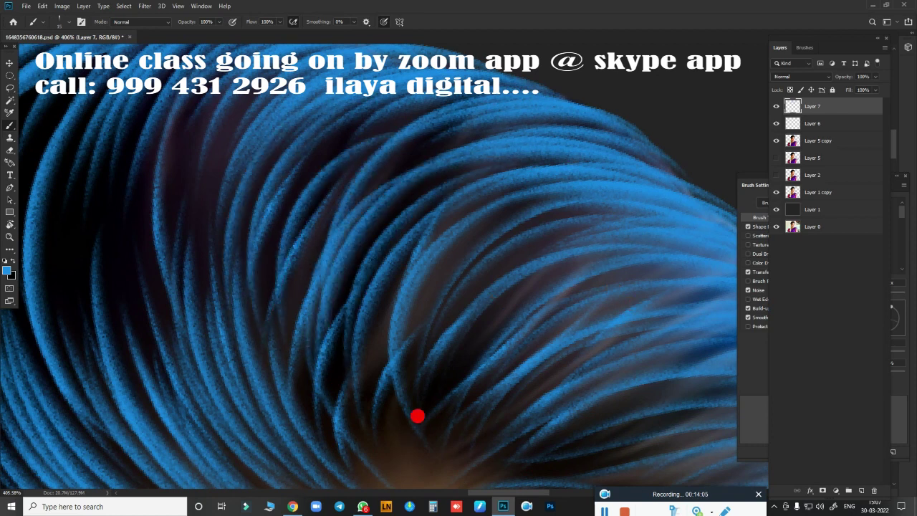
Add blue strands across the centre and left hair near the hairline.
{"action": "left_click_drag", "start_coordinate": [418, 415], "coordinate": [553, 90]}
{"action": "mouse_move", "coordinate": [605, 228]}
{"action": "left_mouse_down"}
{"action": "mouse_move", "coordinate": [566, 308]}
{"action": "mouse_move", "coordinate": [608, 289]}
{"action": "mouse_move", "coordinate": [344, 74]}
{"action": "mouse_move", "coordinate": [513, 189]}
{"action": "left_mouse_up"}
{"action": "left_click_drag", "start_coordinate": [583, 374], "coordinate": [303, 365]}
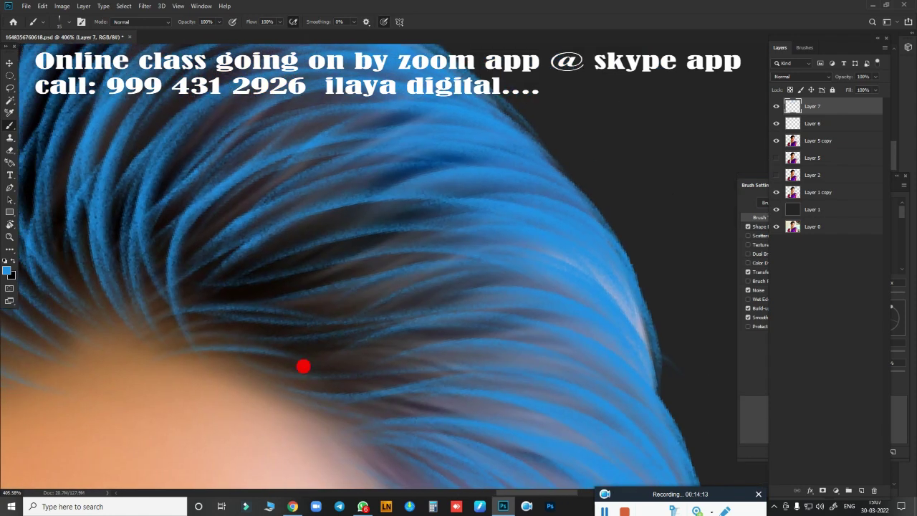
{"action": "left_click_drag", "start_coordinate": [385, 395], "coordinate": [193, 393]}
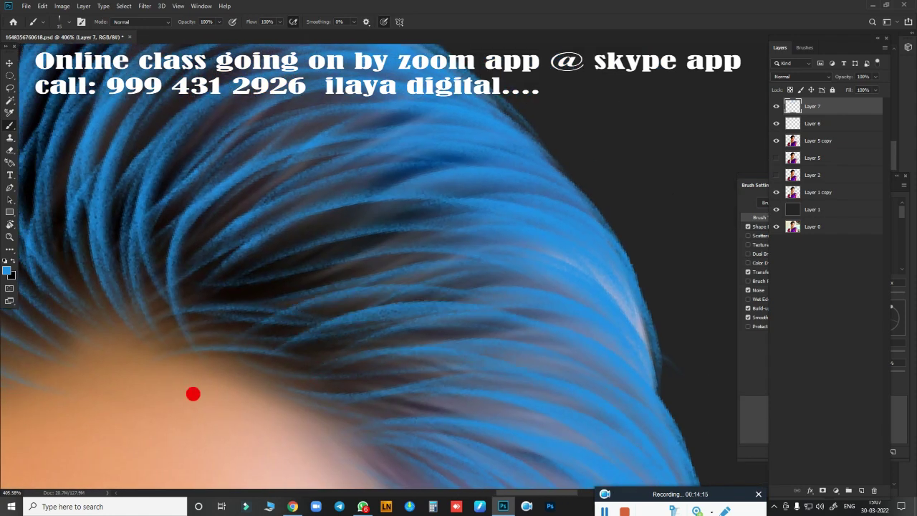
Turn off Layer 6's visibility to hide its painted hairline strands.
{"action": "left_click", "coordinate": [776, 123]}
{"action": "scroll", "coordinate": [495, 344], "scroll_direction": "down", "scroll_amount": 3}
{"action": "scroll", "coordinate": [492, 240], "scroll_direction": "up", "scroll_amount": 1}
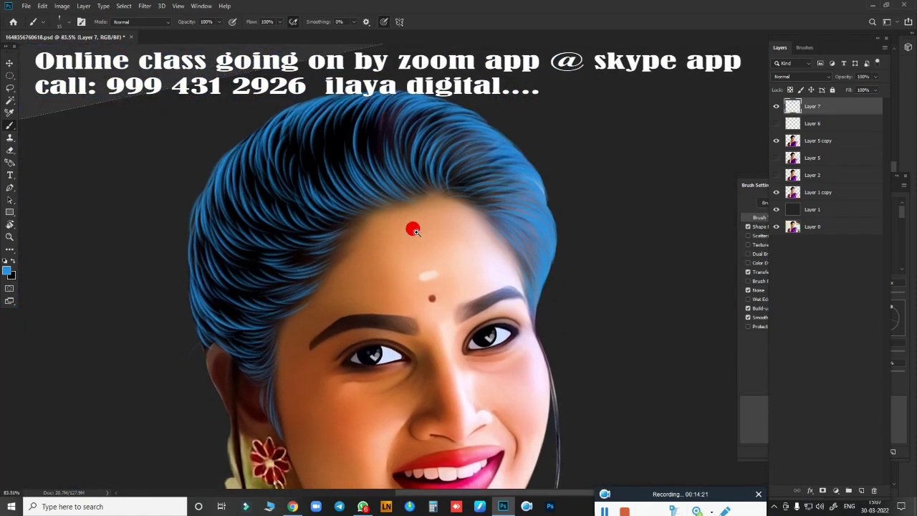
{"action": "scroll", "coordinate": [413, 225], "scroll_direction": "up", "scroll_amount": 2}
{"action": "scroll", "coordinate": [419, 219], "scroll_direction": "up", "scroll_amount": 2}
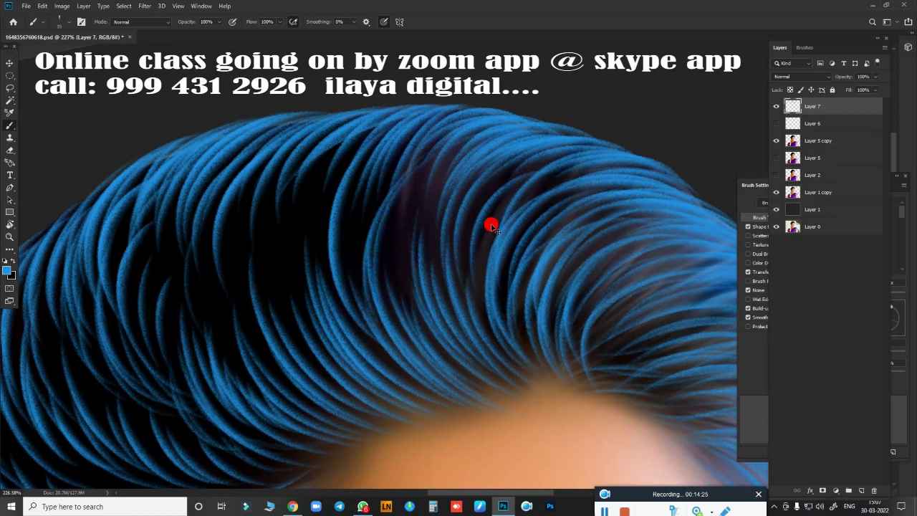
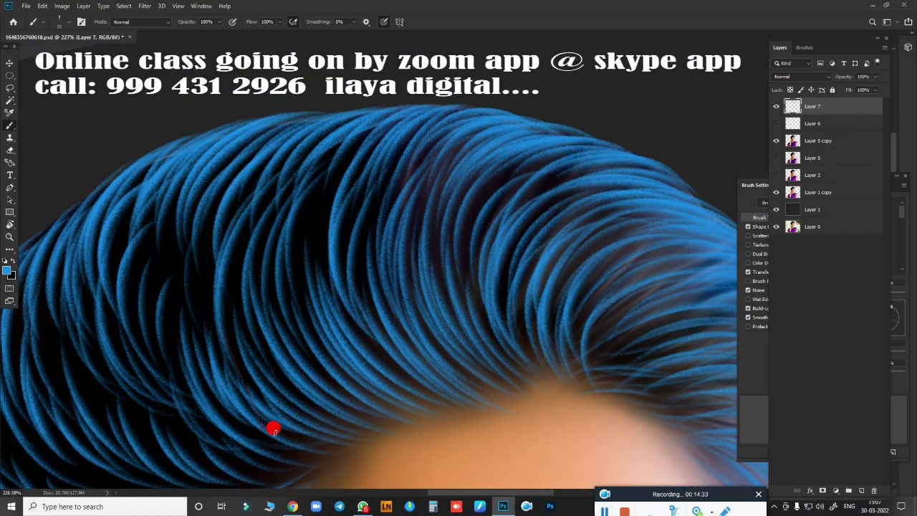
Pan and zoom around the painted hair strands and forehead to inspect them.
{"action": "left_click_drag", "start_coordinate": [338, 344], "coordinate": [532, 157]}
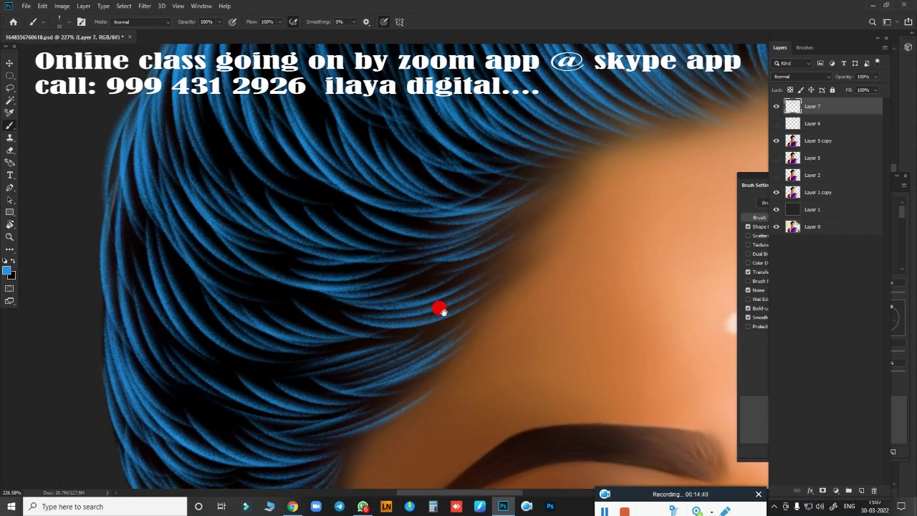
{"action": "left_click_drag", "start_coordinate": [440, 308], "coordinate": [329, 292]}
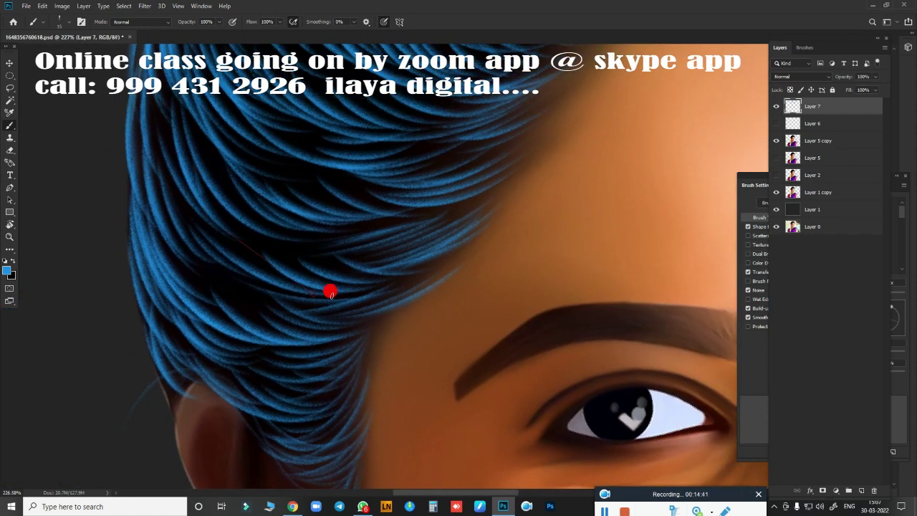
{"action": "scroll", "coordinate": [351, 210], "scroll_direction": "down", "scroll_amount": 2}
{"action": "scroll", "coordinate": [430, 349], "scroll_direction": "down", "scroll_amount": 3}
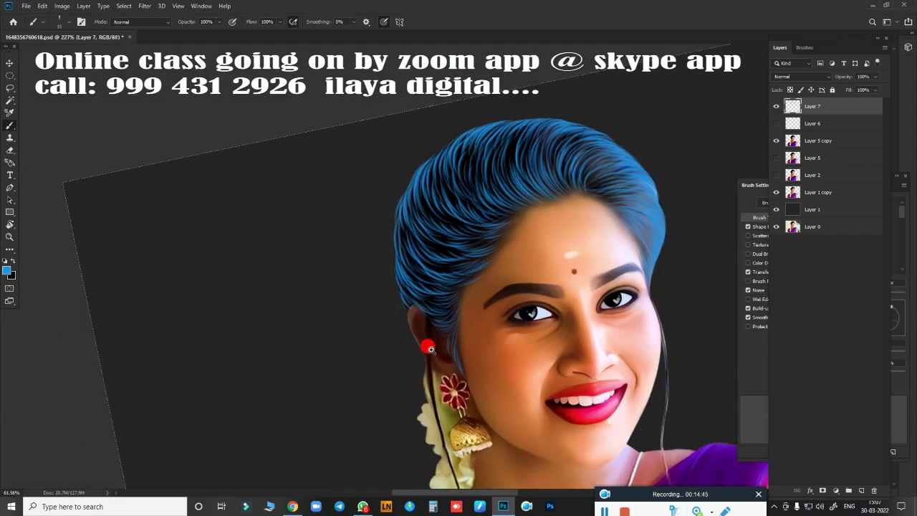
{"action": "scroll", "coordinate": [408, 268], "scroll_direction": "up", "scroll_amount": 1}
{"action": "scroll", "coordinate": [342, 344], "scroll_direction": "up", "scroll_amount": 2}
{"action": "scroll", "coordinate": [356, 173], "scroll_direction": "up", "scroll_amount": 2}
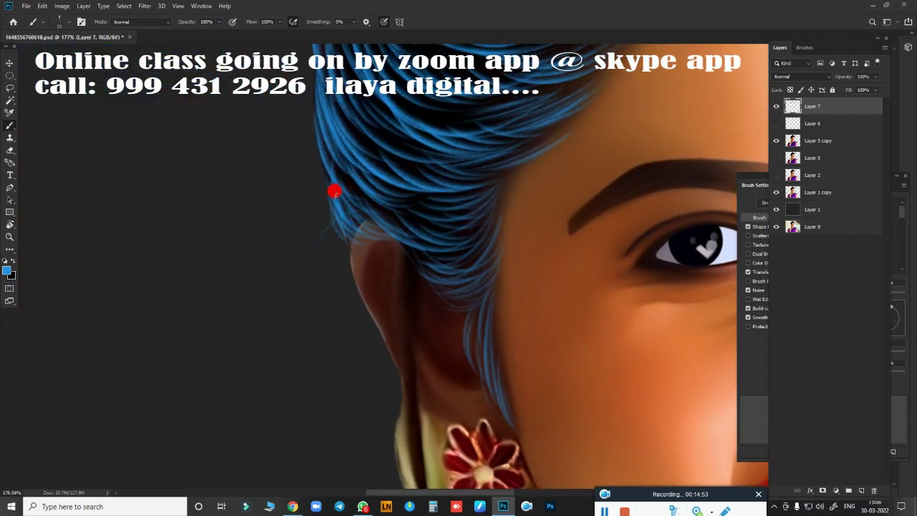
{"action": "scroll", "coordinate": [368, 334], "scroll_direction": "down", "scroll_amount": 3}
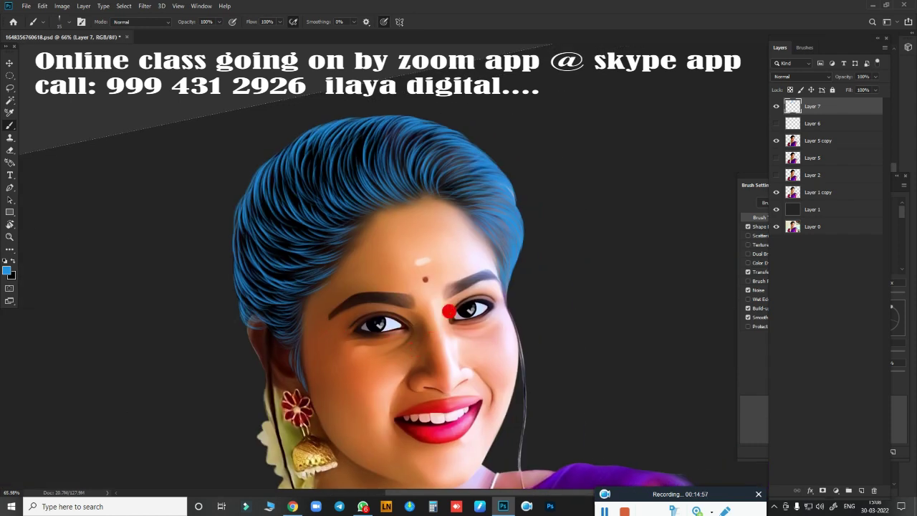
Delete the empty Layer 6 and hide Layer 7's blue painted hair.
{"action": "left_click", "coordinate": [815, 124]}
{"action": "left_click", "coordinate": [874, 490]}
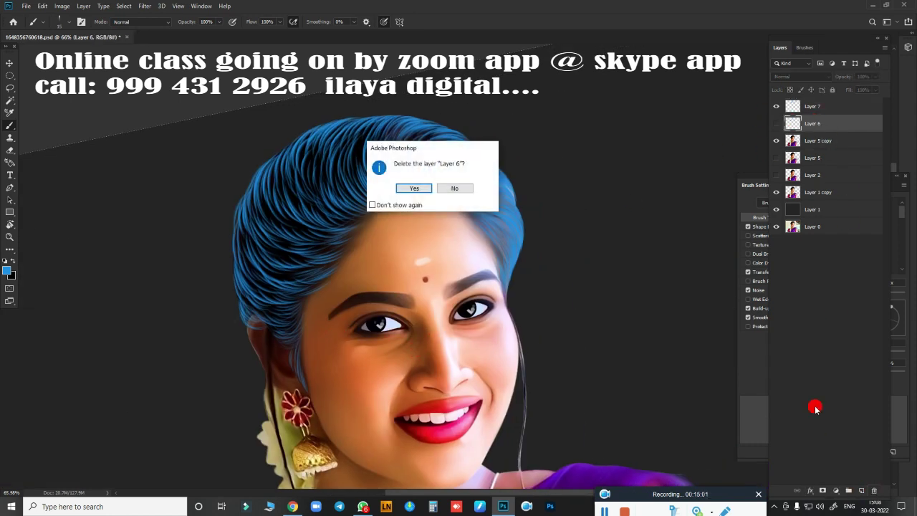
{"action": "left_click", "coordinate": [414, 189]}
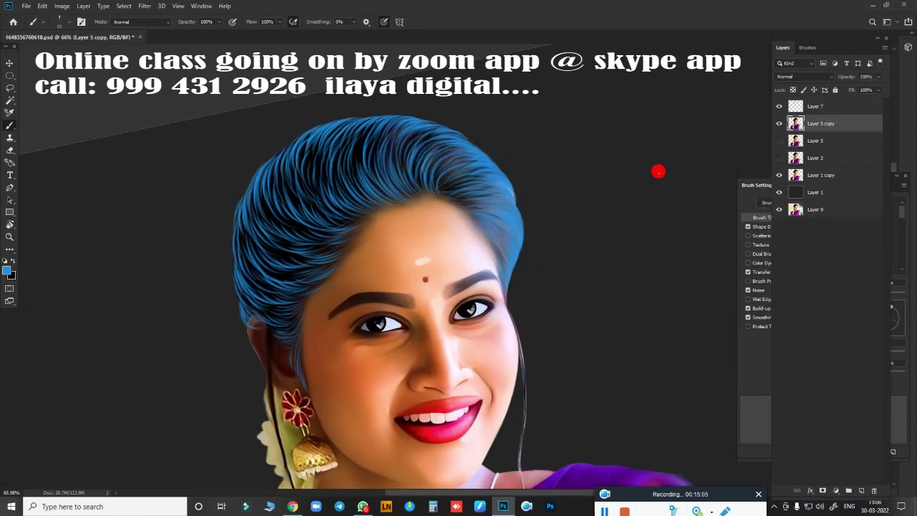
{"action": "left_click", "coordinate": [792, 106]}
{"action": "scroll", "coordinate": [593, 285], "scroll_direction": "up", "scroll_amount": 2}
Lasso a freehand outline around the hair and face.
{"action": "key", "text": "l"}
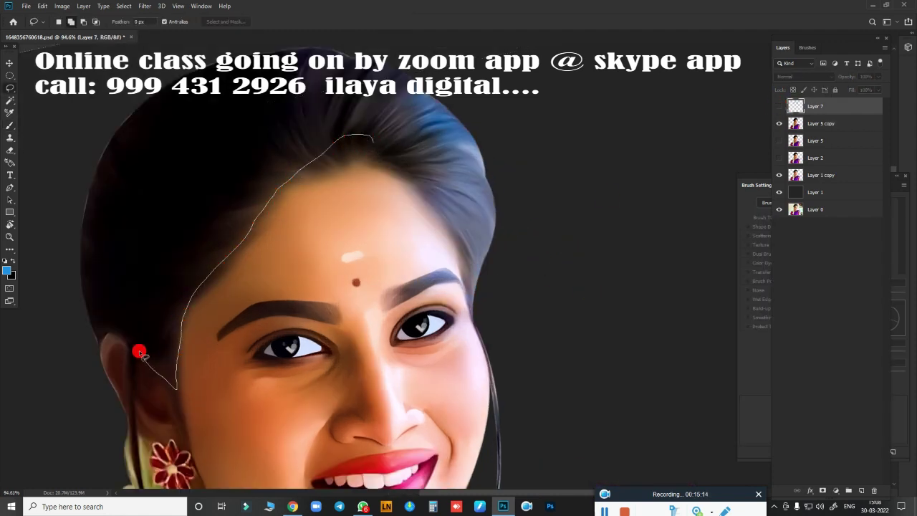
{"action": "mouse_move", "coordinate": [91, 354]}
{"action": "left_mouse_down"}
{"action": "mouse_move", "coordinate": [530, 55]}
{"action": "mouse_move", "coordinate": [478, 320]}
{"action": "left_mouse_up"}
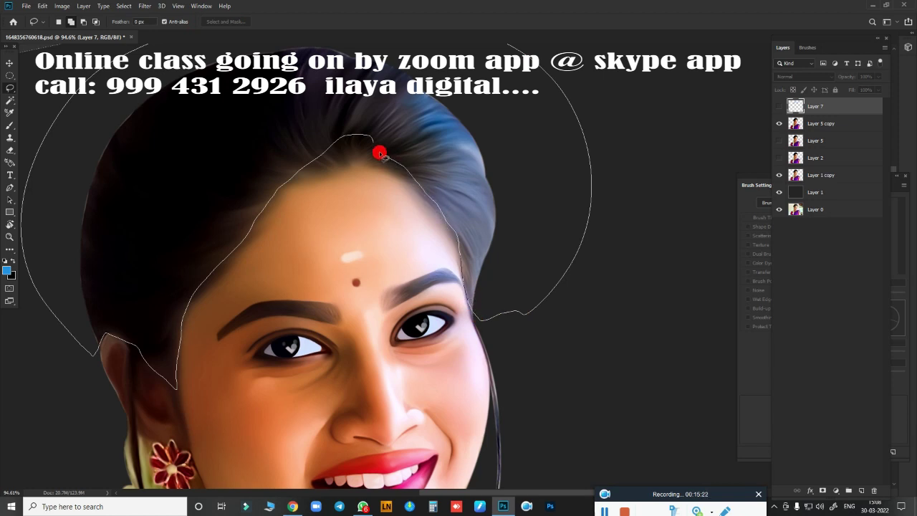
{"action": "mouse_move", "coordinate": [380, 153]}
{"action": "left_mouse_down"}
{"action": "mouse_move", "coordinate": [266, 175]}
{"action": "mouse_move", "coordinate": [391, 170]}
{"action": "mouse_move", "coordinate": [350, 131]}
{"action": "left_mouse_up"}
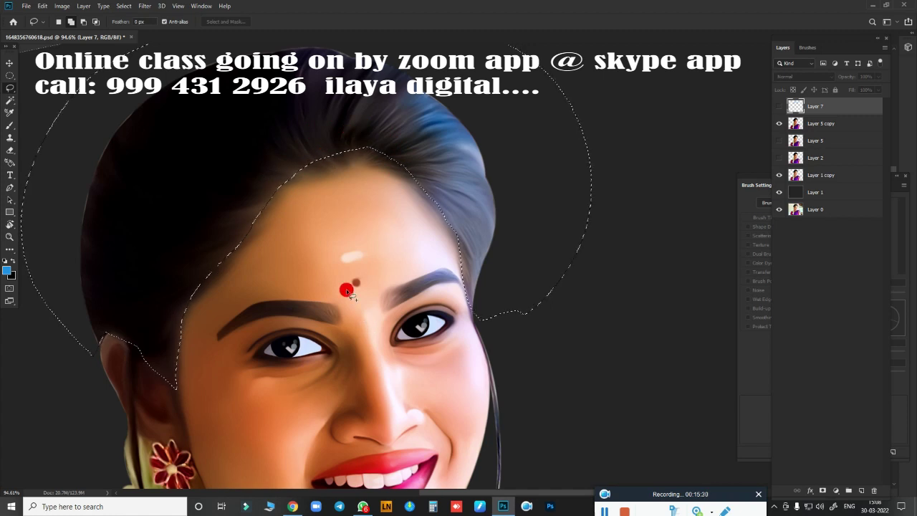
Feather the hair selection to 15 pixels and copy it onto a new Layer 8.
{"action": "key", "text": "shift+F6"}
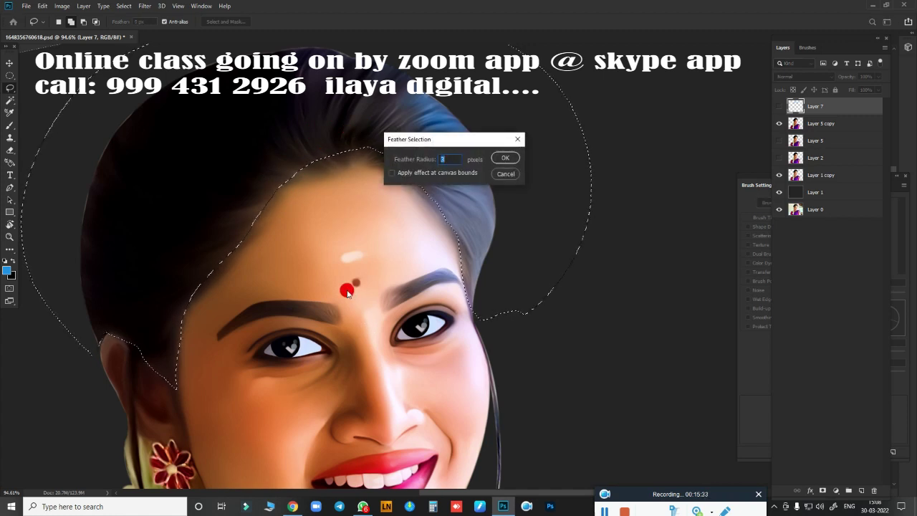
{"action": "key", "text": "Return"}
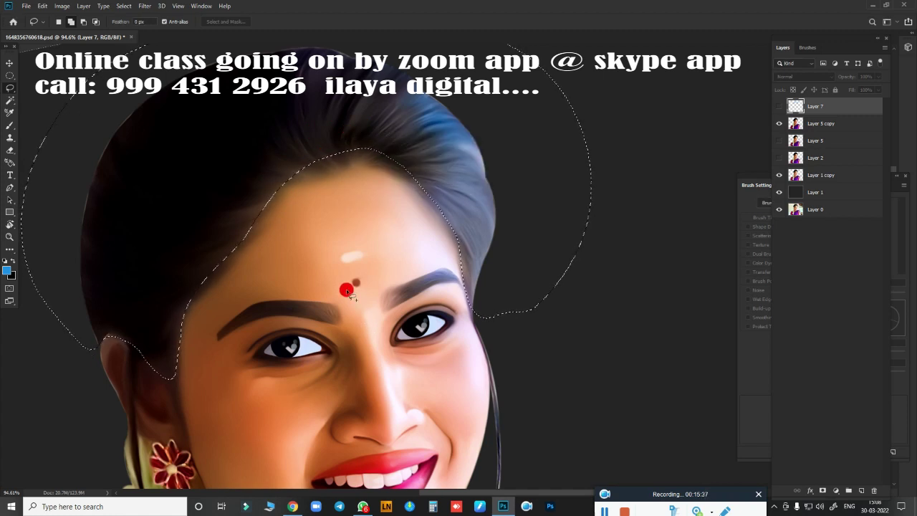
{"action": "key", "text": "shift+F6"}
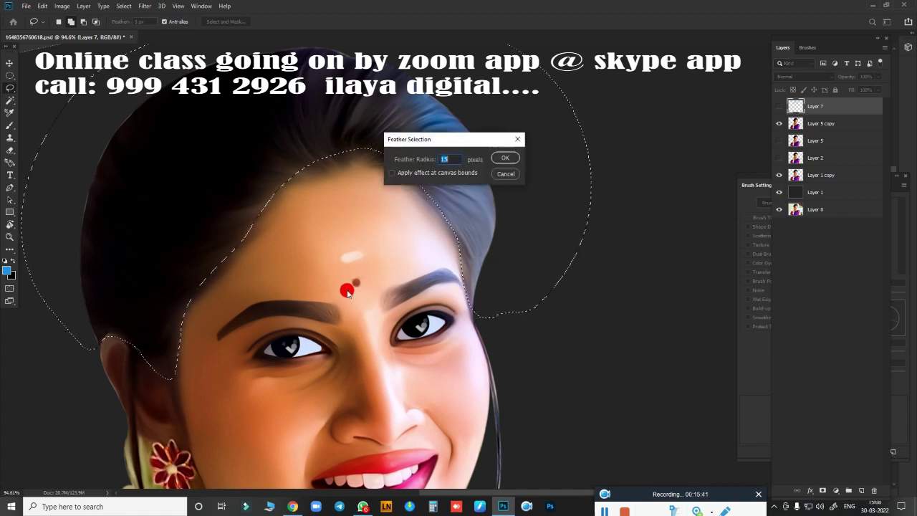
{"action": "key", "text": "Return"}
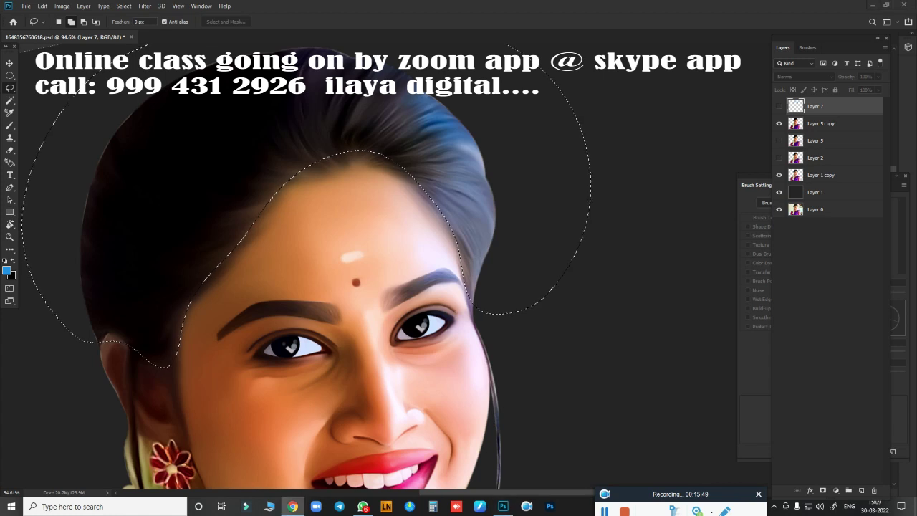
{"action": "left_click", "coordinate": [482, 333]}
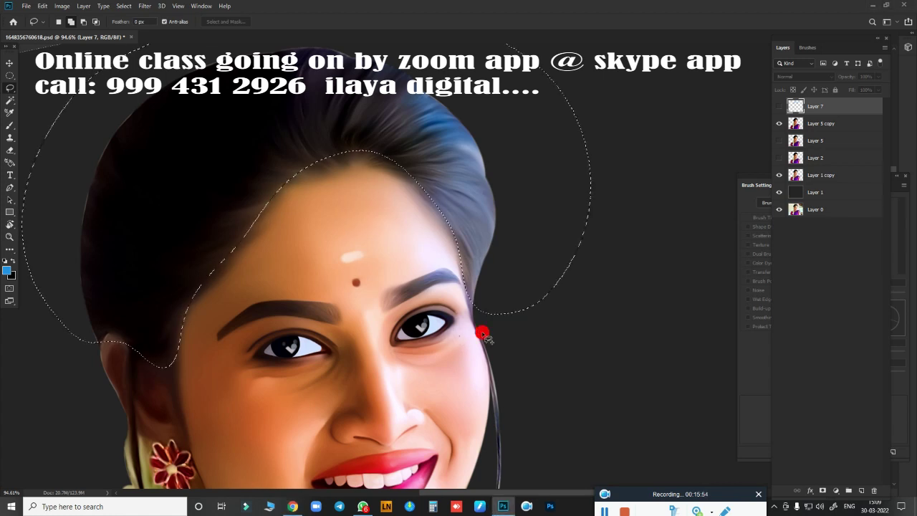
{"action": "key", "text": "ctrl+j"}
Darken Layer 8 to Lightness -100 and show Layer 7's blue hair again.
{"action": "left_click", "coordinate": [780, 140]}
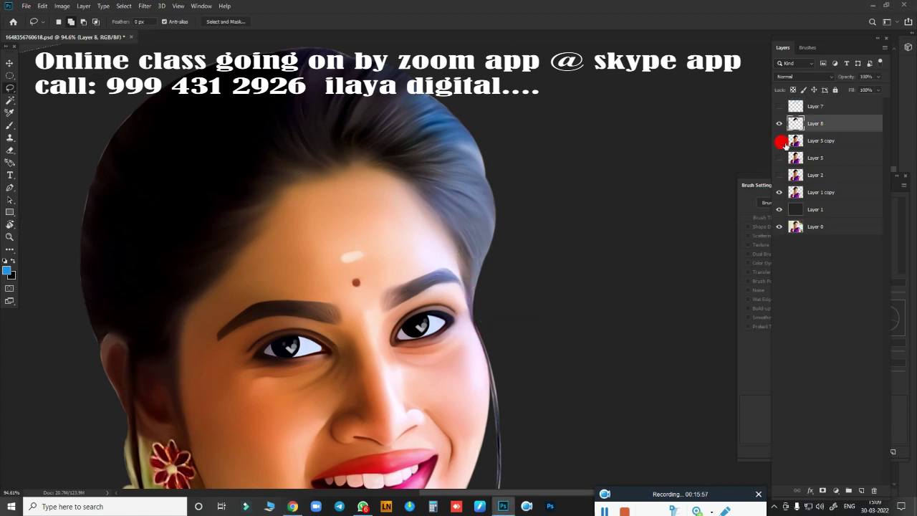
{"action": "key", "text": "ctrl+u"}
{"action": "left_click_drag", "start_coordinate": [647, 268], "coordinate": [631, 268]}
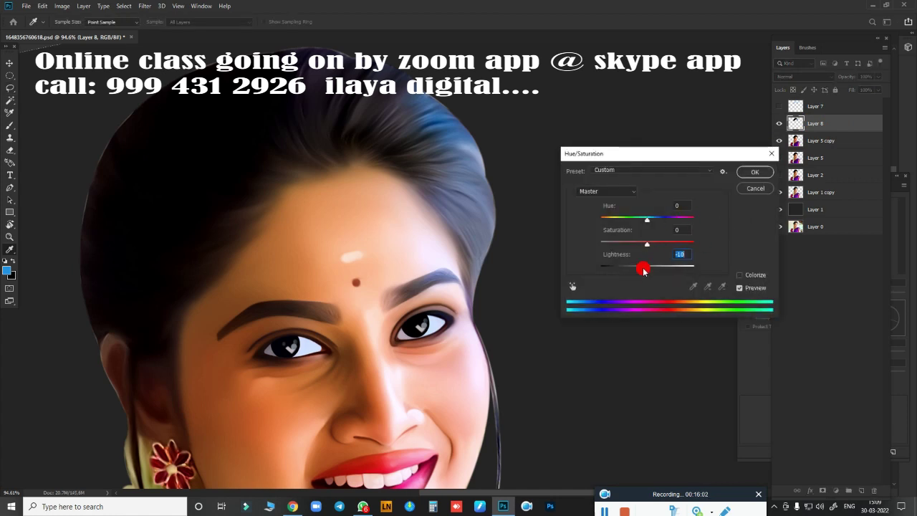
{"action": "left_click", "coordinate": [761, 188]}
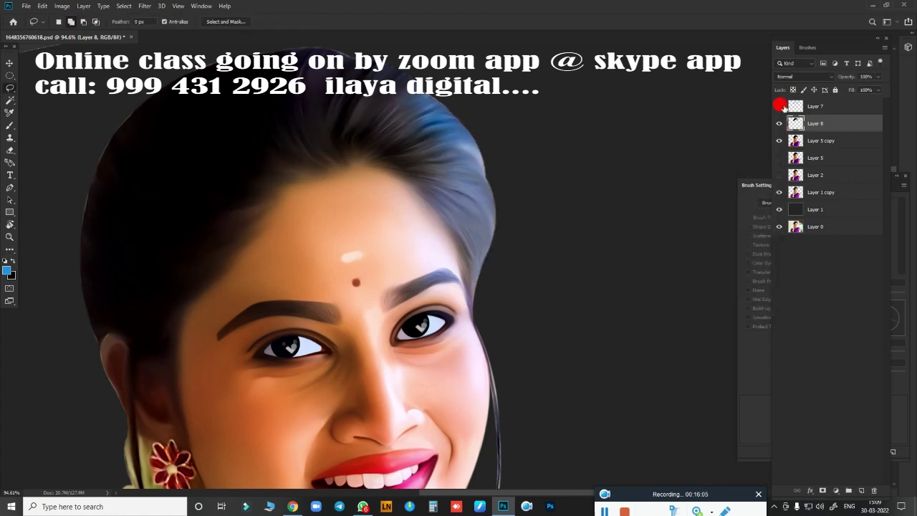
{"action": "left_click", "coordinate": [779, 106]}
{"action": "key", "text": "ctrl+u"}
{"action": "left_click_drag", "start_coordinate": [647, 268], "coordinate": [573, 283]}
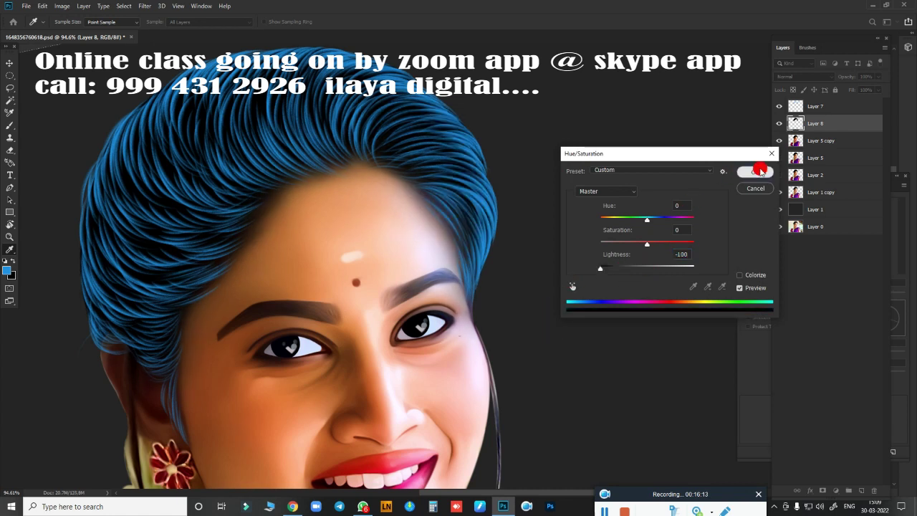
{"action": "left_click", "coordinate": [755, 172]}
Zoom out and shift the view to see the whole portrait.
{"action": "key", "text": "ctrl+0"}
{"action": "scroll", "coordinate": [544, 237], "scroll_direction": "down", "scroll_amount": 2}
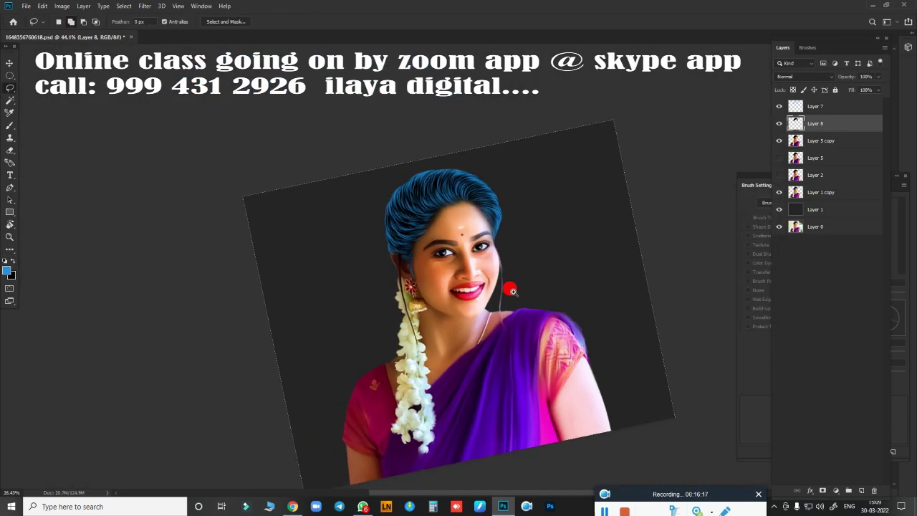
{"action": "scroll", "coordinate": [508, 293], "scroll_direction": "up", "scroll_amount": 4}
{"action": "scroll", "coordinate": [544, 286], "scroll_direction": "down", "scroll_amount": 1}
{"action": "scroll", "coordinate": [524, 225], "scroll_direction": "down", "scroll_amount": 1}
{"action": "left_click_drag", "start_coordinate": [523, 279], "coordinate": [558, 248]}
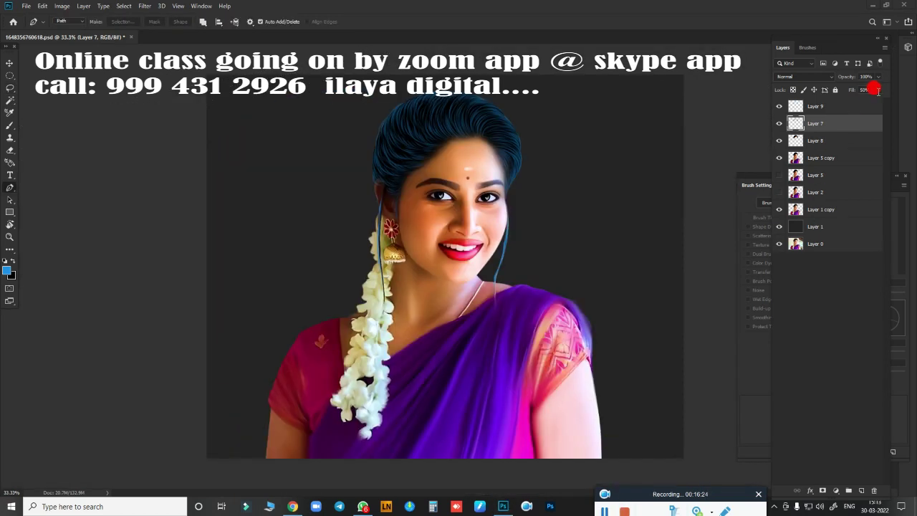
Raise Layer 7's fill to 100% and add a Gradient Overlay style.
{"action": "left_click", "coordinate": [879, 91]}
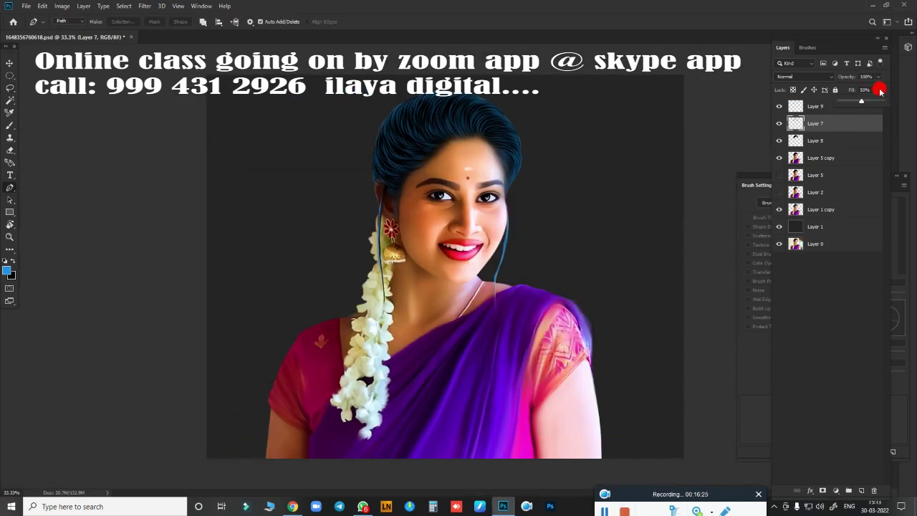
{"action": "left_click_drag", "start_coordinate": [864, 104], "coordinate": [892, 108]}
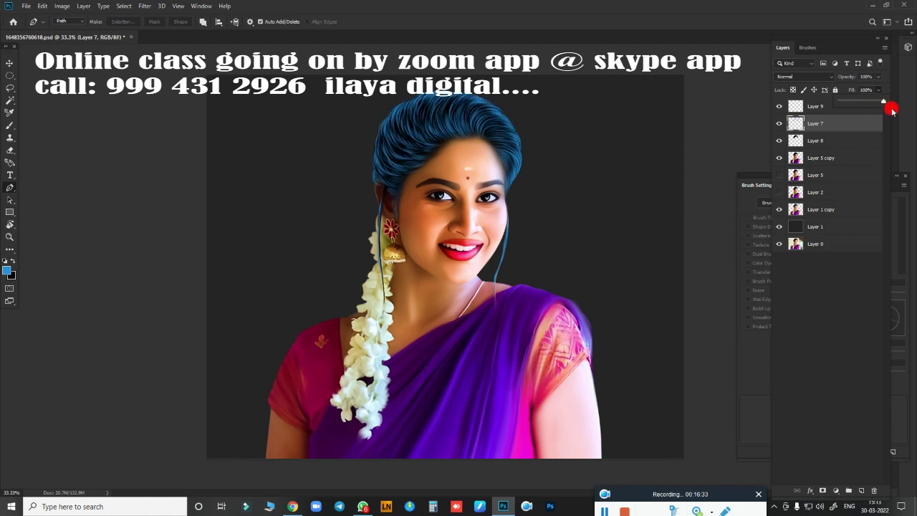
{"action": "left_click", "coordinate": [808, 491]}
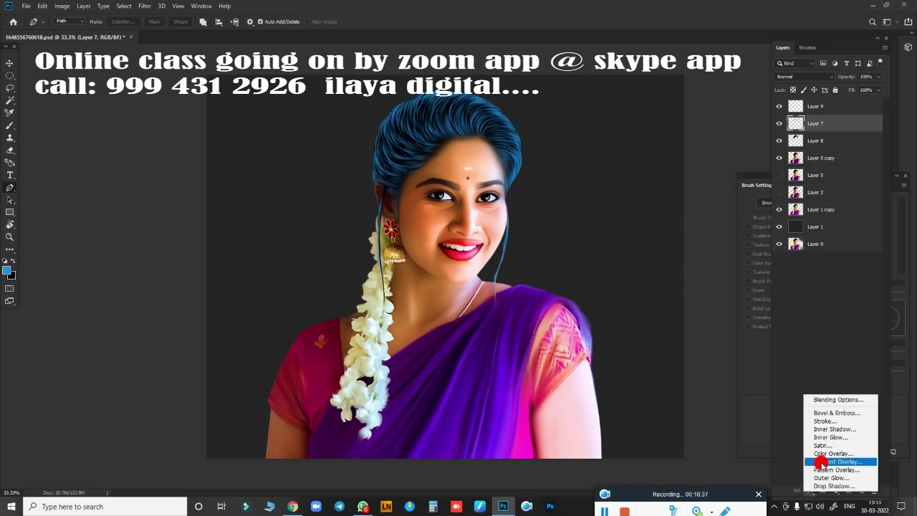
{"action": "left_click", "coordinate": [793, 464]}
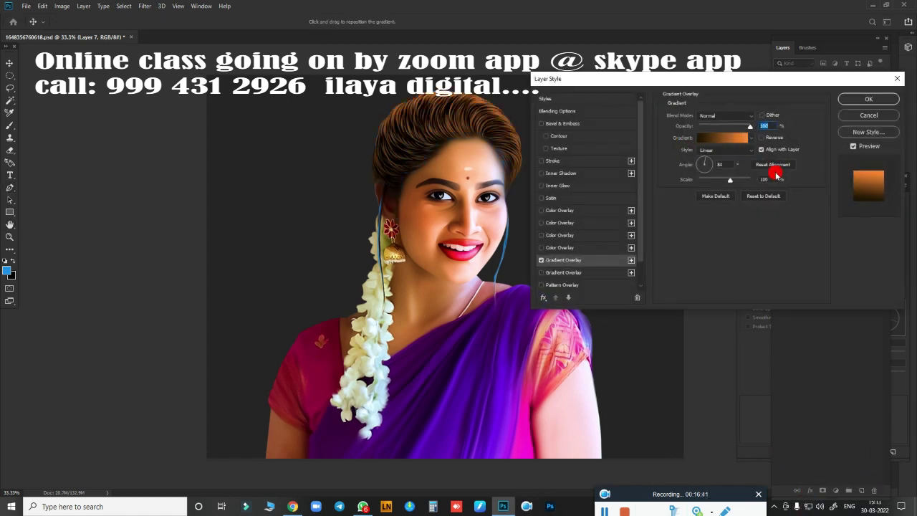
Try several gradient presets, settling on a blue-to-transparent gradient.
{"action": "left_click", "coordinate": [735, 138]}
{"action": "left_click", "coordinate": [697, 119]}
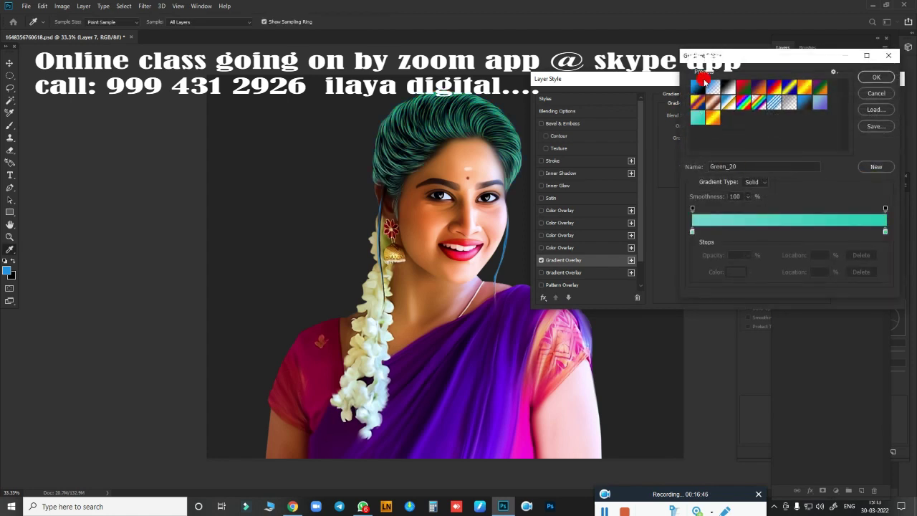
{"action": "left_click", "coordinate": [700, 86]}
{"action": "left_click", "coordinate": [727, 87]}
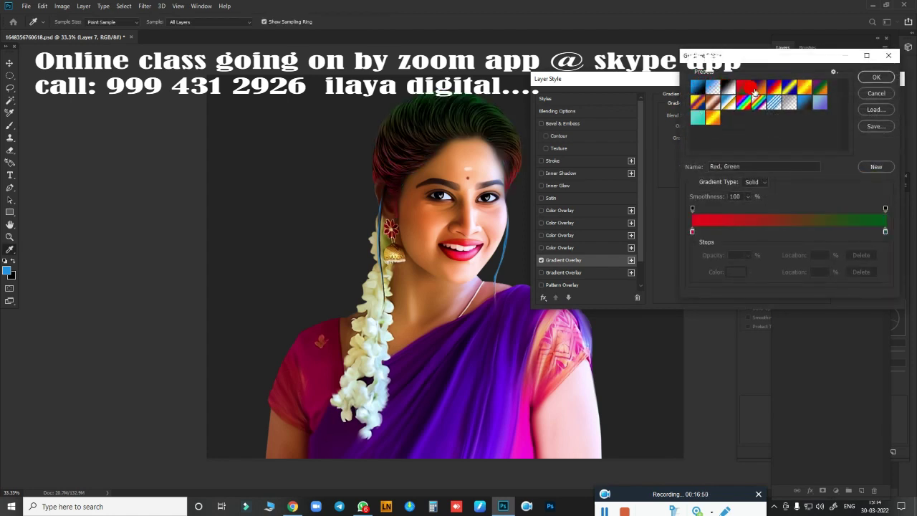
{"action": "left_click", "coordinate": [759, 87]}
{"action": "left_click", "coordinate": [788, 87]}
{"action": "left_click", "coordinate": [818, 88]}
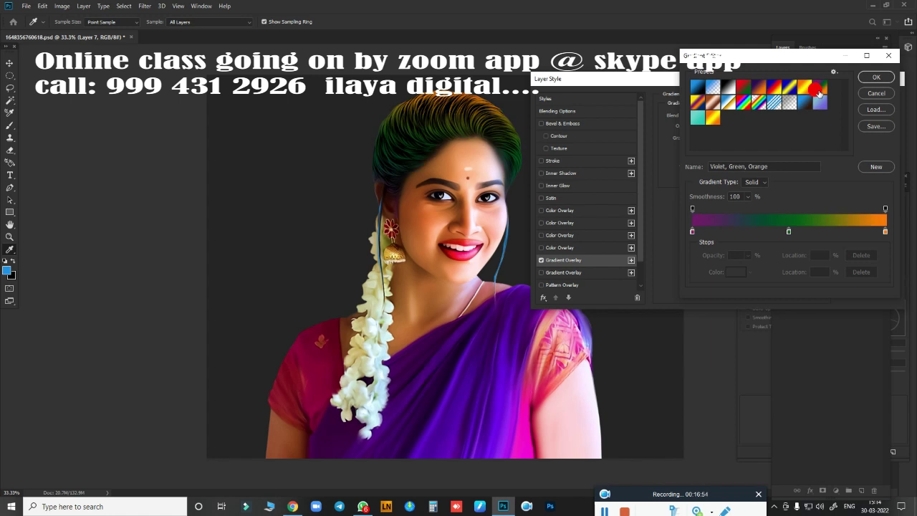
{"action": "left_click", "coordinate": [814, 104]}
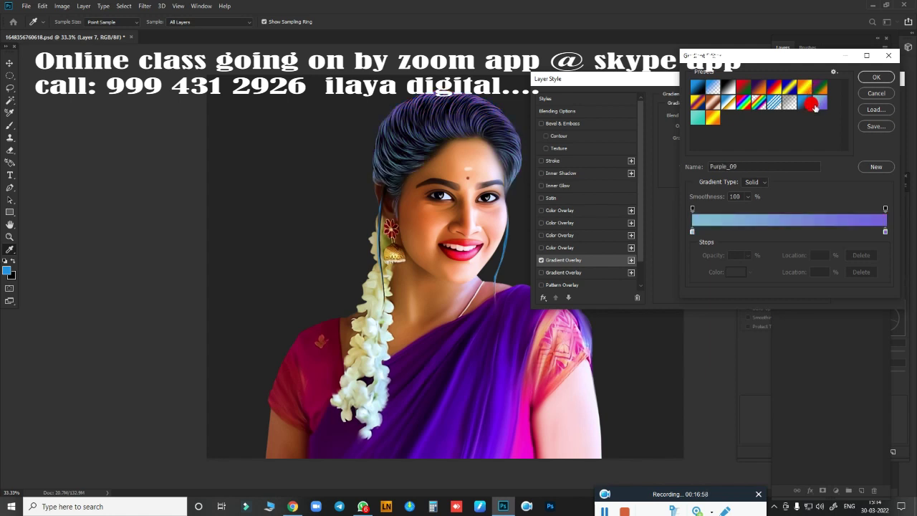
{"action": "left_click", "coordinate": [712, 118]}
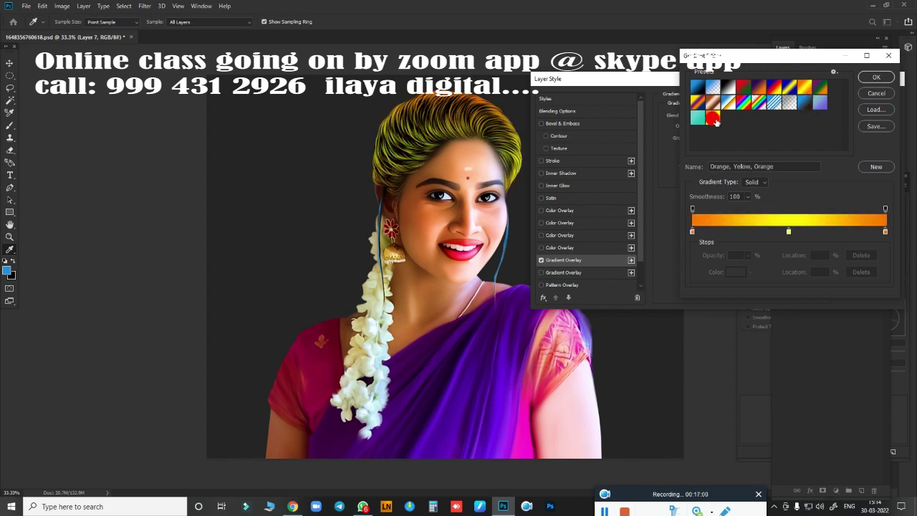
{"action": "left_click", "coordinate": [780, 112]}
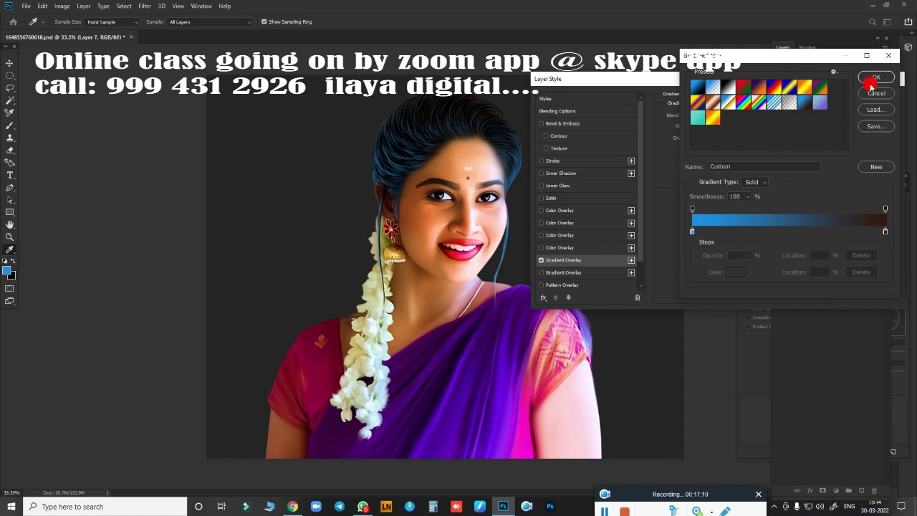
Make the gradient's right stop bright green, angle it about -88°, and apply.
{"action": "left_click", "coordinate": [886, 233]}
{"action": "left_click", "coordinate": [735, 273]}
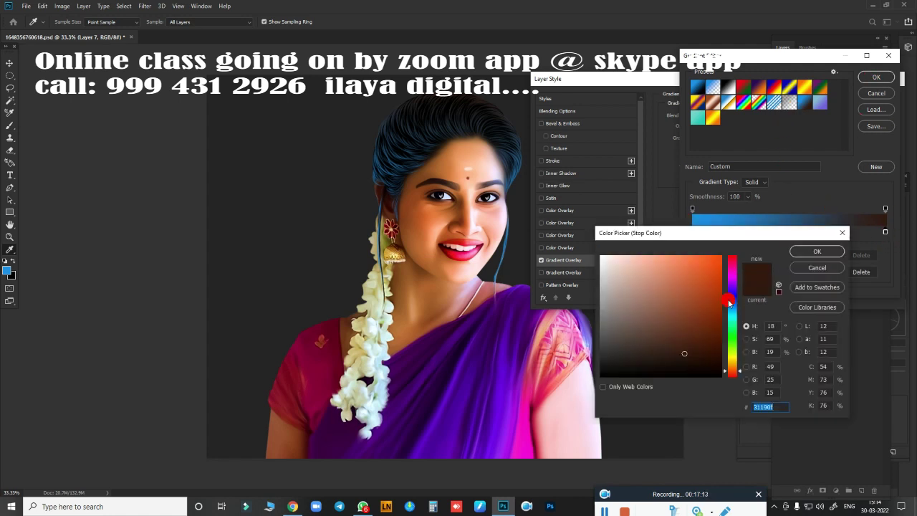
{"action": "left_click_drag", "start_coordinate": [733, 306], "coordinate": [730, 346]}
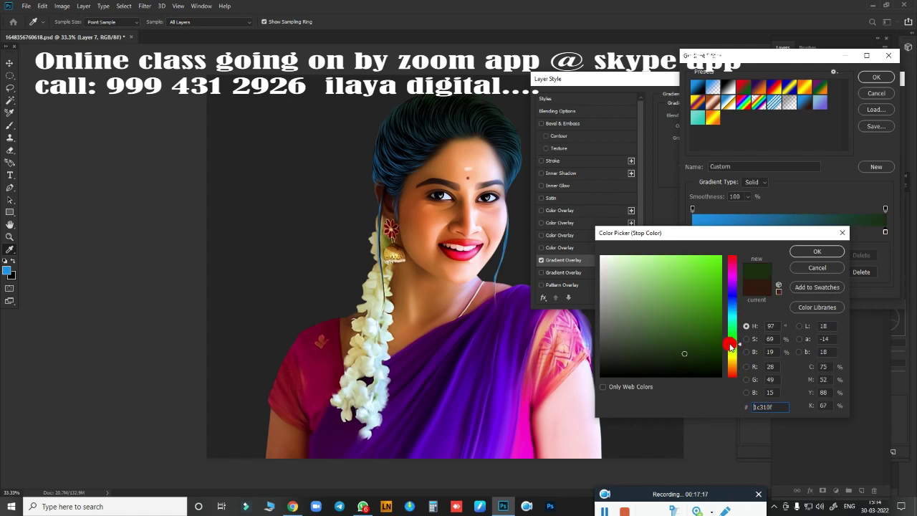
{"action": "left_click", "coordinate": [706, 270]}
{"action": "left_click_drag", "start_coordinate": [706, 280], "coordinate": [706, 305]}
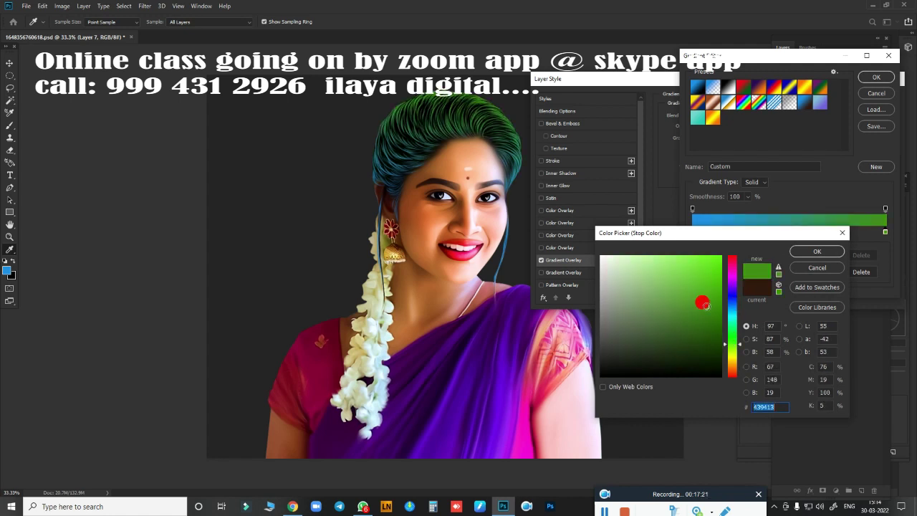
{"action": "left_click_drag", "start_coordinate": [707, 256], "coordinate": [707, 277]}
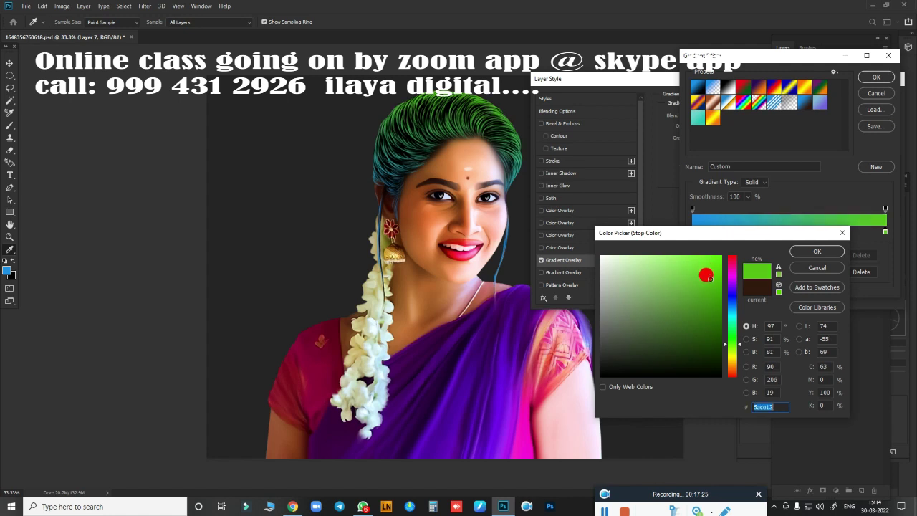
{"action": "left_click", "coordinate": [794, 252]}
{"action": "left_click", "coordinate": [877, 79]}
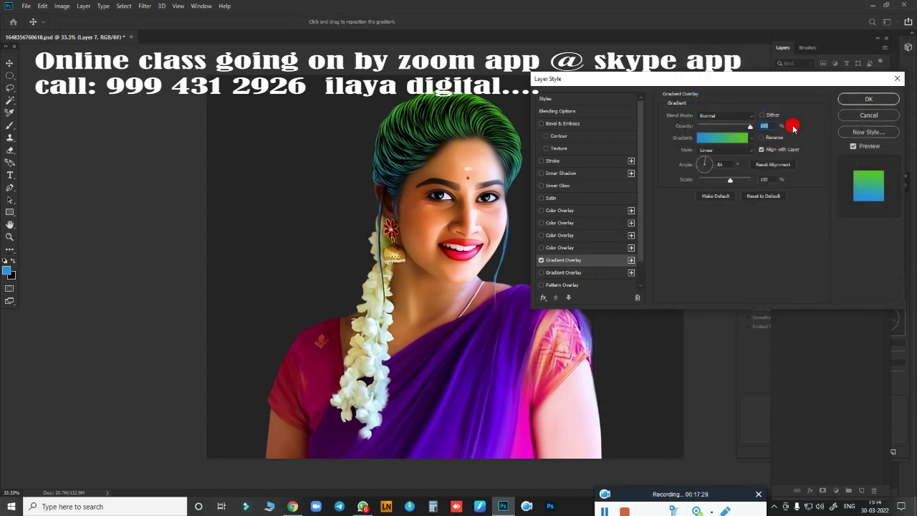
{"action": "left_click_drag", "start_coordinate": [709, 170], "coordinate": [706, 179]}
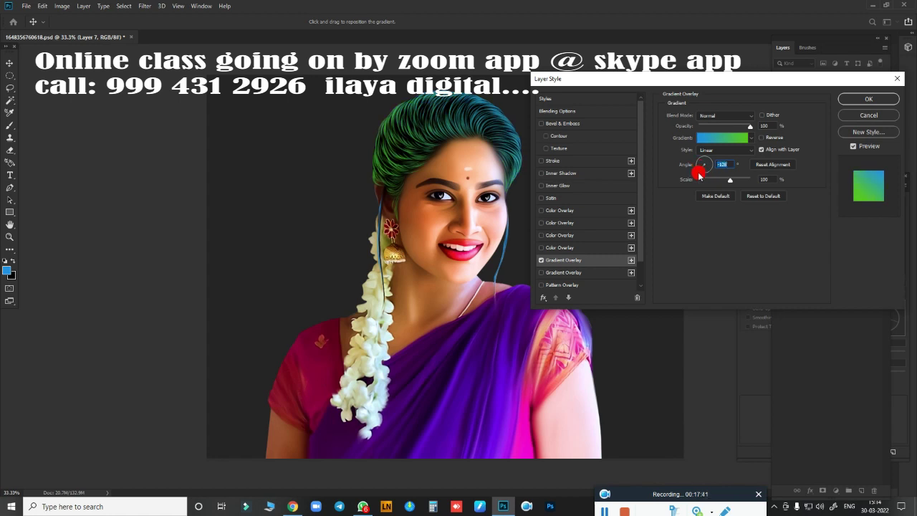
{"action": "left_click", "coordinate": [866, 102]}
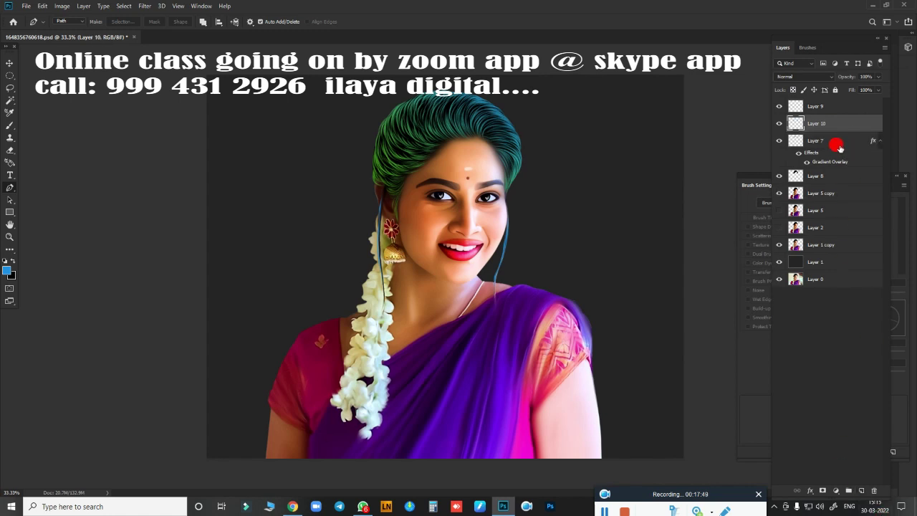
Merge the hair gradient into Layer 10 and add a Gradient Overlay for editing.
{"action": "key", "text": "ctrl+e"}
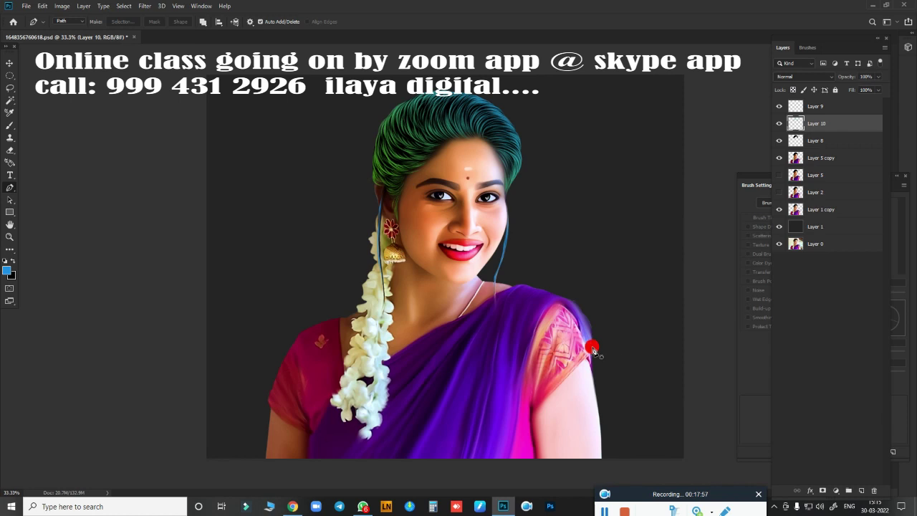
{"action": "left_click", "coordinate": [810, 491]}
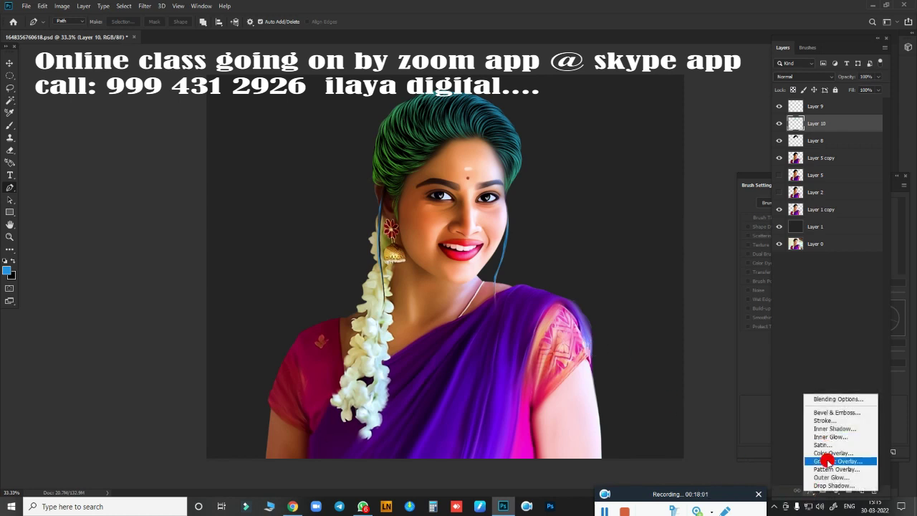
{"action": "left_click", "coordinate": [826, 460]}
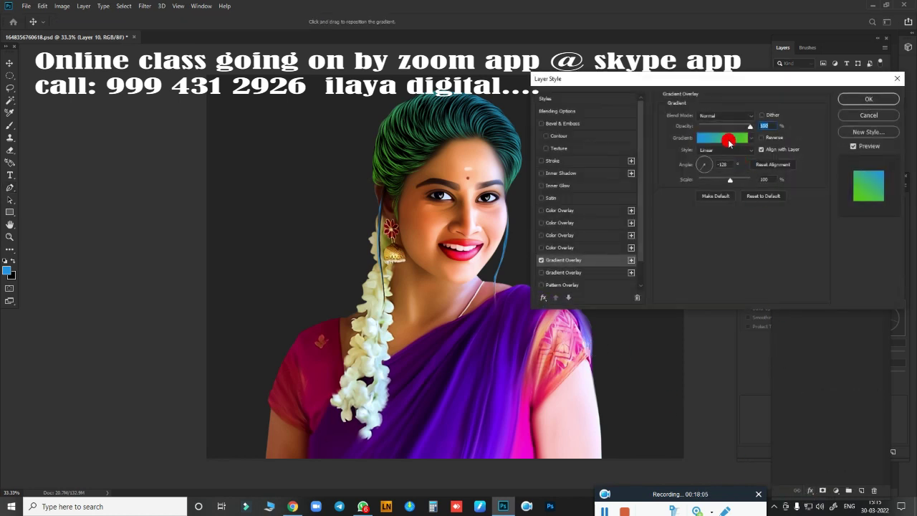
{"action": "left_click", "coordinate": [728, 142]}
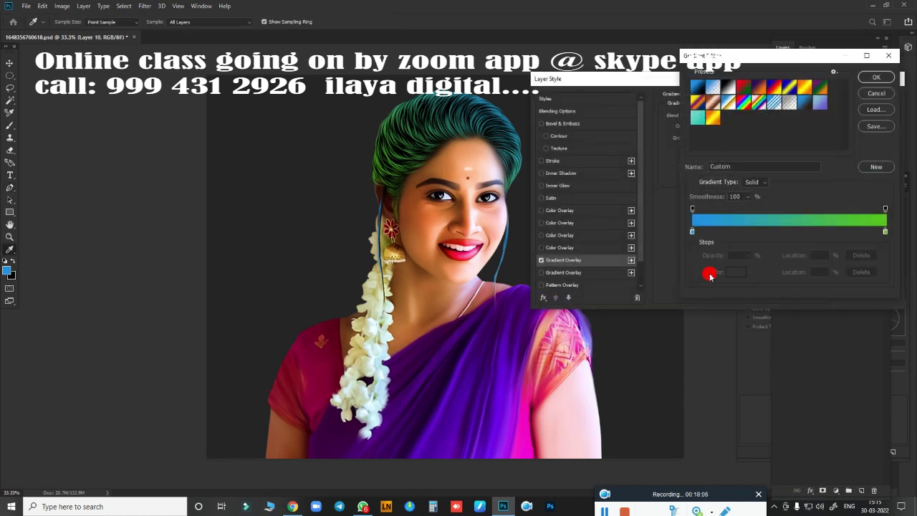
Darken the gradient's left blue stop and right green stop.
{"action": "left_click", "coordinate": [695, 235]}
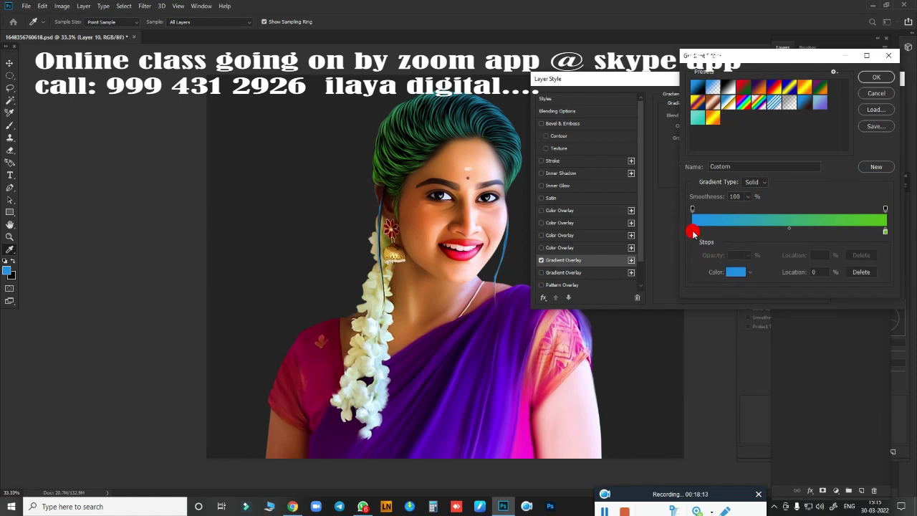
{"action": "left_click", "coordinate": [731, 272]}
{"action": "mouse_move", "coordinate": [665, 256]}
{"action": "left_mouse_down"}
{"action": "mouse_move", "coordinate": [700, 326]}
{"action": "mouse_move", "coordinate": [705, 307]}
{"action": "left_mouse_up"}
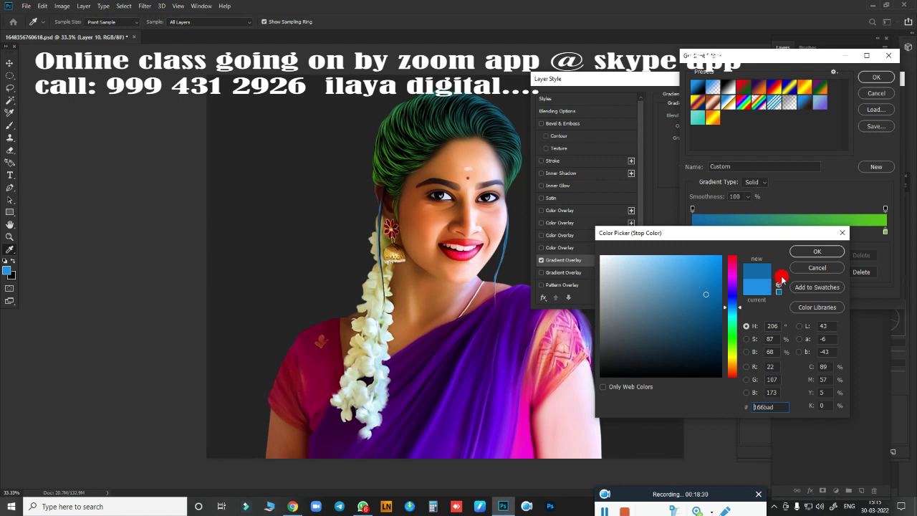
{"action": "left_click", "coordinate": [803, 268]}
{"action": "left_click", "coordinate": [885, 230]}
{"action": "left_click", "coordinate": [732, 267]}
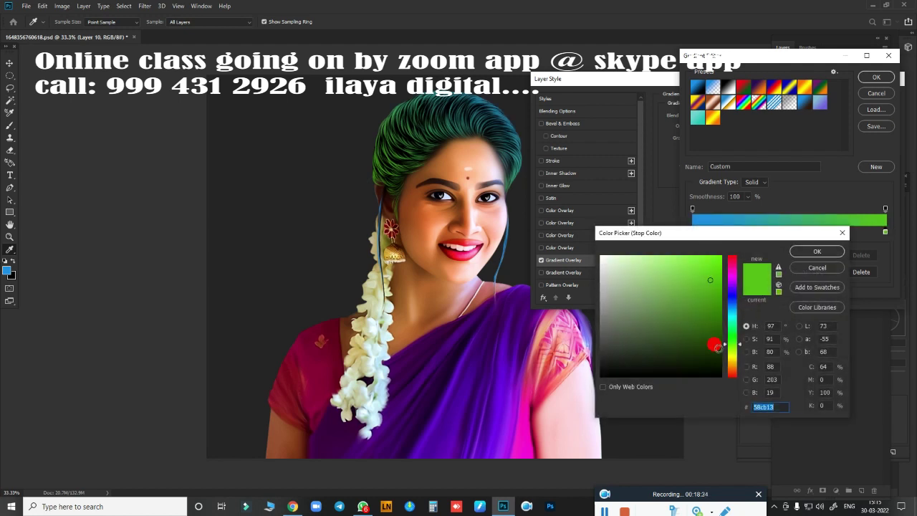
{"action": "mouse_move", "coordinate": [719, 347]}
{"action": "left_mouse_down"}
{"action": "mouse_move", "coordinate": [704, 362]}
{"action": "mouse_move", "coordinate": [715, 343]}
{"action": "left_mouse_up"}
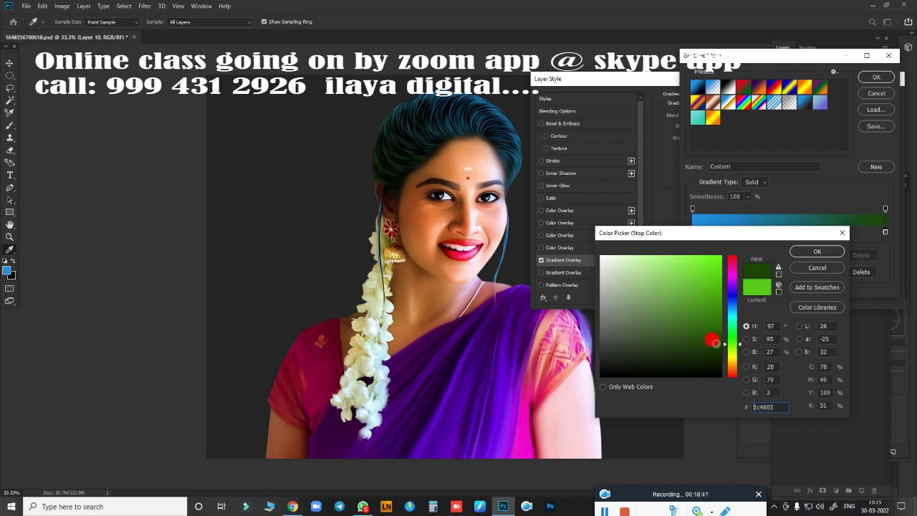
{"action": "left_click", "coordinate": [817, 250]}
Rework the left stop colour, settling on blue 2e76e2.
{"action": "left_click", "coordinate": [692, 232]}
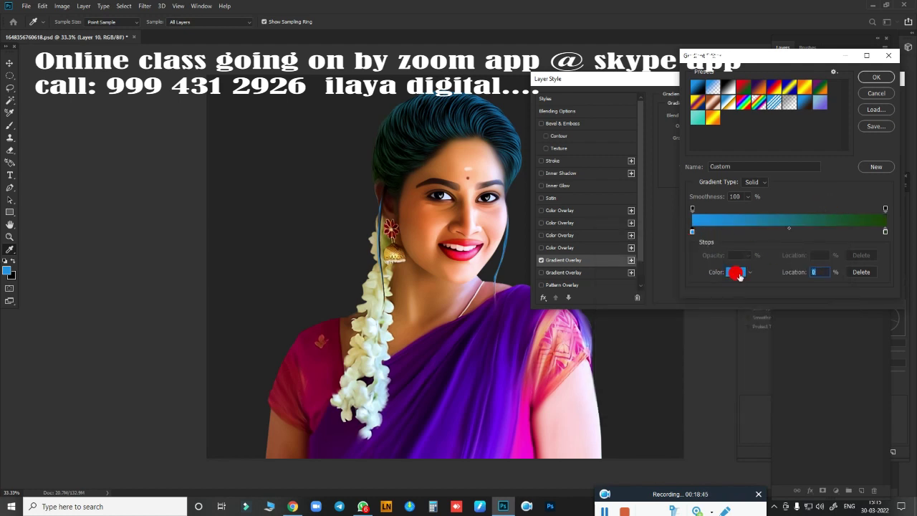
{"action": "left_click", "coordinate": [731, 269]}
{"action": "mouse_move", "coordinate": [724, 290]}
{"action": "left_mouse_down"}
{"action": "mouse_move", "coordinate": [732, 284]}
{"action": "mouse_move", "coordinate": [694, 327]}
{"action": "mouse_move", "coordinate": [730, 299]}
{"action": "mouse_move", "coordinate": [734, 372]}
{"action": "mouse_move", "coordinate": [735, 276]}
{"action": "mouse_move", "coordinate": [744, 326]}
{"action": "mouse_move", "coordinate": [731, 304]}
{"action": "left_mouse_up"}
{"action": "left_click", "coordinate": [708, 288]}
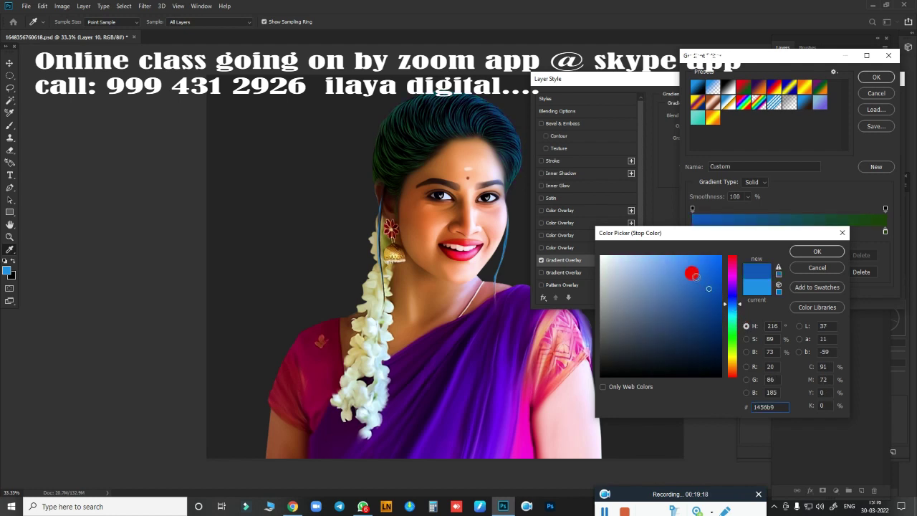
{"action": "mouse_move", "coordinate": [695, 276]}
{"action": "left_mouse_down"}
{"action": "mouse_move", "coordinate": [692, 284]}
{"action": "mouse_move", "coordinate": [636, 254]}
{"action": "mouse_move", "coordinate": [671, 280]}
{"action": "mouse_move", "coordinate": [690, 265]}
{"action": "left_mouse_up"}
{"action": "left_click", "coordinate": [670, 302]}
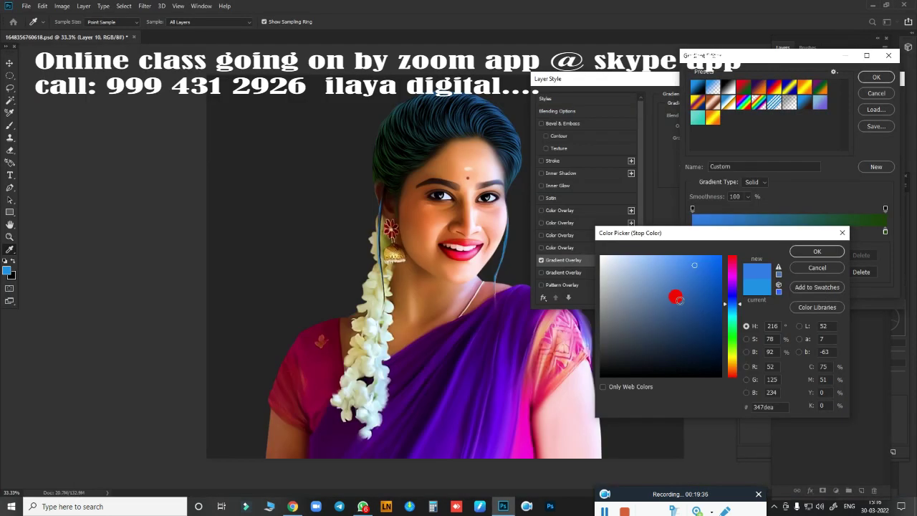
{"action": "mouse_move", "coordinate": [678, 300]}
{"action": "left_mouse_down"}
{"action": "mouse_move", "coordinate": [606, 262]}
{"action": "mouse_move", "coordinate": [693, 269]}
{"action": "left_mouse_up"}
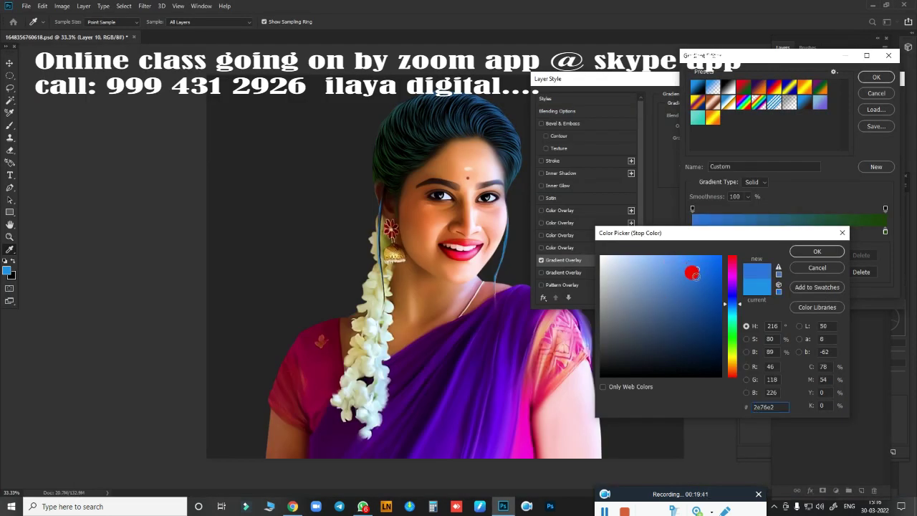
Set the left stop to deep navy blue and the right stop to darker green.
{"action": "left_click", "coordinate": [689, 289]}
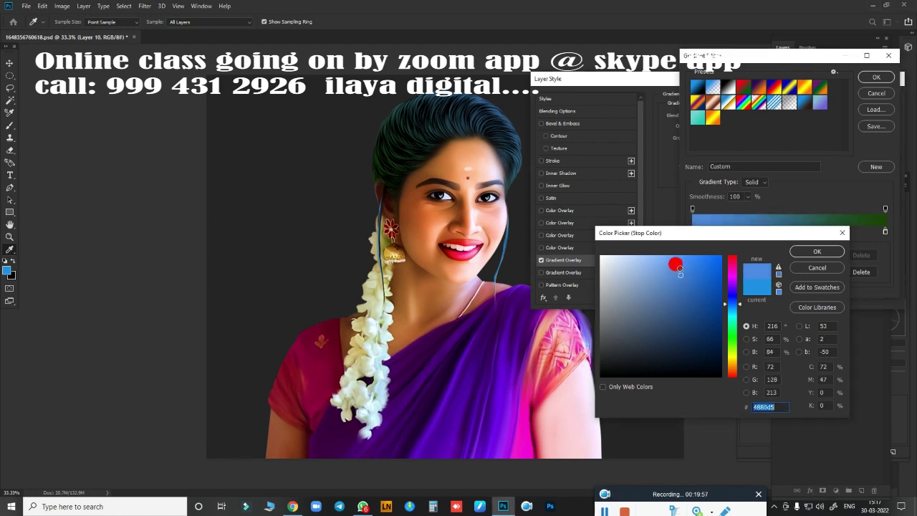
{"action": "left_click", "coordinate": [712, 317]}
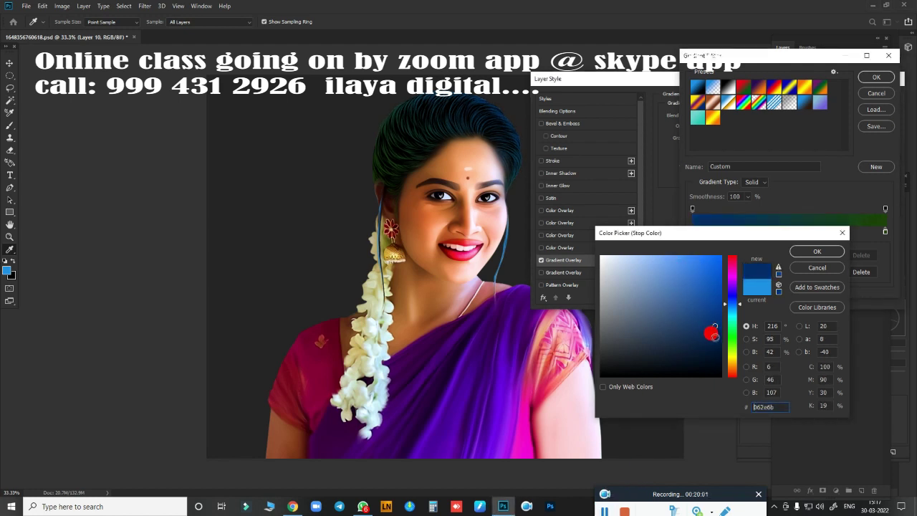
{"action": "left_click_drag", "start_coordinate": [714, 339], "coordinate": [712, 316]}
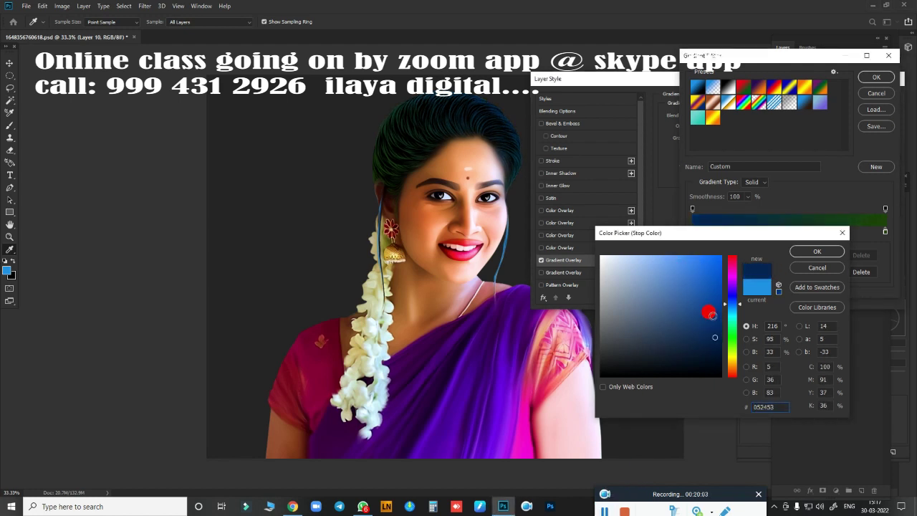
{"action": "left_click", "coordinate": [796, 250]}
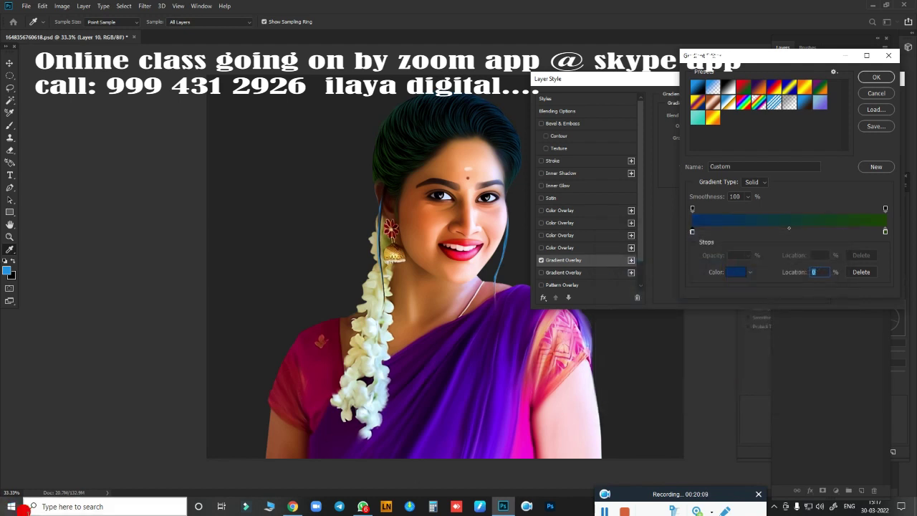
{"action": "double_click", "coordinate": [885, 234]}
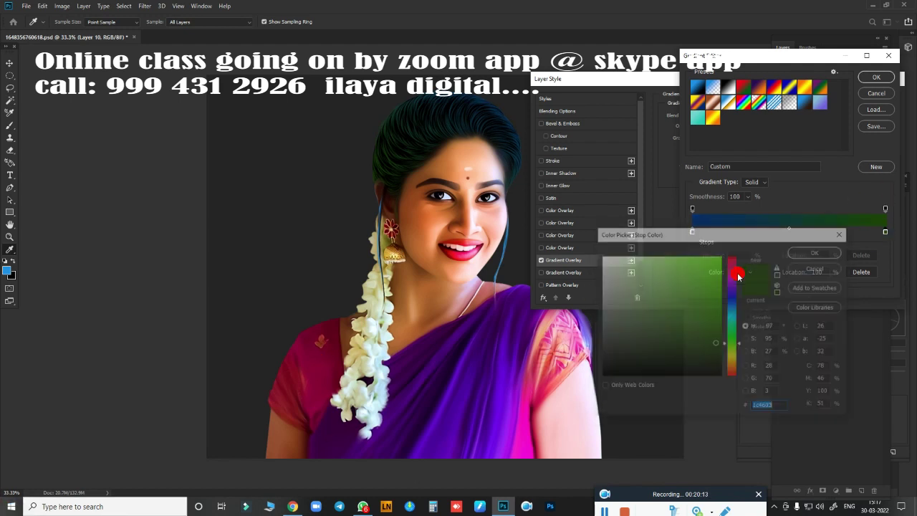
{"action": "left_click_drag", "start_coordinate": [705, 356], "coordinate": [704, 361]}
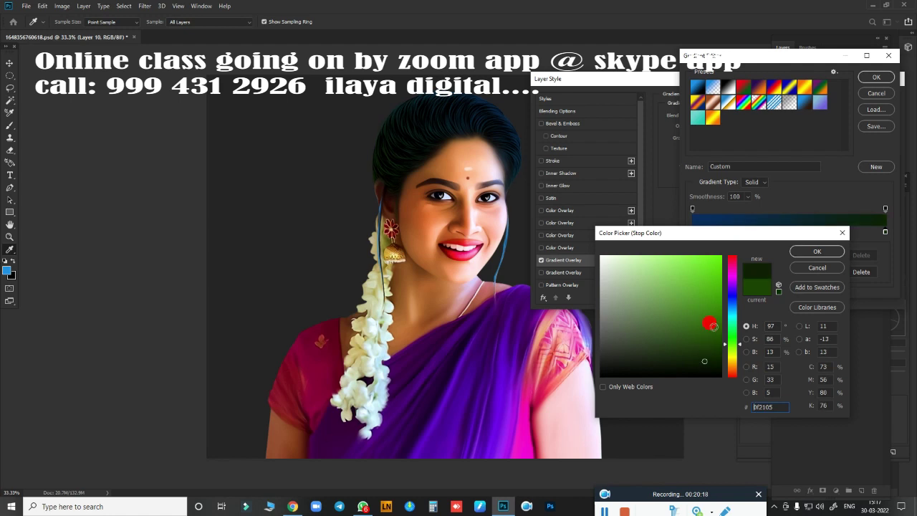
{"action": "left_click", "coordinate": [808, 252]}
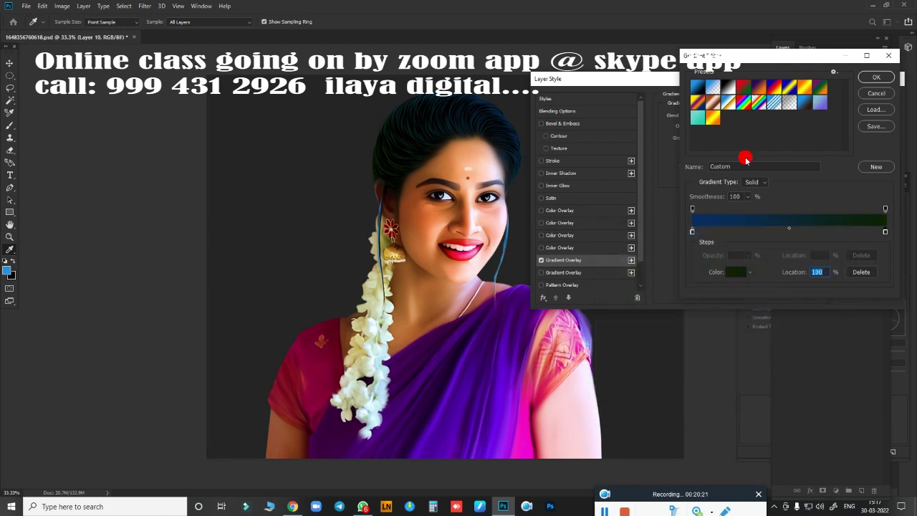
{"action": "left_click", "coordinate": [875, 76]}
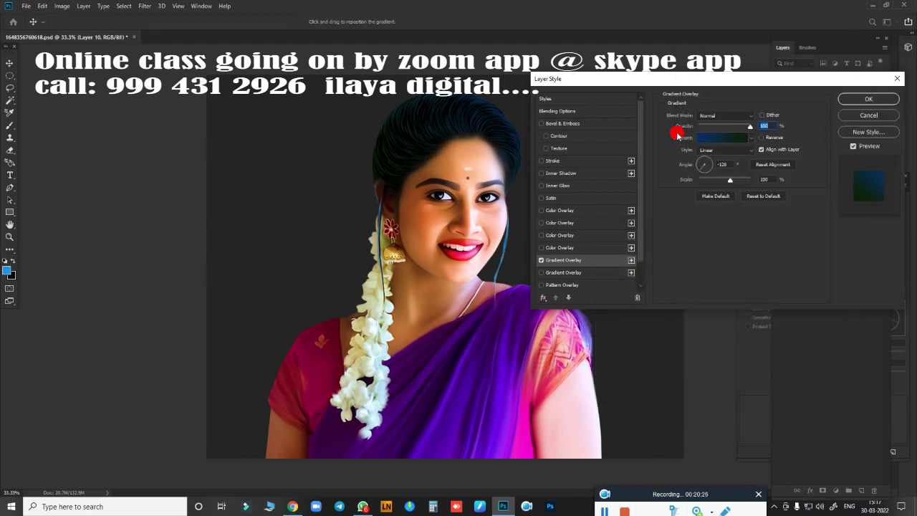
Change the right stop to golden orange and commit Layer 10's gradient overlay.
{"action": "left_click", "coordinate": [725, 136]}
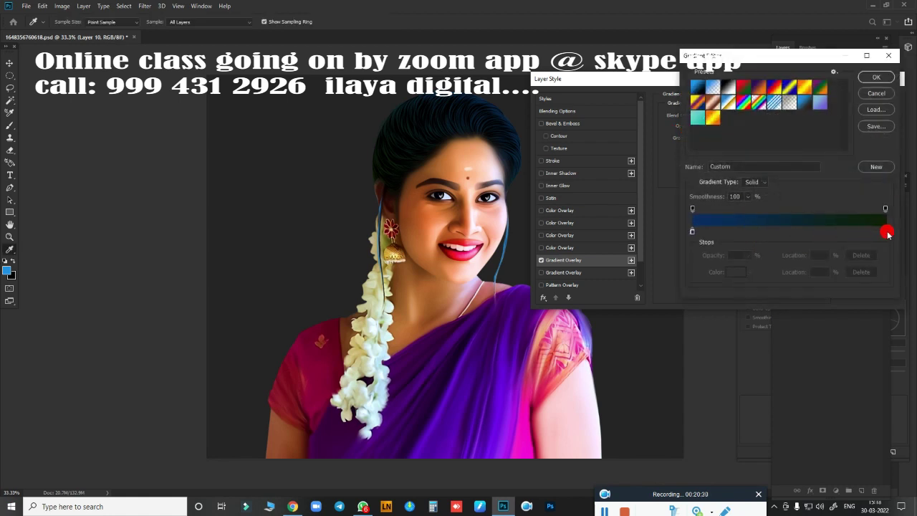
{"action": "left_click", "coordinate": [885, 231]}
{"action": "left_click", "coordinate": [736, 272]}
{"action": "left_click", "coordinate": [731, 368]}
{"action": "mouse_move", "coordinate": [731, 368]}
{"action": "left_mouse_down"}
{"action": "mouse_move", "coordinate": [710, 307]}
{"action": "mouse_move", "coordinate": [716, 298]}
{"action": "mouse_move", "coordinate": [719, 307]}
{"action": "left_mouse_up"}
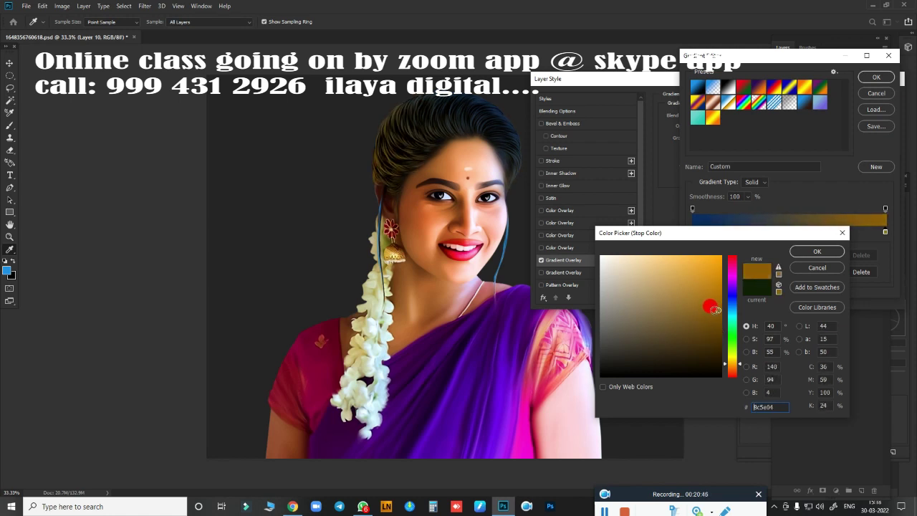
{"action": "left_click", "coordinate": [811, 252]}
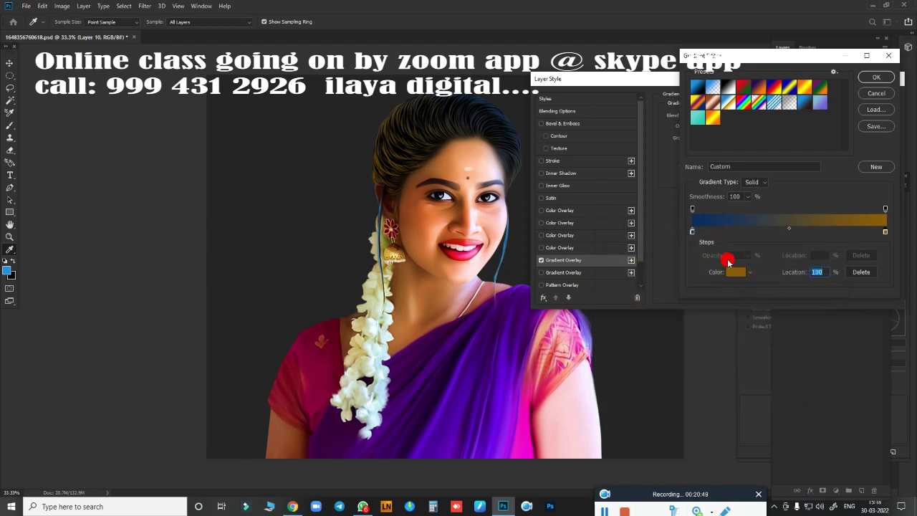
{"action": "left_click", "coordinate": [879, 79]}
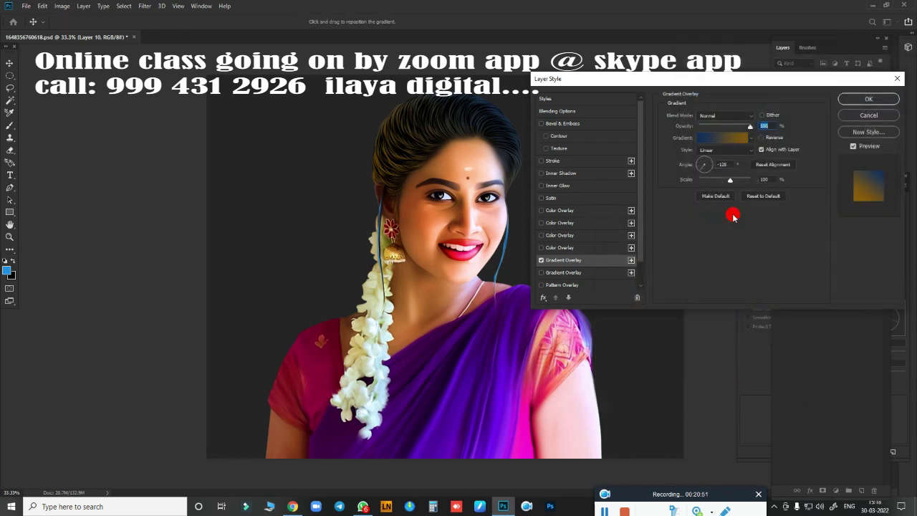
{"action": "left_click", "coordinate": [869, 99]}
Add a new layer, merge Layer 10 down into Layer 11, and select Layer 9.
{"action": "left_click", "coordinate": [862, 490]}
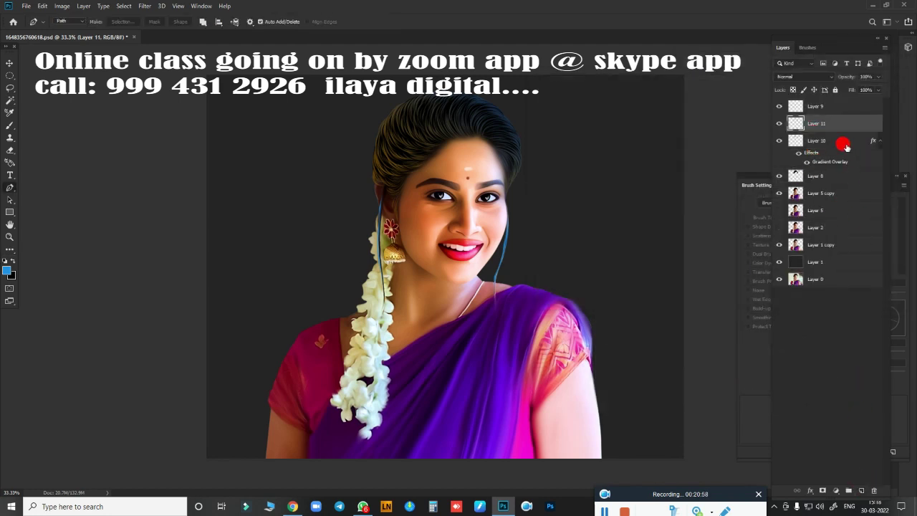
{"action": "left_click", "coordinate": [844, 140], "text": "shift"}
{"action": "key", "text": "ctrl+e"}
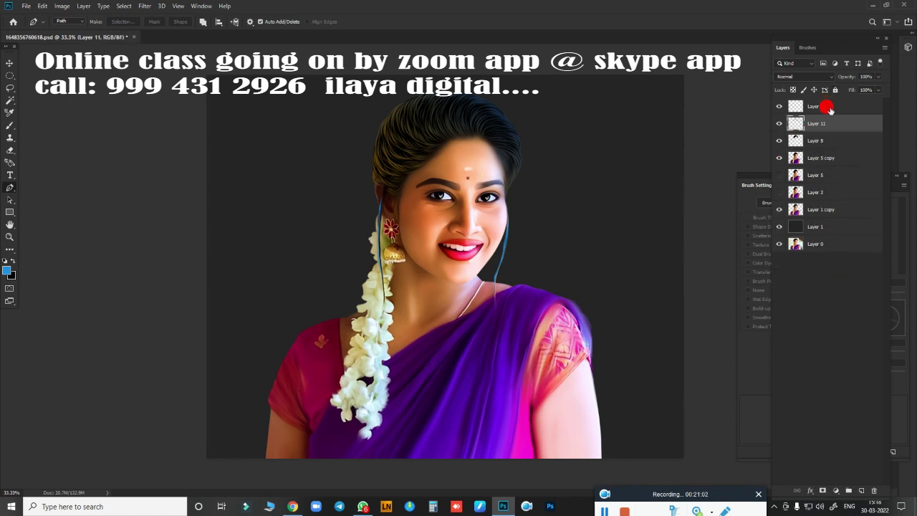
{"action": "left_click", "coordinate": [828, 107]}
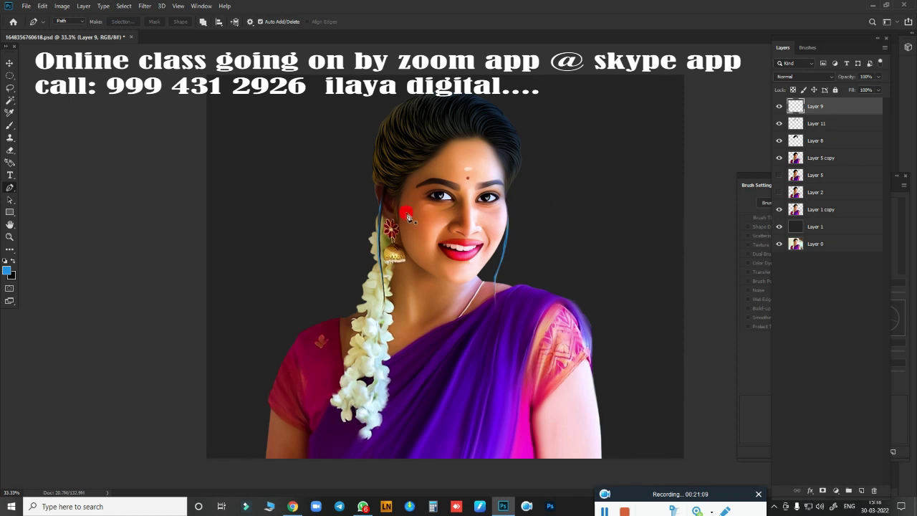
Create a new empty Layer 12 at the top, discarding a stray path and lasso.
{"action": "left_click_drag", "start_coordinate": [440, 227], "coordinate": [299, 316]}
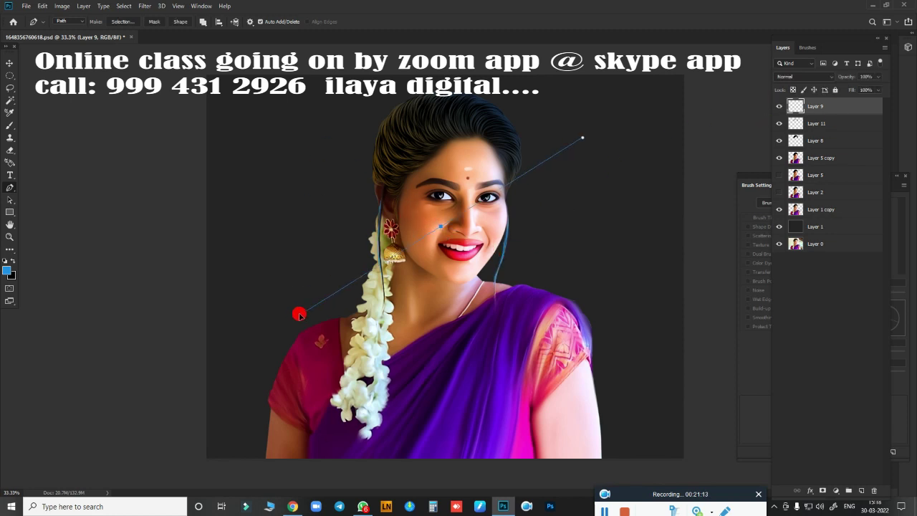
{"action": "key", "text": "l"}
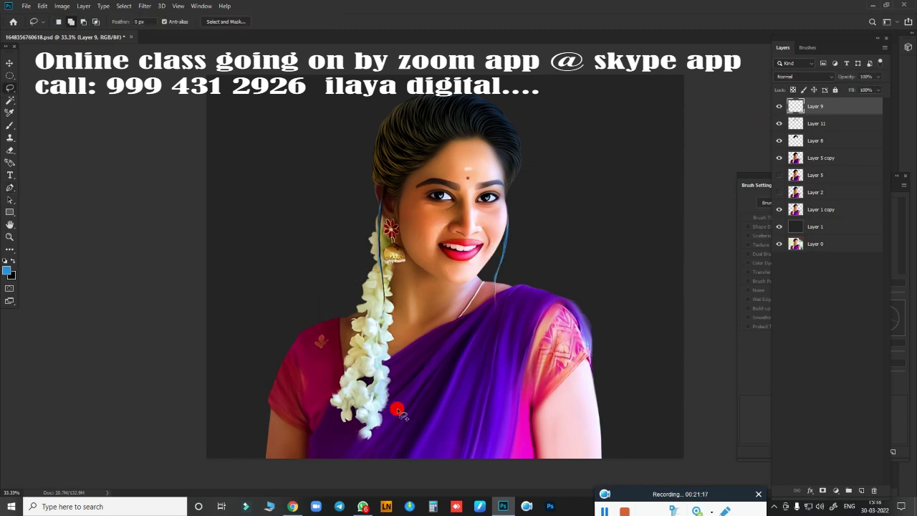
{"action": "key", "text": "ctrl+shift+alt+n"}
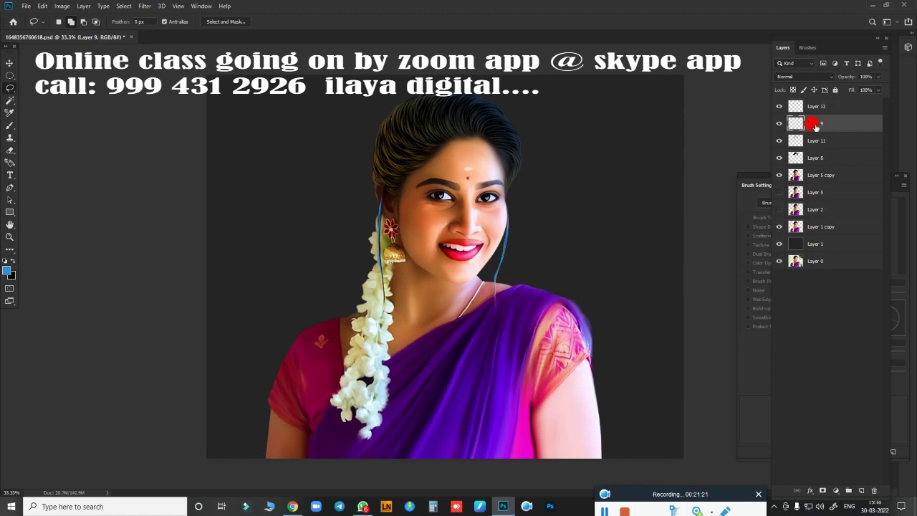
{"action": "left_click_drag", "start_coordinate": [430, 162], "coordinate": [399, 466]}
{"action": "left_click", "coordinate": [596, 301]}
{"action": "left_click", "coordinate": [820, 106]}
Open and cancel a Layer Style effect on Layer 12, then bring up Hue/Saturation.
{"action": "left_click", "coordinate": [810, 490]}
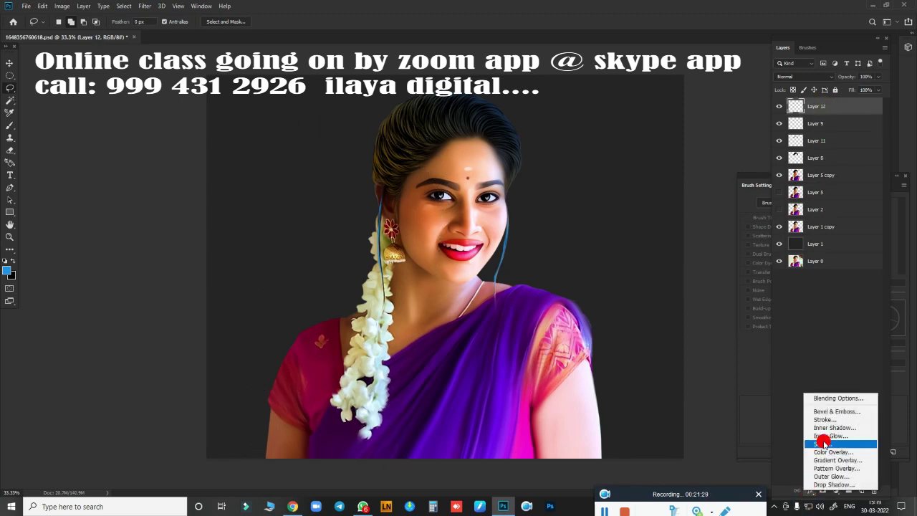
{"action": "left_click", "coordinate": [821, 458]}
{"action": "left_click", "coordinate": [859, 117]}
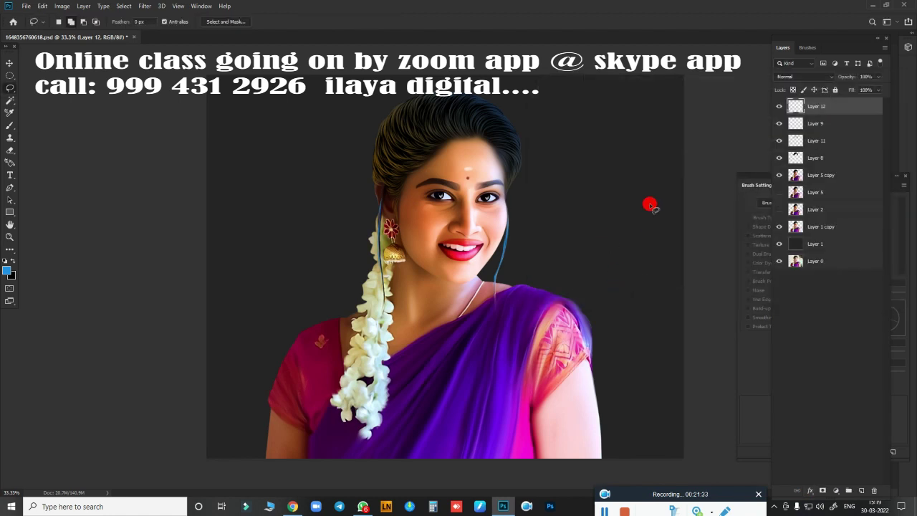
{"action": "key", "text": "ctrl+u"}
Drop Layer 12's hue shift and set Layer 9 to Hue +5, Saturation +38, Lightness -100.
{"action": "left_click_drag", "start_coordinate": [648, 223], "coordinate": [602, 245]}
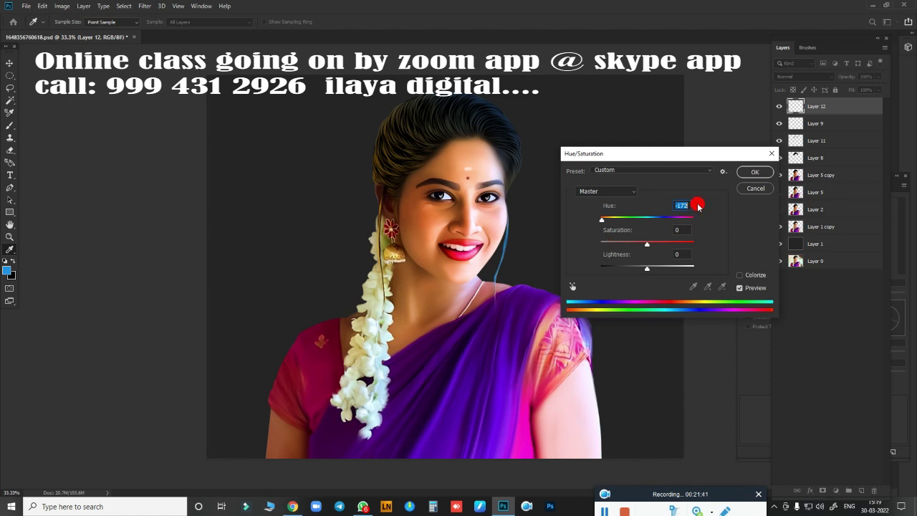
{"action": "left_click", "coordinate": [745, 173]}
{"action": "left_click", "coordinate": [810, 124]}
{"action": "key", "text": "ctrl+u"}
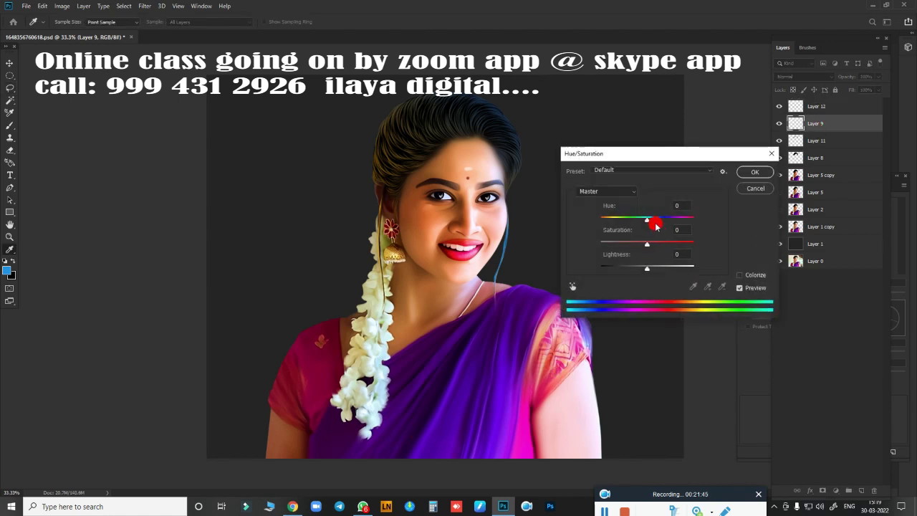
{"action": "mouse_move", "coordinate": [650, 221]}
{"action": "left_mouse_down"}
{"action": "mouse_move", "coordinate": [631, 235]}
{"action": "mouse_move", "coordinate": [659, 241]}
{"action": "mouse_move", "coordinate": [635, 247]}
{"action": "mouse_move", "coordinate": [623, 275]}
{"action": "left_mouse_up"}
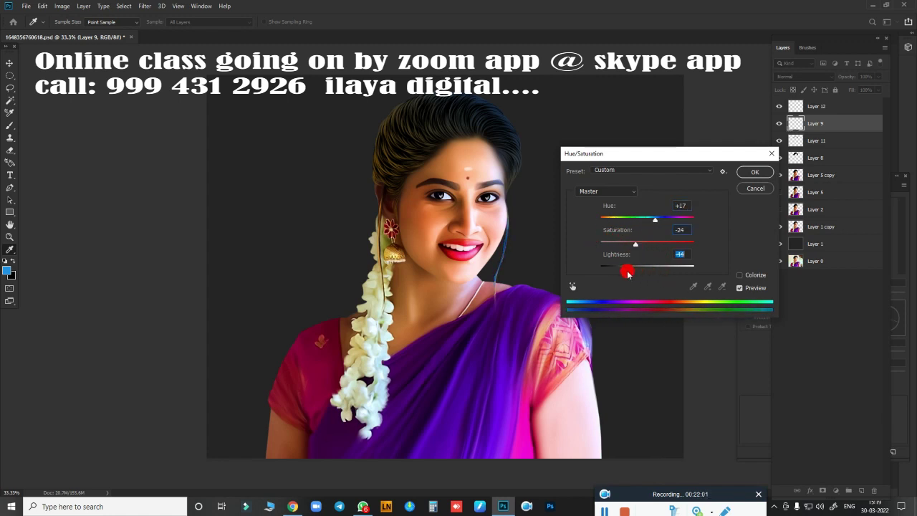
{"action": "left_click_drag", "start_coordinate": [635, 244], "coordinate": [654, 245]}
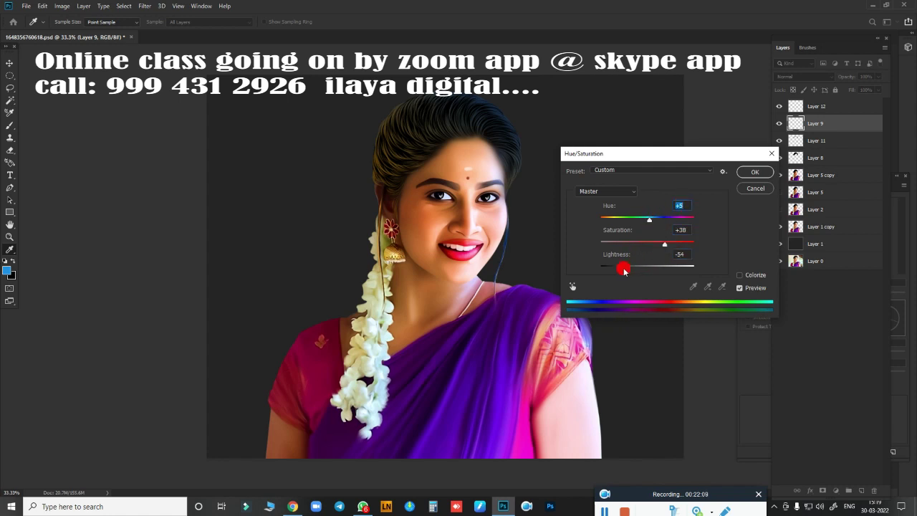
{"action": "left_click_drag", "start_coordinate": [624, 271], "coordinate": [601, 272]}
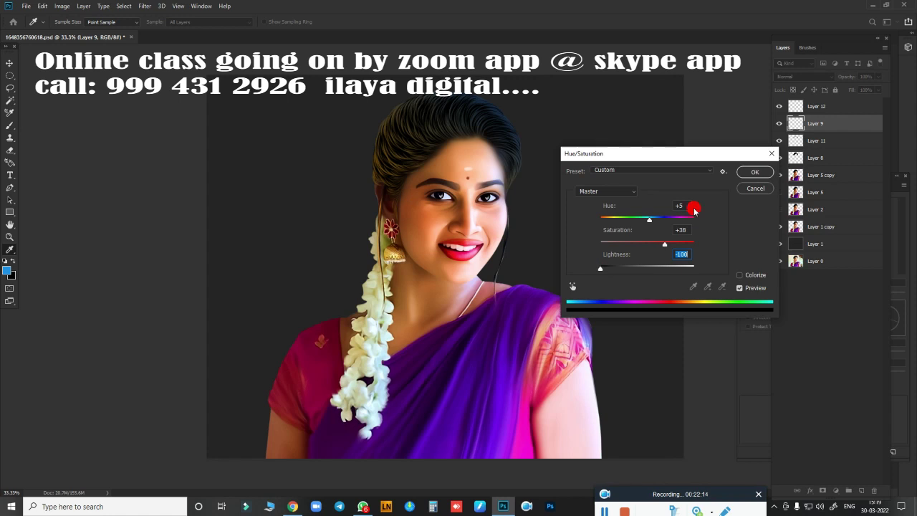
{"action": "left_click", "coordinate": [745, 173]}
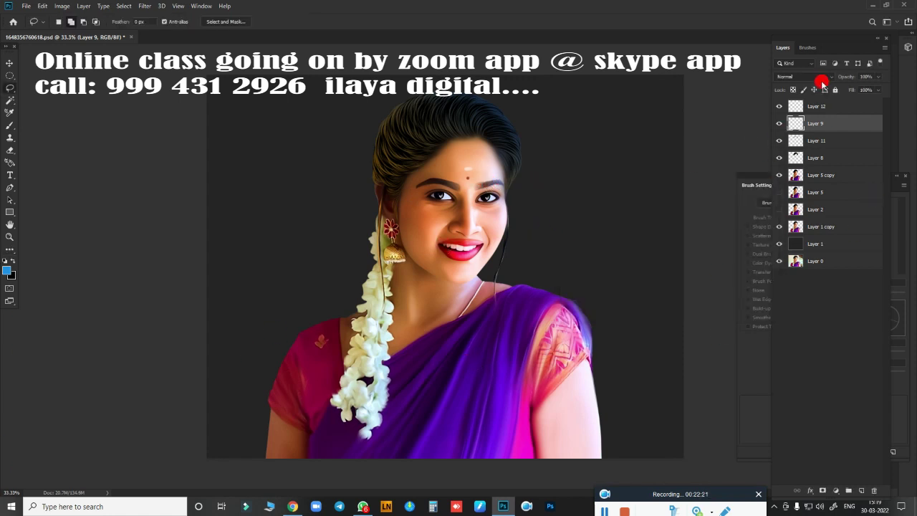
Merge Layers 9, 11 and 12 into one layer.
{"action": "left_click", "coordinate": [831, 106]}
{"action": "left_click", "coordinate": [828, 124], "text": "shift"}
{"action": "left_click", "coordinate": [831, 141], "text": "shift"}
{"action": "key", "text": "ctrl+e"}
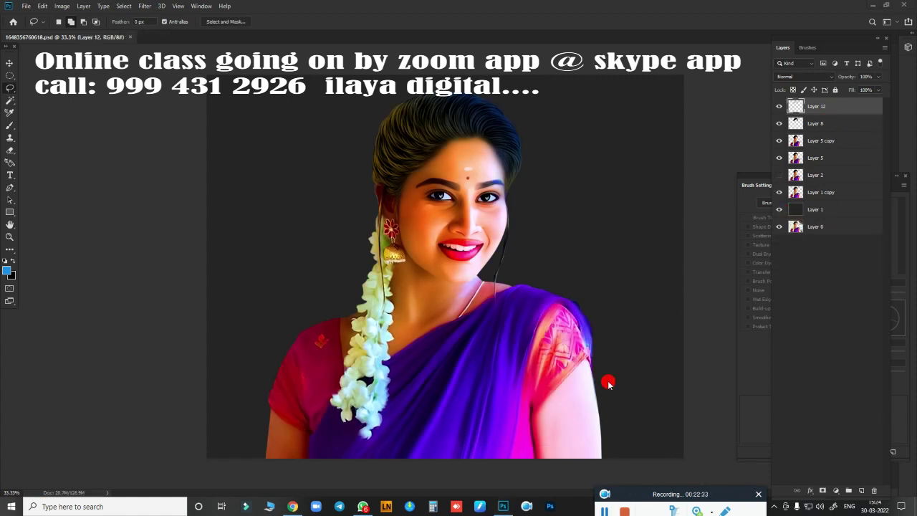
Reselect the hair, feather it 1 px, and push its highlights toward blue with Color Balance.
{"action": "key", "text": "ctrl+shift+d"}
{"action": "key", "text": "shift+F6"}
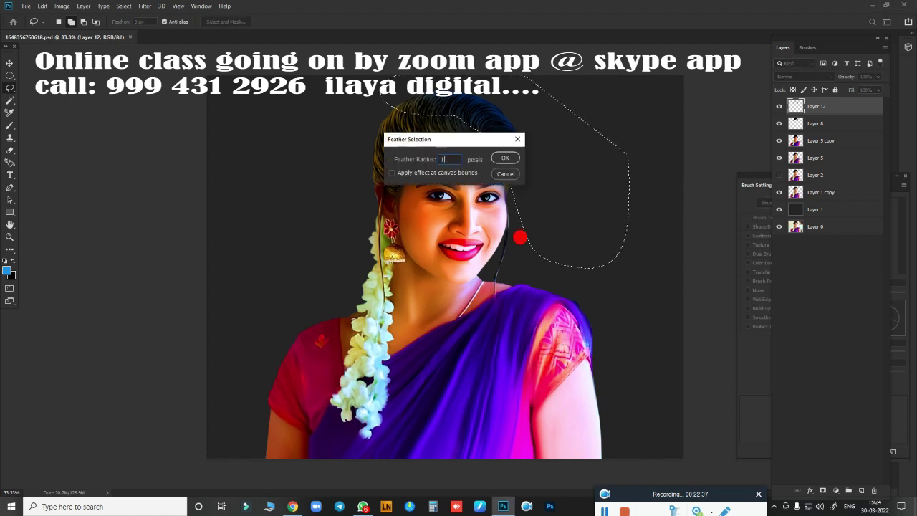
{"action": "key", "text": "Return"}
{"action": "key", "text": "ctrl+u"}
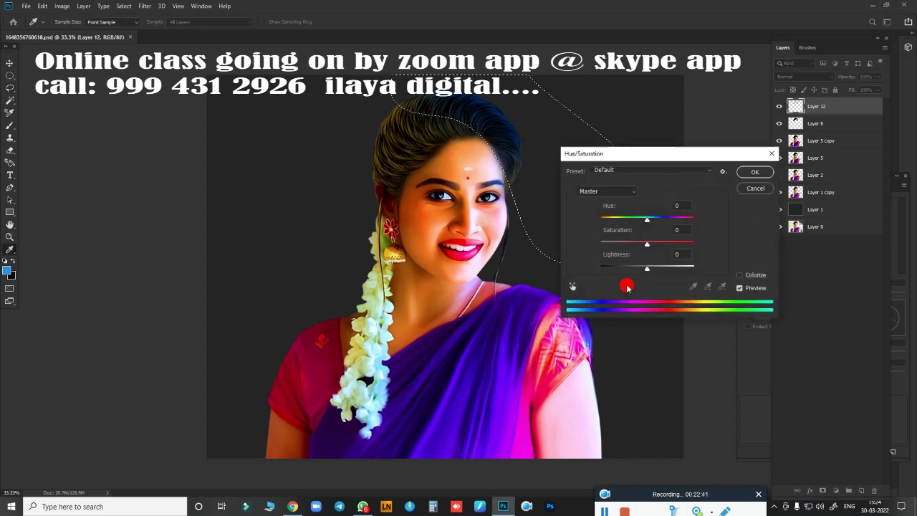
{"action": "left_click", "coordinate": [744, 197]}
{"action": "key", "text": "ctrl+b"}
{"action": "left_click", "coordinate": [669, 275]}
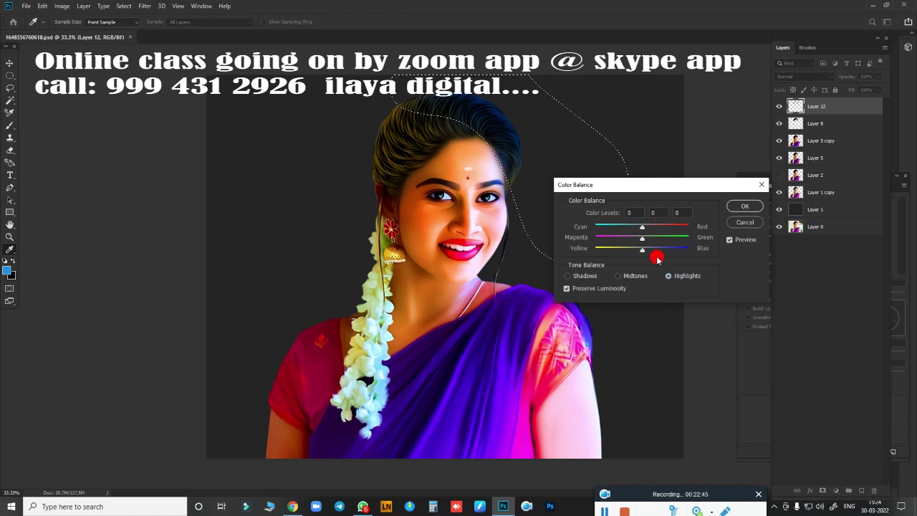
{"action": "mouse_move", "coordinate": [643, 248]}
{"action": "left_mouse_down"}
{"action": "mouse_move", "coordinate": [677, 253]}
{"action": "mouse_move", "coordinate": [599, 237]}
{"action": "mouse_move", "coordinate": [635, 233]}
{"action": "mouse_move", "coordinate": [653, 243]}
{"action": "mouse_move", "coordinate": [651, 226]}
{"action": "left_mouse_up"}
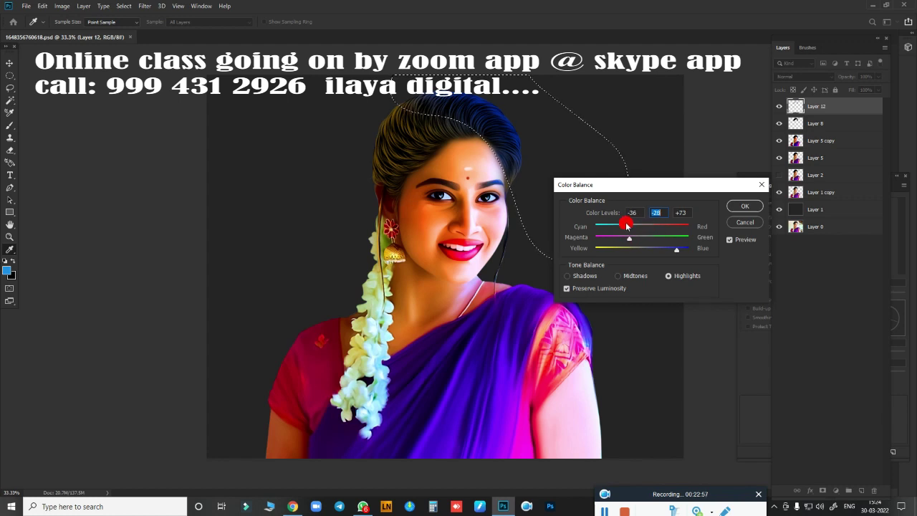
{"action": "key", "text": "Return"}
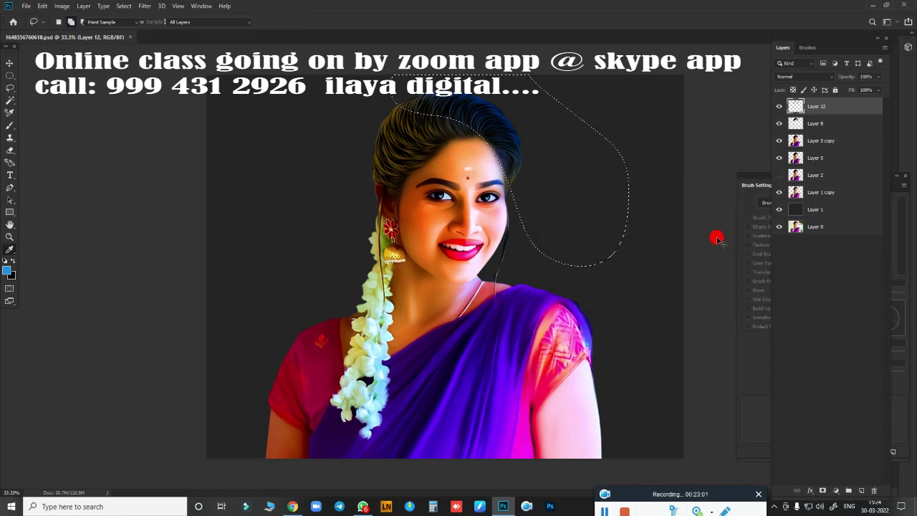
Shift the hair's hue to +72 with slightly lower lightness, then deselect.
{"action": "key", "text": "ctrl+u"}
{"action": "mouse_move", "coordinate": [647, 216]}
{"action": "left_mouse_down"}
{"action": "mouse_move", "coordinate": [613, 212]}
{"action": "mouse_move", "coordinate": [681, 213]}
{"action": "left_mouse_up"}
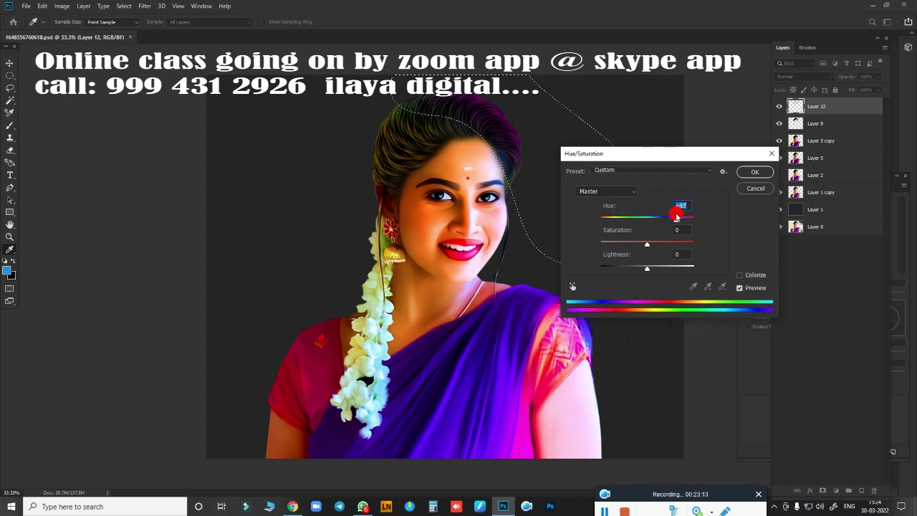
{"action": "mouse_move", "coordinate": [681, 213]}
{"action": "left_mouse_down"}
{"action": "mouse_move", "coordinate": [665, 217]}
{"action": "mouse_move", "coordinate": [675, 218]}
{"action": "left_mouse_up"}
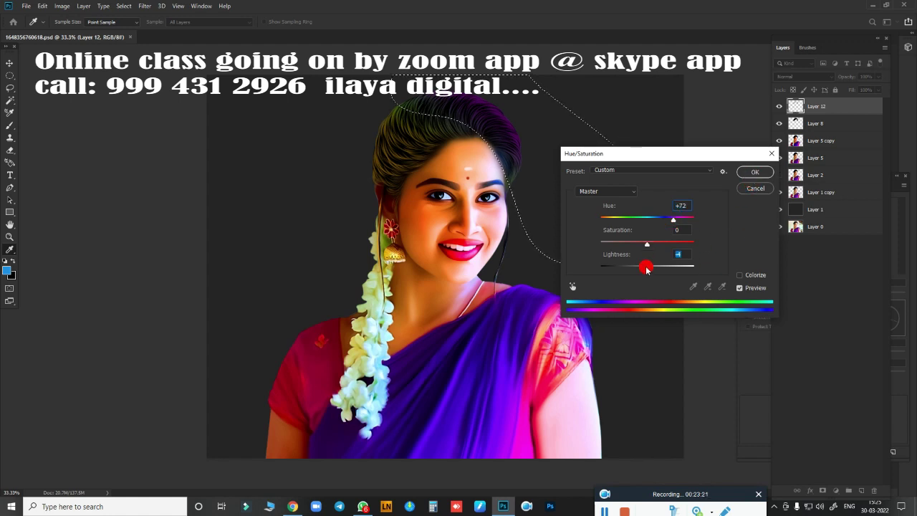
{"action": "left_click_drag", "start_coordinate": [647, 269], "coordinate": [635, 269]}
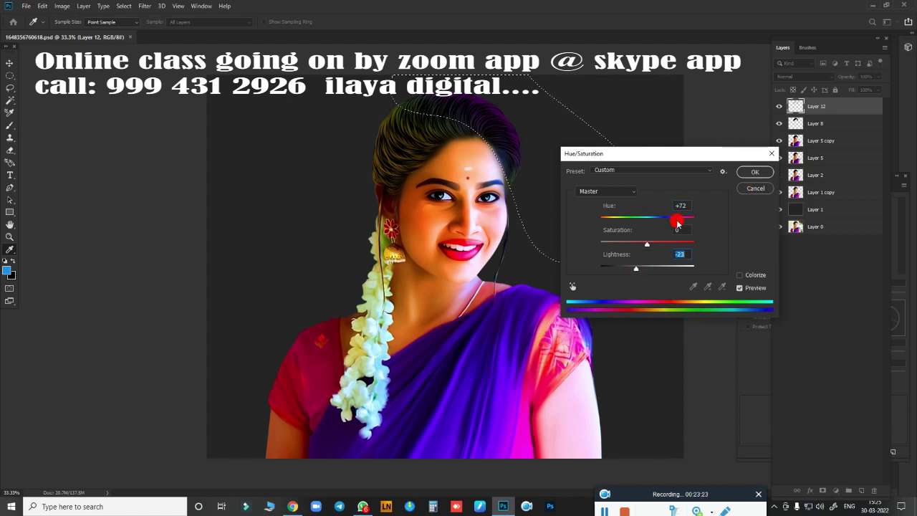
{"action": "left_click", "coordinate": [754, 171]}
{"action": "key", "text": "ctrl+d"}
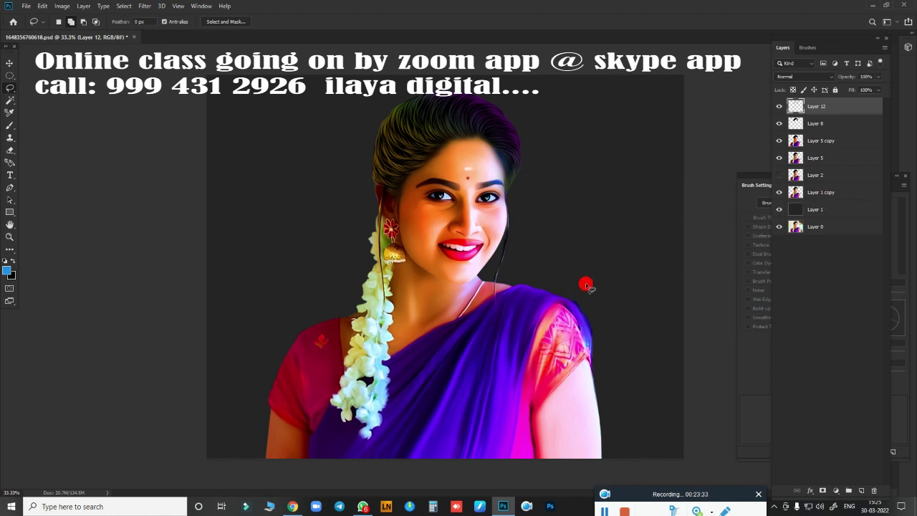
Add a new empty Layer 13, then zoom and rotate the view onto the face.
{"action": "left_click", "coordinate": [861, 490]}
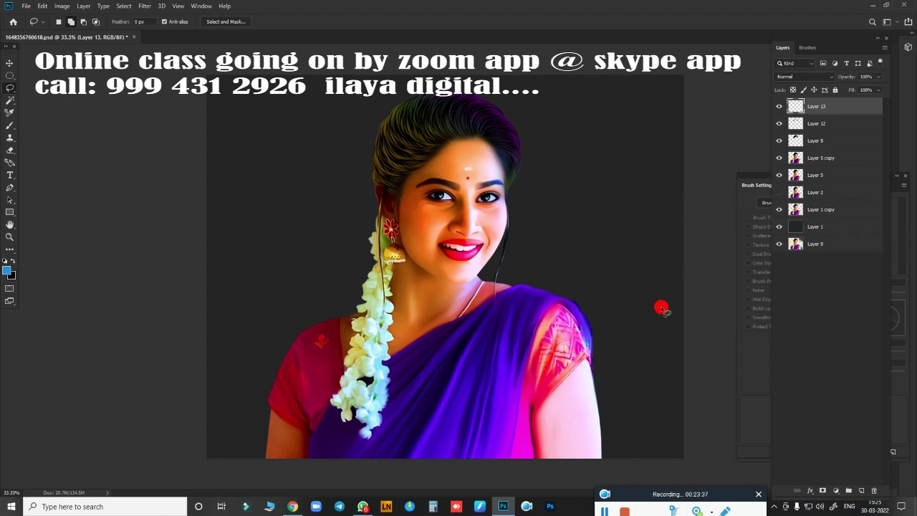
{"action": "left_click_drag", "start_coordinate": [660, 308], "coordinate": [442, 401]}
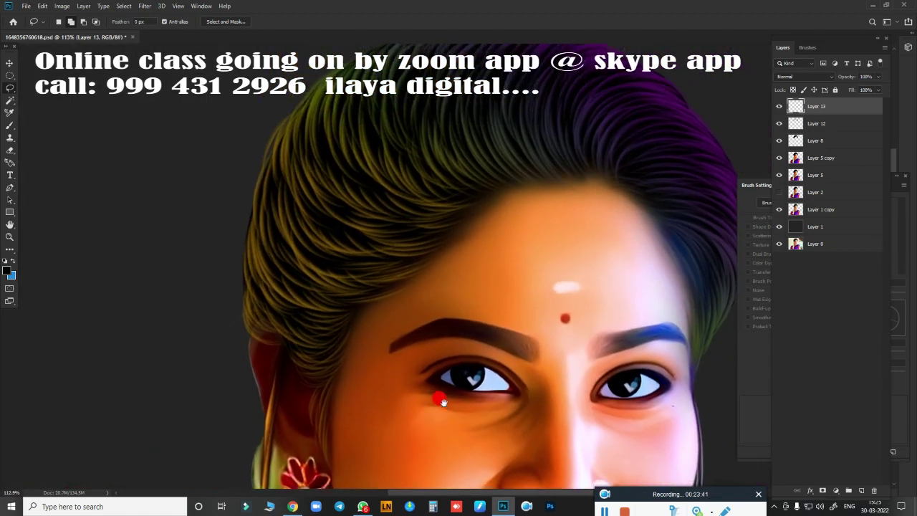
{"action": "key", "text": "r"}
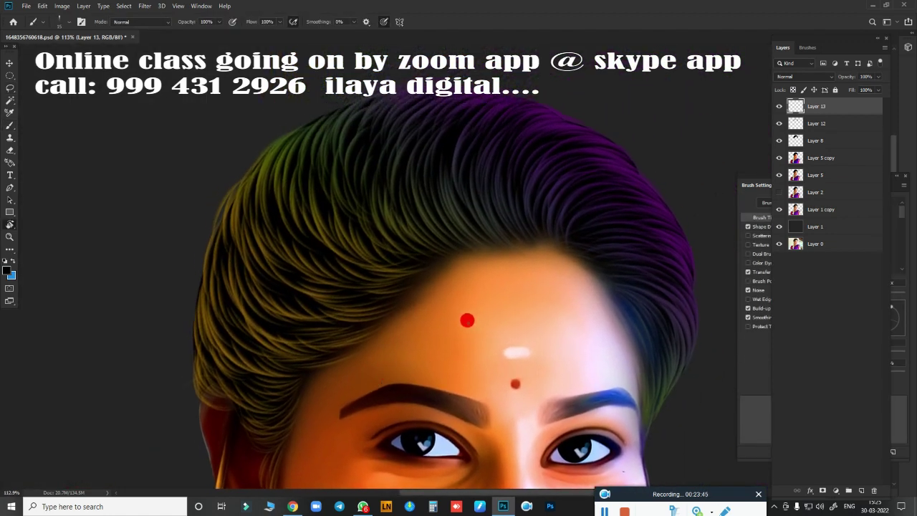
{"action": "mouse_move", "coordinate": [467, 317]}
{"action": "left_mouse_down"}
{"action": "mouse_move", "coordinate": [294, 303]}
{"action": "mouse_move", "coordinate": [306, 285]}
{"action": "mouse_move", "coordinate": [306, 254]}
{"action": "left_mouse_up"}
{"action": "scroll", "coordinate": [403, 277], "scroll_direction": "up", "scroll_amount": 3}
Brush thin hair strands along the forehead hairline.
{"action": "key", "text": "b"}
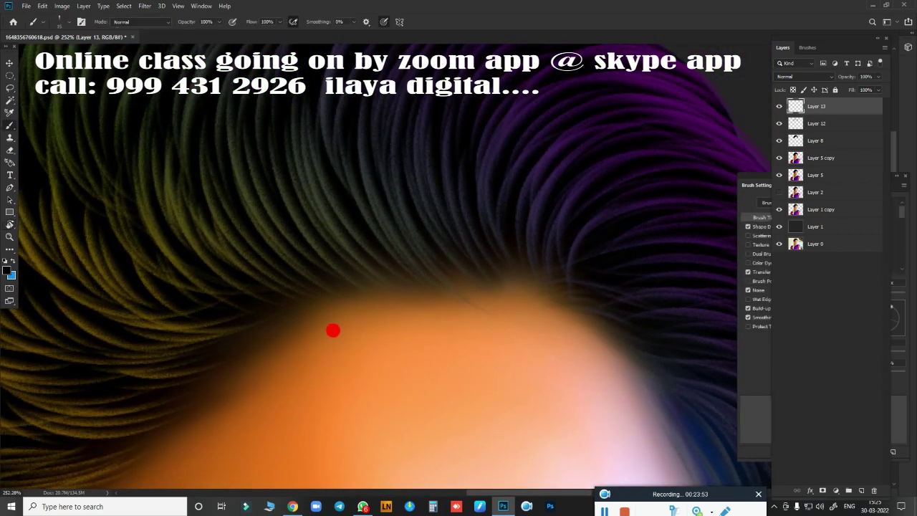
{"action": "left_click_drag", "start_coordinate": [458, 299], "coordinate": [315, 324]}
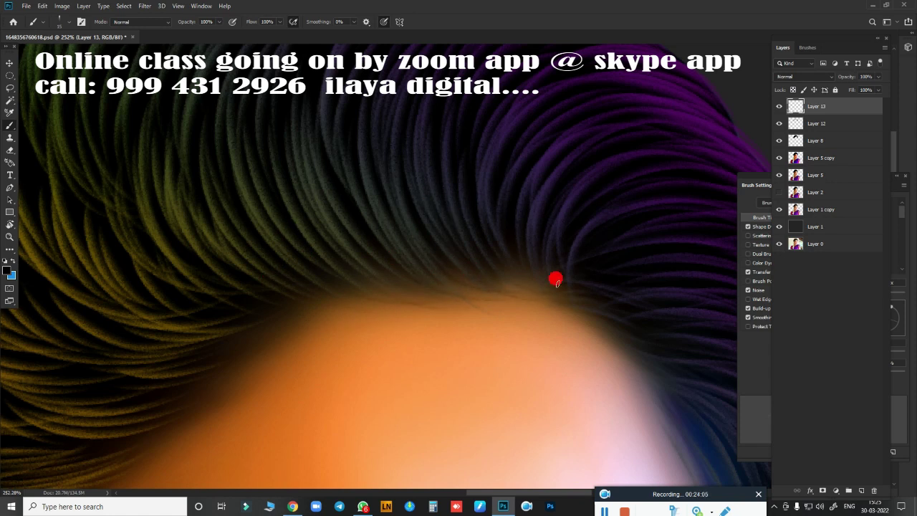
{"action": "left_click_drag", "start_coordinate": [394, 306], "coordinate": [324, 318]}
{"action": "mouse_move", "coordinate": [474, 288]}
{"action": "left_mouse_down"}
{"action": "mouse_move", "coordinate": [351, 315]}
{"action": "mouse_move", "coordinate": [360, 305]}
{"action": "left_mouse_up"}
{"action": "mouse_move", "coordinate": [526, 298]}
{"action": "left_mouse_down"}
{"action": "mouse_move", "coordinate": [461, 314]}
{"action": "mouse_move", "coordinate": [343, 262]}
{"action": "left_mouse_up"}
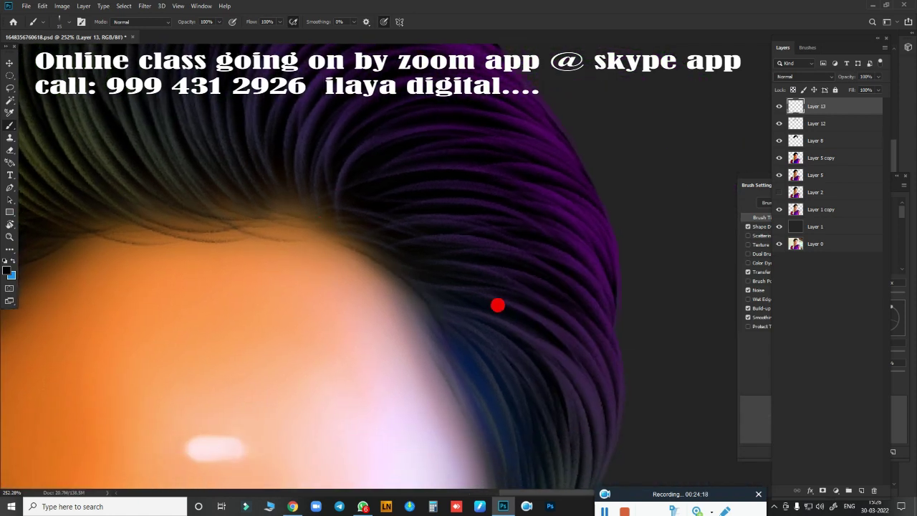
{"action": "scroll", "coordinate": [497, 303], "scroll_direction": "down", "scroll_amount": 5}
{"action": "scroll", "coordinate": [445, 196], "scroll_direction": "up", "scroll_amount": 2}
{"action": "scroll", "coordinate": [467, 272], "scroll_direction": "up", "scroll_amount": 2}
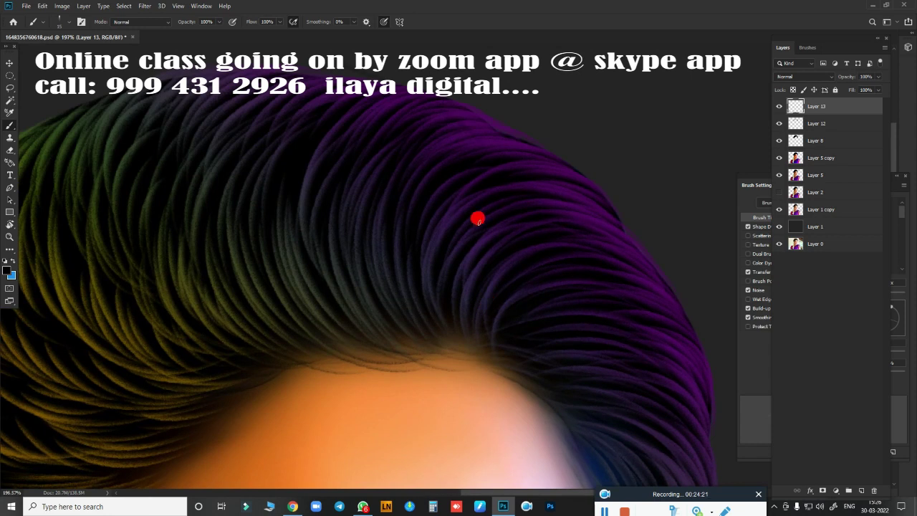
{"action": "scroll", "coordinate": [491, 189], "scroll_direction": "down", "scroll_amount": 5}
{"action": "scroll", "coordinate": [649, 202], "scroll_direction": "down", "scroll_amount": 3}
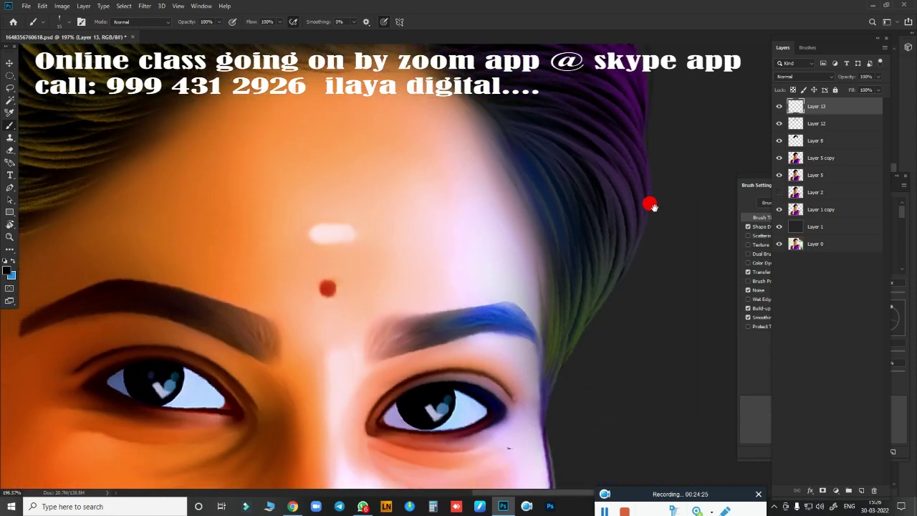
{"action": "scroll", "coordinate": [485, 219], "scroll_direction": "up", "scroll_amount": 2}
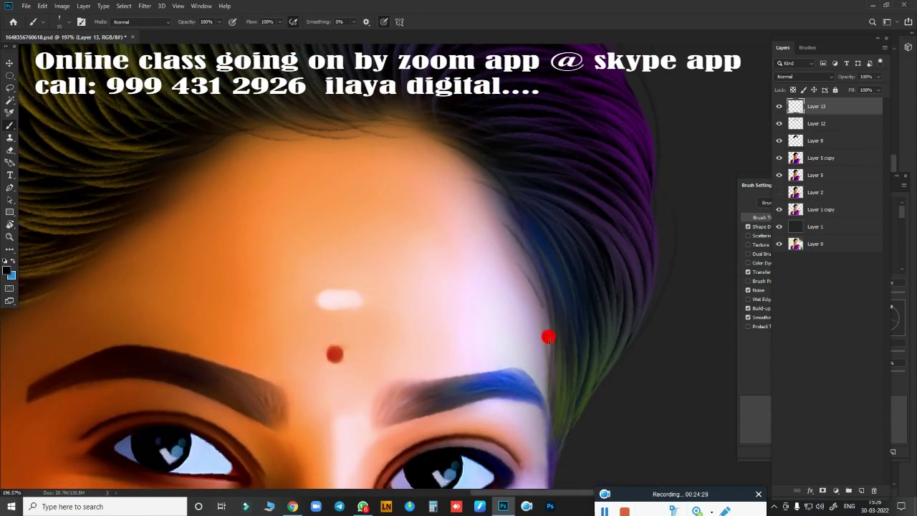
{"action": "scroll", "coordinate": [477, 260], "scroll_direction": "down", "scroll_amount": 3}
{"action": "scroll", "coordinate": [575, 286], "scroll_direction": "left", "scroll_amount": 5}
{"action": "scroll", "coordinate": [575, 285], "scroll_direction": "up", "scroll_amount": 3}
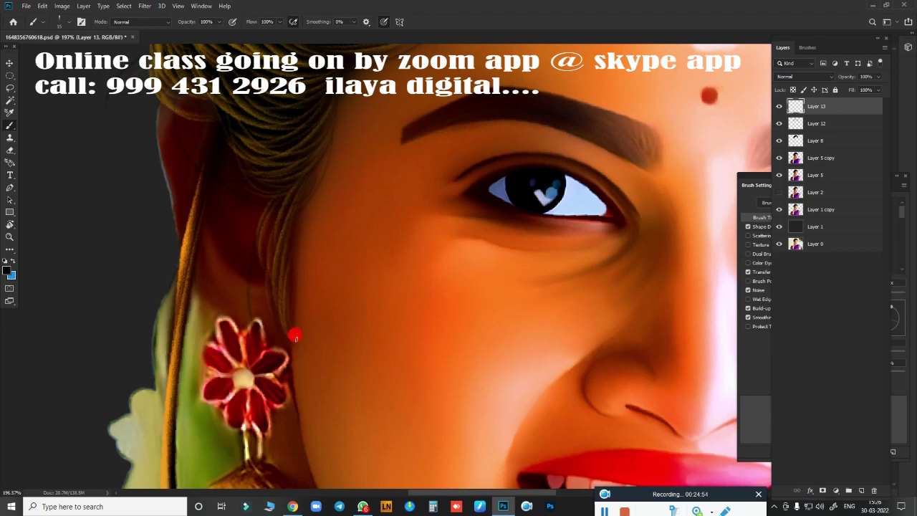
{"action": "scroll", "coordinate": [329, 326], "scroll_direction": "down", "scroll_amount": 2}
{"action": "scroll", "coordinate": [365, 369], "scroll_direction": "up", "scroll_amount": 3}
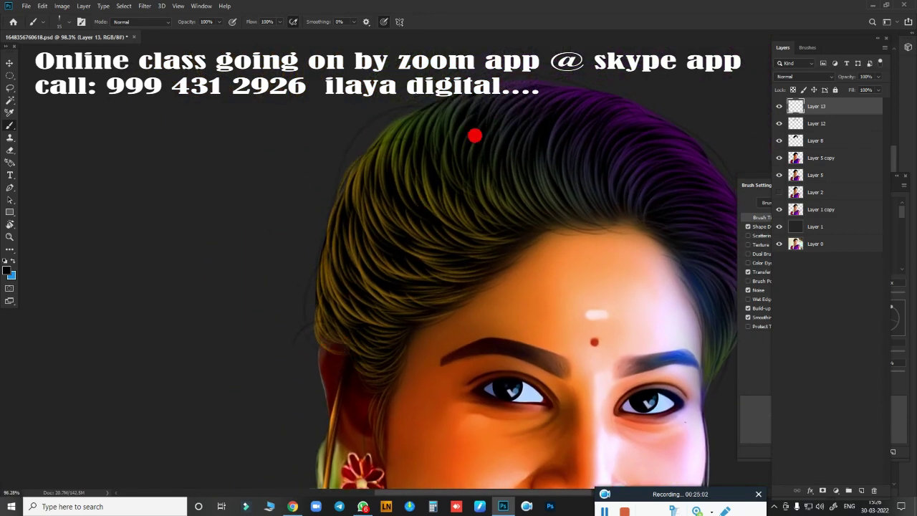
Send Layer 13 one step down with Ctrl+[ so it sits below Layer 12.
{"action": "key", "text": "ctrl+bracketleft"}
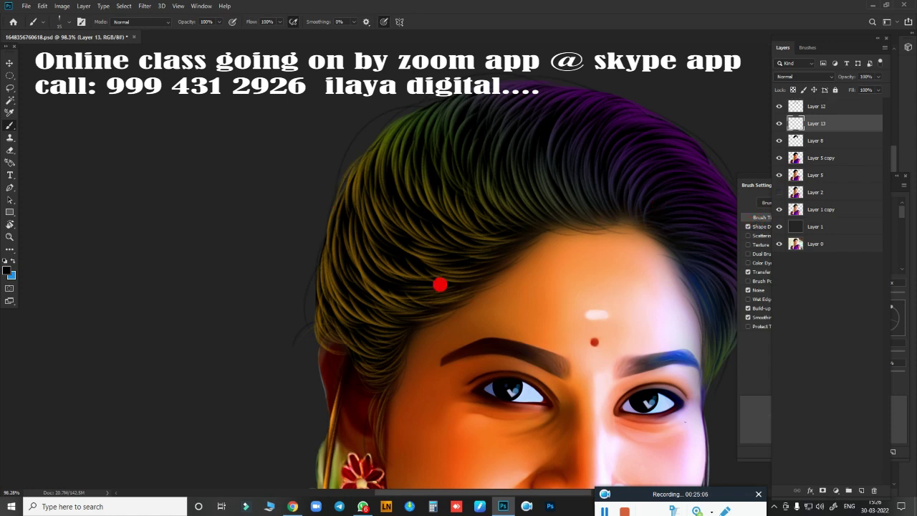
{"action": "scroll", "coordinate": [516, 265], "scroll_direction": "up", "scroll_amount": 2}
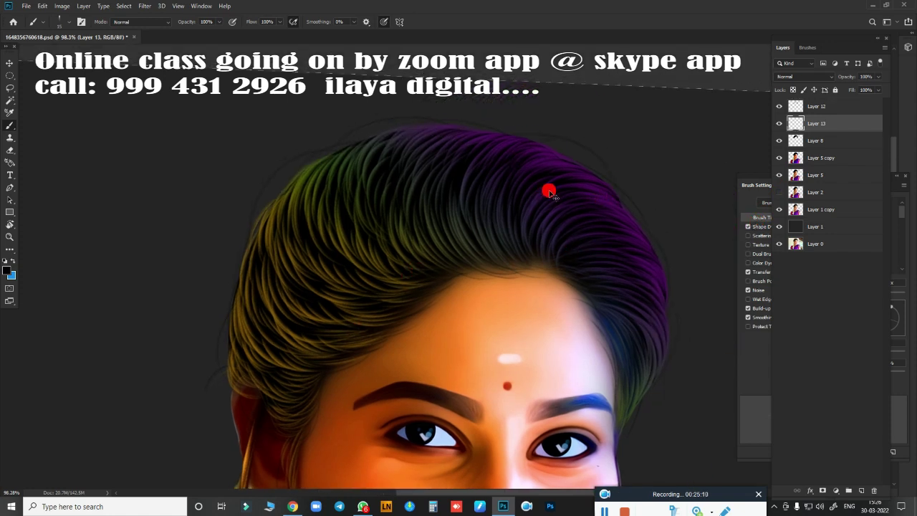
{"action": "scroll", "coordinate": [555, 261], "scroll_direction": "down", "scroll_amount": 3}
{"action": "scroll", "coordinate": [448, 241], "scroll_direction": "left", "scroll_amount": 2}
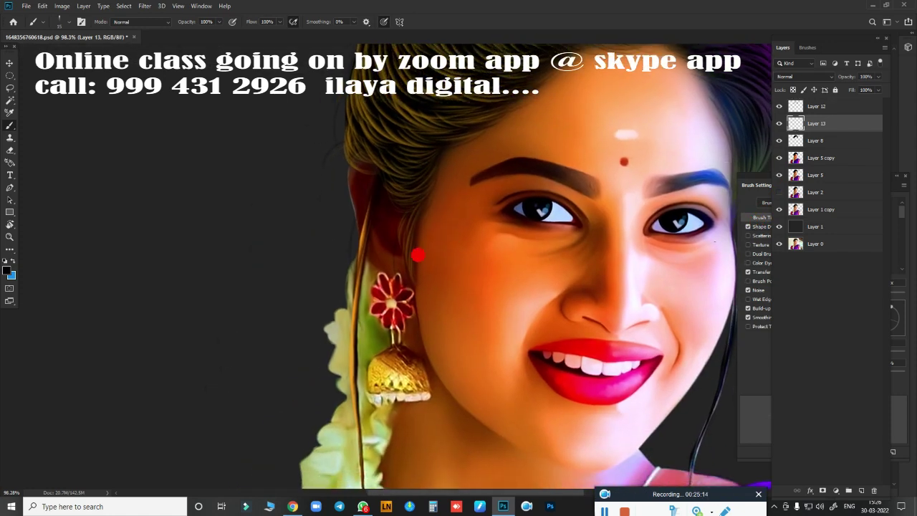
{"action": "scroll", "coordinate": [418, 255], "scroll_direction": "down", "scroll_amount": 2}
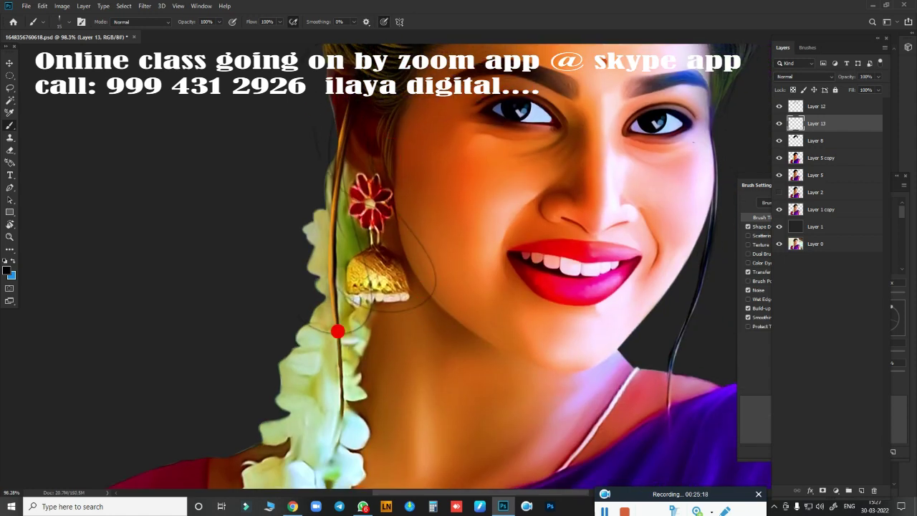
{"action": "scroll", "coordinate": [337, 332], "scroll_direction": "down", "scroll_amount": 2}
{"action": "scroll", "coordinate": [301, 358], "scroll_direction": "right", "scroll_amount": 2}
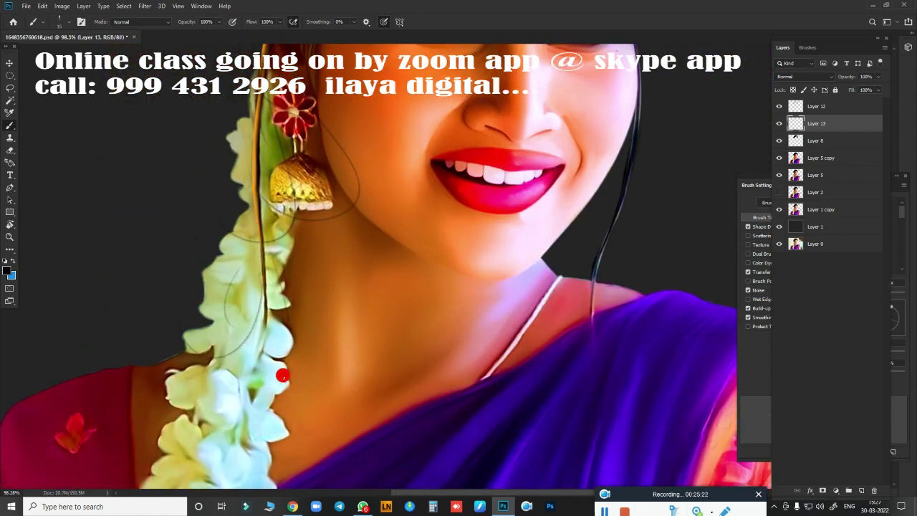
{"action": "scroll", "coordinate": [279, 387], "scroll_direction": "right", "scroll_amount": 2}
{"action": "scroll", "coordinate": [544, 315], "scroll_direction": "up", "scroll_amount": 3}
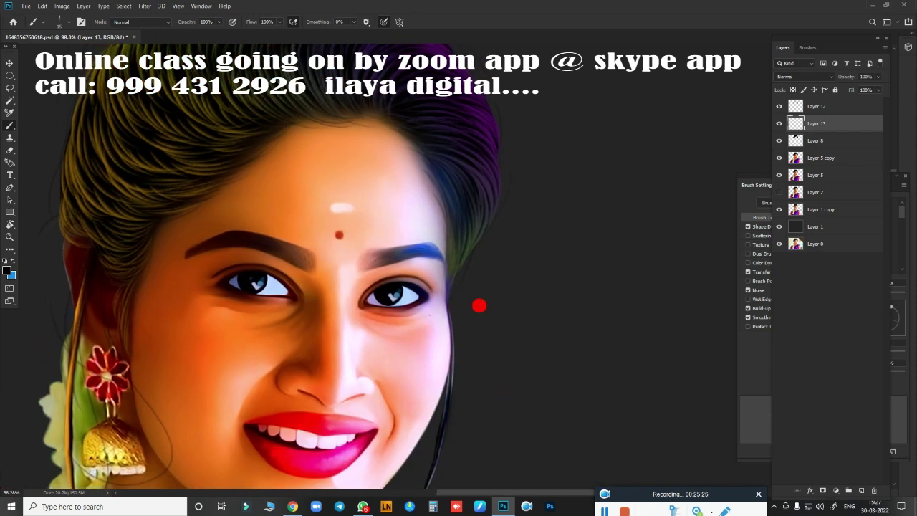
{"action": "scroll", "coordinate": [545, 390], "scroll_direction": "down", "scroll_amount": 3}
{"action": "scroll", "coordinate": [508, 332], "scroll_direction": "up", "scroll_amount": 2}
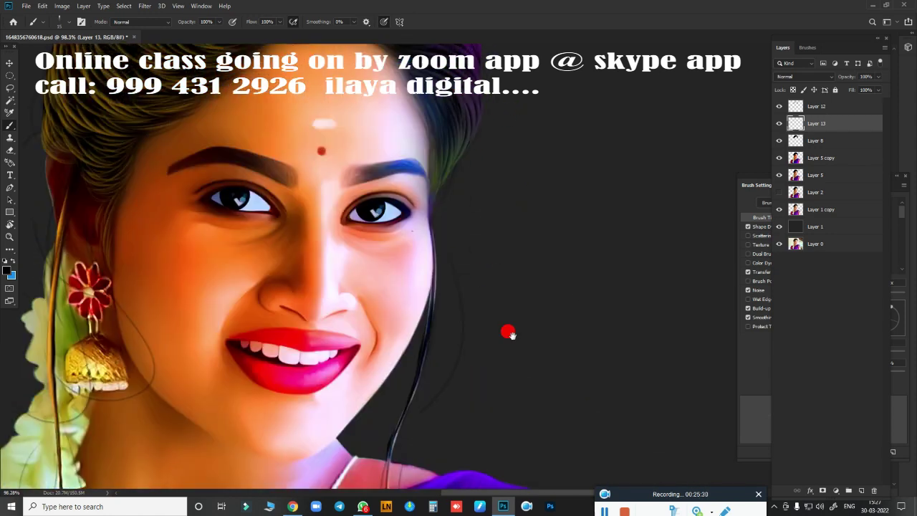
{"action": "scroll", "coordinate": [501, 329], "scroll_direction": "up", "scroll_amount": 2}
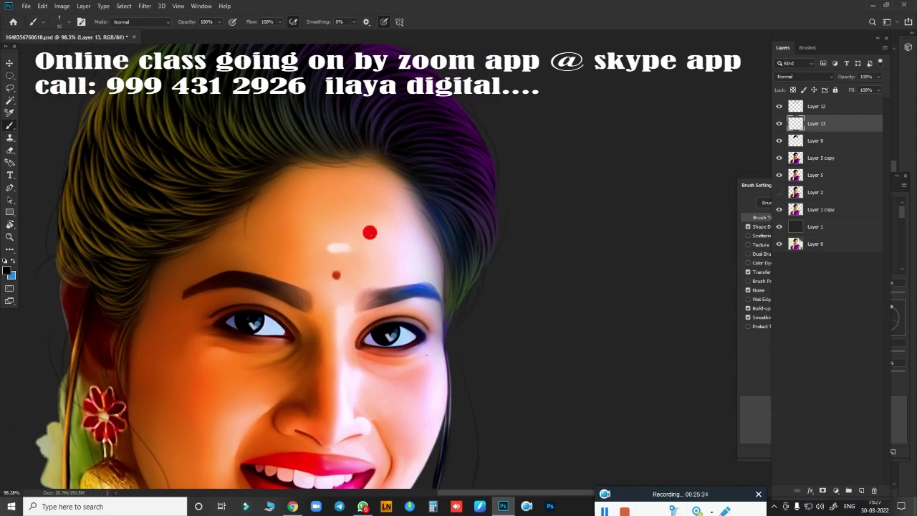
{"action": "scroll", "coordinate": [423, 307], "scroll_direction": "down", "scroll_amount": 2}
{"action": "scroll", "coordinate": [429, 316], "scroll_direction": "down", "scroll_amount": 2}
{"action": "scroll", "coordinate": [382, 135], "scroll_direction": "up", "scroll_amount": 5}
{"action": "scroll", "coordinate": [620, 213], "scroll_direction": "down", "scroll_amount": 2}
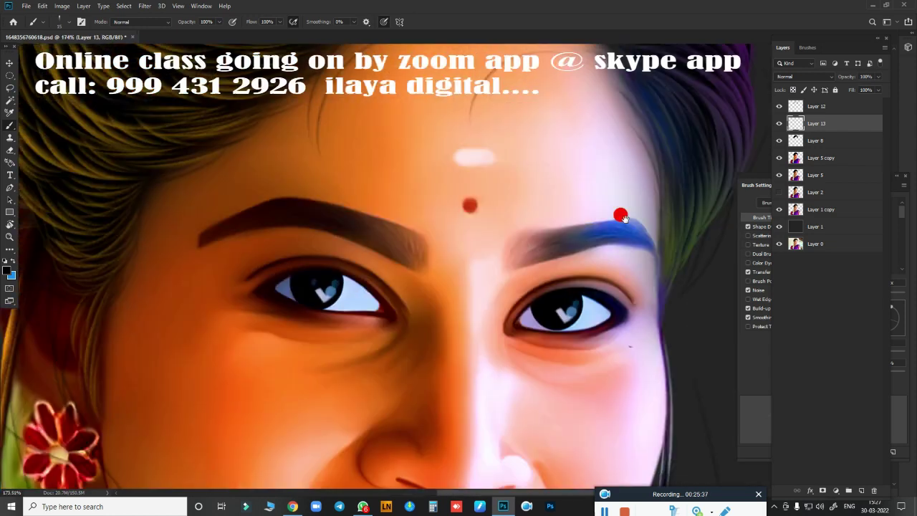
{"action": "scroll", "coordinate": [487, 108], "scroll_direction": "up", "scroll_amount": 2}
{"action": "scroll", "coordinate": [298, 226], "scroll_direction": "down", "scroll_amount": 3}
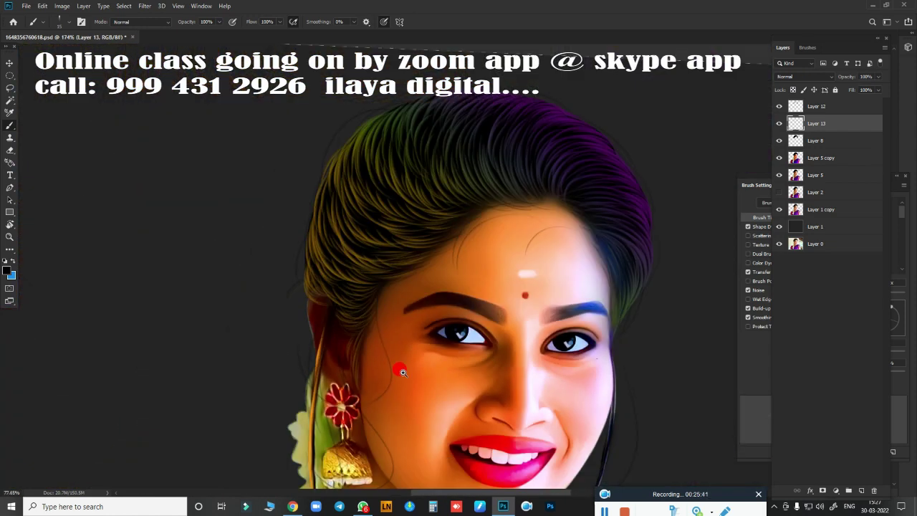
{"action": "scroll", "coordinate": [395, 368], "scroll_direction": "down", "scroll_amount": 2}
{"action": "scroll", "coordinate": [430, 251], "scroll_direction": "up", "scroll_amount": 6}
Paint fine dark hair strokes on one eyebrow's outer end and the other eyebrow's inner part.
{"action": "left_click_drag", "start_coordinate": [451, 273], "coordinate": [516, 441]}
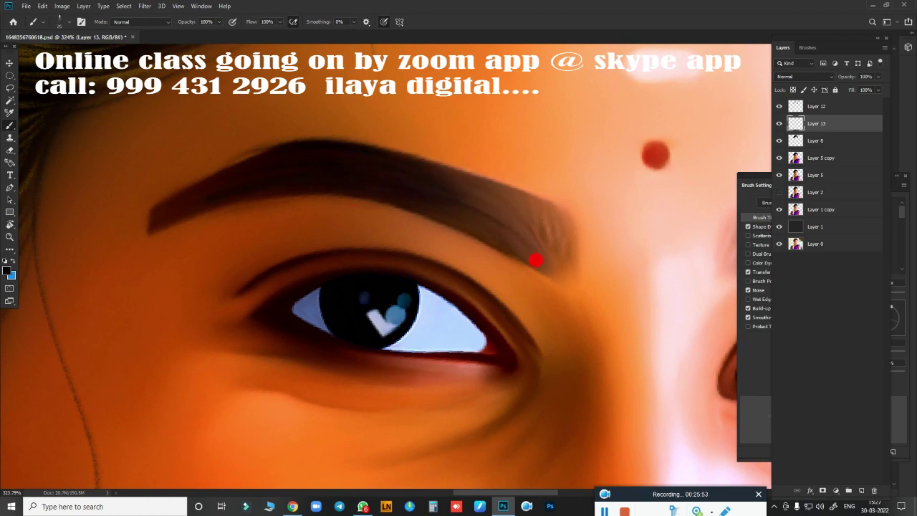
{"action": "mouse_move", "coordinate": [390, 210]}
{"action": "left_mouse_down"}
{"action": "mouse_move", "coordinate": [485, 191]}
{"action": "mouse_move", "coordinate": [552, 255]}
{"action": "mouse_move", "coordinate": [479, 216]}
{"action": "left_mouse_up"}
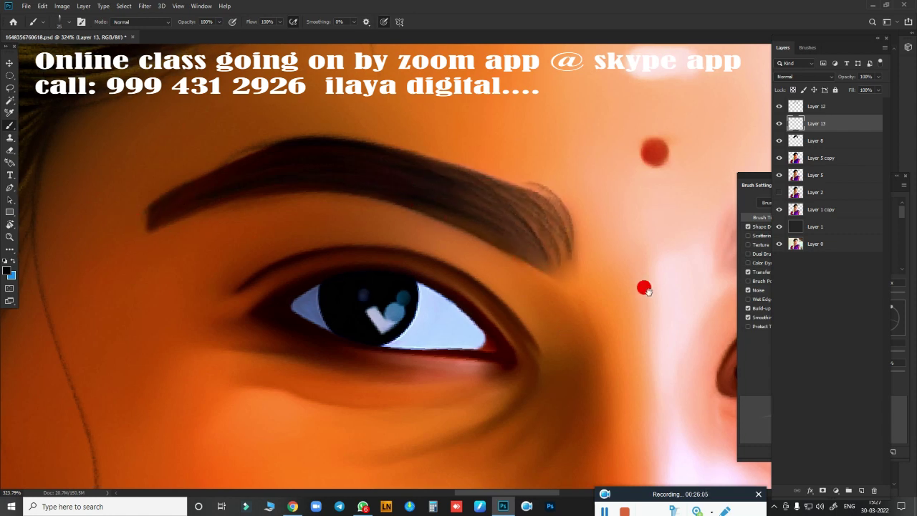
{"action": "mouse_move", "coordinate": [642, 287]}
{"action": "left_mouse_down"}
{"action": "mouse_move", "coordinate": [215, 328]}
{"action": "mouse_move", "coordinate": [240, 313]}
{"action": "mouse_move", "coordinate": [211, 319]}
{"action": "mouse_move", "coordinate": [252, 278]}
{"action": "mouse_move", "coordinate": [225, 271]}
{"action": "mouse_move", "coordinate": [260, 258]}
{"action": "left_mouse_up"}
{"action": "left_click_drag", "start_coordinate": [212, 314], "coordinate": [237, 265]}
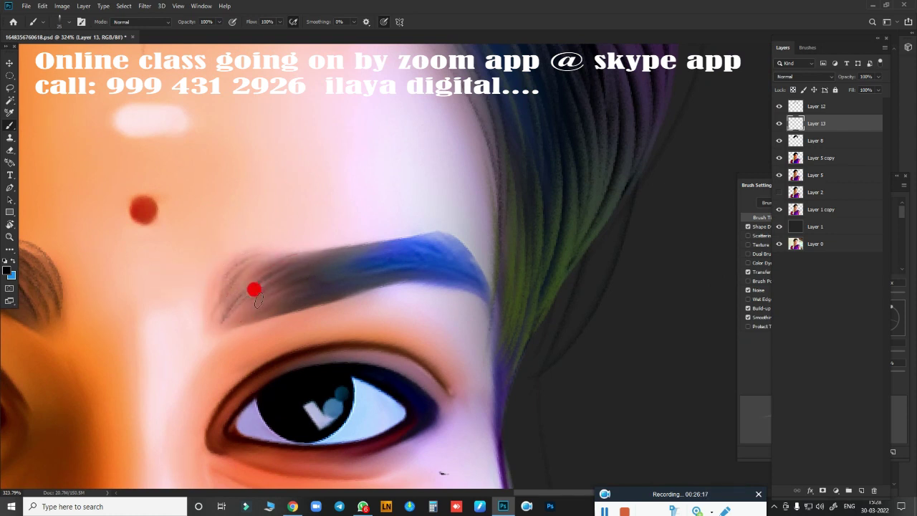
{"action": "mouse_move", "coordinate": [217, 324]}
{"action": "left_mouse_down"}
{"action": "mouse_move", "coordinate": [407, 273]}
{"action": "mouse_move", "coordinate": [292, 286]}
{"action": "left_mouse_up"}
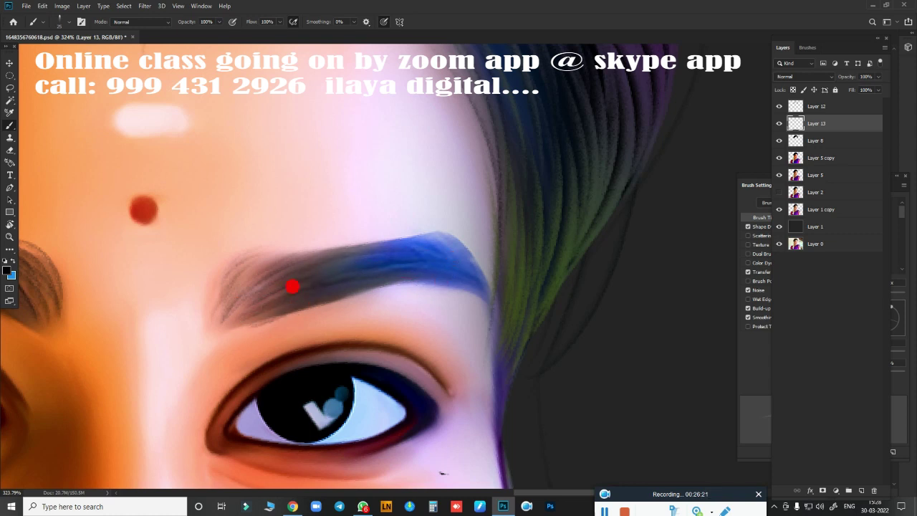
{"action": "mouse_move", "coordinate": [439, 292]}
{"action": "left_mouse_down"}
{"action": "mouse_move", "coordinate": [442, 273]}
{"action": "mouse_move", "coordinate": [356, 279]}
{"action": "mouse_move", "coordinate": [401, 293]}
{"action": "mouse_move", "coordinate": [381, 233]}
{"action": "mouse_move", "coordinate": [268, 326]}
{"action": "left_mouse_up"}
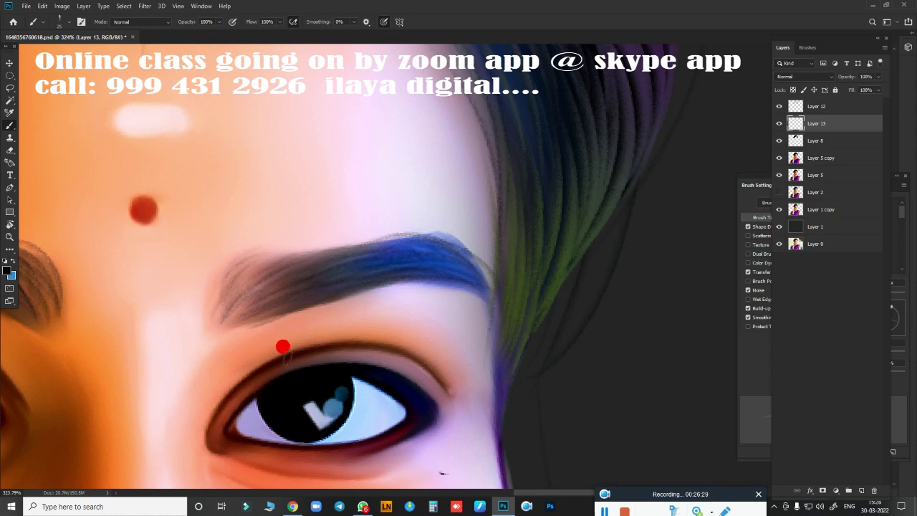
Switch the brush colour to blue and add bluish strands along both eyebrows.
{"action": "key", "text": "x"}
{"action": "left_click_drag", "start_coordinate": [382, 256], "coordinate": [218, 322]}
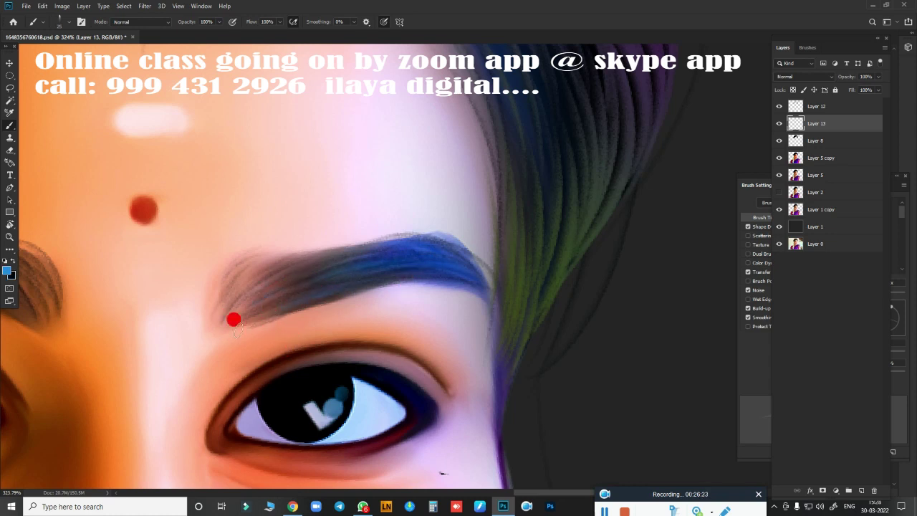
{"action": "left_click_drag", "start_coordinate": [273, 304], "coordinate": [761, 304]}
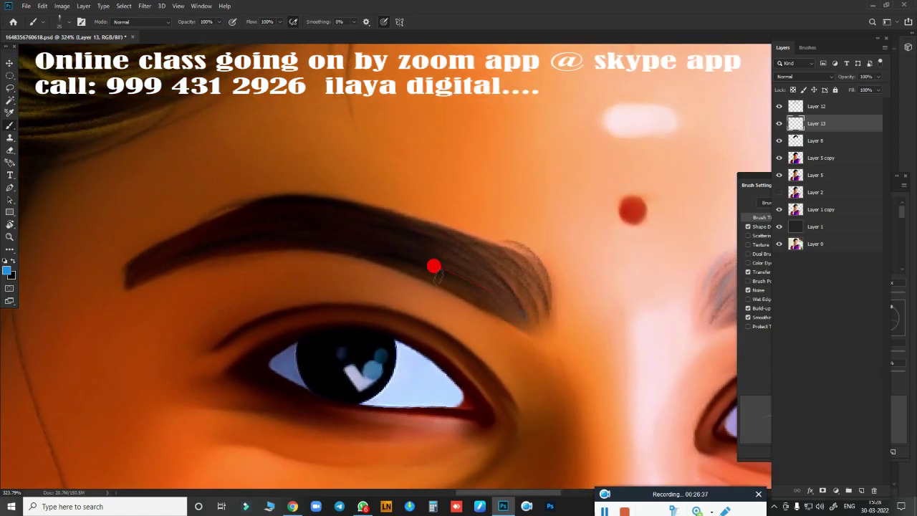
{"action": "left_click_drag", "start_coordinate": [280, 239], "coordinate": [408, 289]}
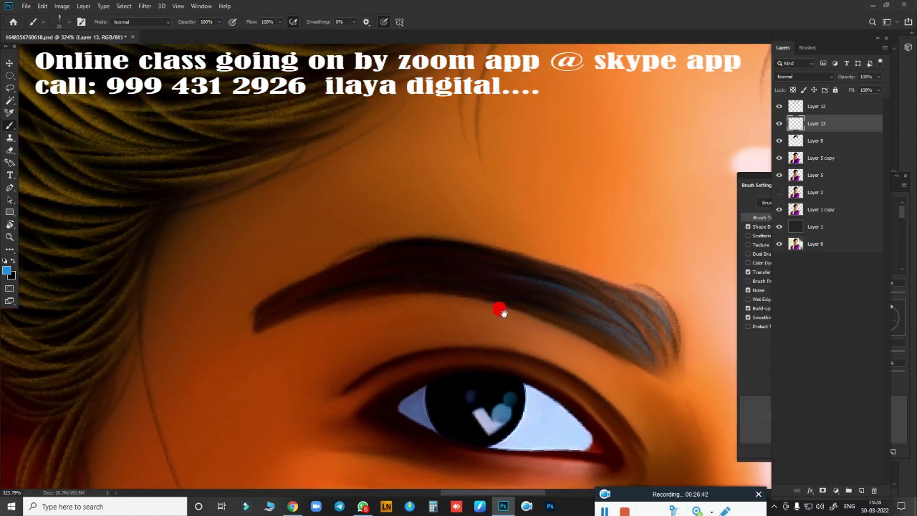
{"action": "left_click_drag", "start_coordinate": [281, 315], "coordinate": [407, 287]}
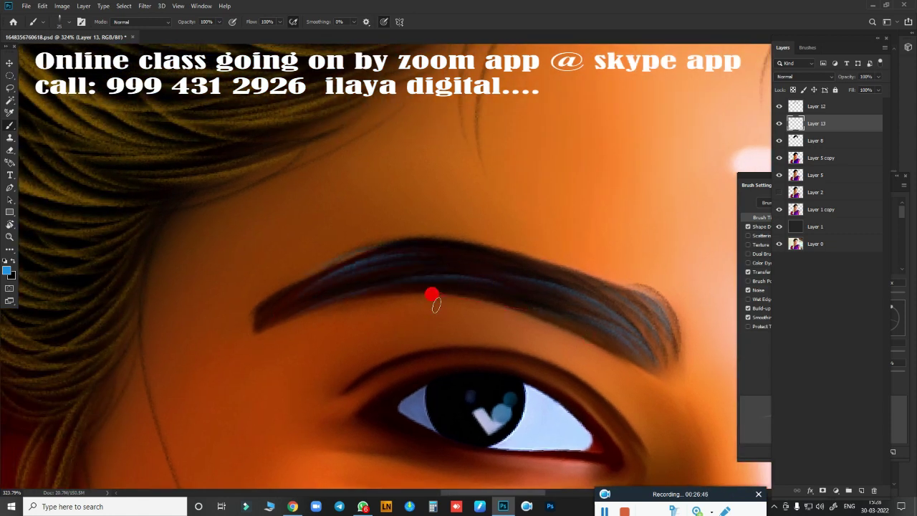
{"action": "scroll", "coordinate": [528, 323], "scroll_direction": "down", "scroll_amount": 5}
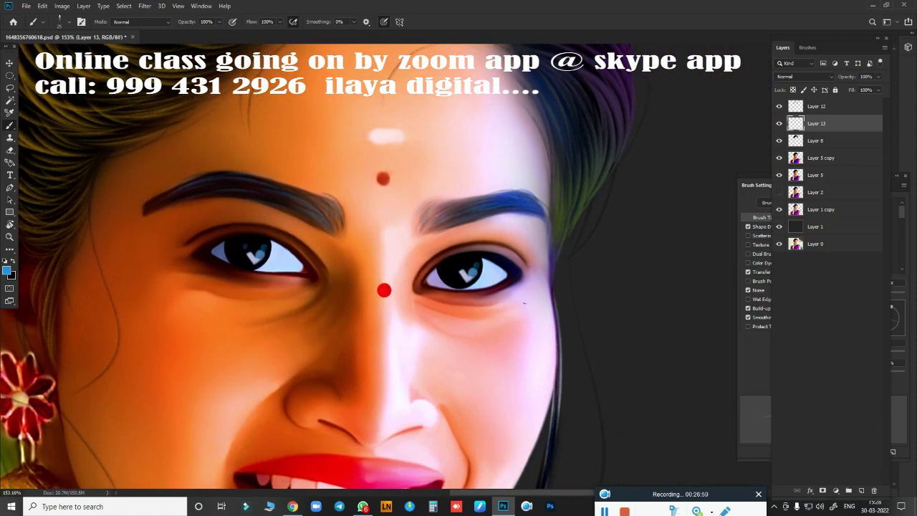
Set the foreground colour to a pale near-white (f2f5e5).
{"action": "scroll", "coordinate": [393, 329], "scroll_direction": "down", "scroll_amount": 4}
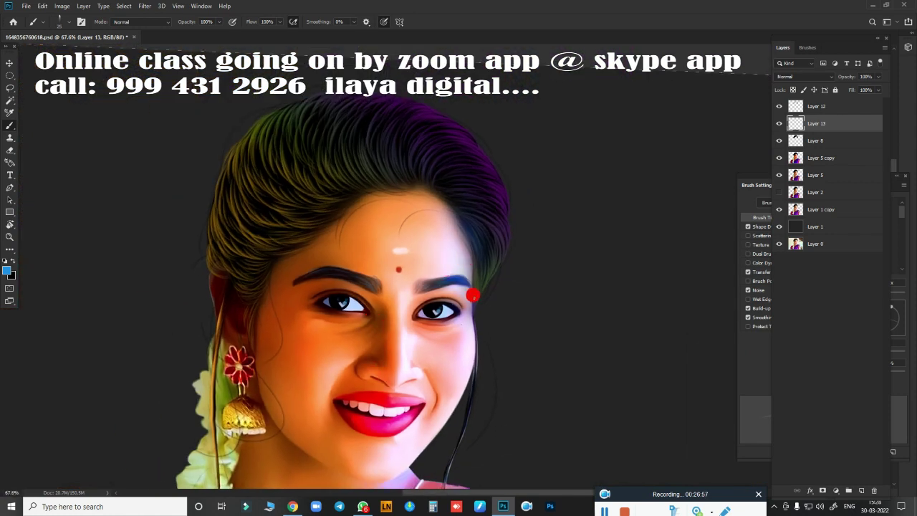
{"action": "left_click", "coordinate": [7, 270]}
{"action": "left_click", "coordinate": [610, 256]}
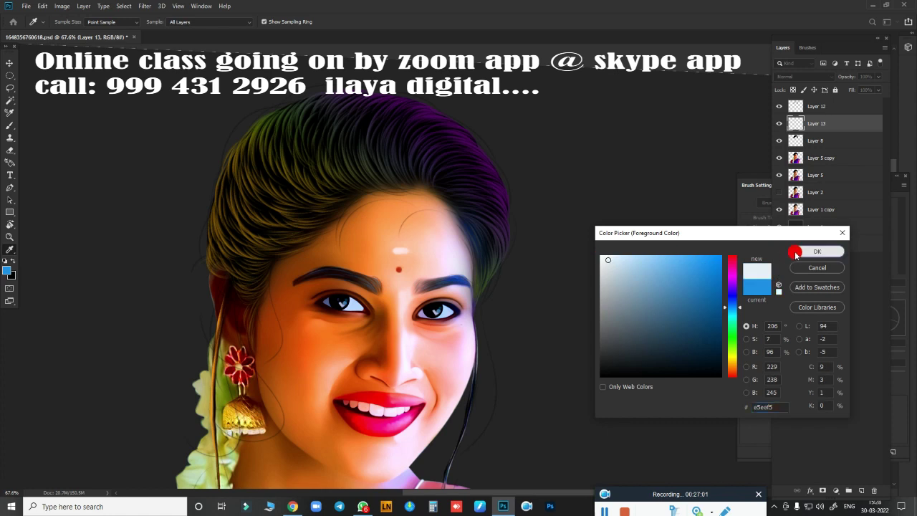
{"action": "left_click", "coordinate": [814, 253]}
{"action": "scroll", "coordinate": [395, 300], "scroll_direction": "up", "scroll_amount": 1}
{"action": "scroll", "coordinate": [395, 299], "scroll_direction": "up", "scroll_amount": 3}
{"action": "scroll", "coordinate": [423, 380], "scroll_direction": "down", "scroll_amount": 1}
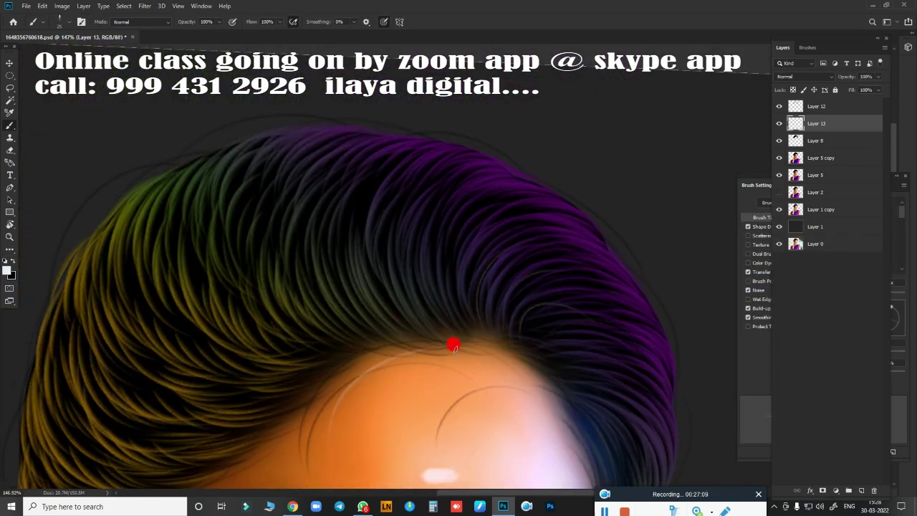
Paint light flyaway strands over the hairline, the hair's left side and its top-right edge.
{"action": "left_click_drag", "start_coordinate": [473, 320], "coordinate": [444, 219]}
{"action": "left_click_drag", "start_coordinate": [351, 183], "coordinate": [318, 252]}
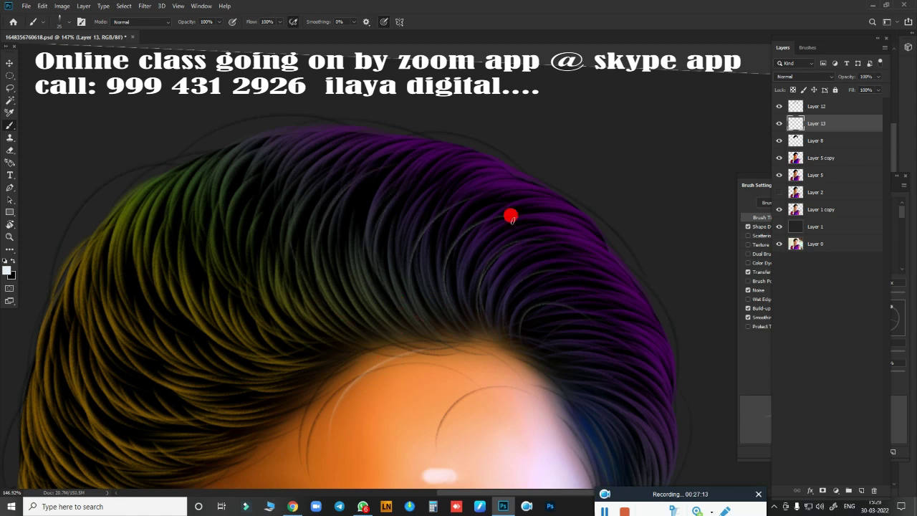
{"action": "left_click_drag", "start_coordinate": [282, 298], "coordinate": [270, 212]}
{"action": "left_click_drag", "start_coordinate": [154, 335], "coordinate": [139, 202]}
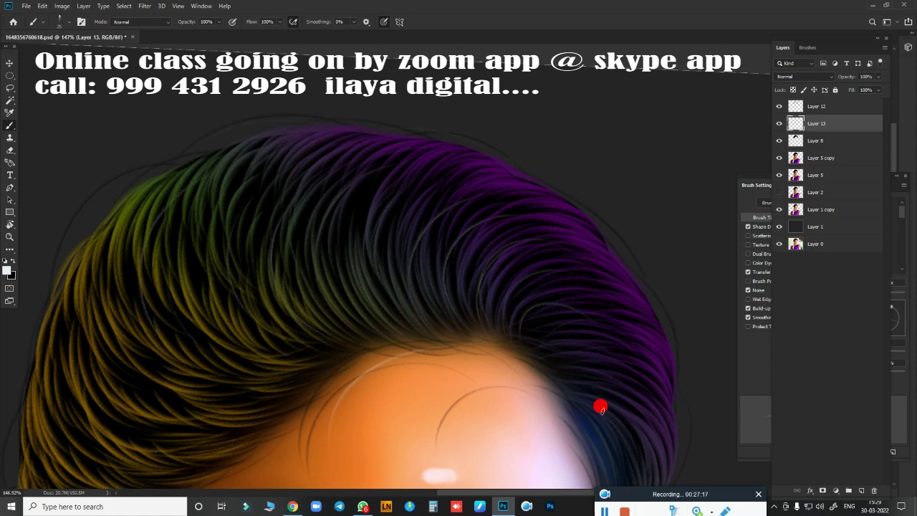
{"action": "left_click_drag", "start_coordinate": [518, 254], "coordinate": [458, 146]}
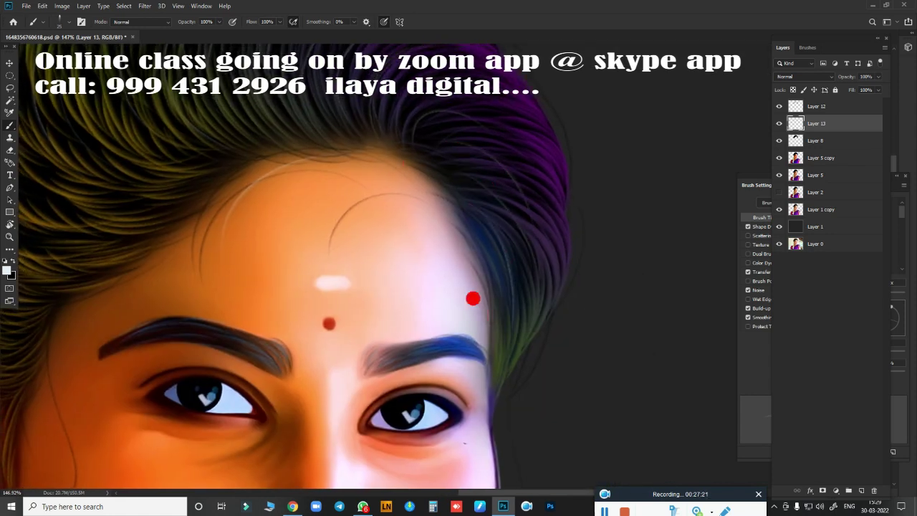
{"action": "left_click_drag", "start_coordinate": [589, 244], "coordinate": [566, 131]}
{"action": "scroll", "coordinate": [499, 326], "scroll_direction": "down", "scroll_amount": 5}
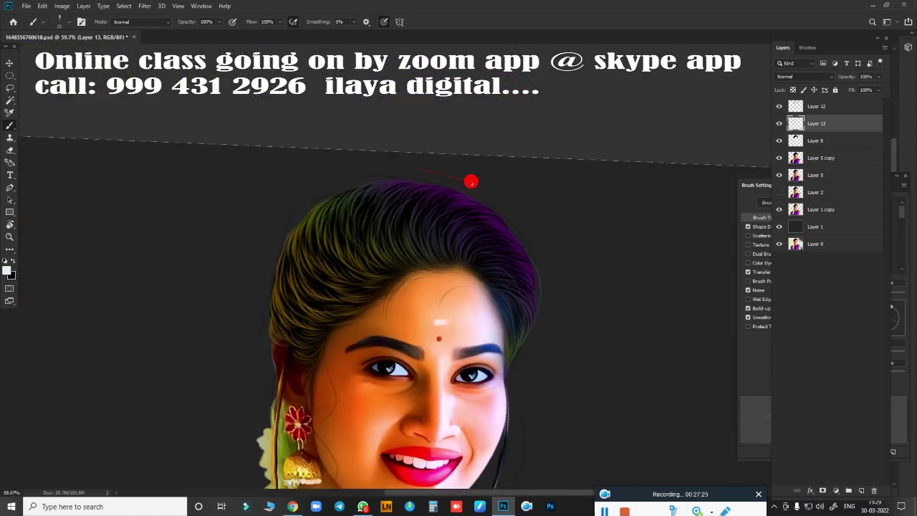
{"action": "left_click_drag", "start_coordinate": [471, 182], "coordinate": [506, 249]}
{"action": "left_click_drag", "start_coordinate": [546, 335], "coordinate": [538, 272]}
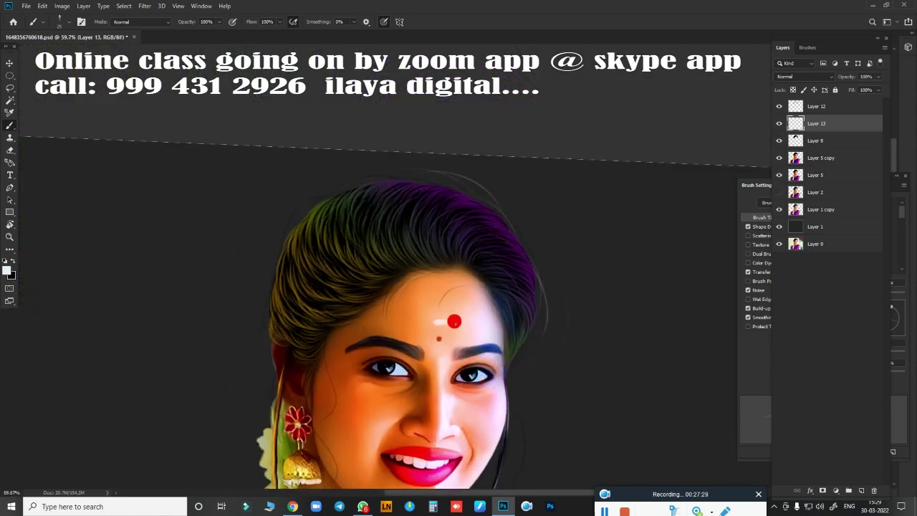
{"action": "scroll", "coordinate": [501, 278], "scroll_direction": "down", "scroll_amount": 2}
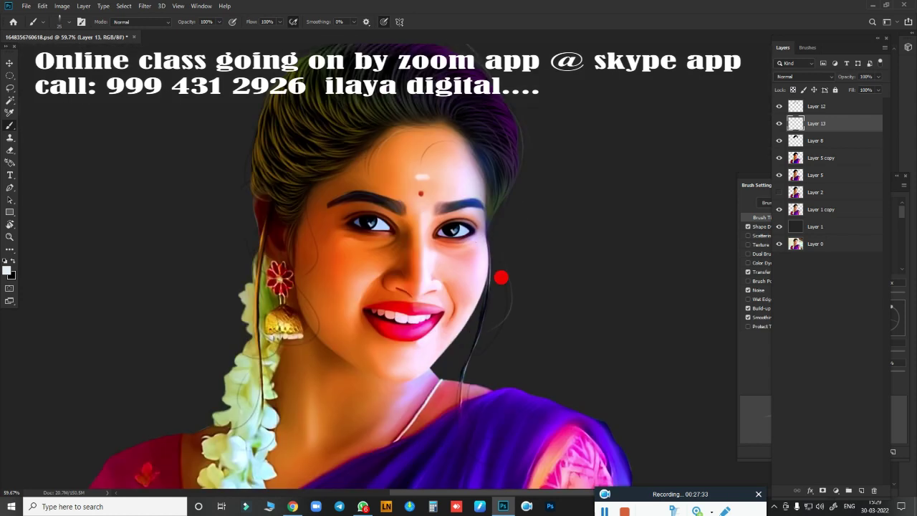
{"action": "scroll", "coordinate": [291, 358], "scroll_direction": "up", "scroll_amount": 2}
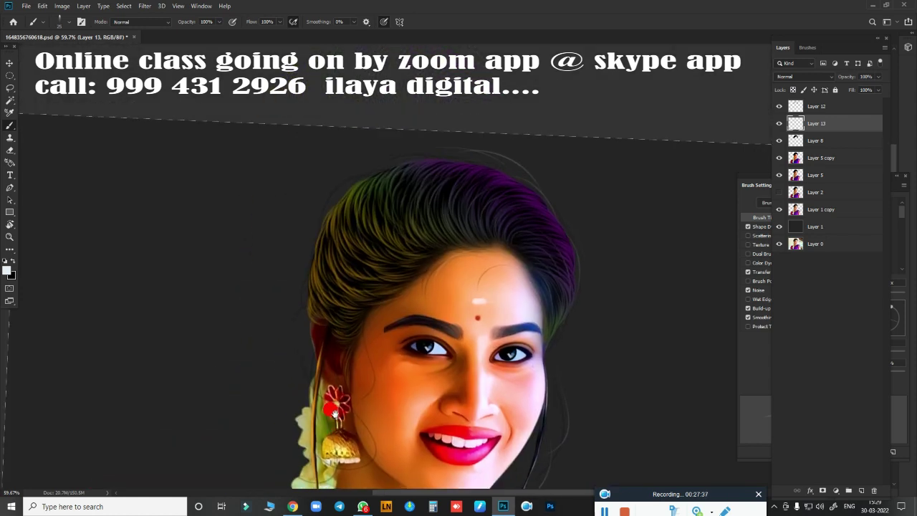
{"action": "left_click", "coordinate": [9, 271]}
Set the foreground colour to bright yellow and return to the Brush tool.
{"action": "left_click", "coordinate": [732, 355]}
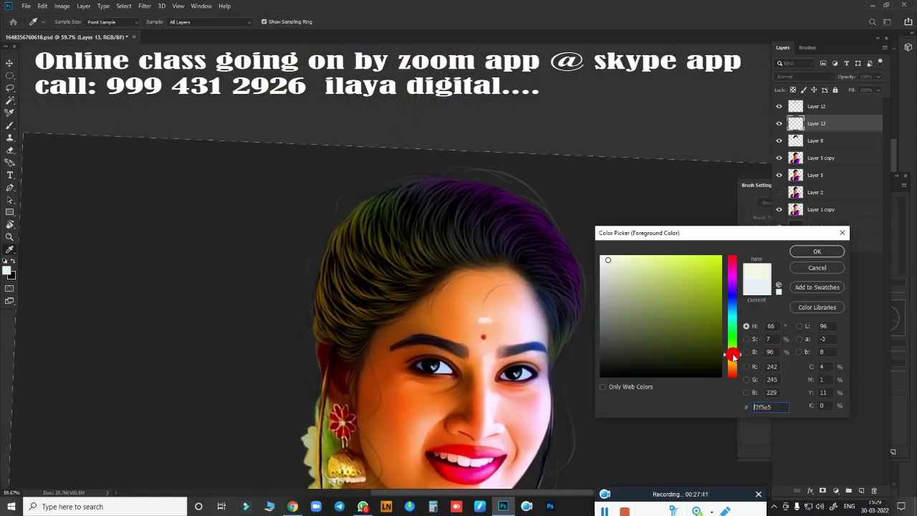
{"action": "left_click", "coordinate": [719, 260]}
{"action": "left_click", "coordinate": [815, 251]}
{"action": "key", "text": "b"}
{"action": "scroll", "coordinate": [468, 364], "scroll_direction": "up", "scroll_amount": 3}
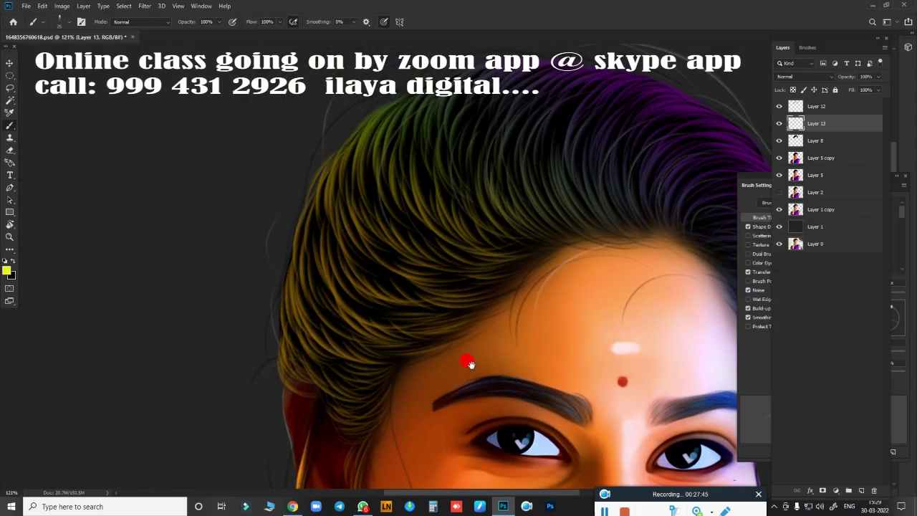
{"action": "scroll", "coordinate": [408, 178], "scroll_direction": "up", "scroll_amount": 2}
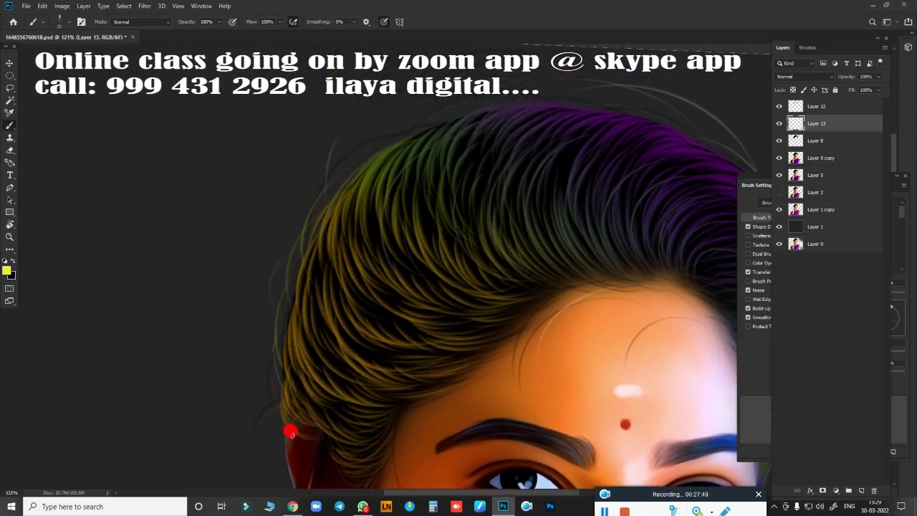
{"action": "scroll", "coordinate": [283, 337], "scroll_direction": "down", "scroll_amount": 2}
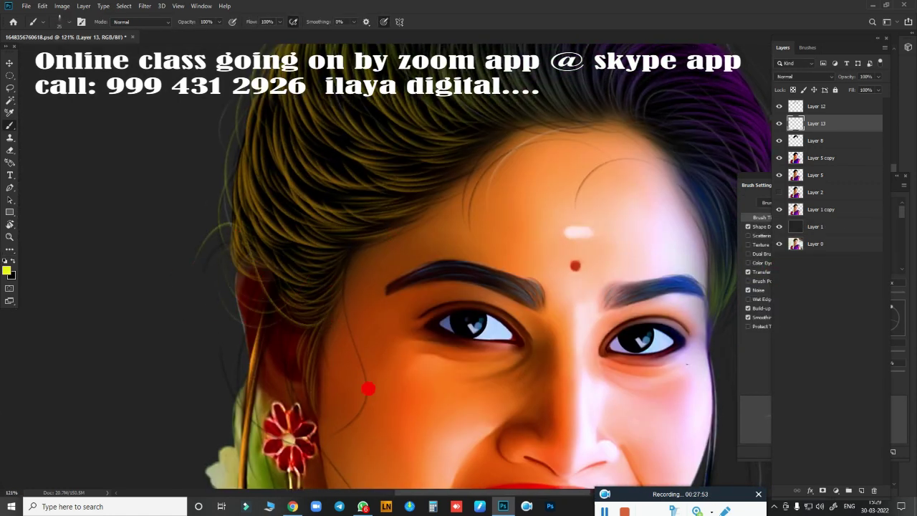
{"action": "scroll", "coordinate": [364, 384], "scroll_direction": "down", "scroll_amount": 2}
{"action": "scroll", "coordinate": [257, 242], "scroll_direction": "down", "scroll_amount": 2}
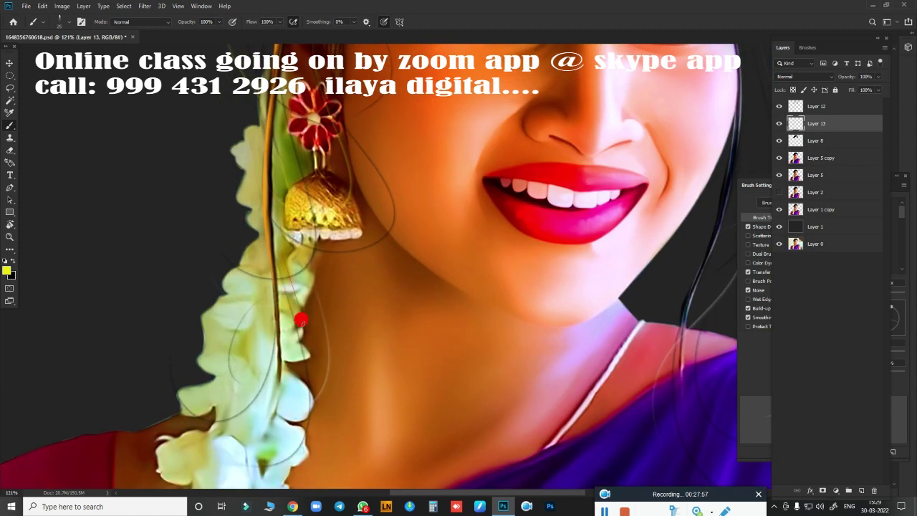
{"action": "scroll", "coordinate": [308, 319], "scroll_direction": "up", "scroll_amount": 3}
{"action": "scroll", "coordinate": [406, 330], "scroll_direction": "up", "scroll_amount": 2}
Paint yellow-green strands up from the hairline along the purple hair's right edge.
{"action": "left_click_drag", "start_coordinate": [406, 330], "coordinate": [392, 337]}
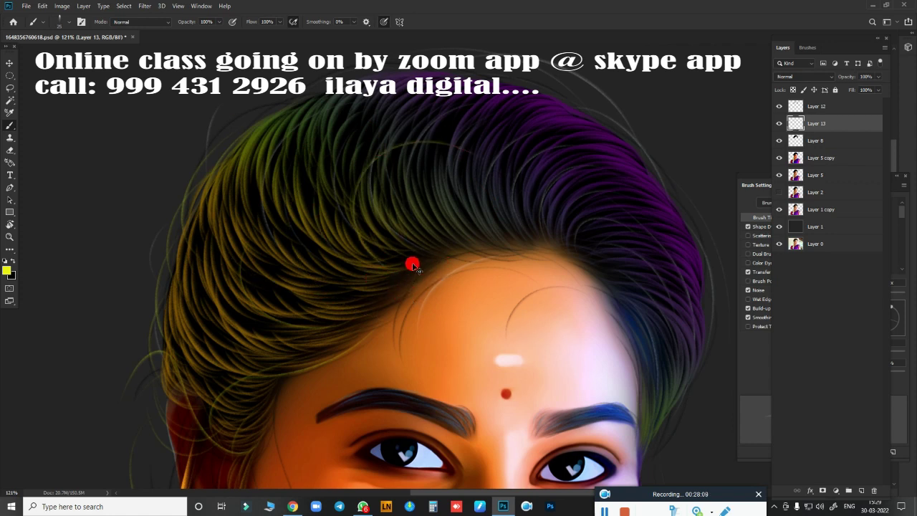
{"action": "left_click_drag", "start_coordinate": [425, 268], "coordinate": [347, 362]}
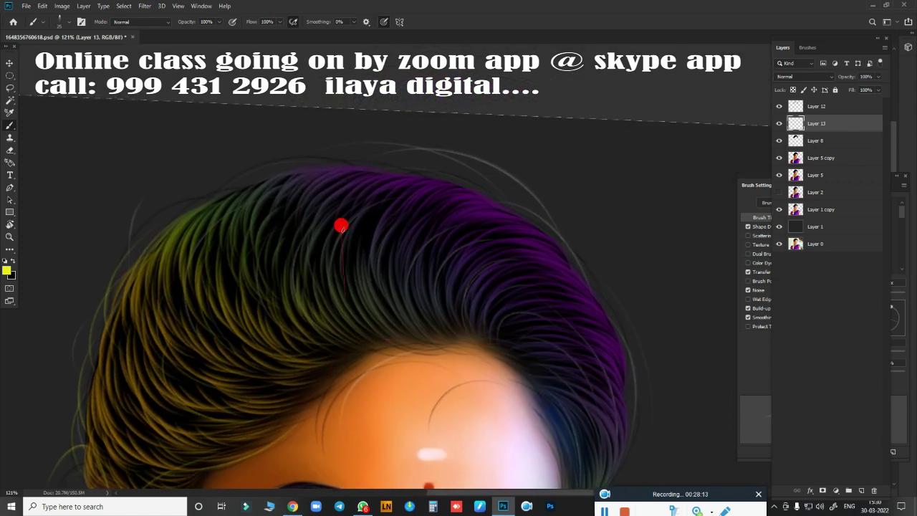
{"action": "left_click_drag", "start_coordinate": [447, 326], "coordinate": [404, 157]}
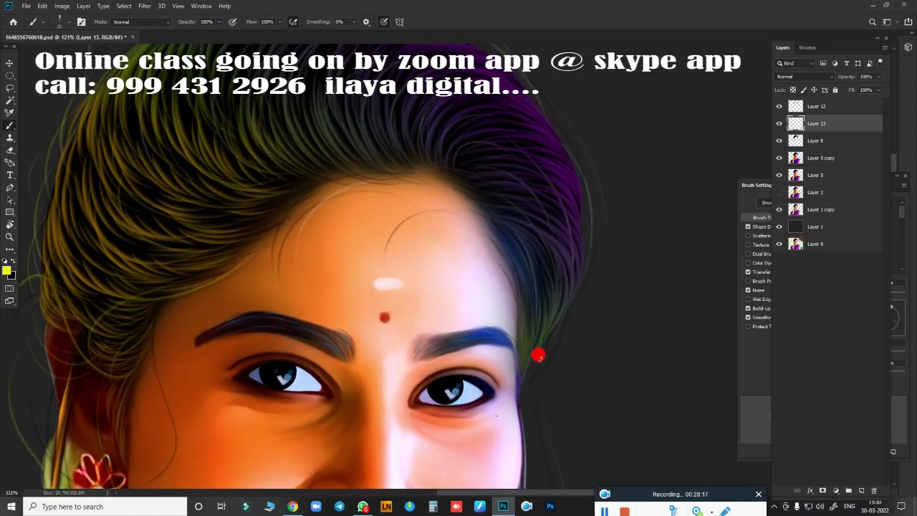
{"action": "left_click_drag", "start_coordinate": [527, 351], "coordinate": [550, 259]}
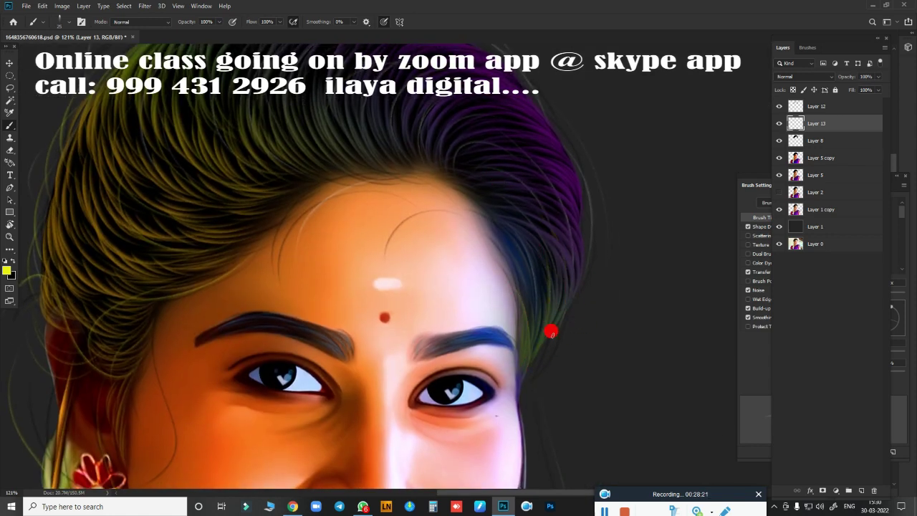
{"action": "left_click_drag", "start_coordinate": [548, 327], "coordinate": [518, 144]}
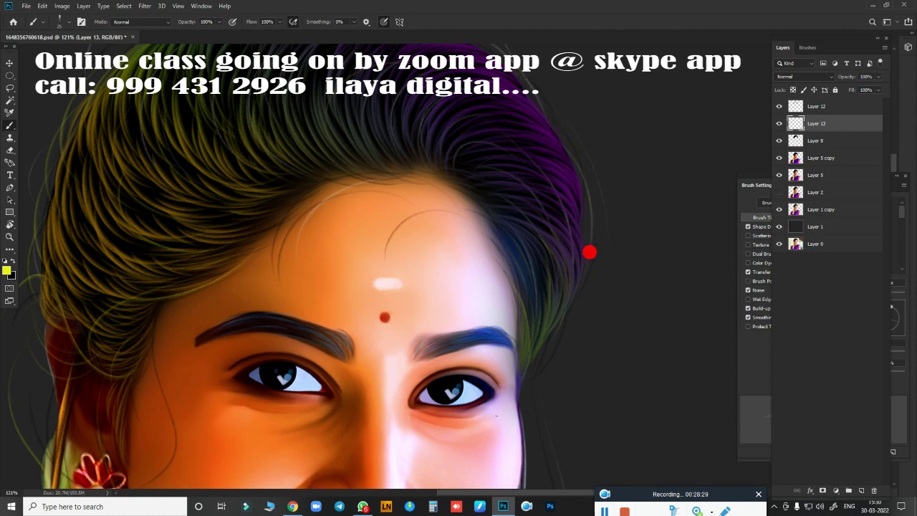
{"action": "left_click_drag", "start_coordinate": [581, 274], "coordinate": [585, 363]}
{"action": "left_click_drag", "start_coordinate": [555, 286], "coordinate": [606, 342]}
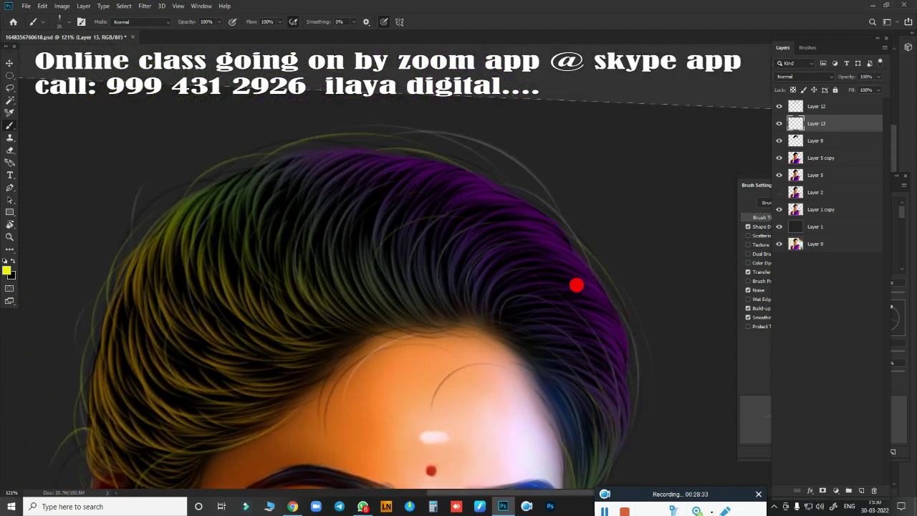
{"action": "scroll", "coordinate": [530, 210], "scroll_direction": "down", "scroll_amount": 5}
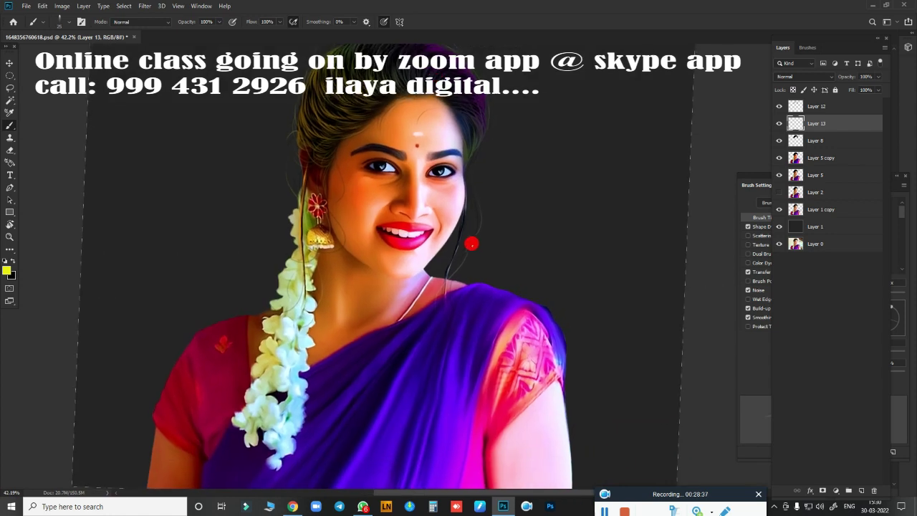
Create Layer 14 and set a light cyan foreground colour for the brush.
{"action": "left_click", "coordinate": [861, 493]}
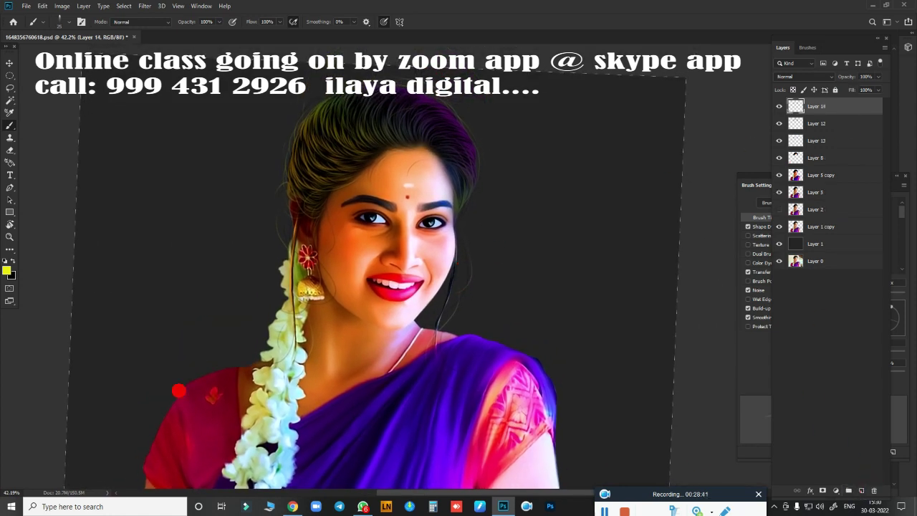
{"action": "left_click", "coordinate": [7, 272]}
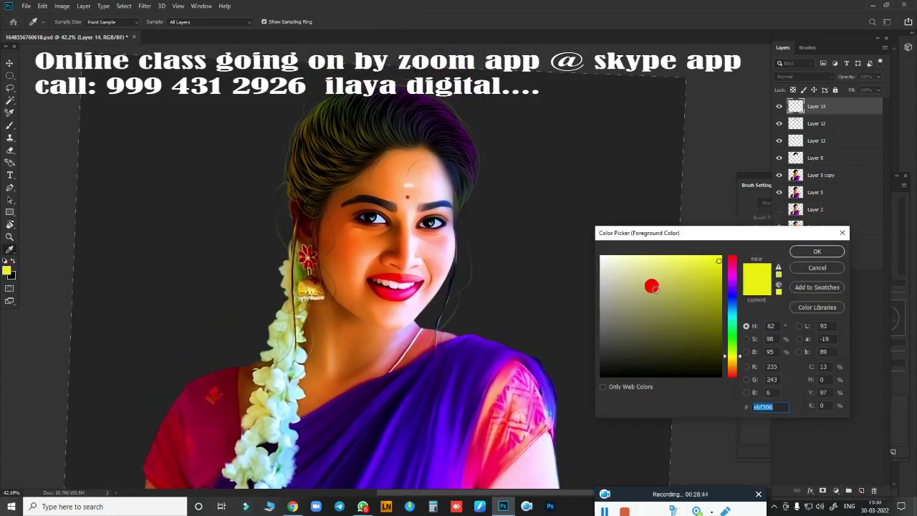
{"action": "left_click", "coordinate": [732, 315]}
{"action": "left_click", "coordinate": [635, 254]}
{"action": "left_click", "coordinate": [816, 251]}
{"action": "key", "text": "b"}
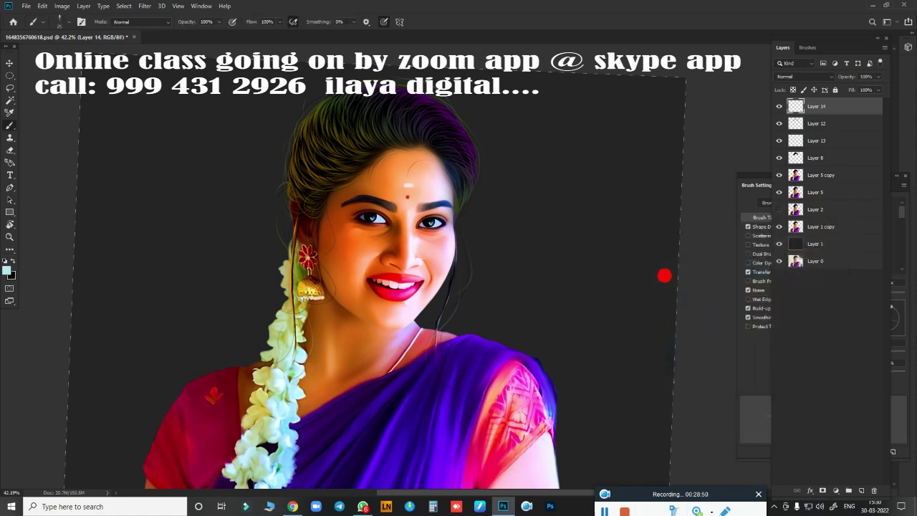
{"action": "scroll", "coordinate": [415, 177], "scroll_direction": "up", "scroll_amount": 5}
{"action": "left_click_drag", "start_coordinate": [415, 177], "coordinate": [432, 418]}
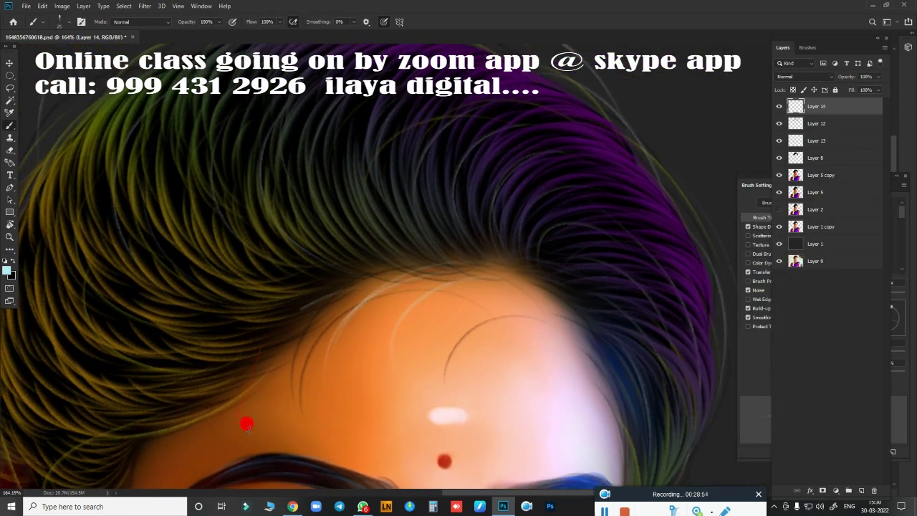
{"action": "mouse_move", "coordinate": [539, 295]}
{"action": "left_mouse_down"}
{"action": "mouse_move", "coordinate": [521, 360]}
{"action": "mouse_move", "coordinate": [526, 347]}
{"action": "left_mouse_up"}
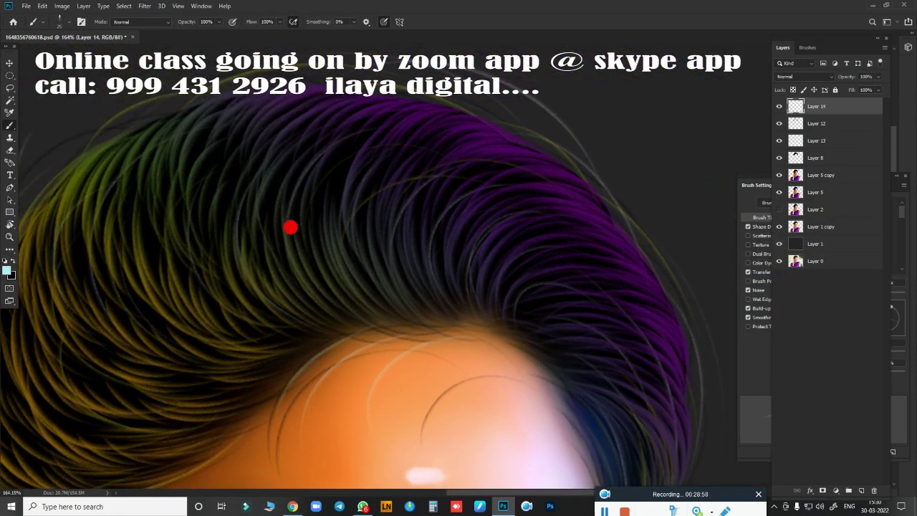
{"action": "scroll", "coordinate": [608, 354], "scroll_direction": "down", "scroll_amount": 5}
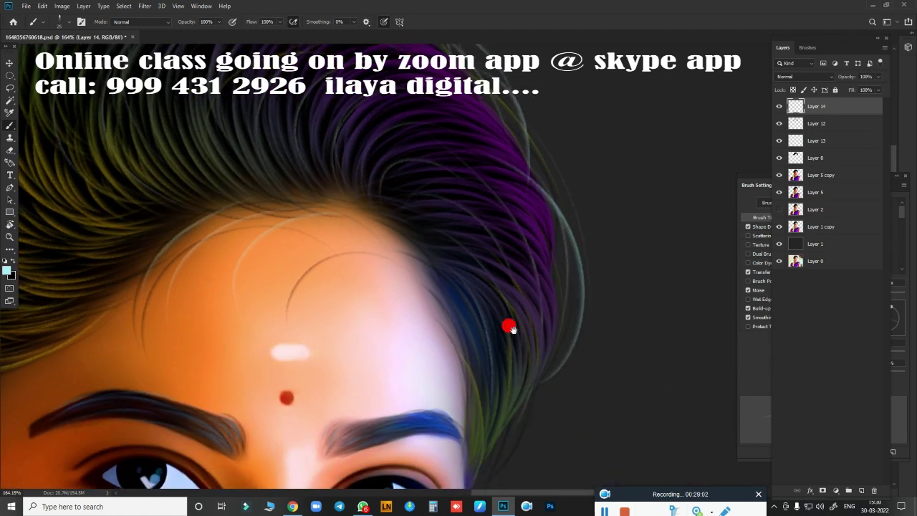
{"action": "scroll", "coordinate": [508, 323], "scroll_direction": "down", "scroll_amount": 3}
{"action": "scroll", "coordinate": [550, 296], "scroll_direction": "down", "scroll_amount": 5}
{"action": "scroll", "coordinate": [507, 344], "scroll_direction": "down", "scroll_amount": 1}
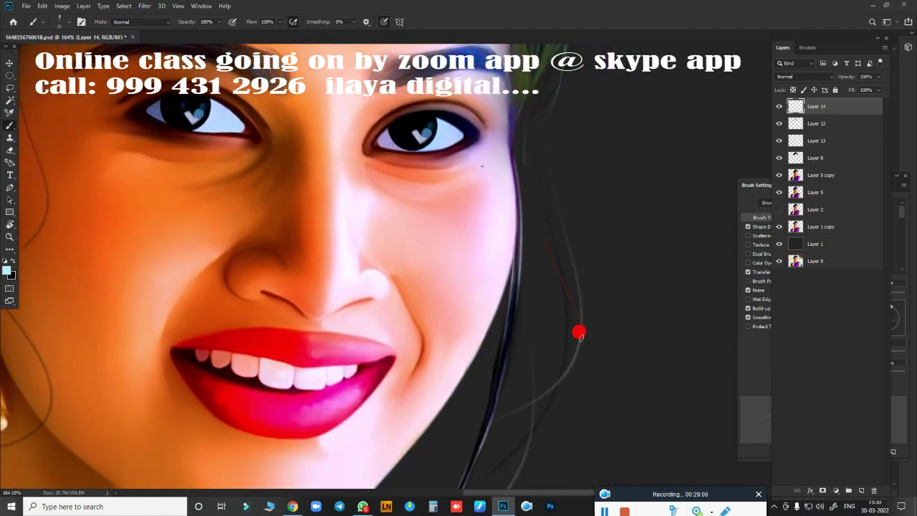
{"action": "scroll", "coordinate": [579, 333], "scroll_direction": "down", "scroll_amount": 5}
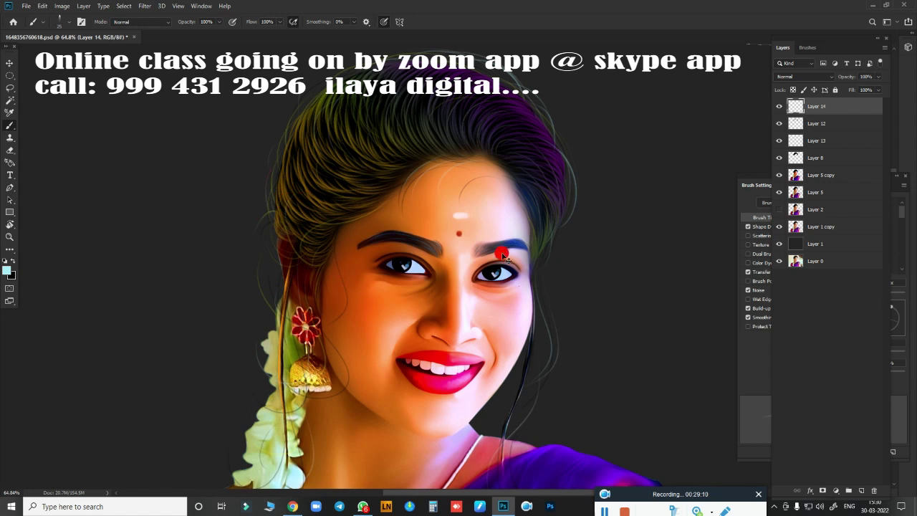
{"action": "scroll", "coordinate": [503, 256], "scroll_direction": "down", "scroll_amount": 5}
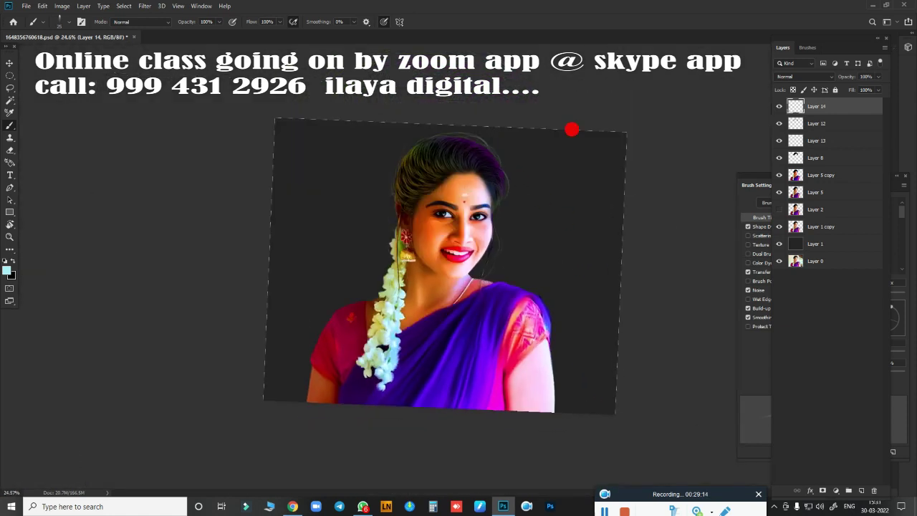
Apply Hue/Saturation to Layer 12 with Hue +122, Saturation -20, Lightness -17.
{"action": "left_click", "coordinate": [831, 123]}
{"action": "left_click", "coordinate": [779, 124]}
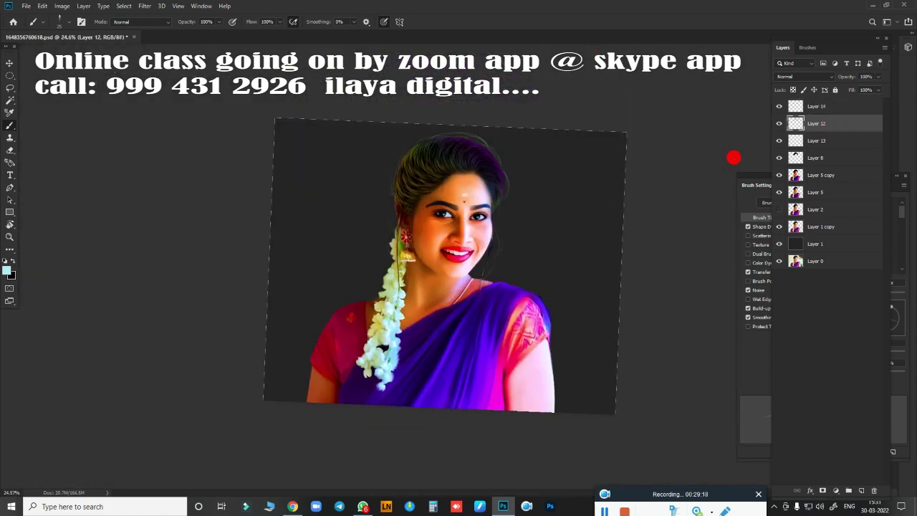
{"action": "key", "text": "ctrl+u"}
{"action": "mouse_move", "coordinate": [651, 244]}
{"action": "left_mouse_down"}
{"action": "mouse_move", "coordinate": [637, 248]}
{"action": "mouse_move", "coordinate": [639, 269]}
{"action": "left_mouse_up"}
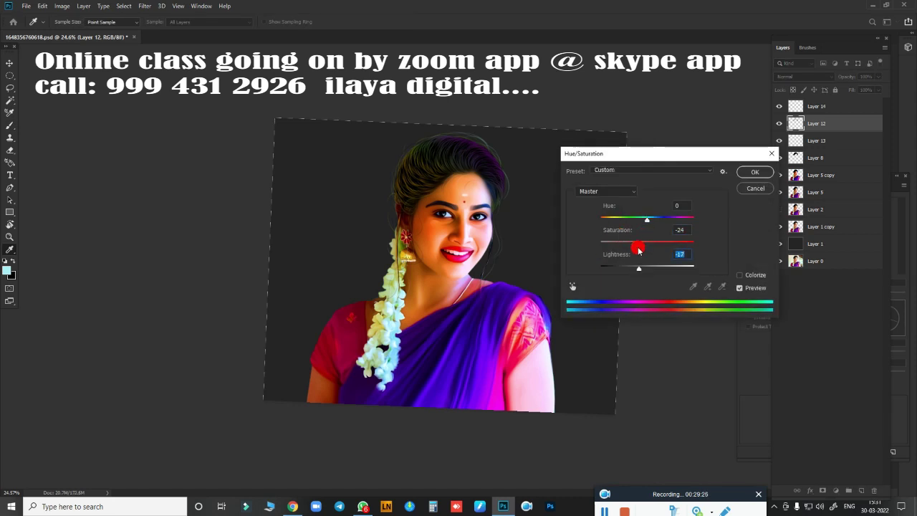
{"action": "left_click_drag", "start_coordinate": [645, 220], "coordinate": [684, 229]}
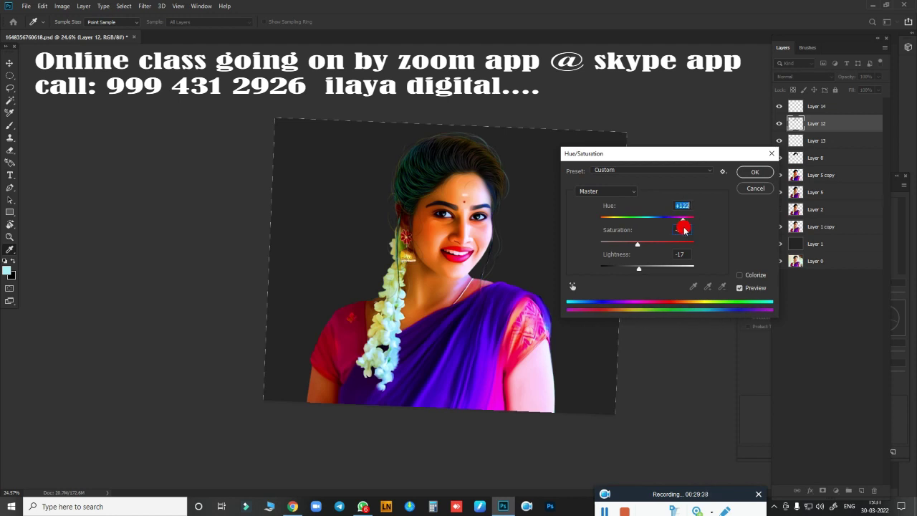
{"action": "left_click_drag", "start_coordinate": [490, 219], "coordinate": [326, 198]}
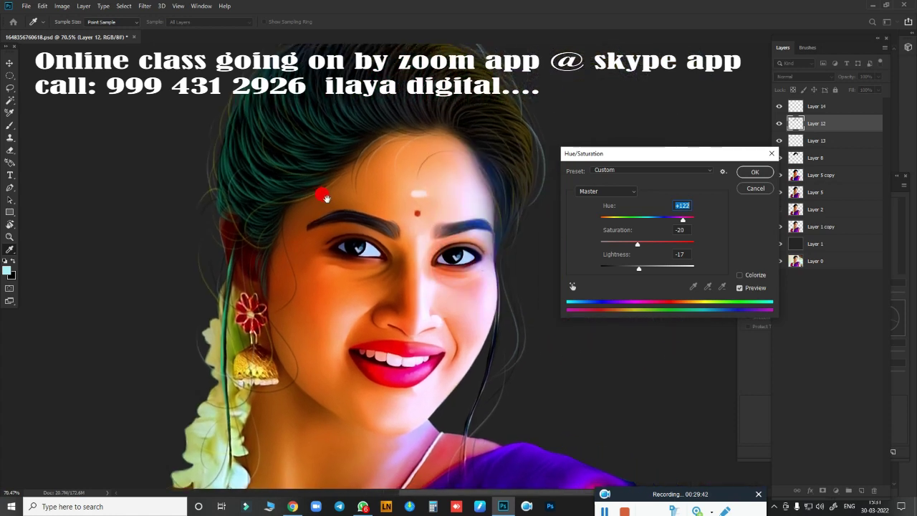
{"action": "scroll", "coordinate": [498, 187], "scroll_direction": "down", "scroll_amount": 5}
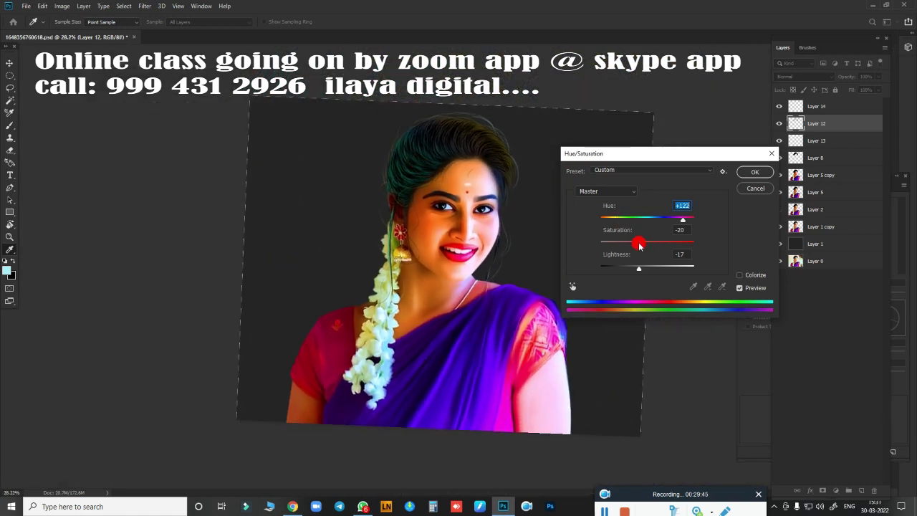
{"action": "mouse_move", "coordinate": [682, 225]}
{"action": "left_mouse_down"}
{"action": "mouse_move", "coordinate": [579, 215]}
{"action": "mouse_move", "coordinate": [633, 210]}
{"action": "mouse_move", "coordinate": [638, 220]}
{"action": "mouse_move", "coordinate": [690, 227]}
{"action": "mouse_move", "coordinate": [682, 230]}
{"action": "left_mouse_up"}
{"action": "left_click", "coordinate": [753, 177]}
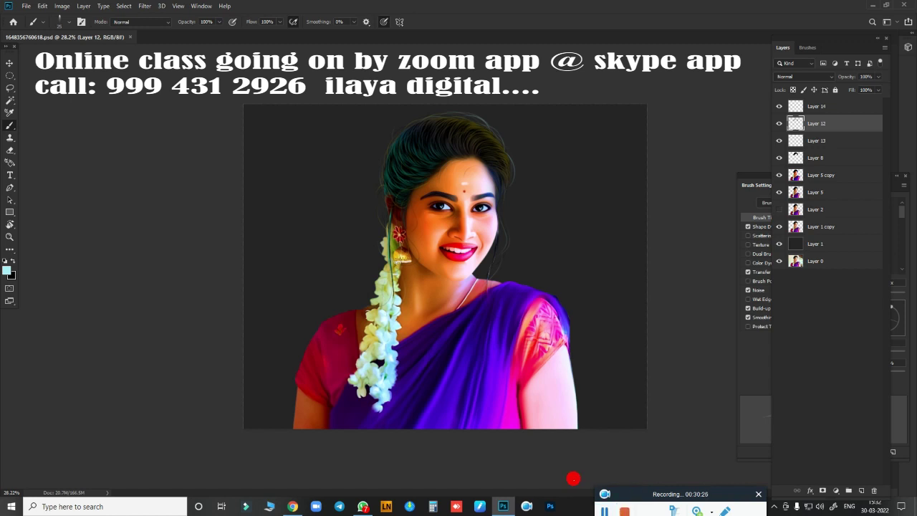
Add a new empty layer, choose a soft round brush and a near-white foreground colour.
{"action": "left_click", "coordinate": [831, 108]}
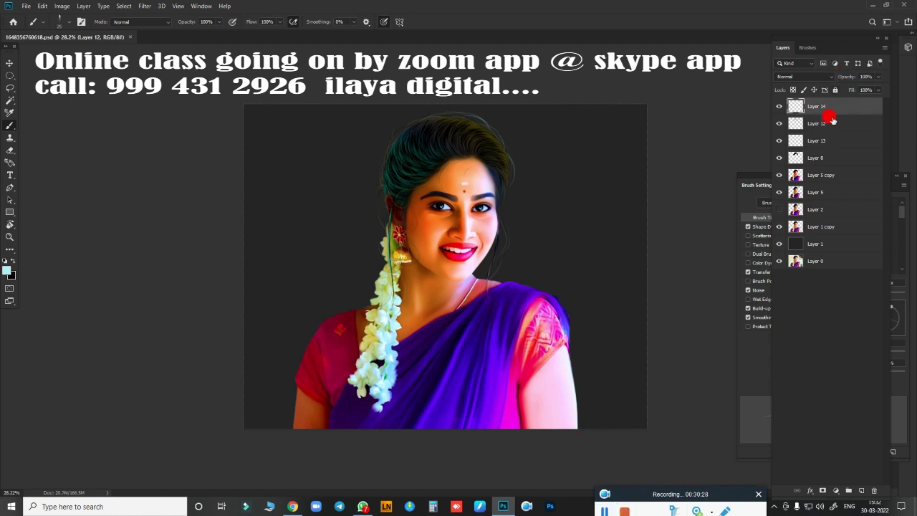
{"action": "left_click", "coordinate": [861, 490]}
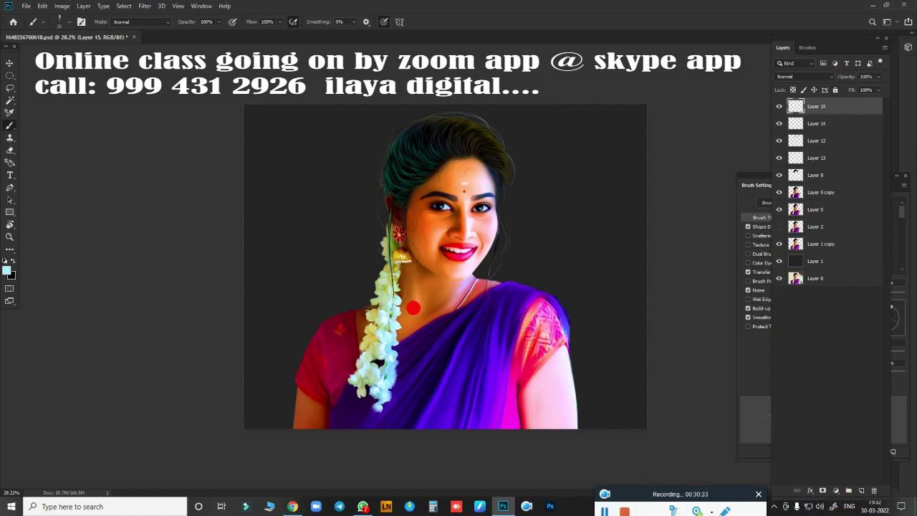
{"action": "right_click", "coordinate": [399, 237]}
{"action": "double_click", "coordinate": [508, 366]}
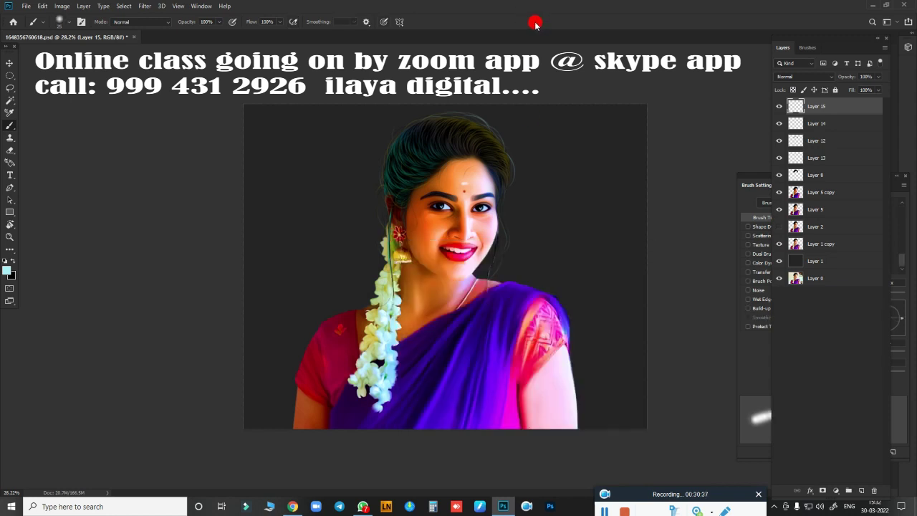
{"action": "left_click", "coordinate": [9, 273]}
{"action": "left_click", "coordinate": [607, 252]}
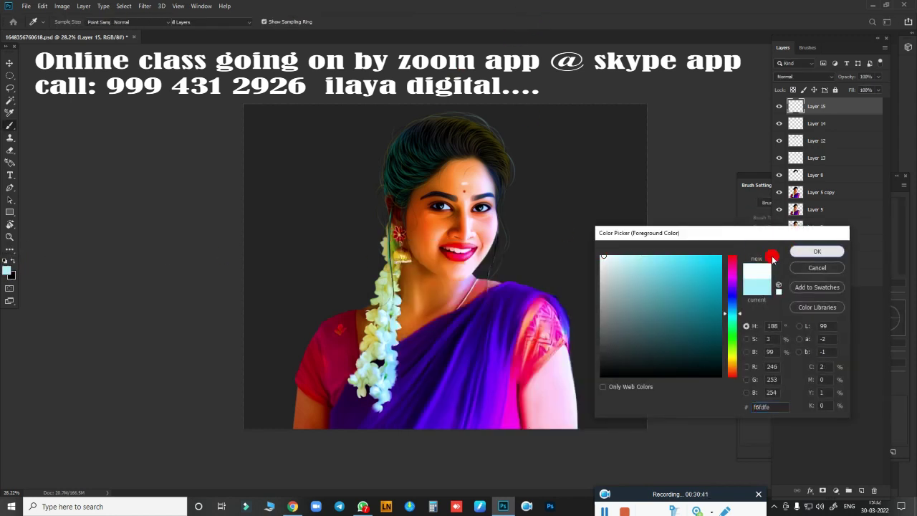
{"action": "left_click", "coordinate": [814, 252]}
Set brush Opacity 51%, Flow 39%, Transfer minimum 0%, and turn Spacing on.
{"action": "left_click_drag", "start_coordinate": [217, 24], "coordinate": [201, 32]}
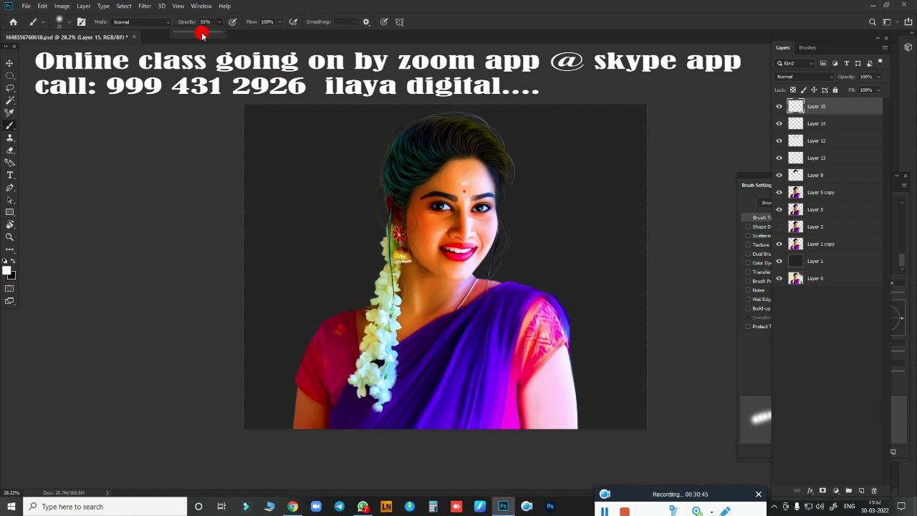
{"action": "left_click", "coordinate": [272, 23]}
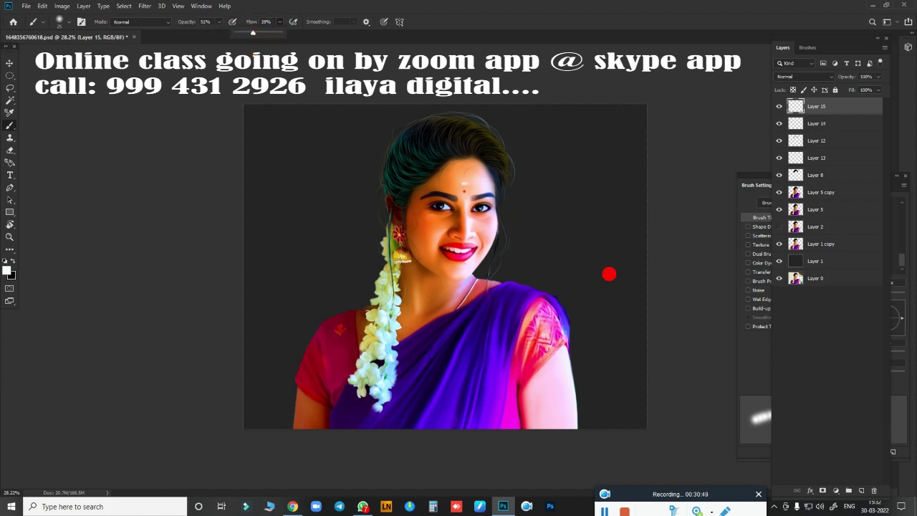
{"action": "left_click", "coordinate": [762, 266]}
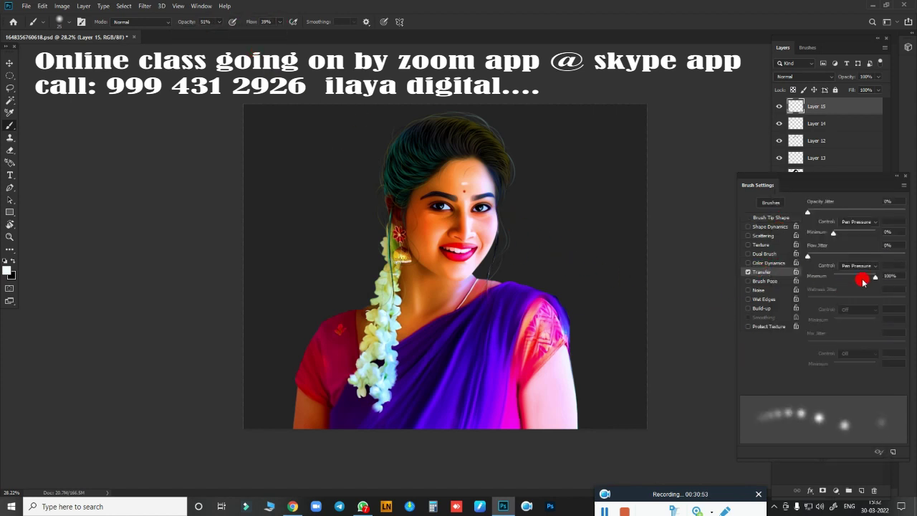
{"action": "left_click_drag", "start_coordinate": [863, 277], "coordinate": [810, 275]}
{"action": "left_click", "coordinate": [770, 217]}
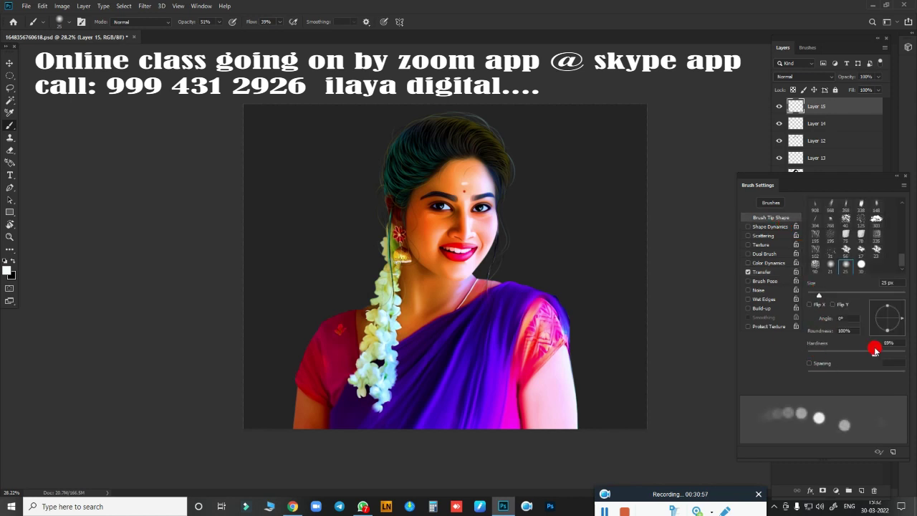
{"action": "left_click", "coordinate": [810, 364]}
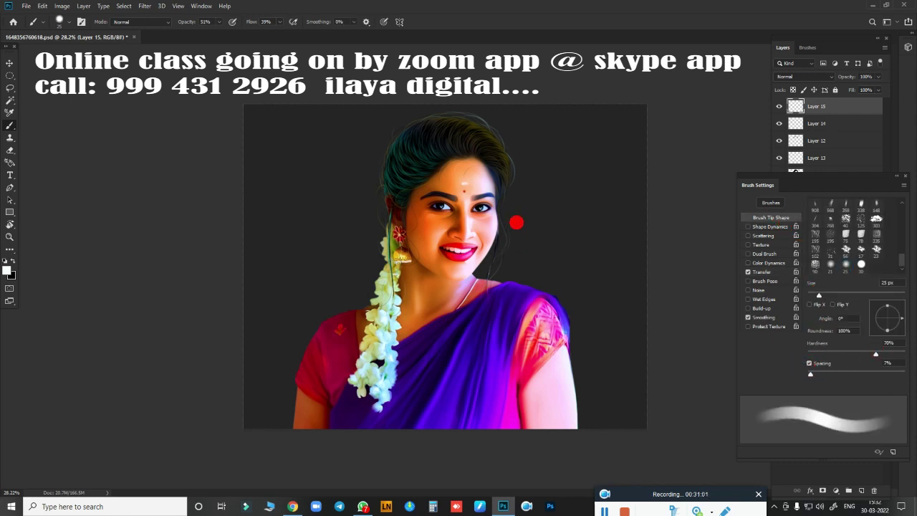
Bring up Image Size showing 3000 × 2410 px at 150 pixels/inch.
{"action": "scroll", "coordinate": [516, 223], "scroll_direction": "up", "scroll_amount": 2}
{"action": "scroll", "coordinate": [514, 244], "scroll_direction": "up", "scroll_amount": 2}
{"action": "scroll", "coordinate": [513, 279], "scroll_direction": "up", "scroll_amount": 2}
{"action": "scroll", "coordinate": [510, 313], "scroll_direction": "up", "scroll_amount": 2}
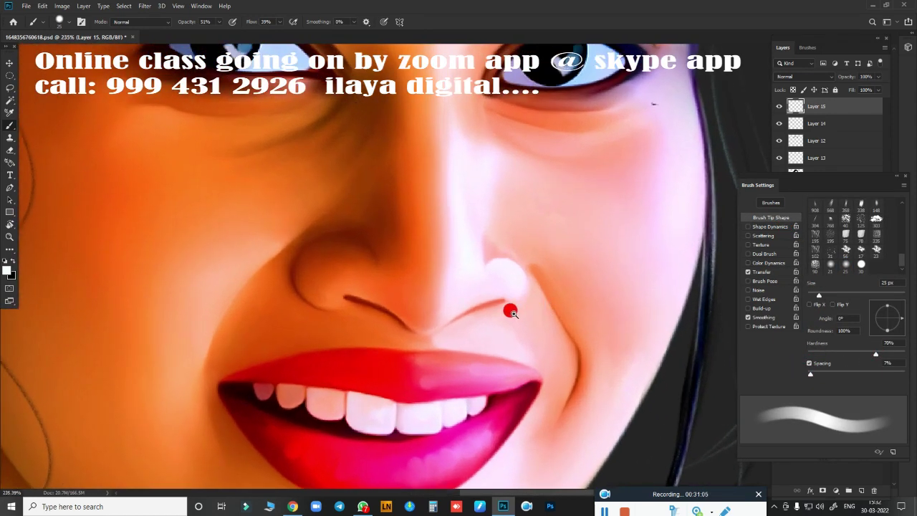
{"action": "scroll", "coordinate": [544, 258], "scroll_direction": "up", "scroll_amount": 1}
{"action": "scroll", "coordinate": [551, 215], "scroll_direction": "up", "scroll_amount": 1}
{"action": "key", "text": "ctrl+alt+i"}
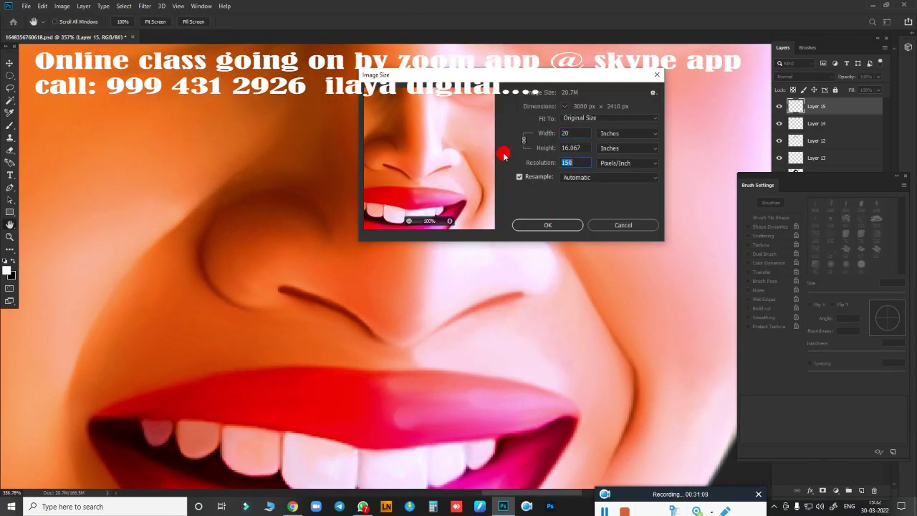
Compare the portrait with Group 1 copy toggled, then apply a slight Hue/Saturation boost.
{"action": "key", "text": "Escape"}
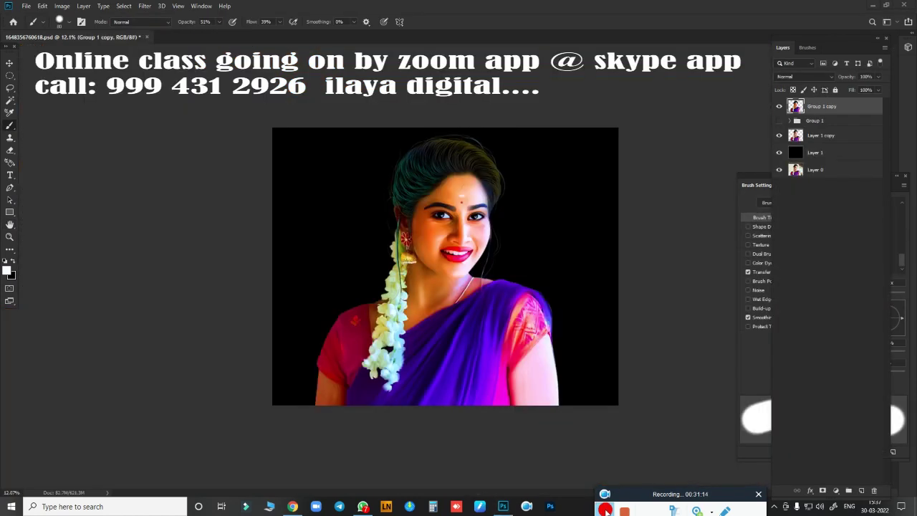
{"action": "left_click", "coordinate": [780, 106]}
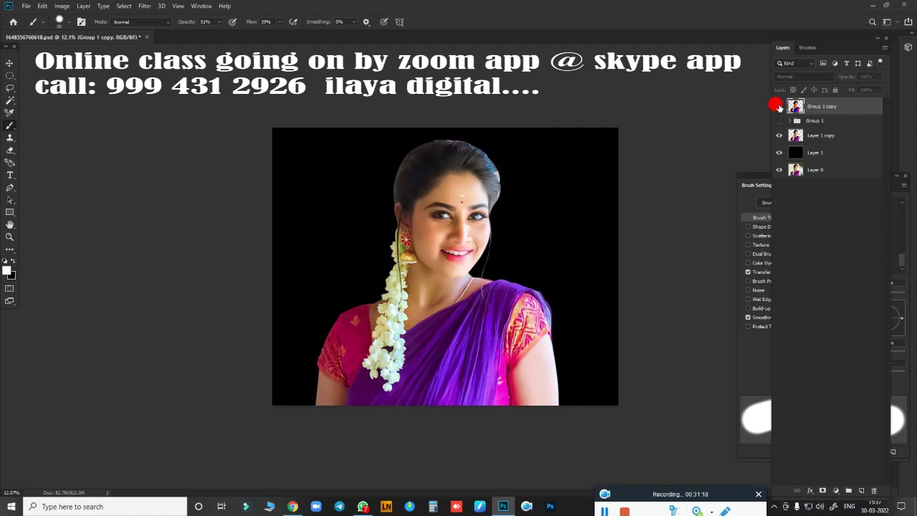
{"action": "left_click", "coordinate": [780, 106]}
{"action": "left_click", "coordinate": [780, 106]}
{"action": "scroll", "coordinate": [442, 188], "scroll_direction": "up", "scroll_amount": 3}
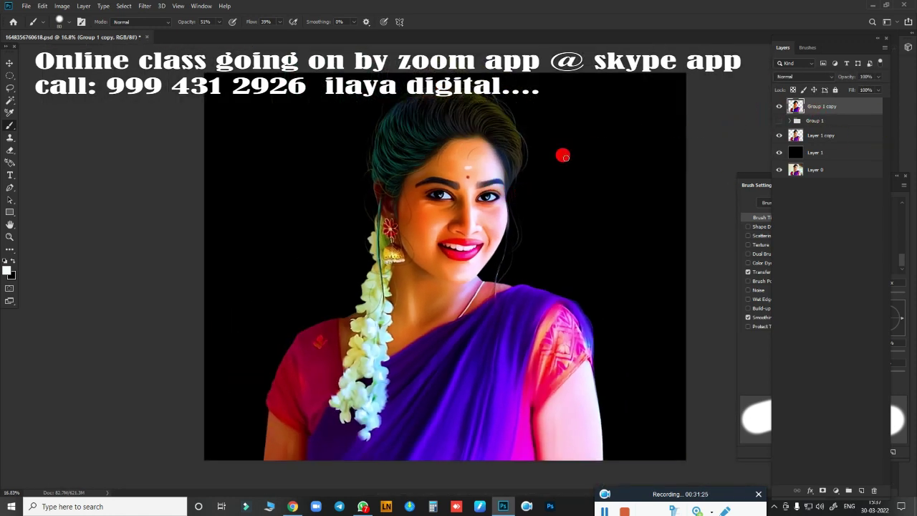
{"action": "key", "text": "ctrl+u"}
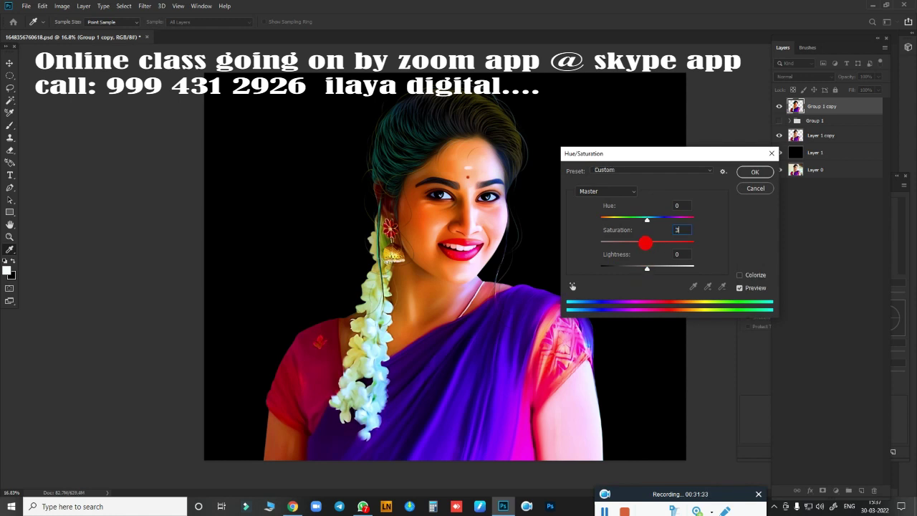
{"action": "left_click", "coordinate": [754, 172]}
{"action": "key", "text": "b"}
Brighten Group 1 copy with a Curves adjustment that pulls the white point in.
{"action": "key", "text": "ctrl+m"}
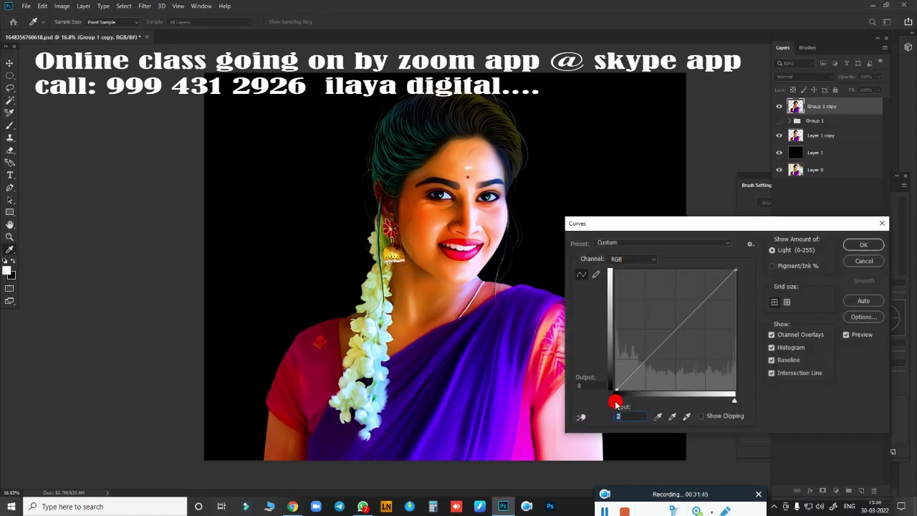
{"action": "left_click", "coordinate": [850, 244]}
{"action": "key", "text": "ctrl+m"}
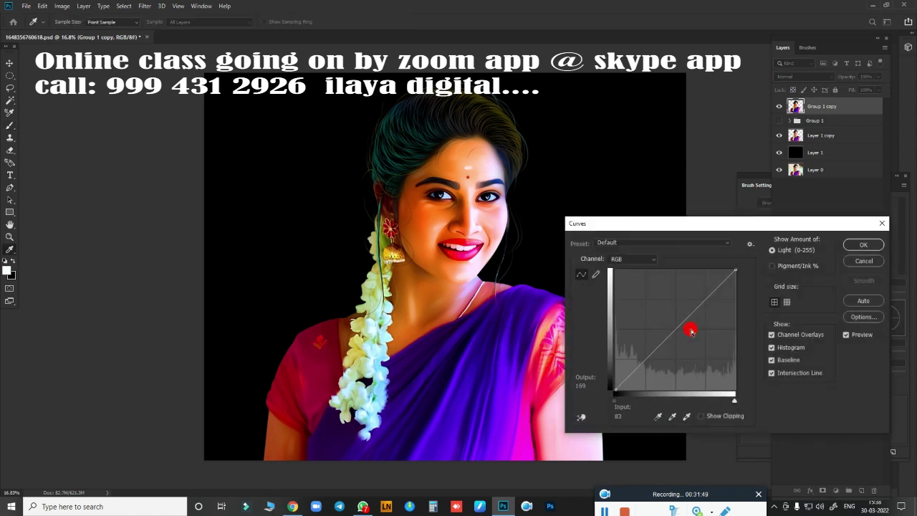
{"action": "left_click_drag", "start_coordinate": [735, 403], "coordinate": [734, 403]}
{"action": "left_click", "coordinate": [863, 244]}
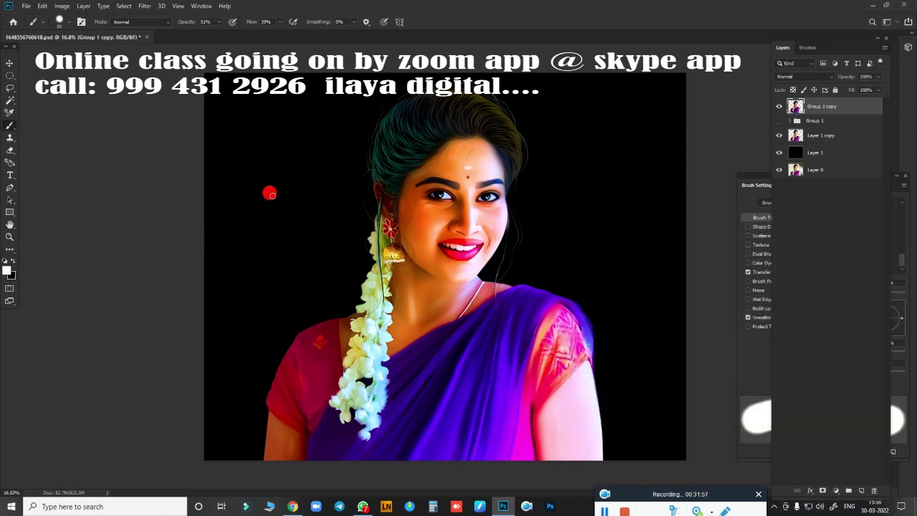
Raise Vibrance on Group 1 copy for more vivid colours.
{"action": "key", "text": "alt+i"}
{"action": "key", "text": "a"}
{"action": "key", "text": "v"}
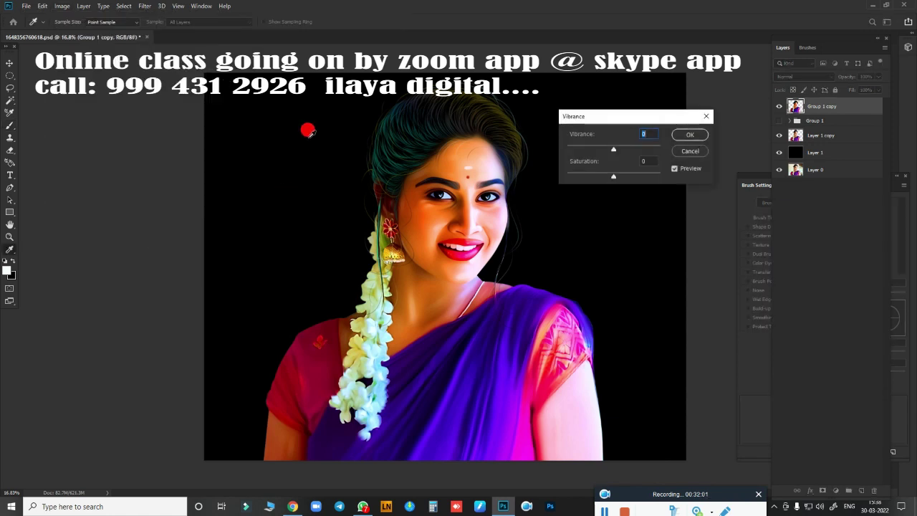
{"action": "scroll", "coordinate": [447, 251], "scroll_direction": "up", "scroll_amount": 2}
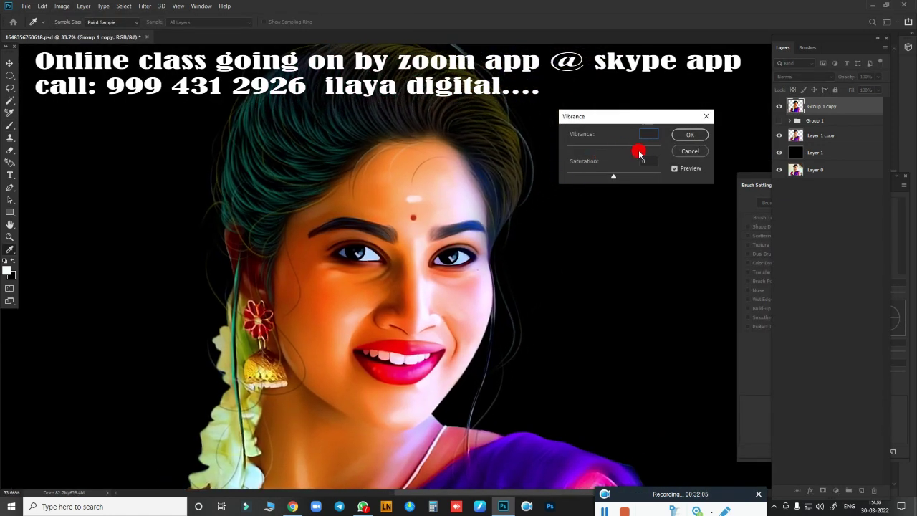
{"action": "left_click_drag", "start_coordinate": [640, 153], "coordinate": [588, 163]}
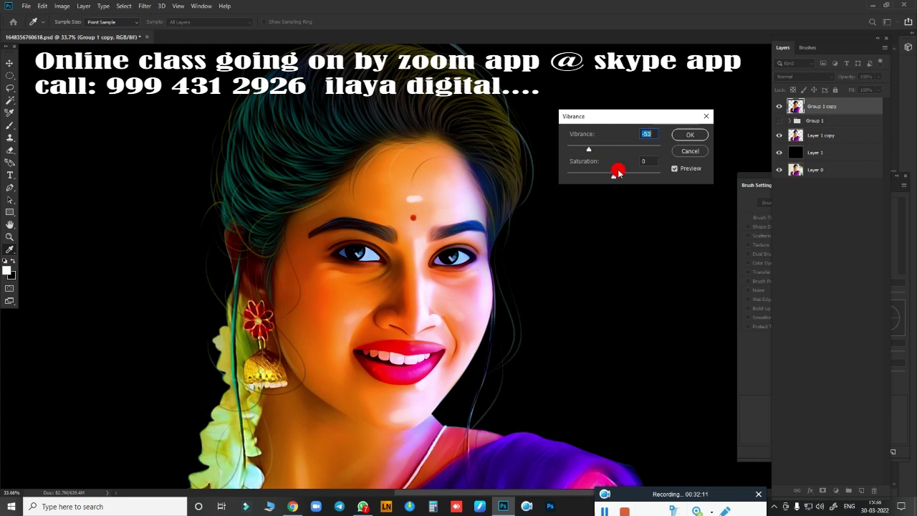
{"action": "left_click", "coordinate": [690, 135]}
{"action": "key", "text": "b"}
{"action": "scroll", "coordinate": [557, 253], "scroll_direction": "down", "scroll_amount": 5}
{"action": "scroll", "coordinate": [515, 250], "scroll_direction": "up", "scroll_amount": 4}
{"action": "scroll", "coordinate": [514, 250], "scroll_direction": "up", "scroll_amount": 3}
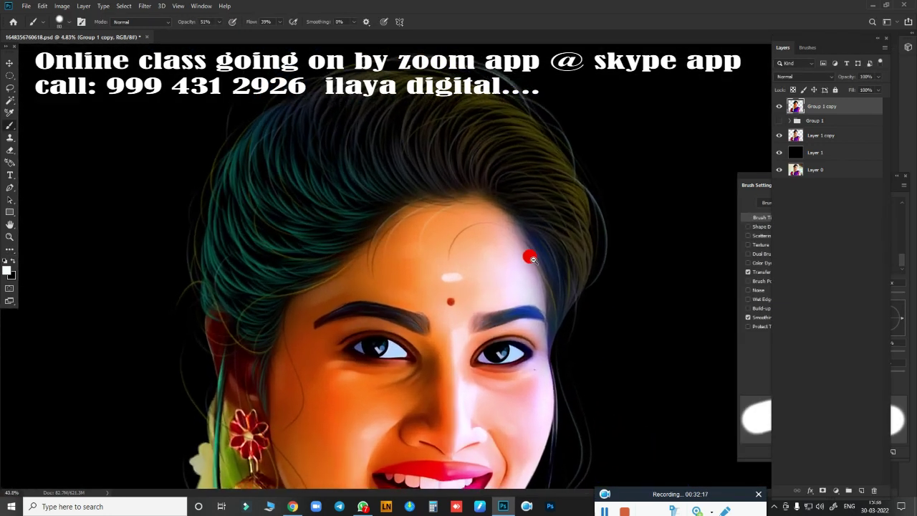
Reapply Vibrance with a typed value of 10 to finish the colour boost.
{"action": "key", "text": "alt+i"}
{"action": "key", "text": "a"}
{"action": "key", "text": "v"}
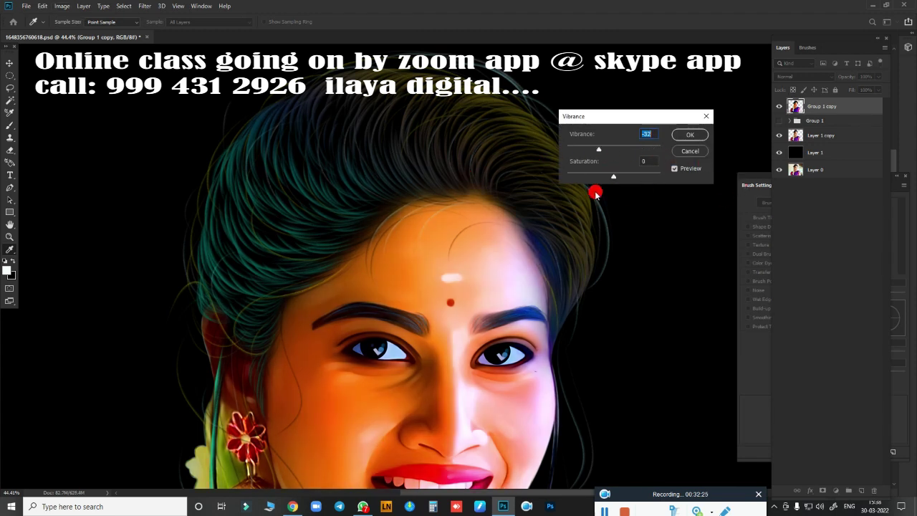
{"action": "key", "text": "shift+Down"}
{"action": "type", "text": "10"}
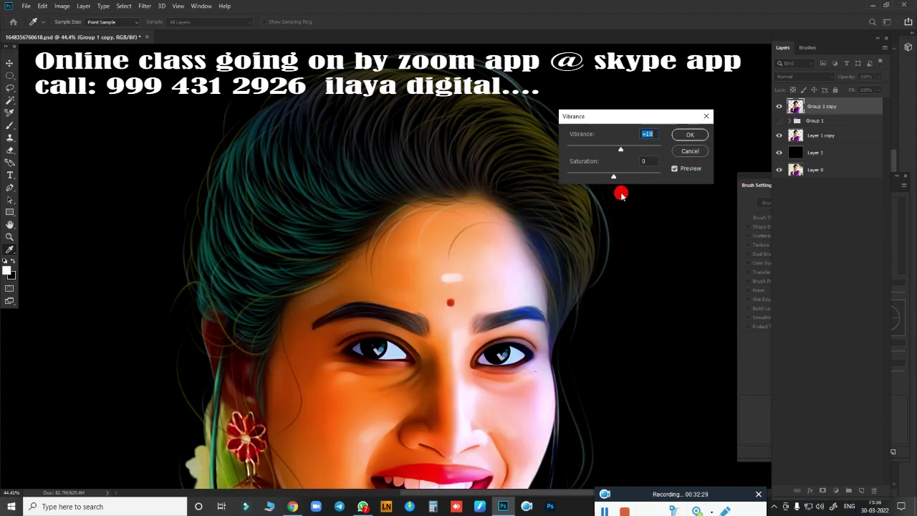
{"action": "left_click", "coordinate": [690, 134]}
{"action": "scroll", "coordinate": [538, 208], "scroll_direction": "down", "scroll_amount": 5}
Save the document and compare the portrait with and without Group 1 copy.
{"action": "key", "text": "b"}
{"action": "key", "text": "ctrl+s"}
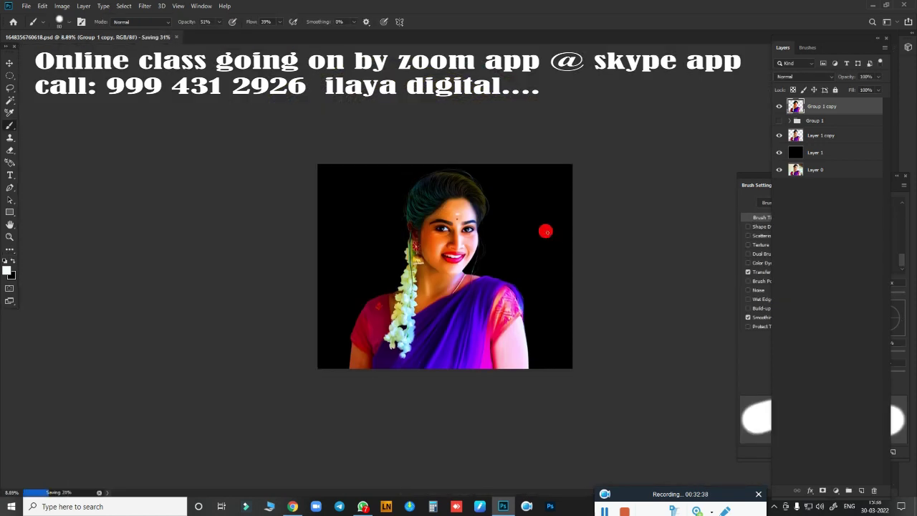
{"action": "left_click", "coordinate": [779, 106]}
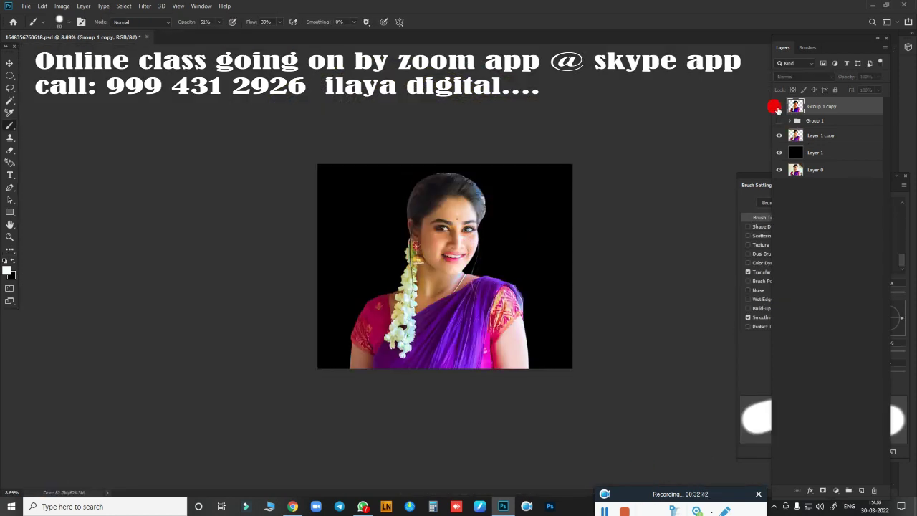
{"action": "scroll", "coordinate": [573, 240], "scroll_direction": "up", "scroll_amount": 5}
{"action": "scroll", "coordinate": [580, 241], "scroll_direction": "up", "scroll_amount": 2}
{"action": "left_click", "coordinate": [774, 110]}
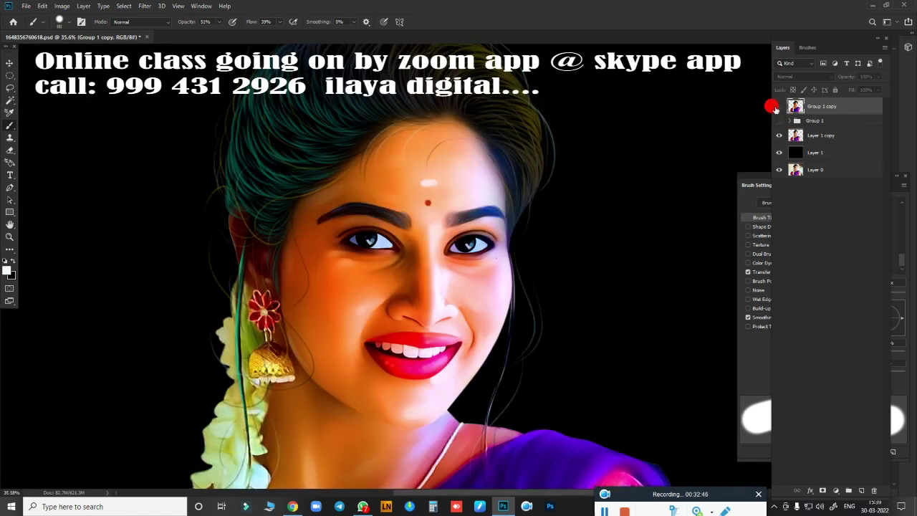
{"action": "left_click", "coordinate": [779, 106]}
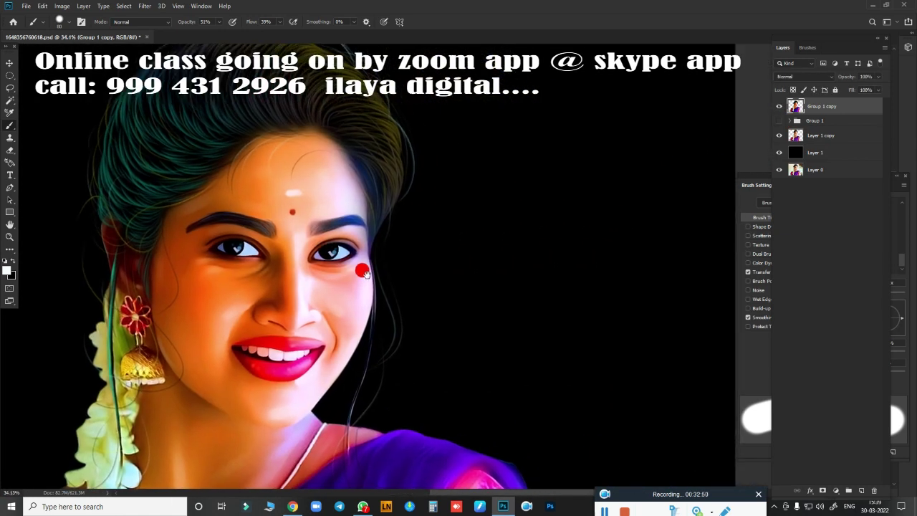
Stamp the white logo brush at 100% flow onto the background right of the face.
{"action": "right_click", "coordinate": [362, 269]}
{"action": "left_click", "coordinate": [438, 414]}
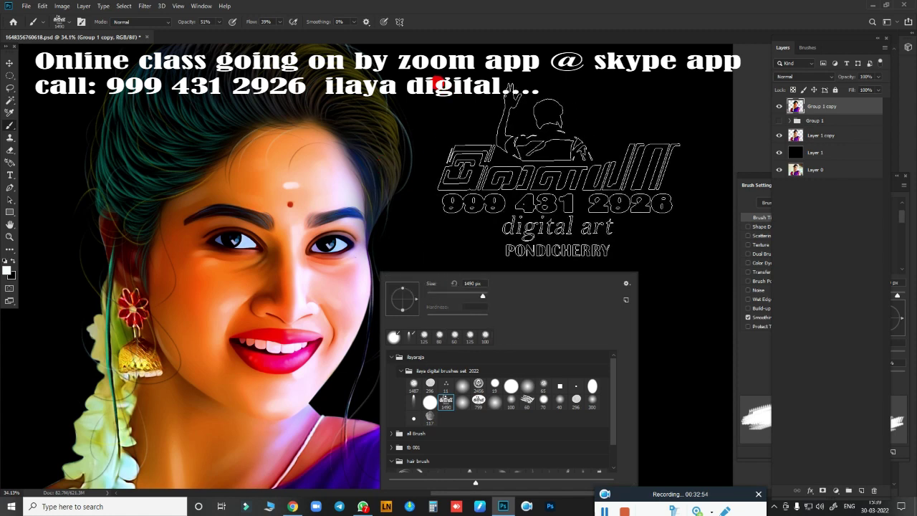
{"action": "key", "text": "Return"}
{"action": "left_click", "coordinate": [538, 273]}
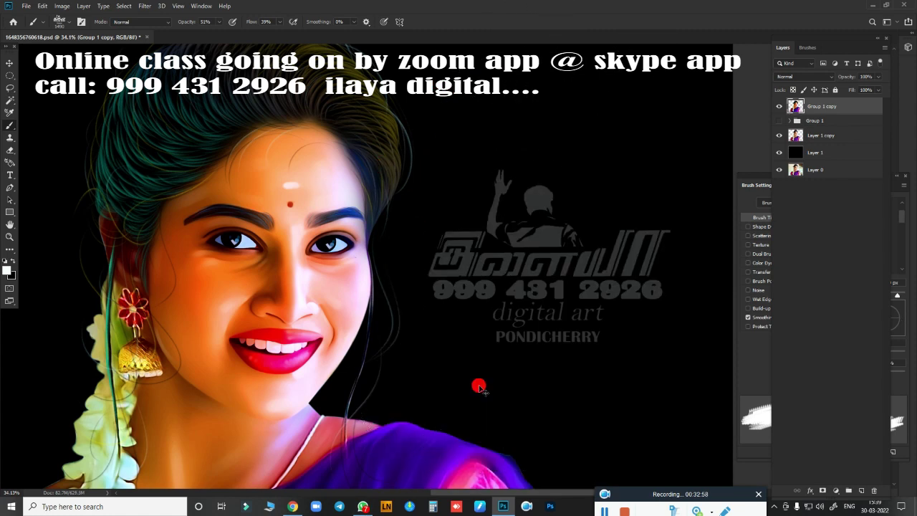
{"action": "key", "text": "ctrl+z"}
{"action": "left_click", "coordinate": [219, 22]}
{"action": "left_click_drag", "start_coordinate": [275, 23], "coordinate": [293, 28]}
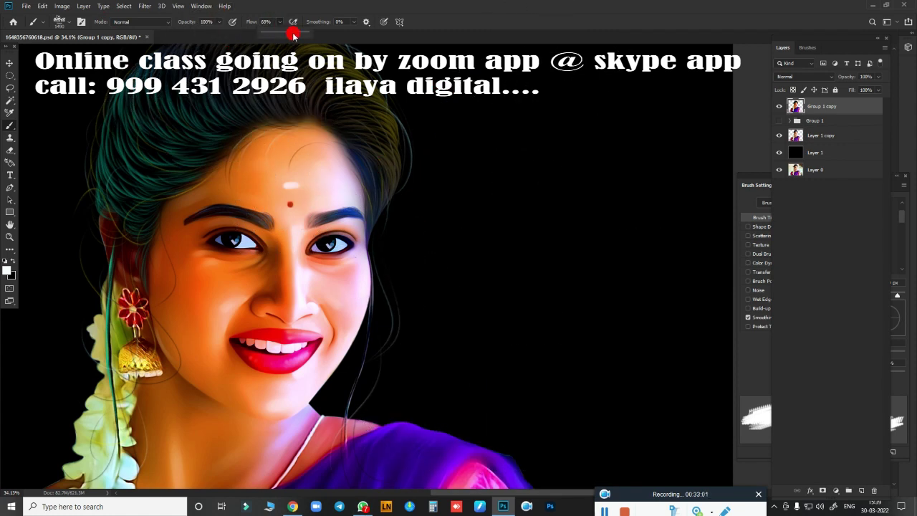
{"action": "left_click", "coordinate": [420, 187]}
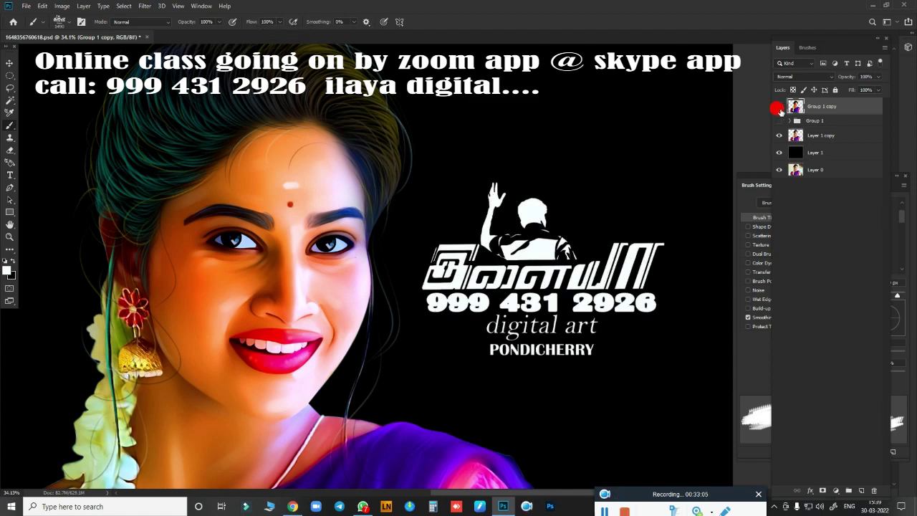